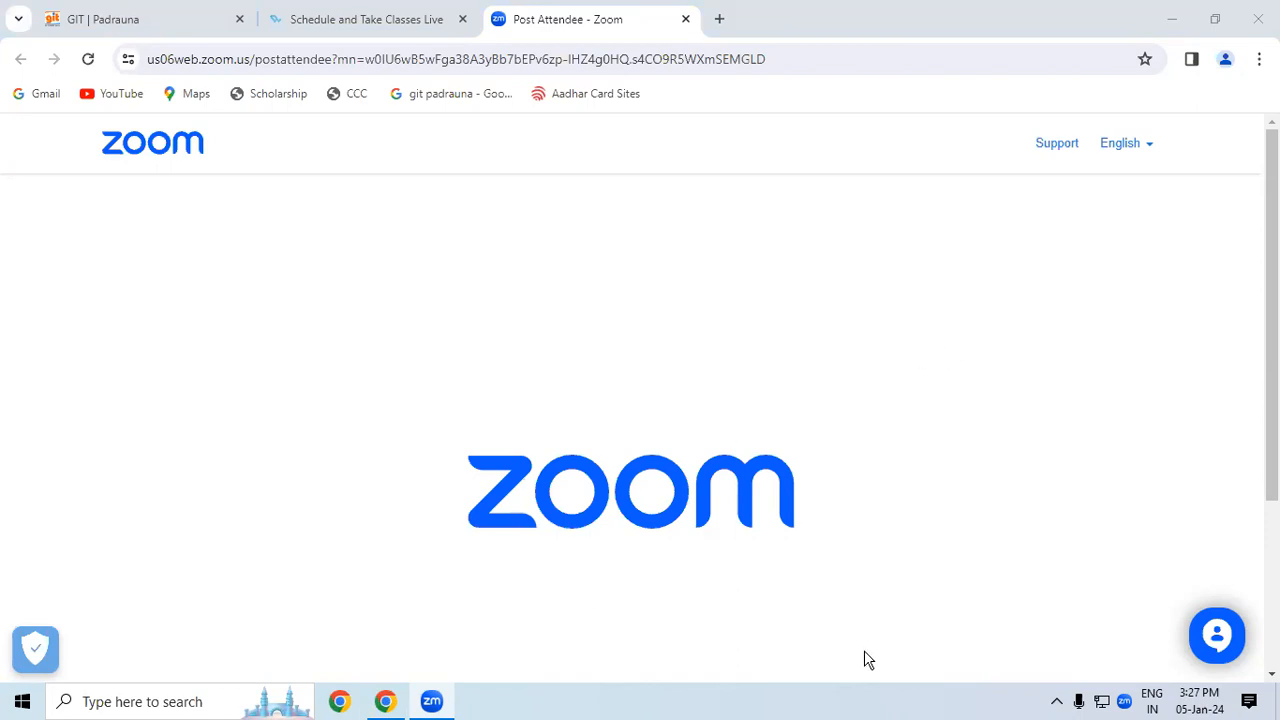
- Handwrite "Notepad" in red over the web page, with a small underlined mark near the Zoom logo, and underline the word
drag(143, 177, 172, 182)
mouse_move(187, 158)
mouse_down()
mouse_move(200, 168)
mouse_move(167, 203)
mouse_up()
click(168, 203)
click(200, 281)
drag(200, 258, 215, 345)
drag(252, 234, 252, 282)
mouse_move(296, 234)
mouse_down()
mouse_move(286, 238)
mouse_move(322, 262)
mouse_move(330, 220)
mouse_up()
mouse_move(328, 228)
mouse_down()
mouse_move(344, 212)
mouse_move(428, 206)
mouse_up()
drag(433, 152, 449, 212)
drag(240, 397, 472, 233)
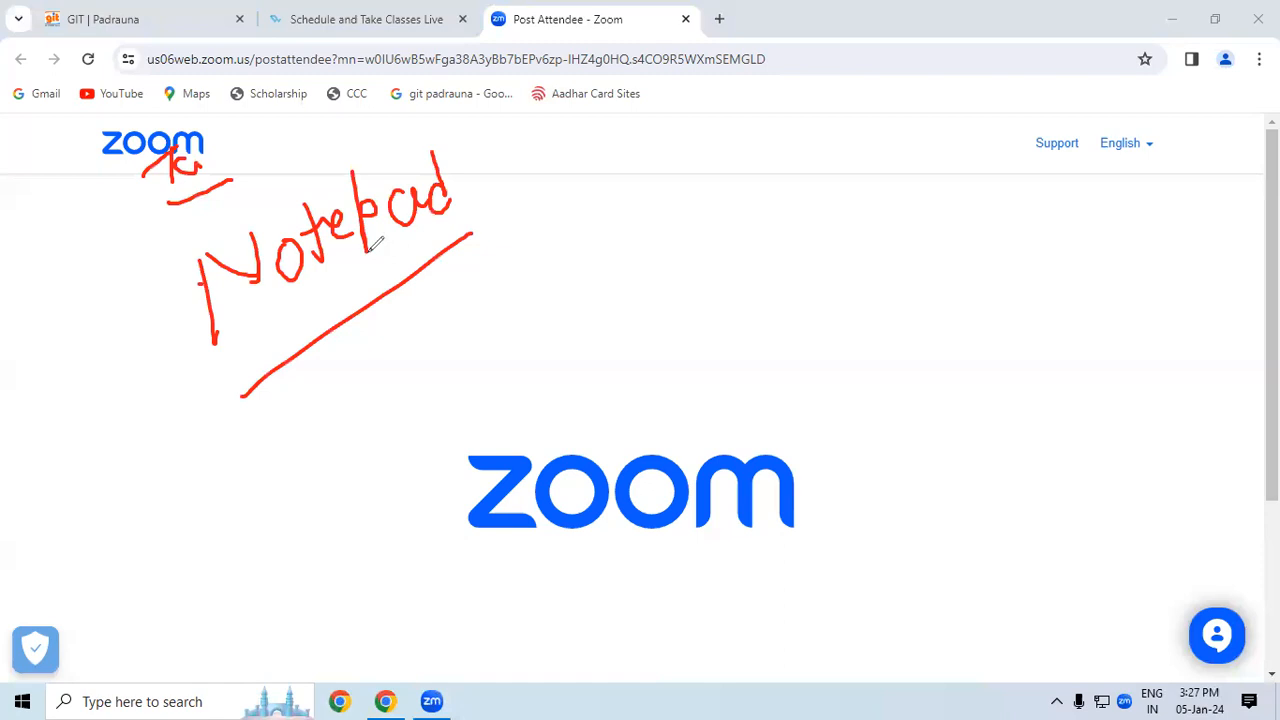
- Handwrite "Bold" with a double underline beside "Notepad", and write an underlined "Wordpad" beneath "Notepad"
mouse_move(577, 192)
mouse_down()
mouse_move(587, 239)
mouse_move(592, 188)
mouse_move(584, 211)
mouse_move(697, 131)
mouse_move(674, 194)
mouse_move(710, 182)
mouse_up()
drag(590, 285, 753, 205)
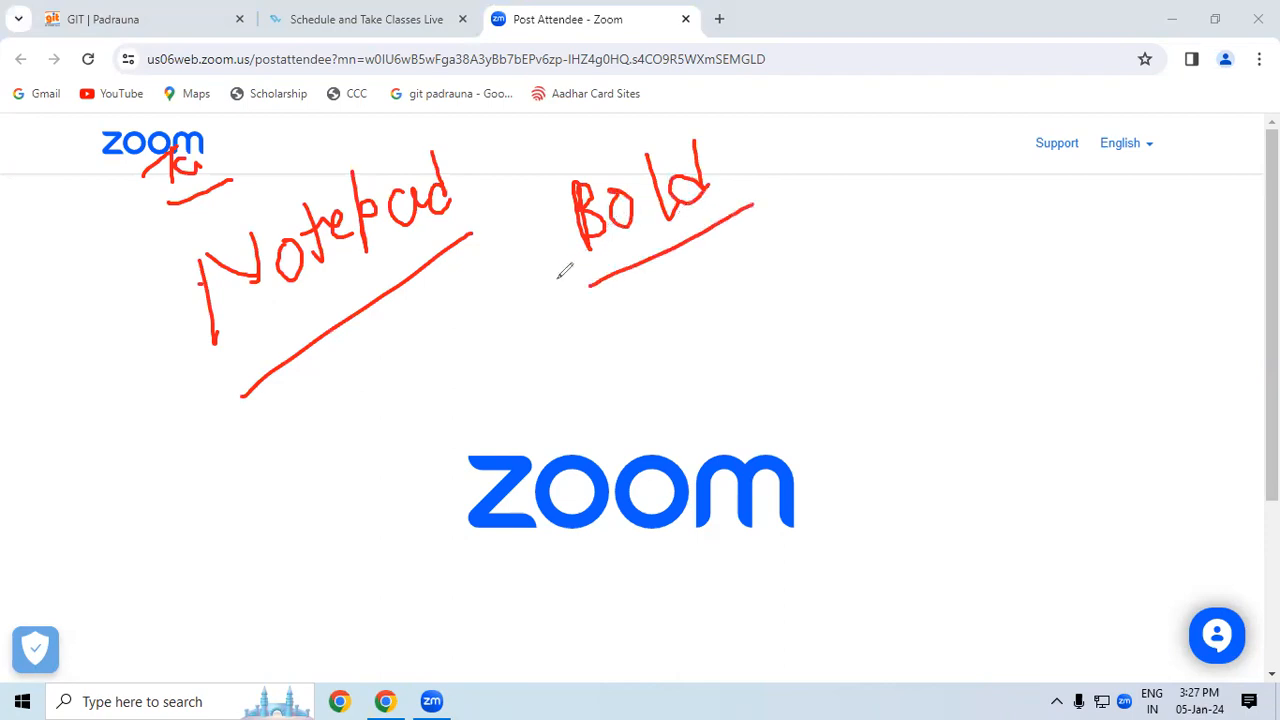
drag(547, 293, 700, 226)
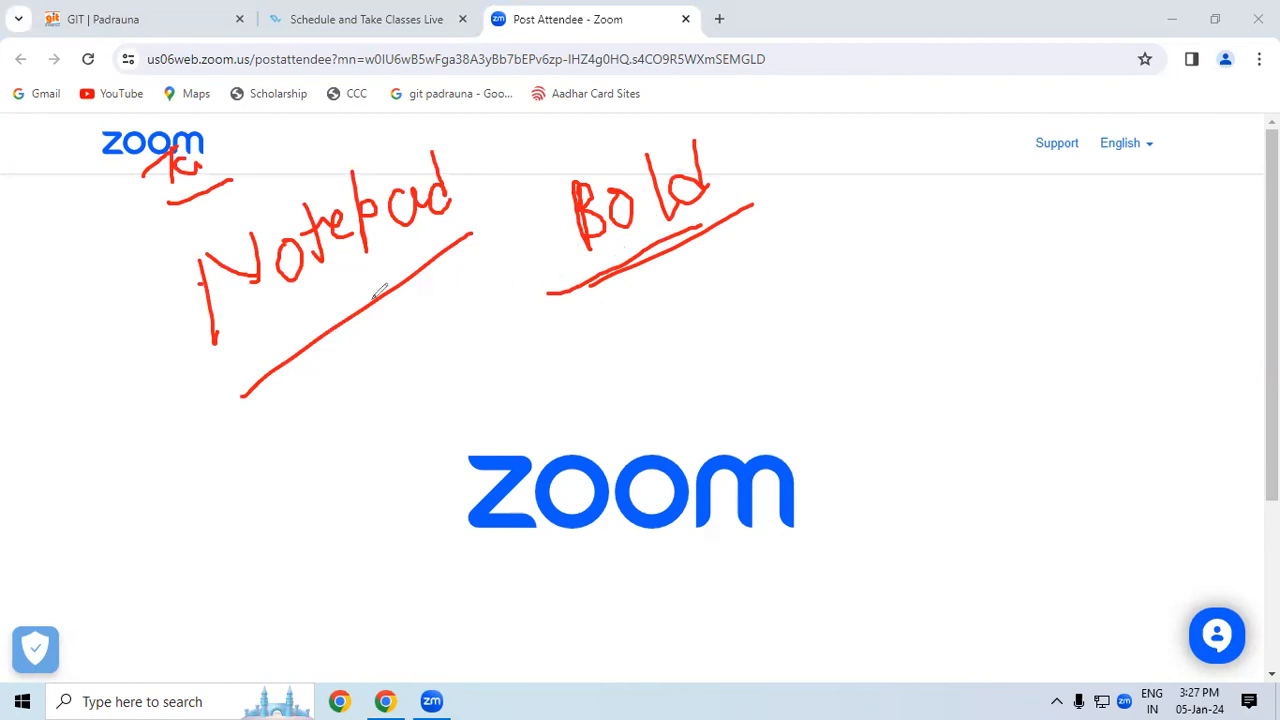
mouse_move(287, 400)
mouse_down()
mouse_move(420, 345)
mouse_move(423, 283)
mouse_move(469, 323)
mouse_move(482, 254)
mouse_move(486, 300)
mouse_up()
drag(282, 461, 479, 330)
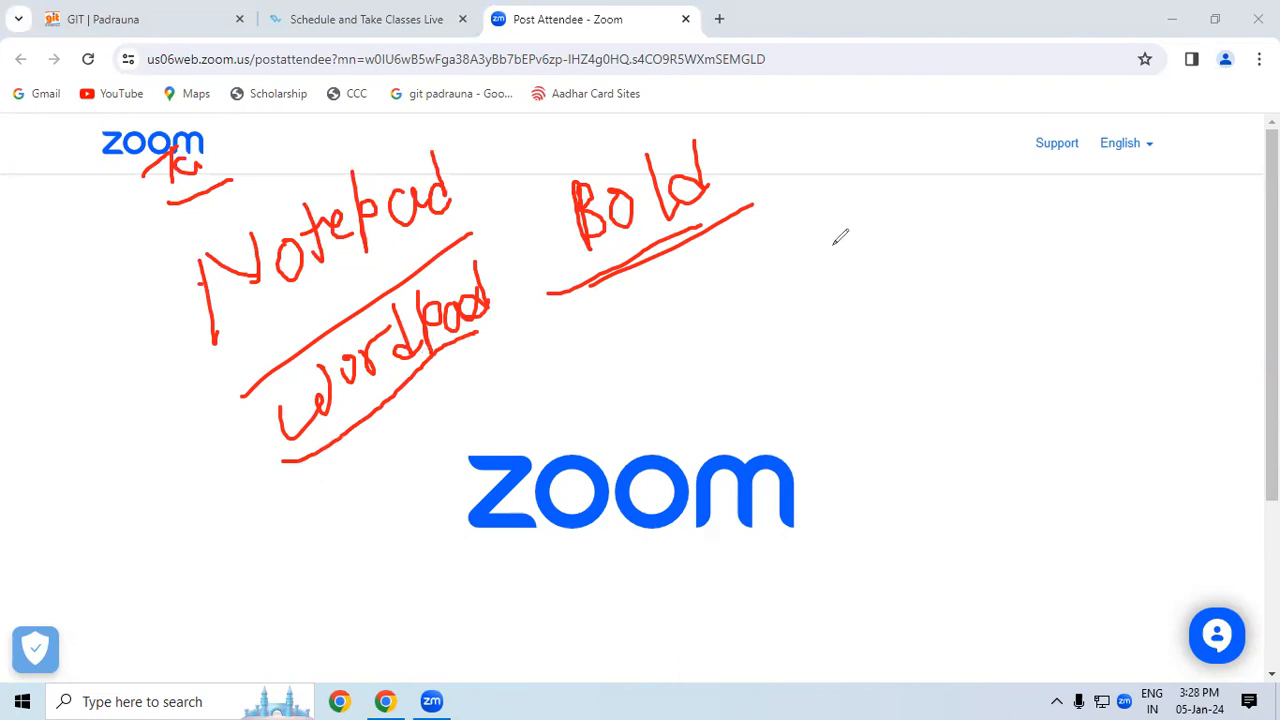
- Add a few short handwritten marks beside "Bold", circle one of them, and clear all red annotations from the screen
mouse_move(834, 240)
mouse_down()
mouse_move(842, 263)
mouse_move(860, 232)
mouse_move(892, 256)
mouse_up()
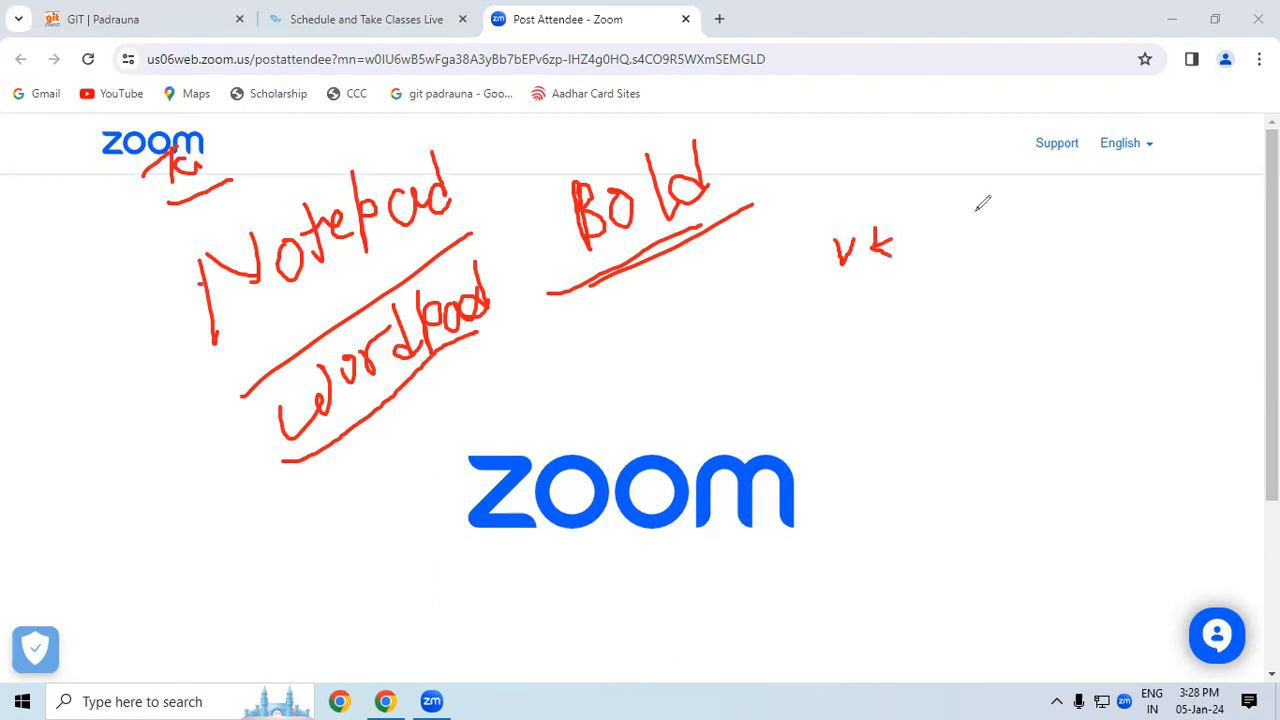
drag(942, 205, 966, 228)
drag(942, 180, 937, 185)
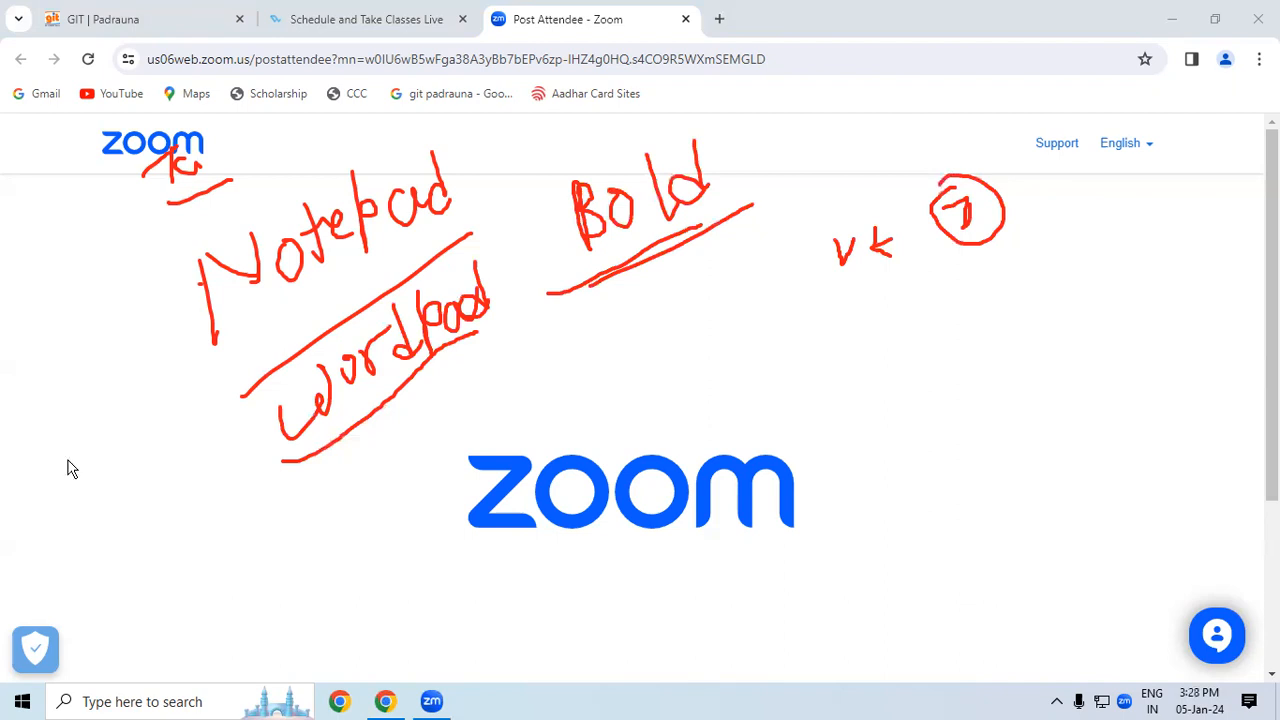
click(120, 552)
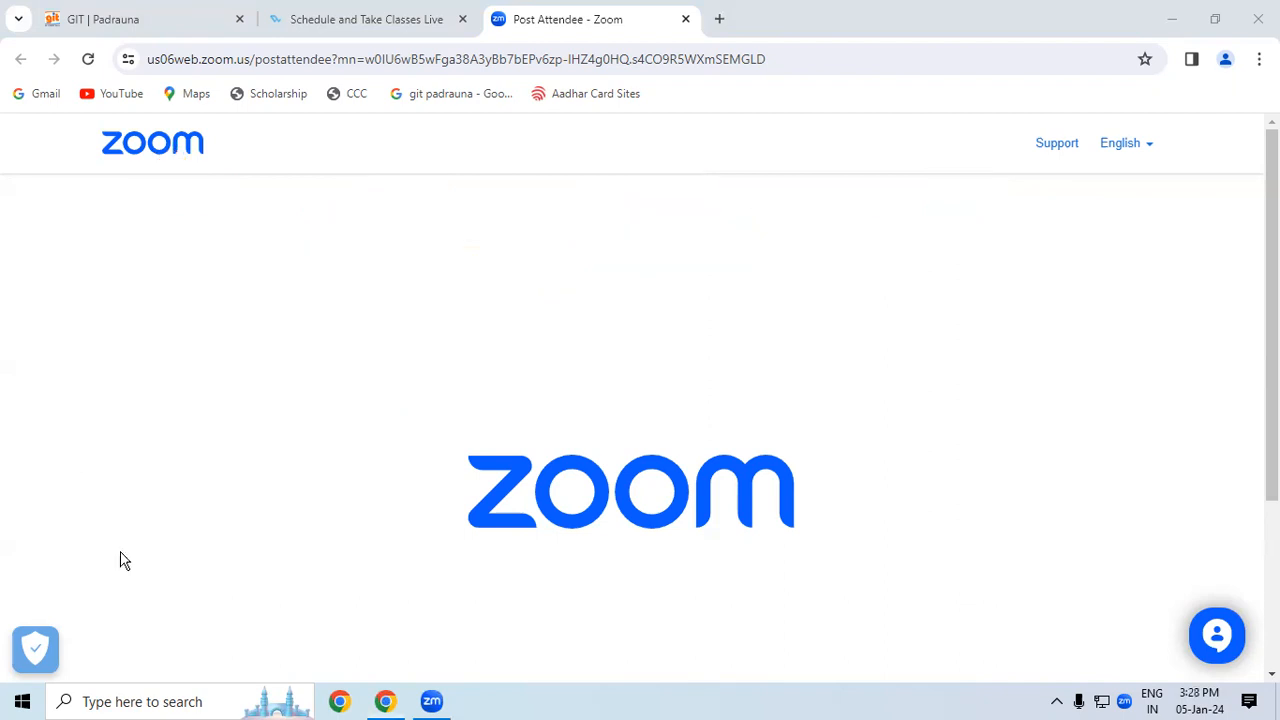
- Search Windows for "wordpad", open WordPad from the results, and close its blank document window
click(140, 700)
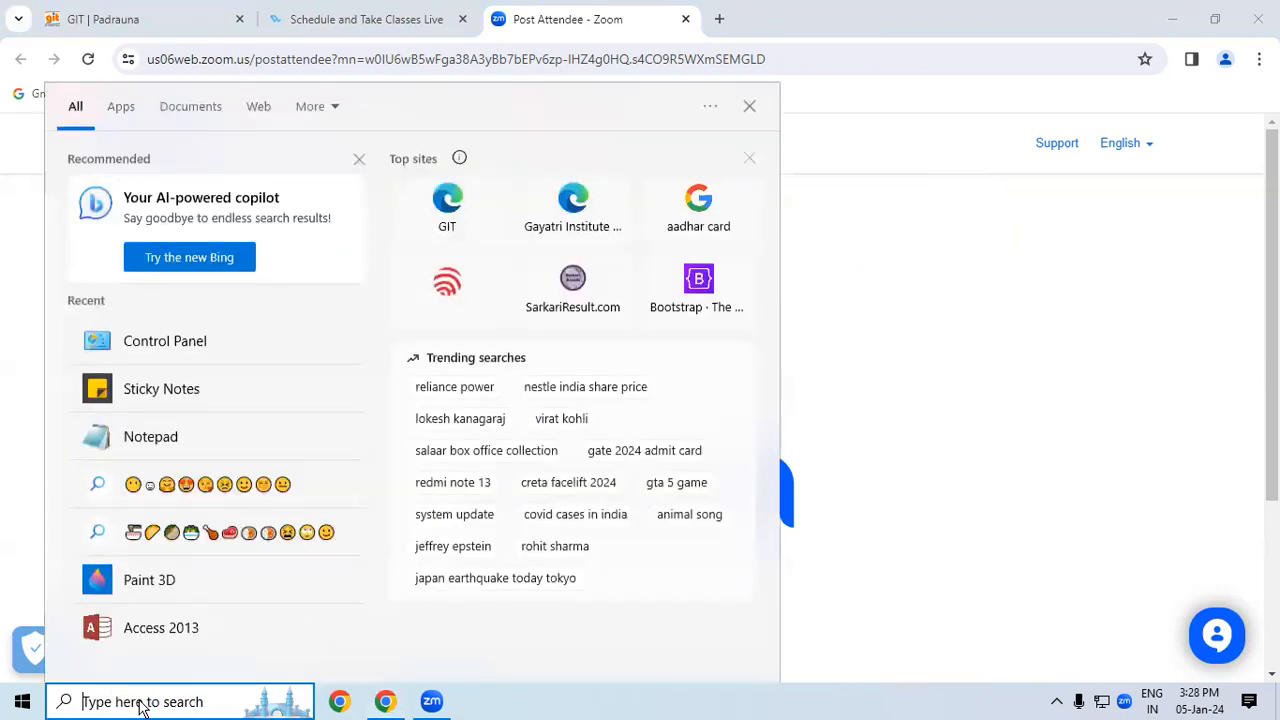
text(wordpa)
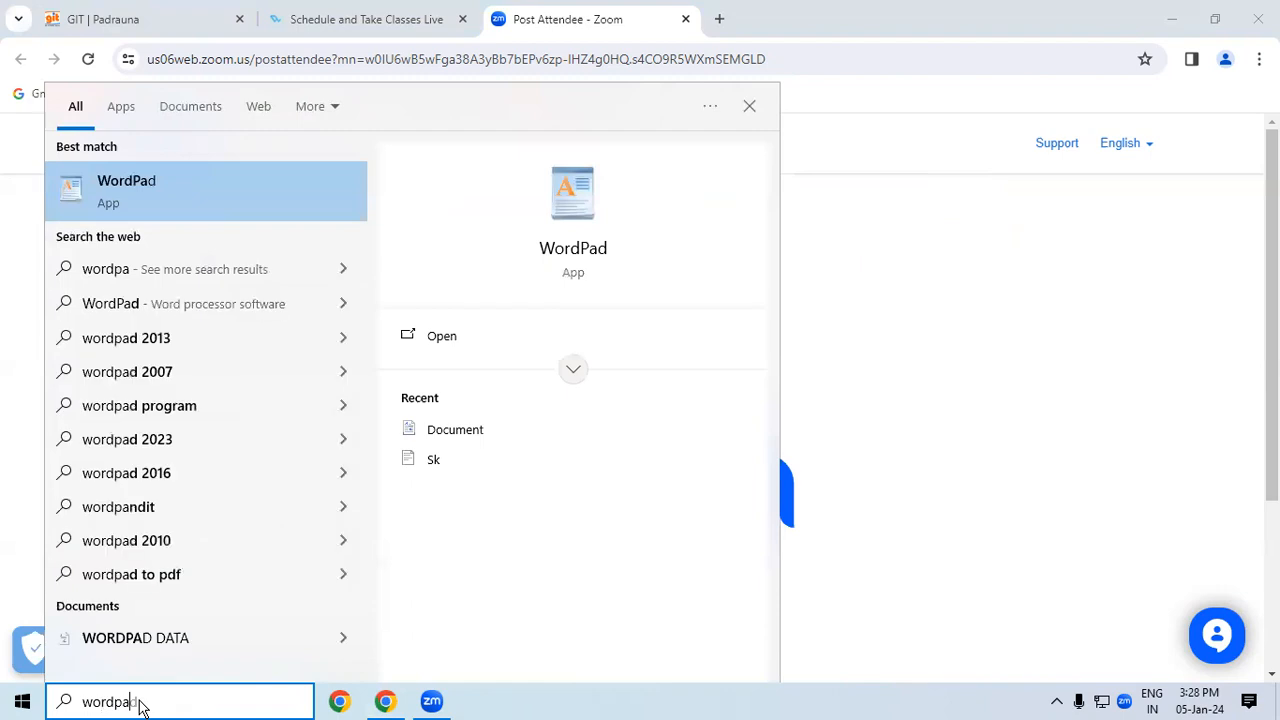
text(d)
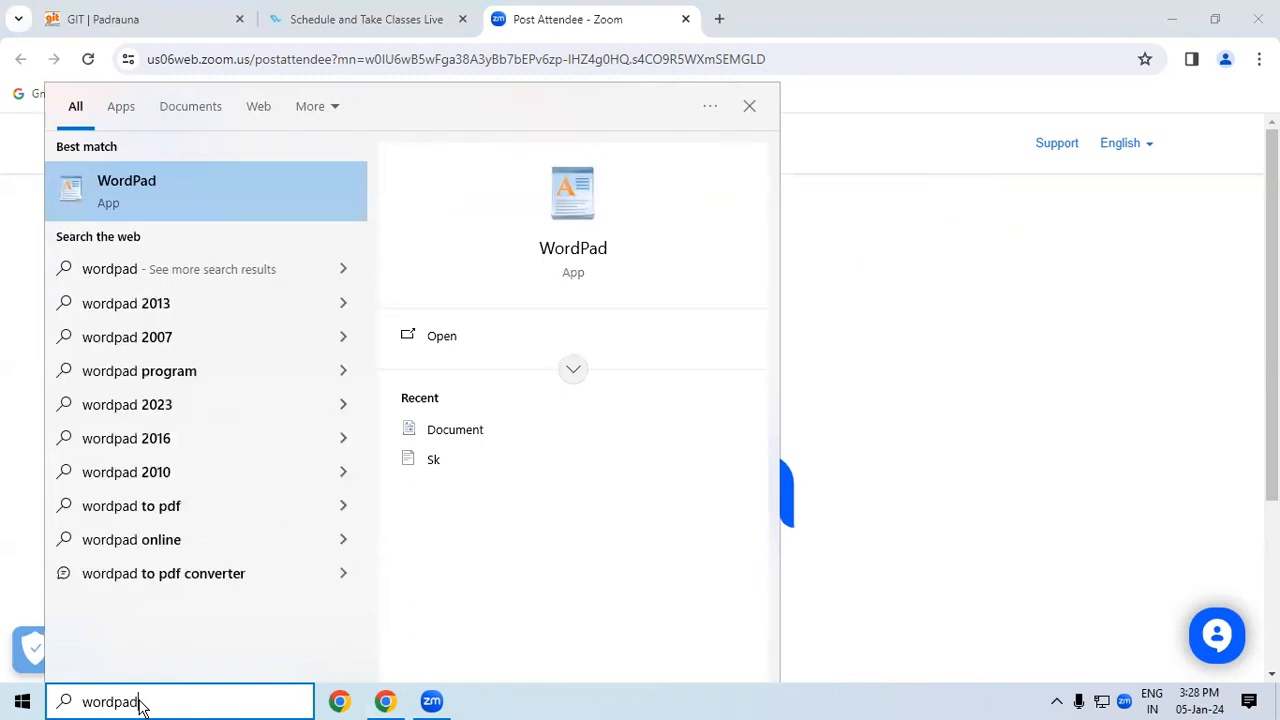
click(100, 206)
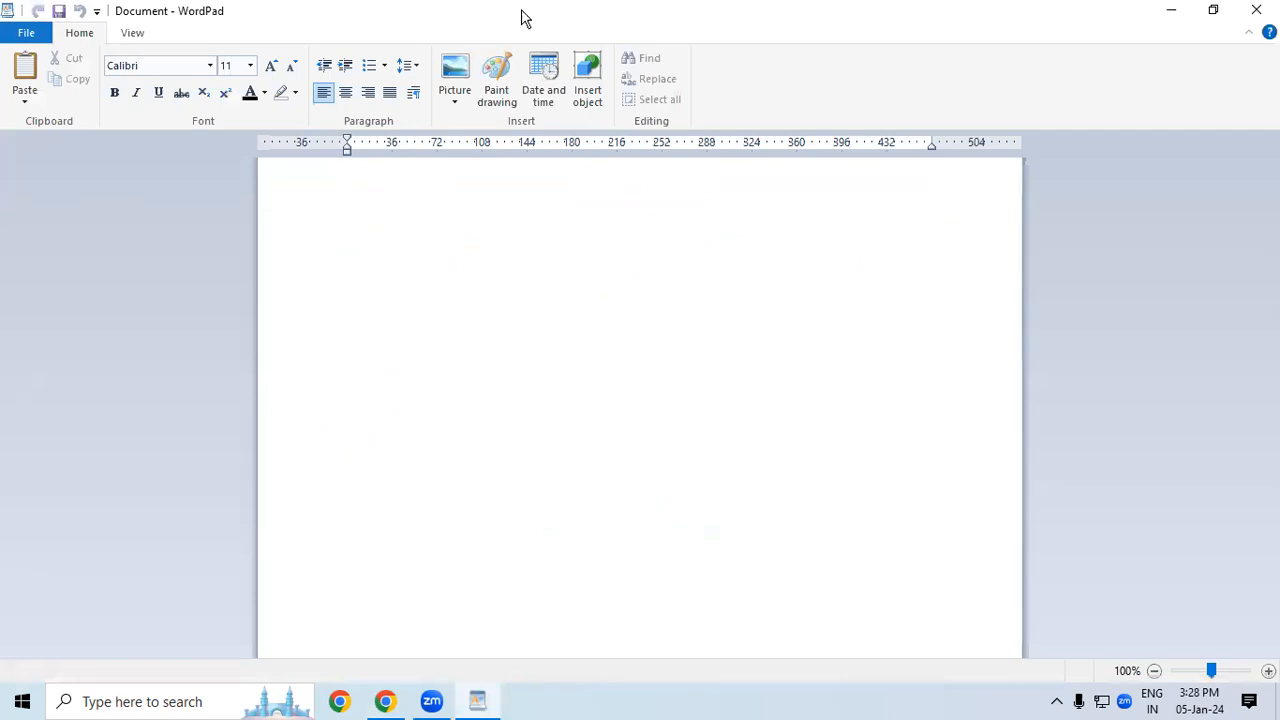
click(1256, 10)
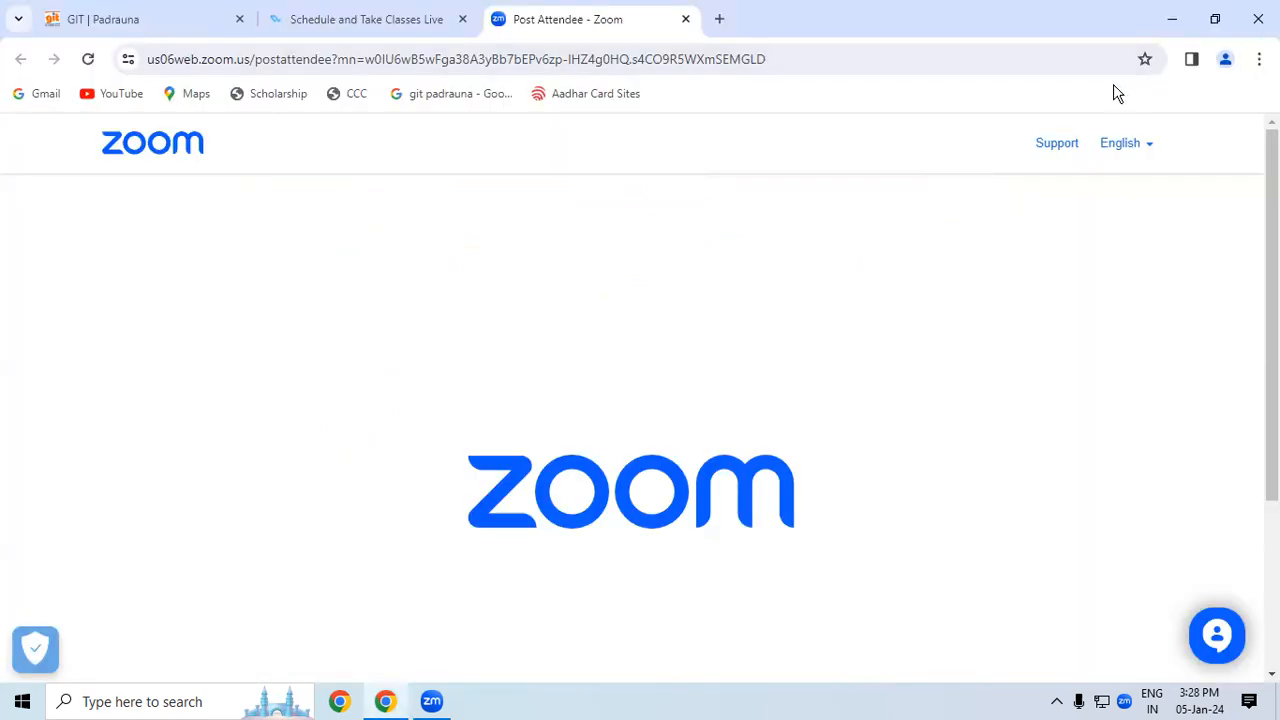
- Launch WordPad with the Windows Run command "wordpad"
key(super+r)
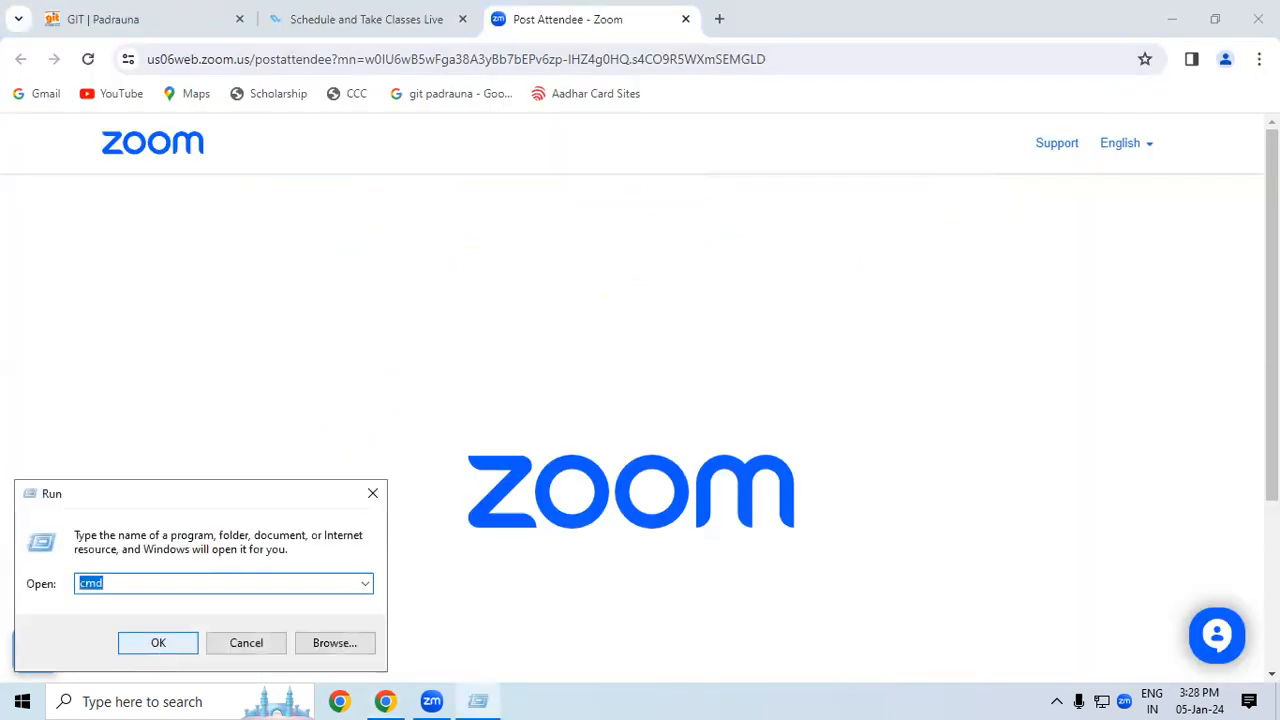
text(wordpad)
click(158, 645)
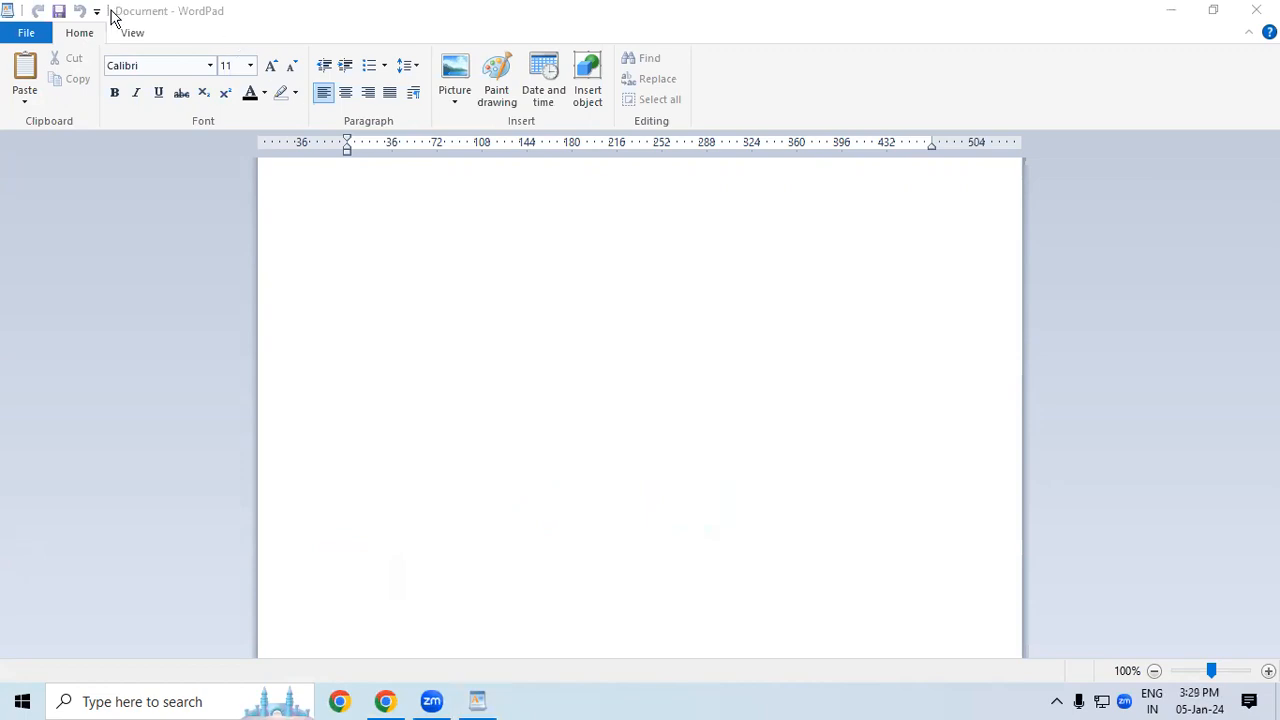
- Outline the WordPad title bar, Quick Access Toolbar and window control buttons with red annotation rectangles
drag(107, 3, 846, 20)
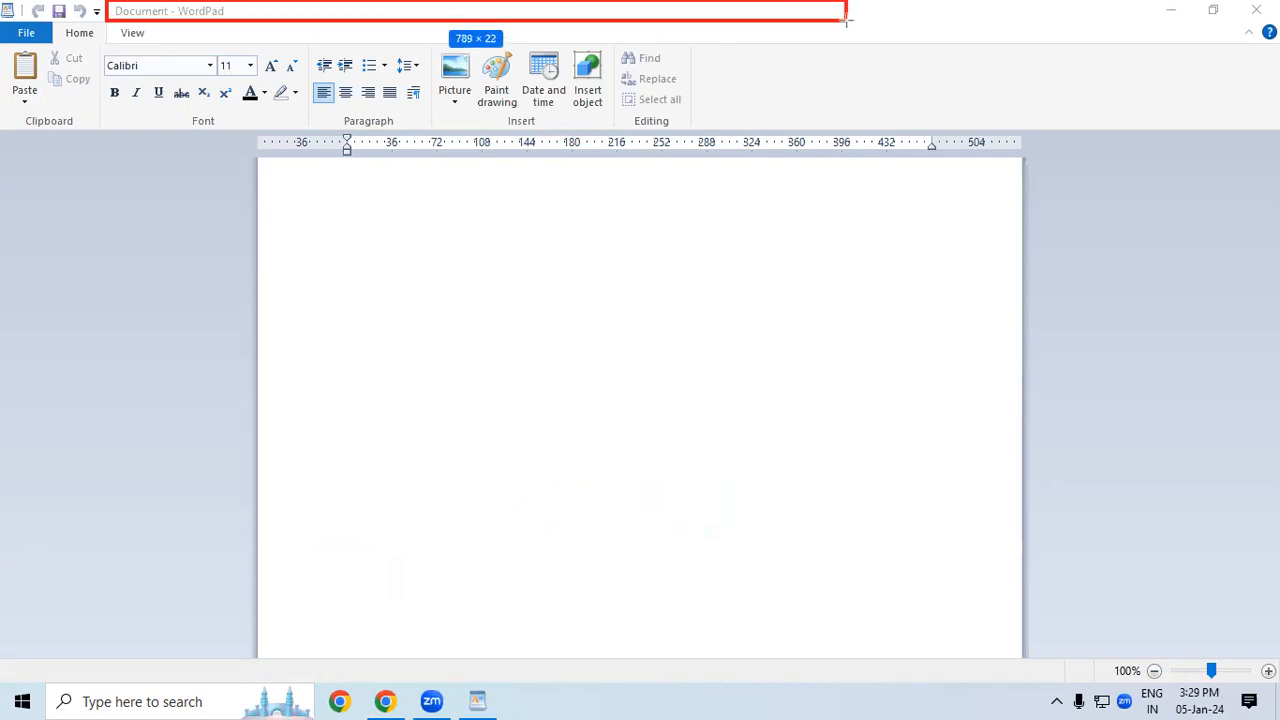
drag(837, 17, 846, 20)
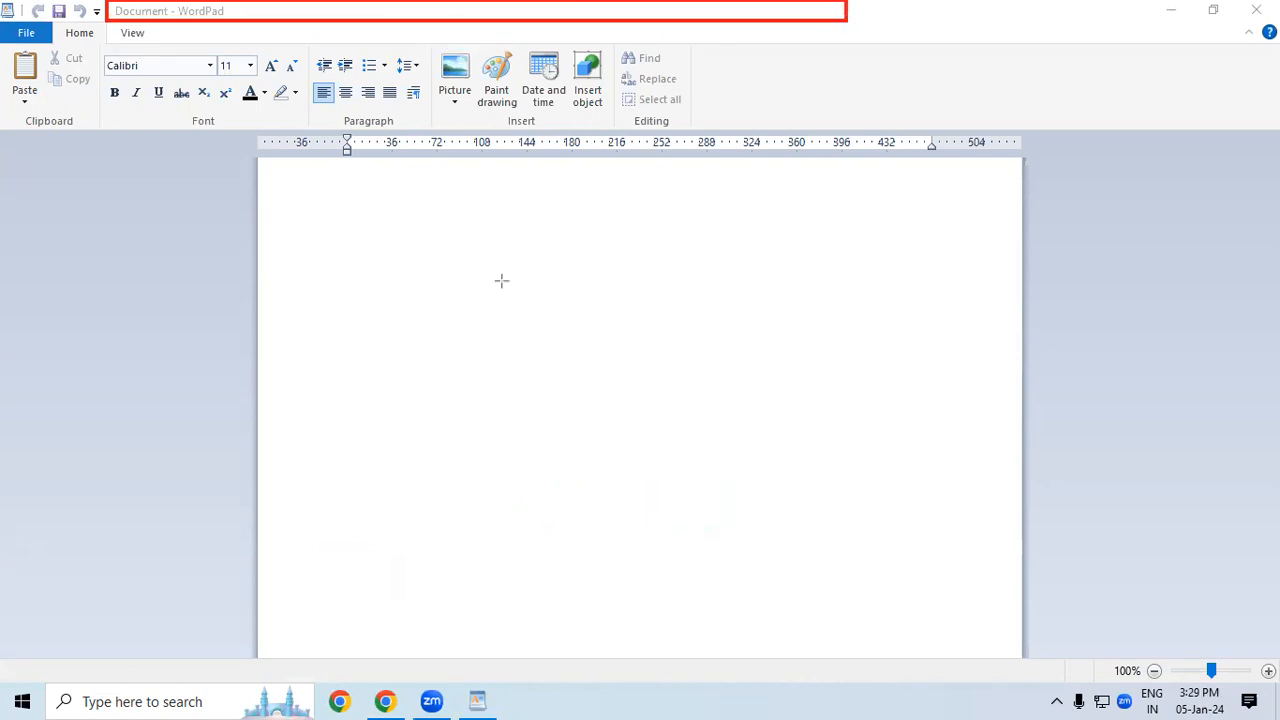
drag(5, 9, 107, 18)
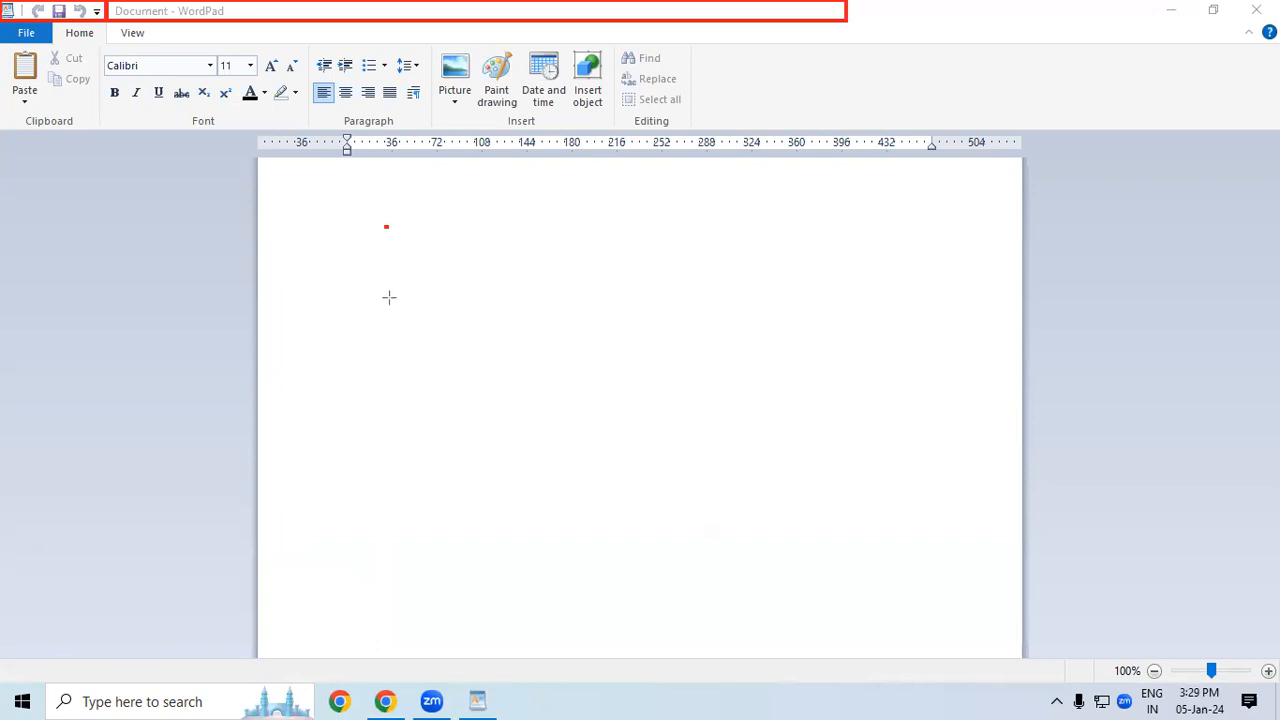
drag(1133, 1, 1276, 22)
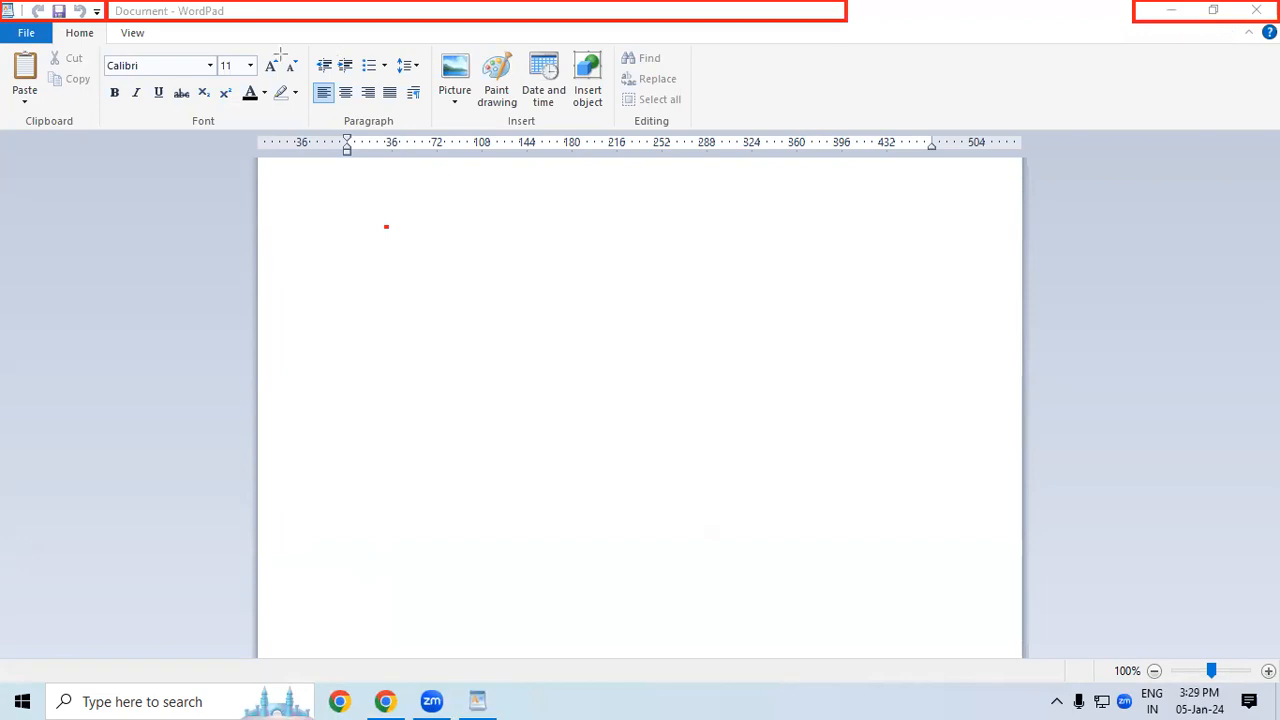
- Outline the ribbon tabs, ribbon, ruler, page area and status bar with red rectangles, and clear all annotations
drag(8, 22, 155, 45)
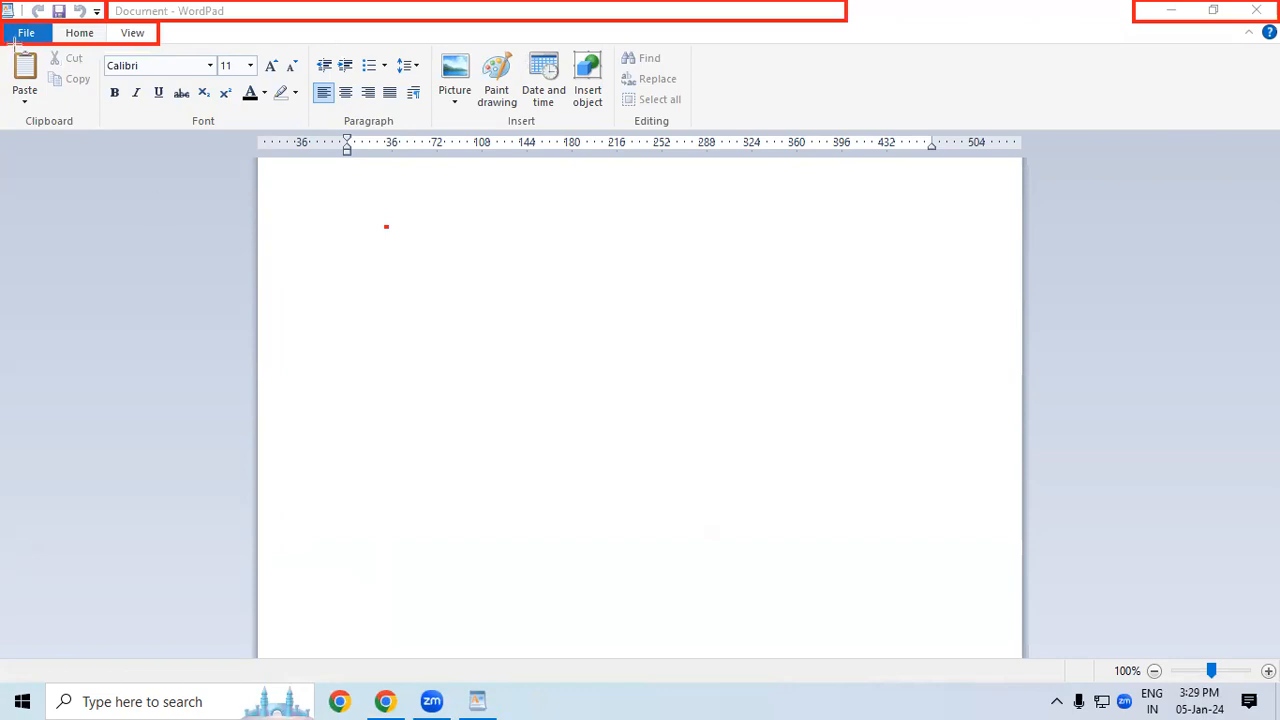
drag(2, 46, 692, 130)
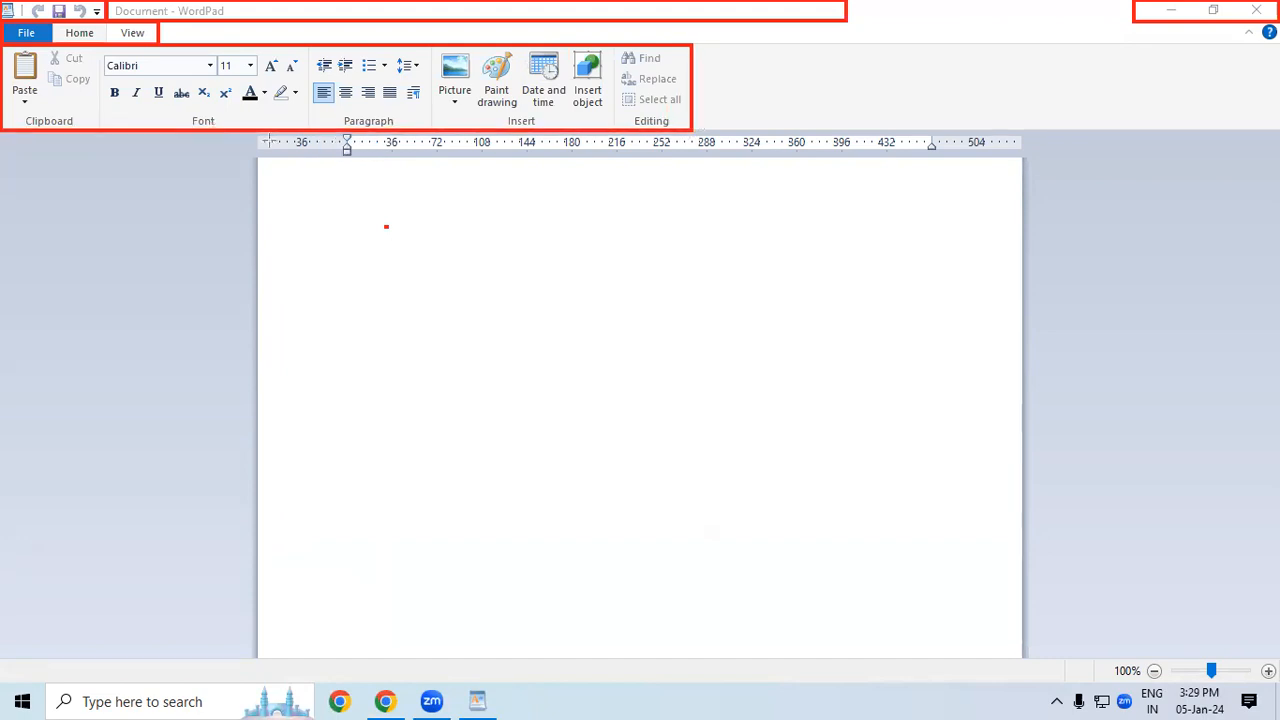
drag(254, 129, 1027, 157)
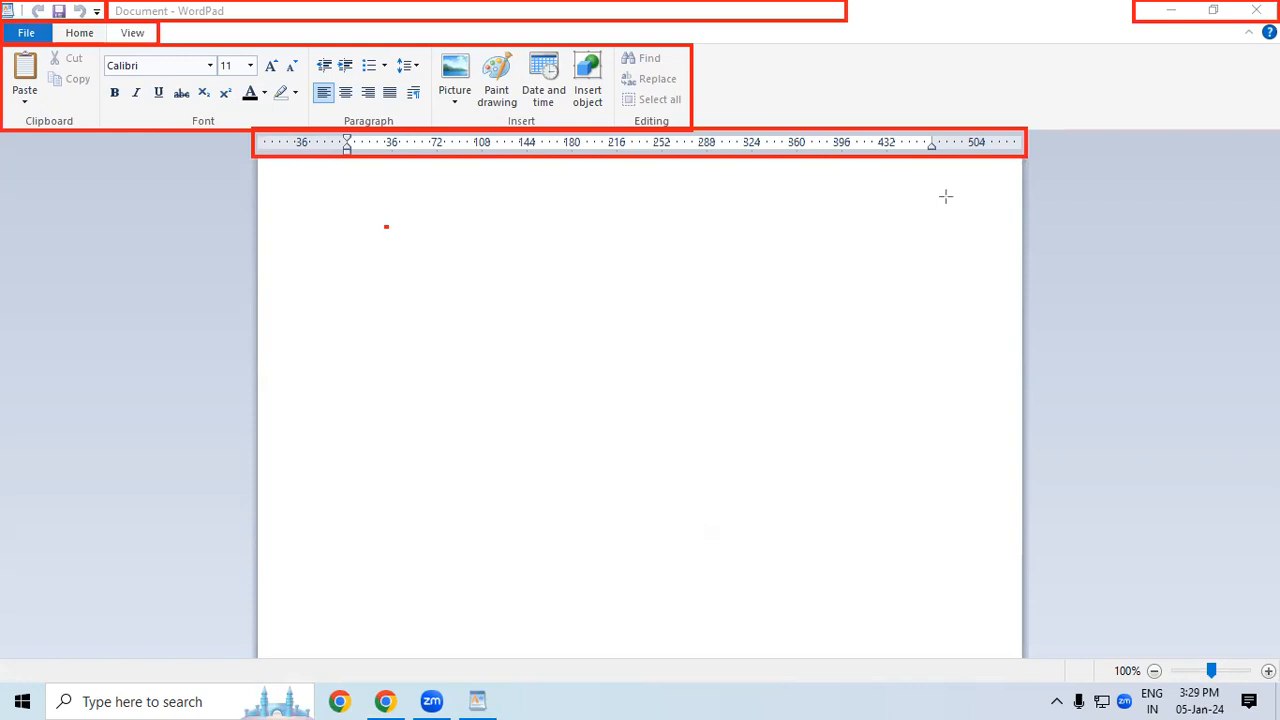
mouse_move(256, 157)
mouse_down()
mouse_move(386, 231)
mouse_move(706, 346)
mouse_move(917, 449)
mouse_move(1020, 580)
mouse_move(1024, 657)
mouse_up()
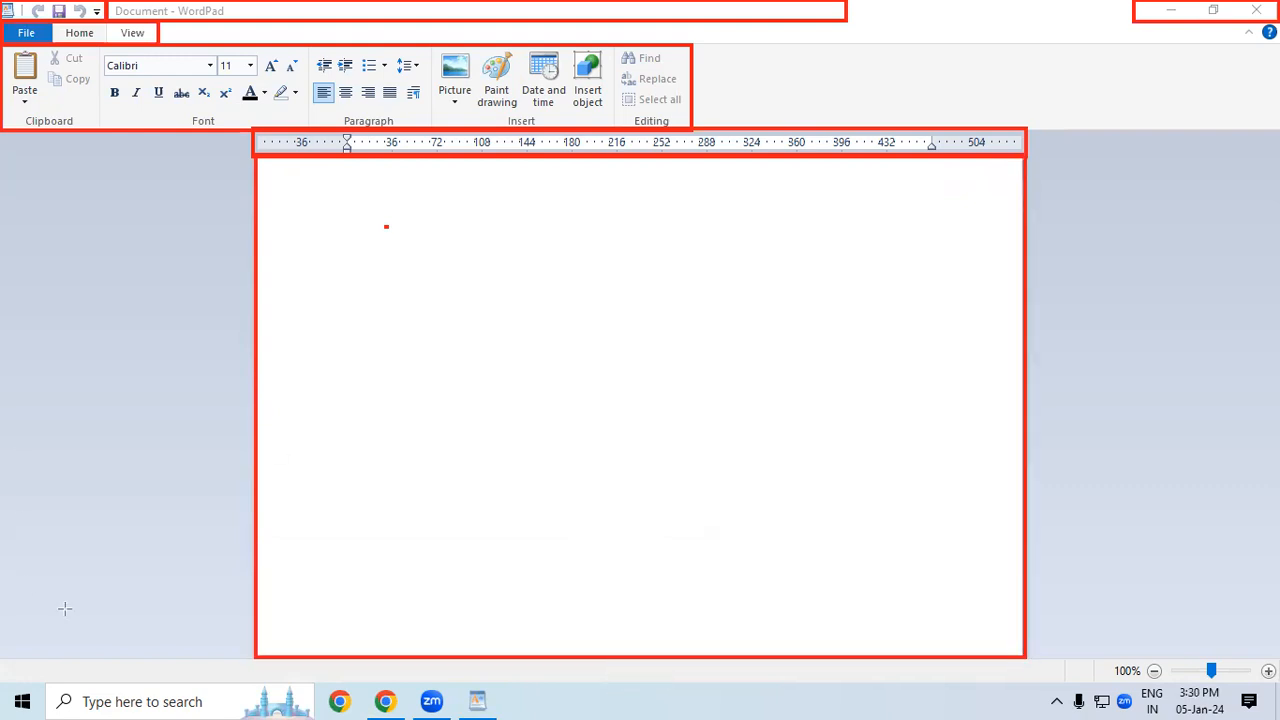
mouse_move(3, 655)
mouse_down()
mouse_move(63, 712)
mouse_move(1279, 685)
mouse_up()
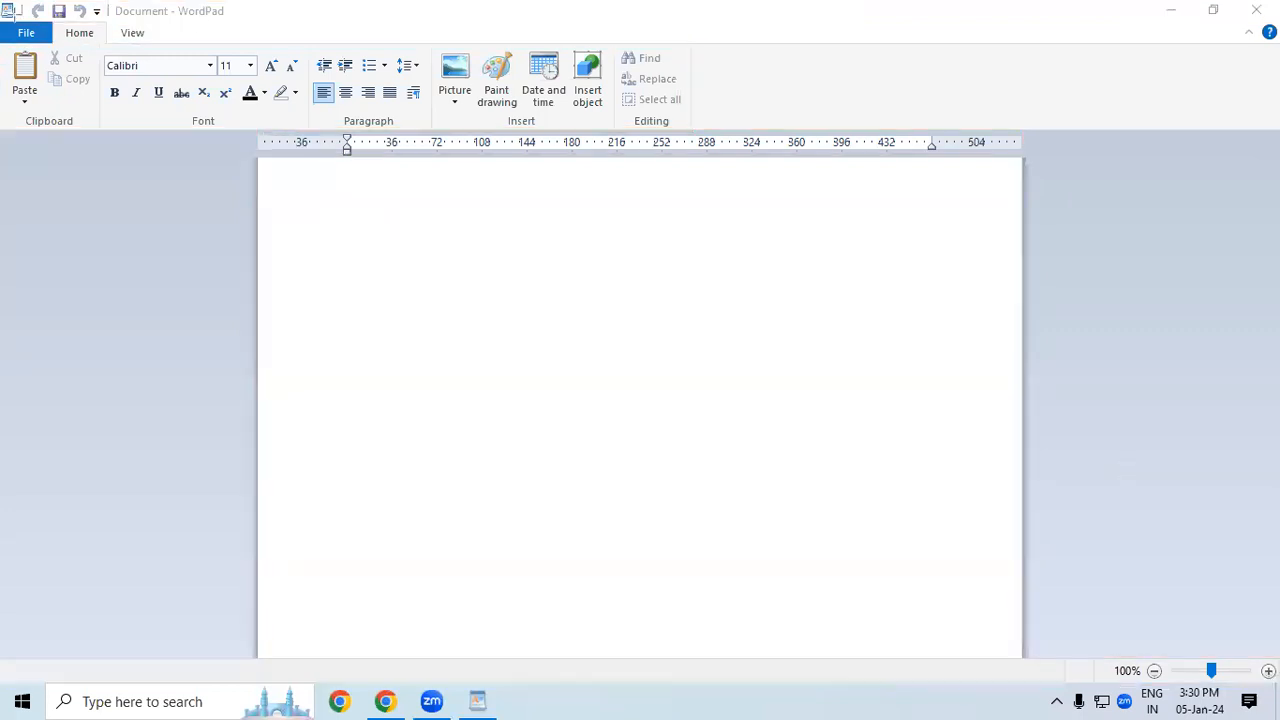
- Redraw red rectangles around the Quick Access Toolbar, title bar, window control buttons and the File, Home and View tabs
mouse_move(3, 3)
mouse_down()
mouse_move(30, 30)
mouse_move(69, 34)
mouse_move(714, 22)
mouse_up()
drag(1115, 1, 1277, 20)
drag(1, 22, 179, 43)
click(253, 186)
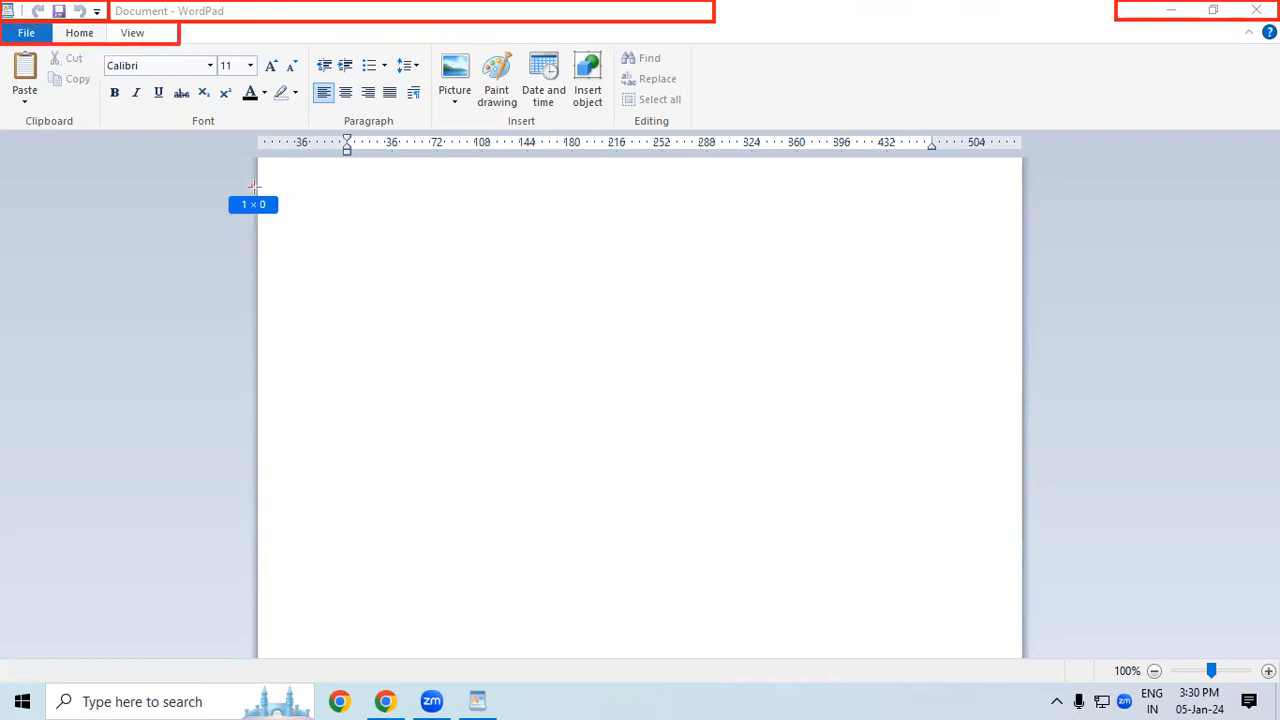
- Redraw red rectangles around the Home ribbon, ruler, blank page area and status bar
mouse_move(2, 43)
mouse_down()
mouse_move(123, 120)
mouse_move(687, 127)
mouse_up()
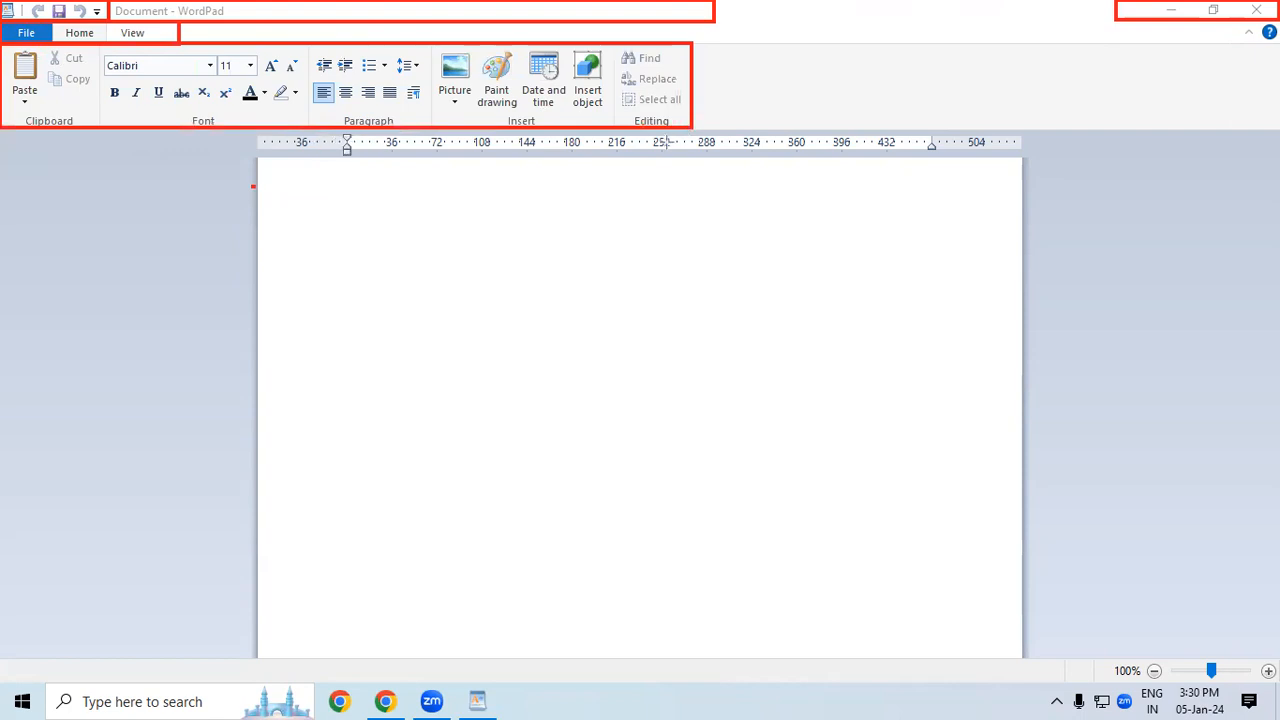
mouse_move(252, 129)
mouse_down()
mouse_move(380, 158)
mouse_move(1020, 153)
mouse_up()
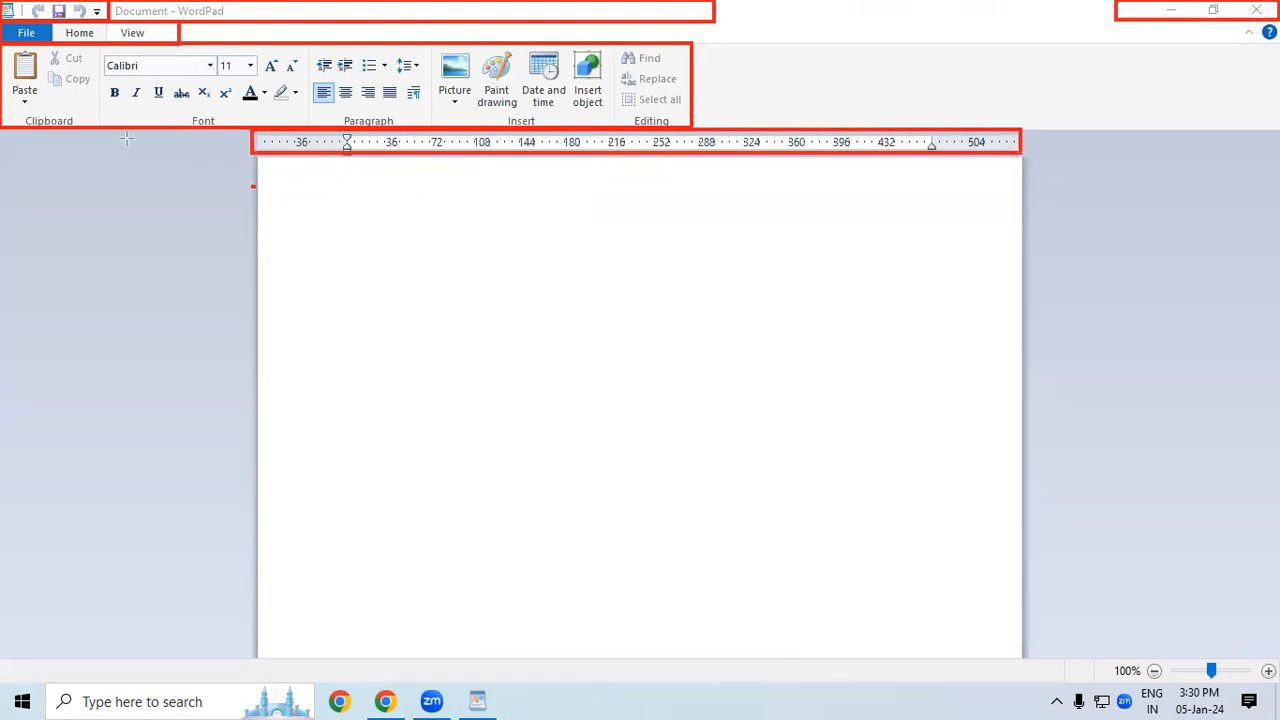
mouse_move(254, 156)
mouse_down()
mouse_move(980, 586)
mouse_move(1025, 650)
mouse_up()
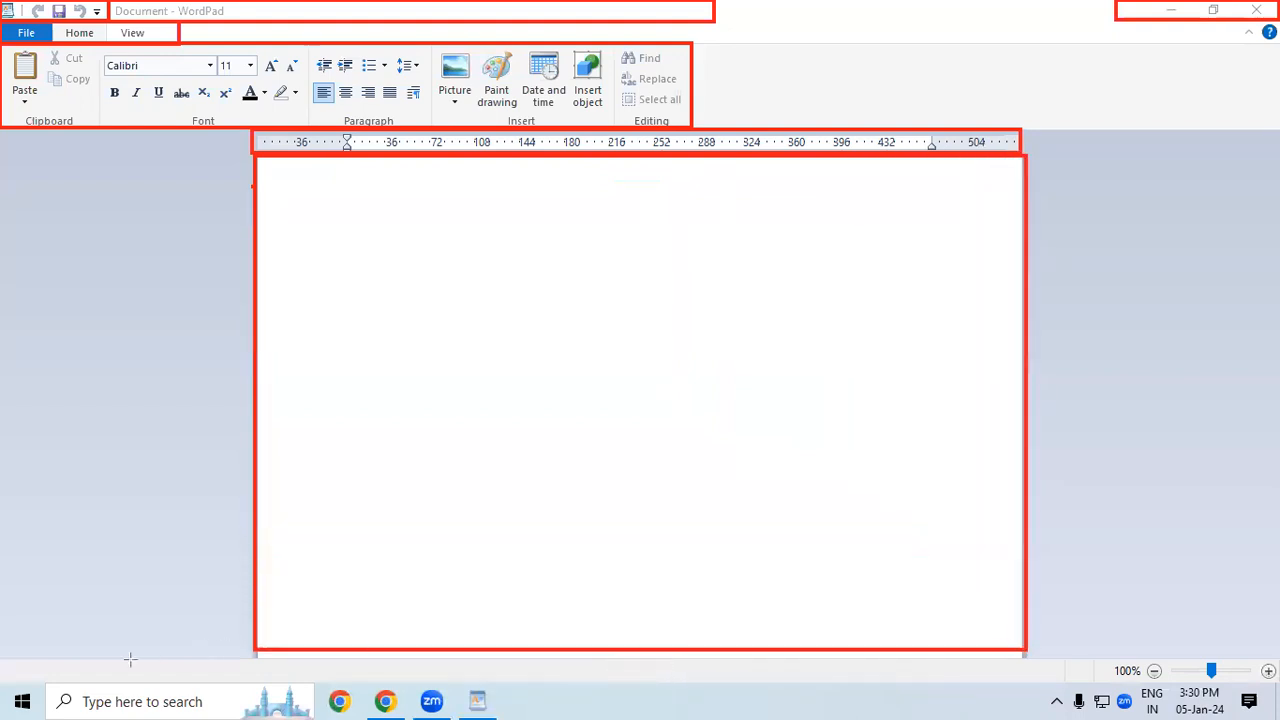
mouse_move(2, 661)
mouse_down()
mouse_move(34, 681)
mouse_move(1206, 686)
mouse_up()
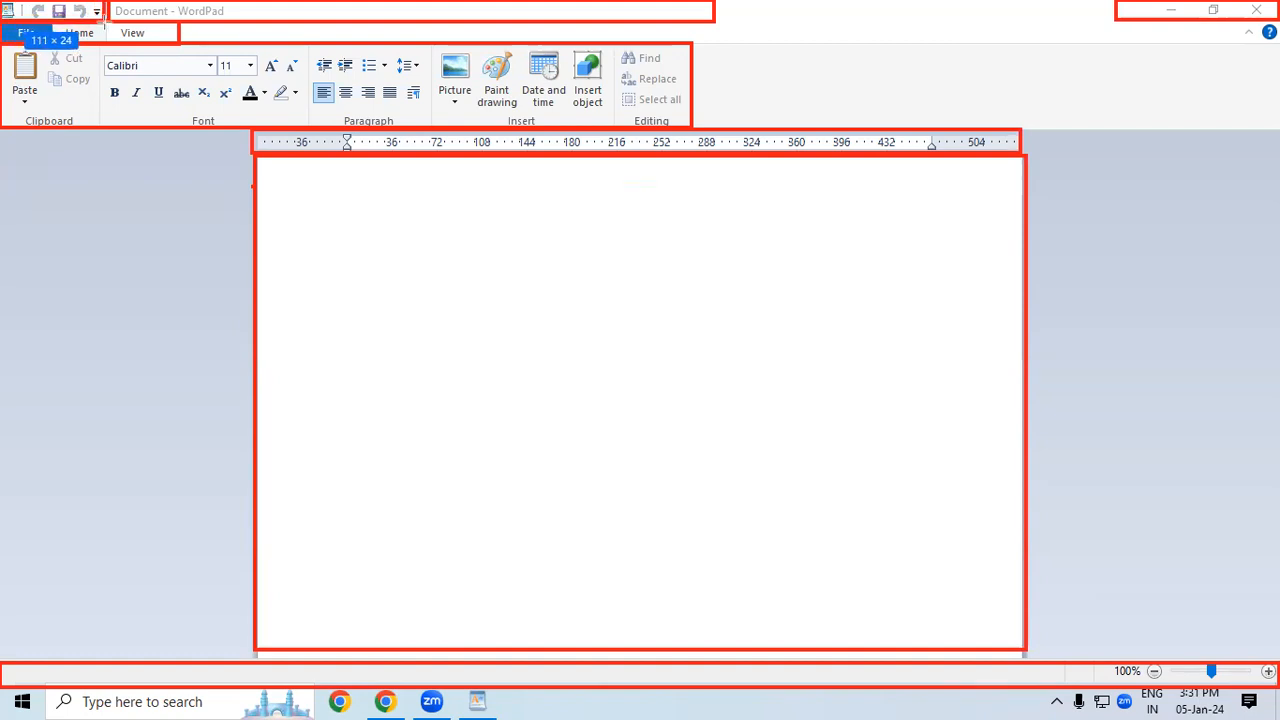
- Retrace each part of the WordPad window with red rectangles, from the title bar through the status bar to the window controls
drag(108, 2, 718, 18)
drag(8, 20, 182, 44)
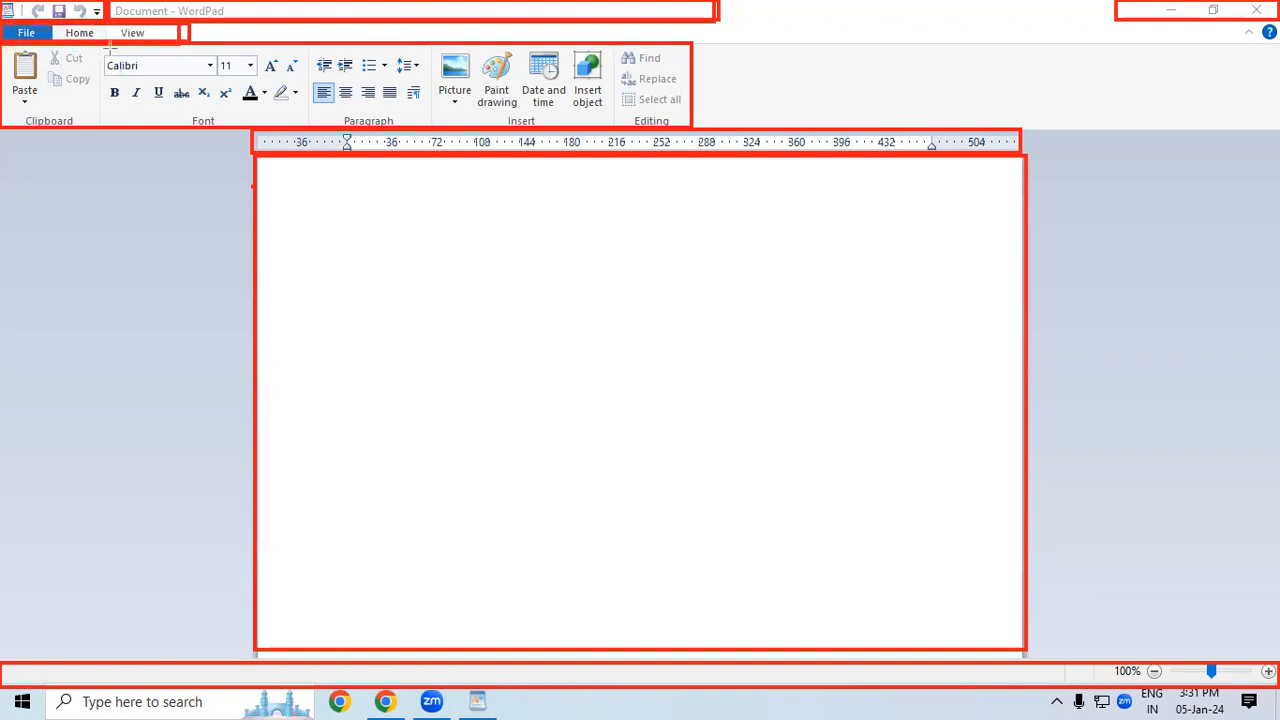
drag(2, 44, 690, 126)
drag(252, 130, 1020, 155)
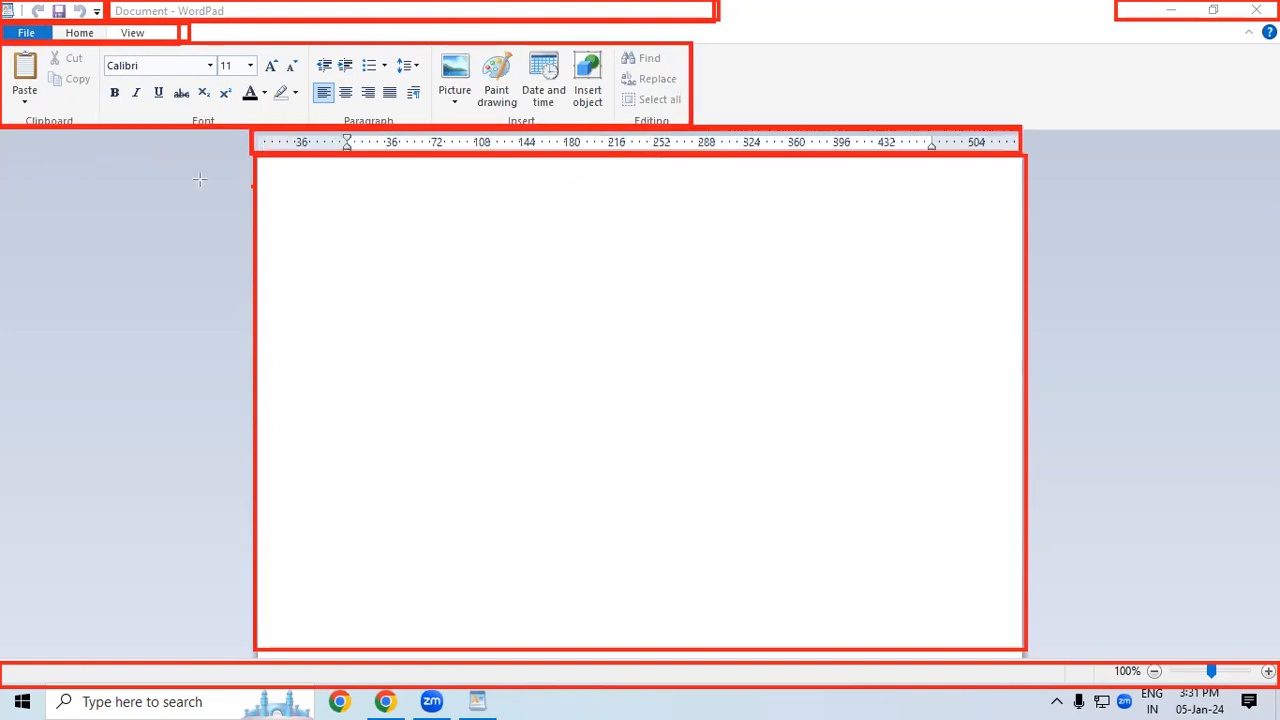
drag(257, 152, 1030, 652)
drag(3, 664, 1132, 687)
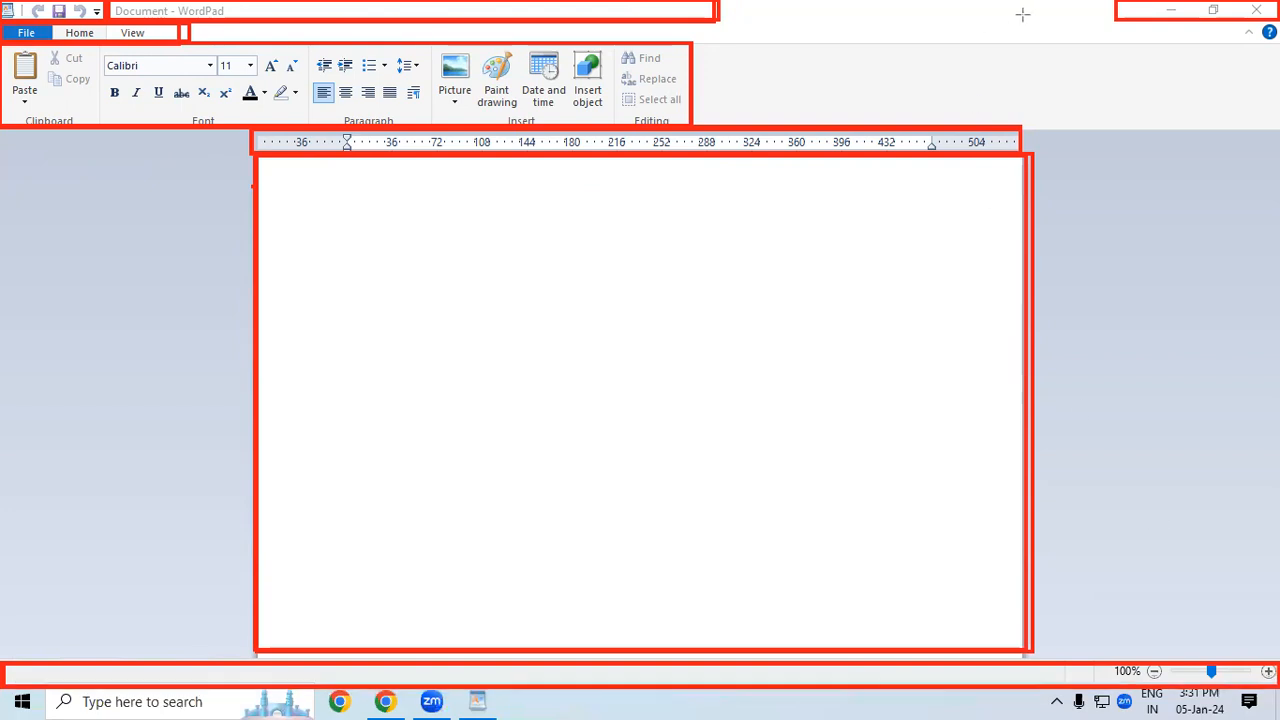
drag(1108, 1, 1279, 21)
- Launch Notepad with the Windows Run command "NOTEPAD" and open its File menu to compare it with WordPad's
click(14, 35)
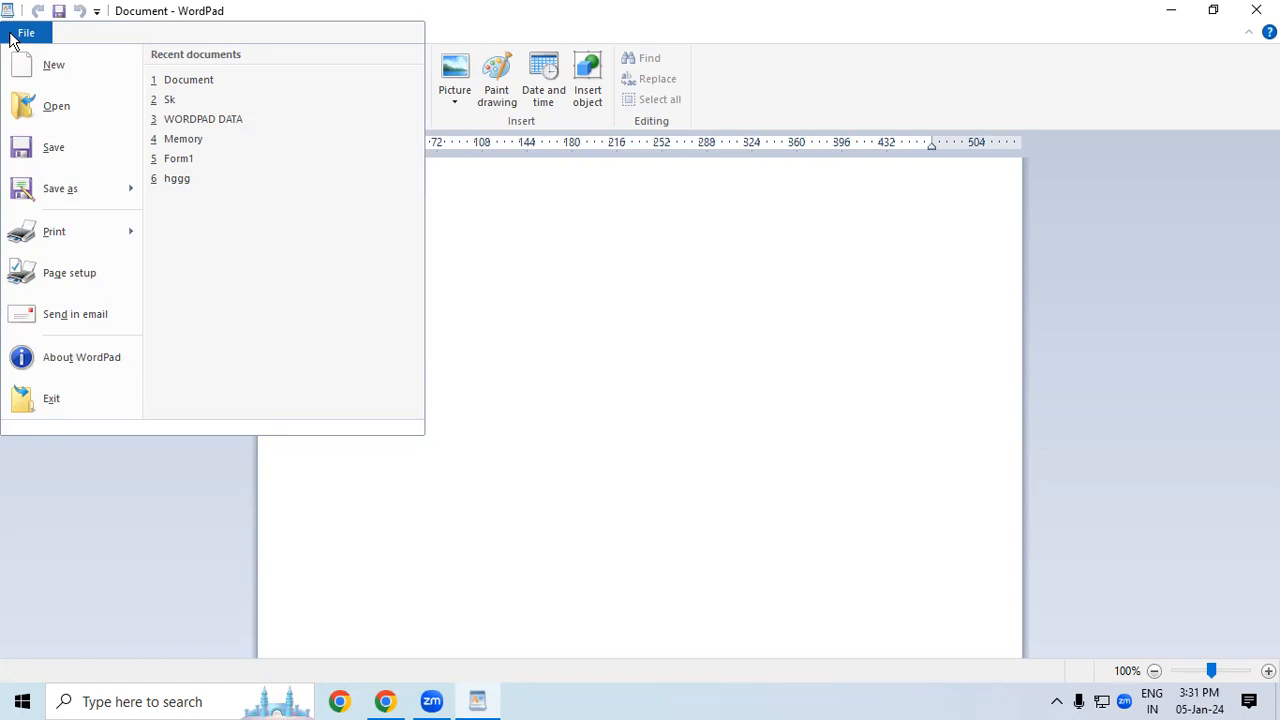
key(super+r)
text(n)
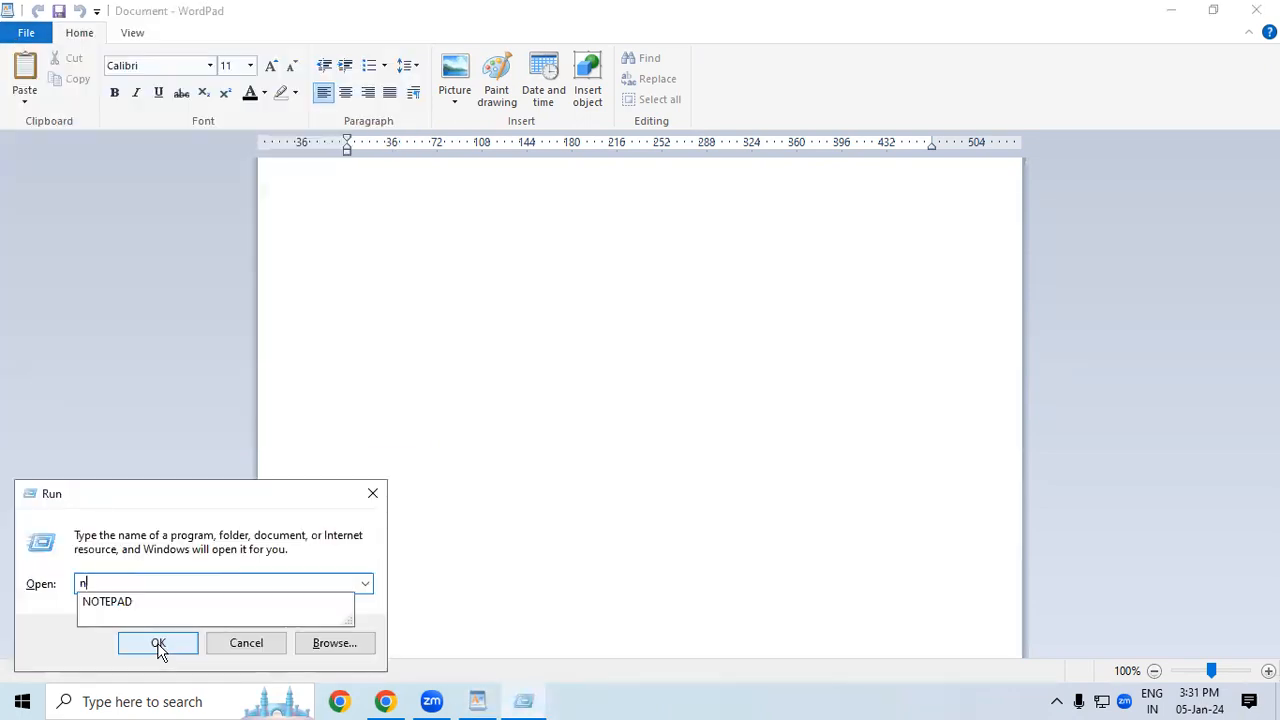
text(ot)
key(Down)
click(158, 647)
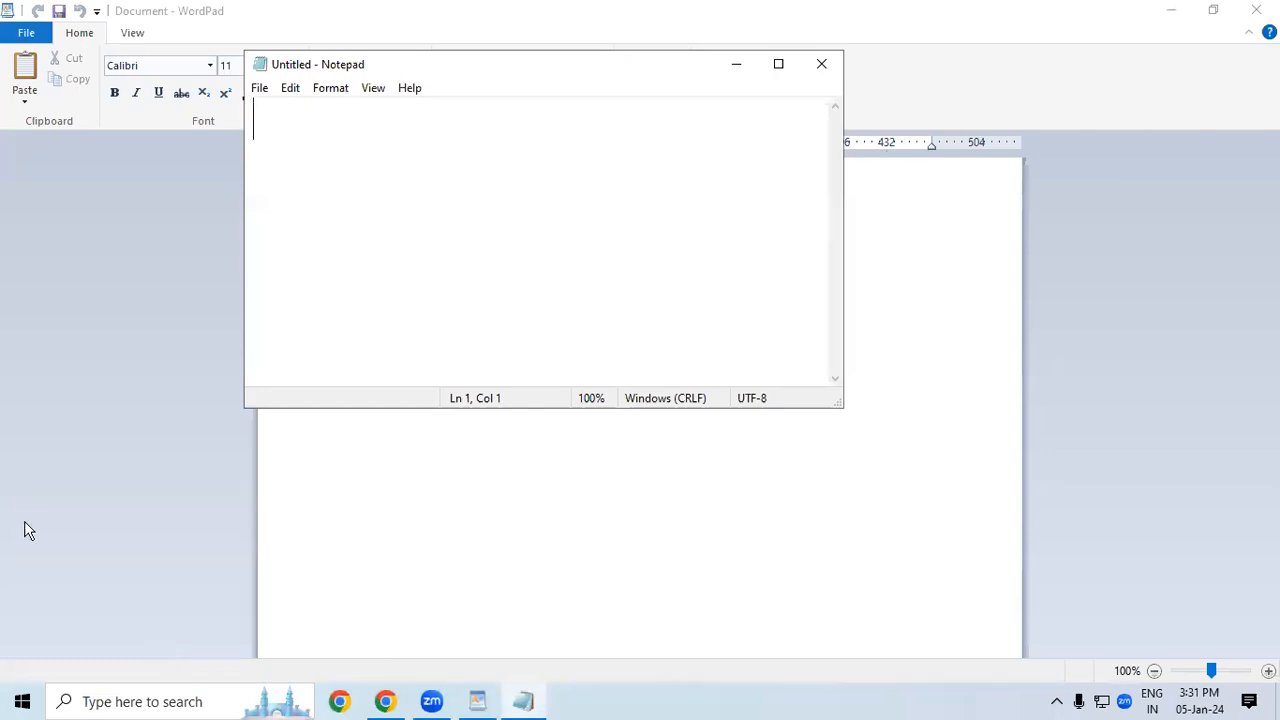
click(259, 88)
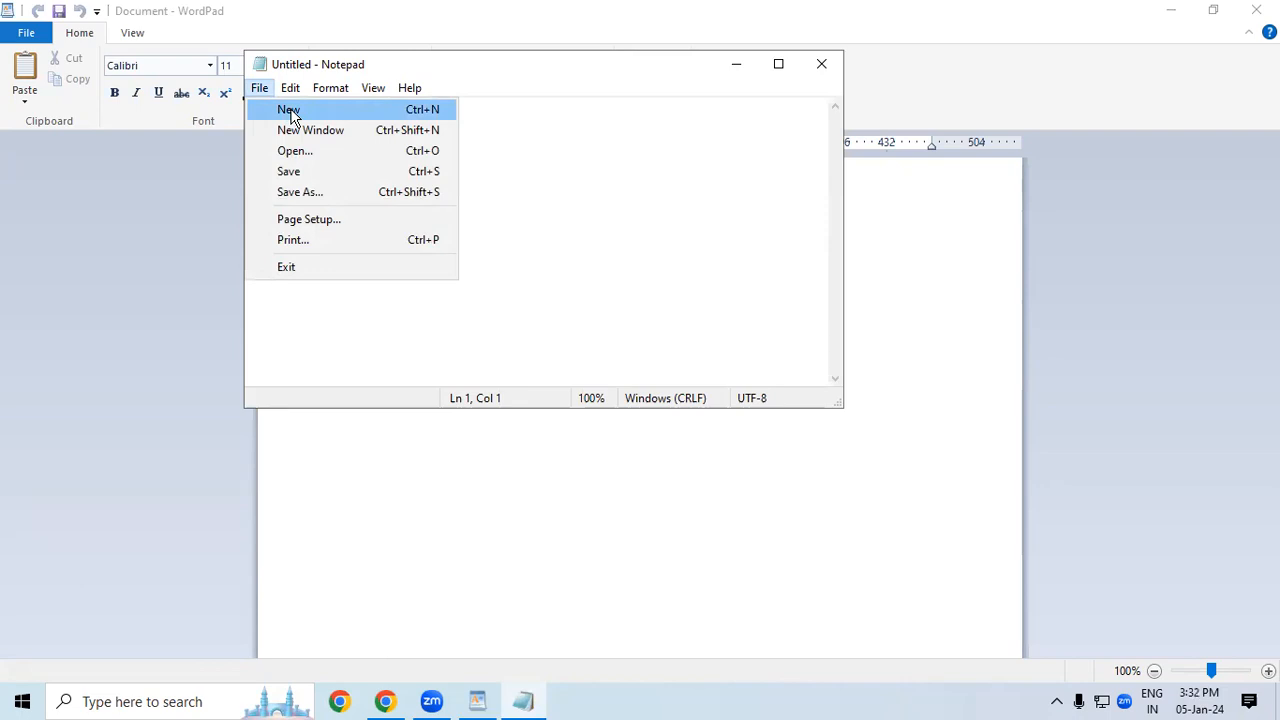
- Enter sample text in Notepad, start a new file without saving it, and close Notepad
click(288, 110)
text(i,yji, ji,ku,djg, c)
click(259, 88)
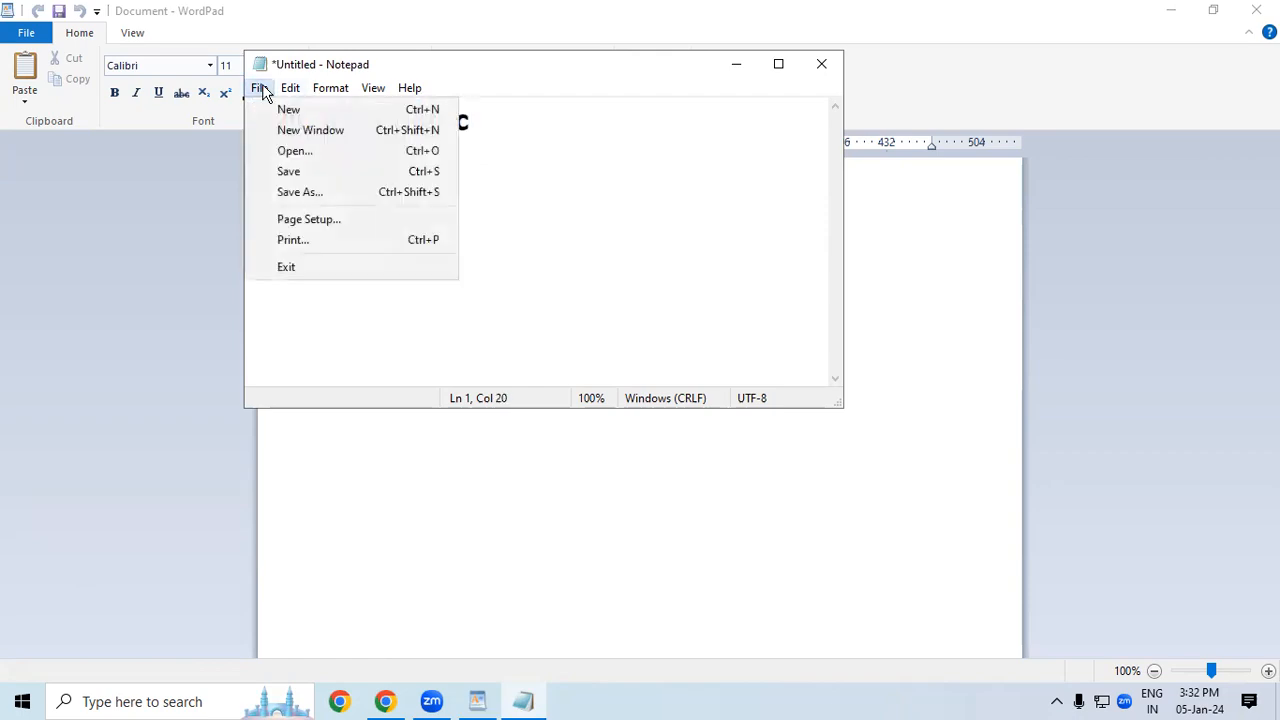
click(284, 110)
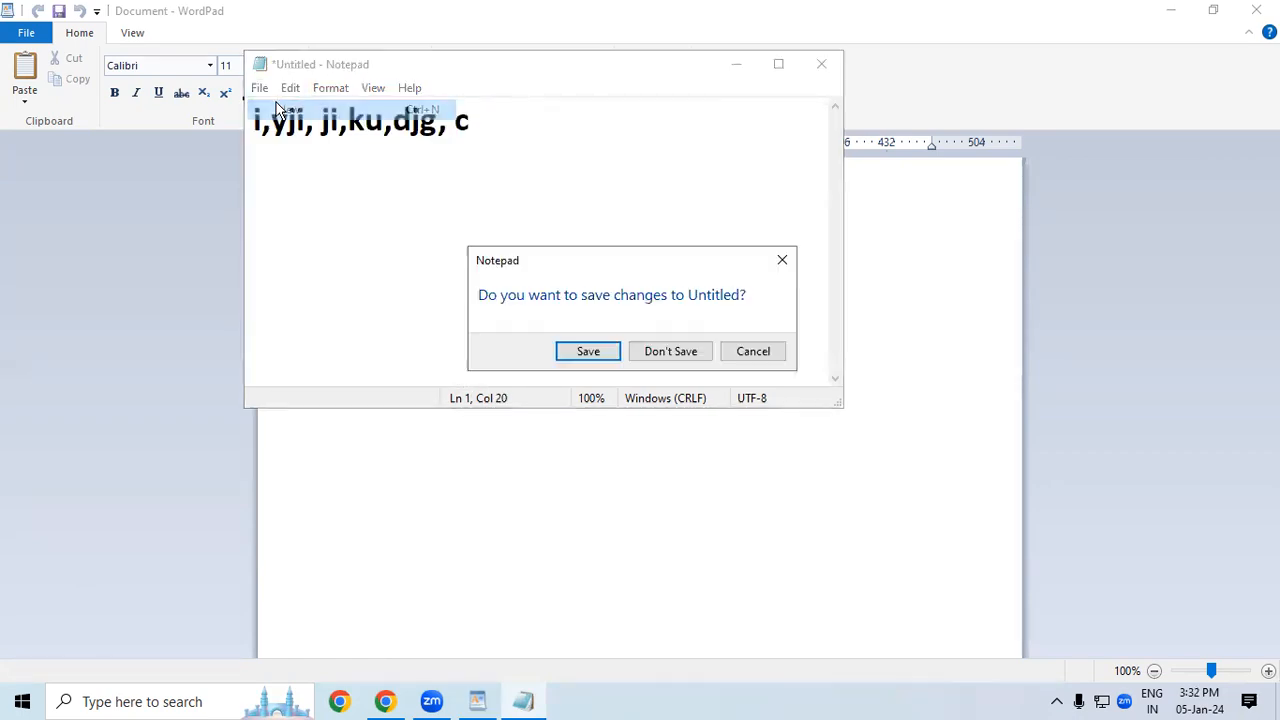
click(660, 351)
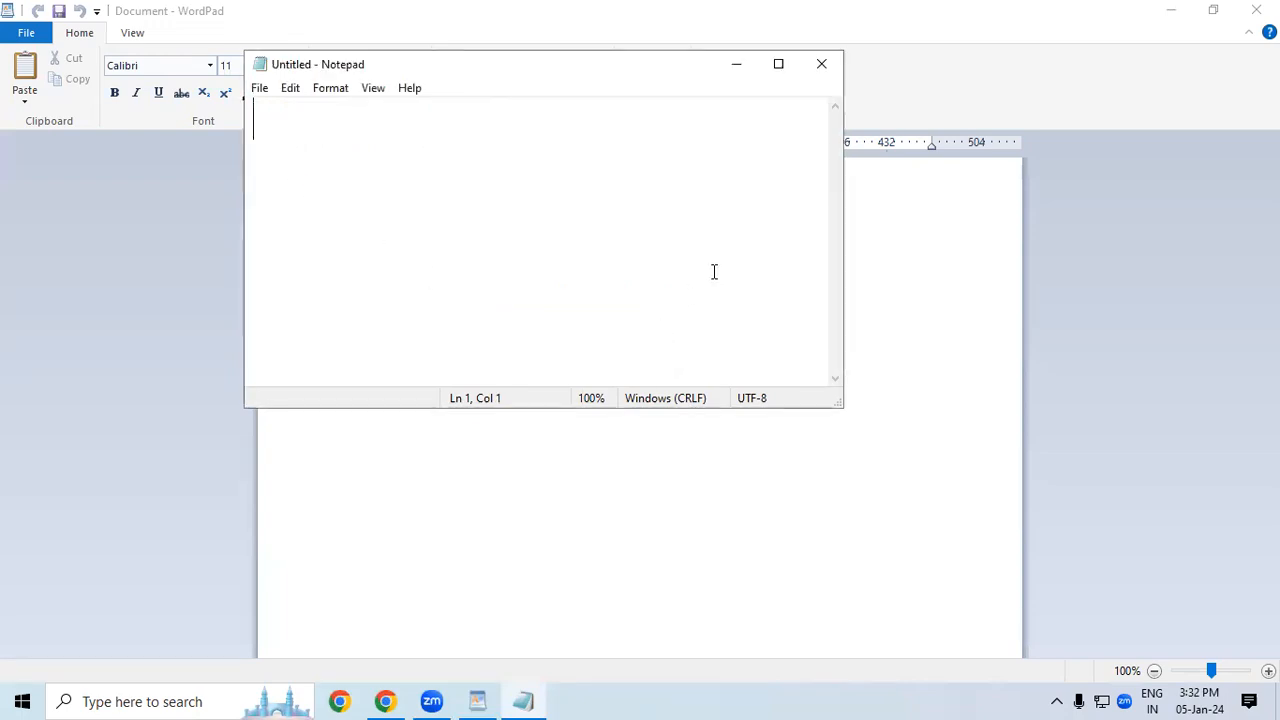
click(828, 66)
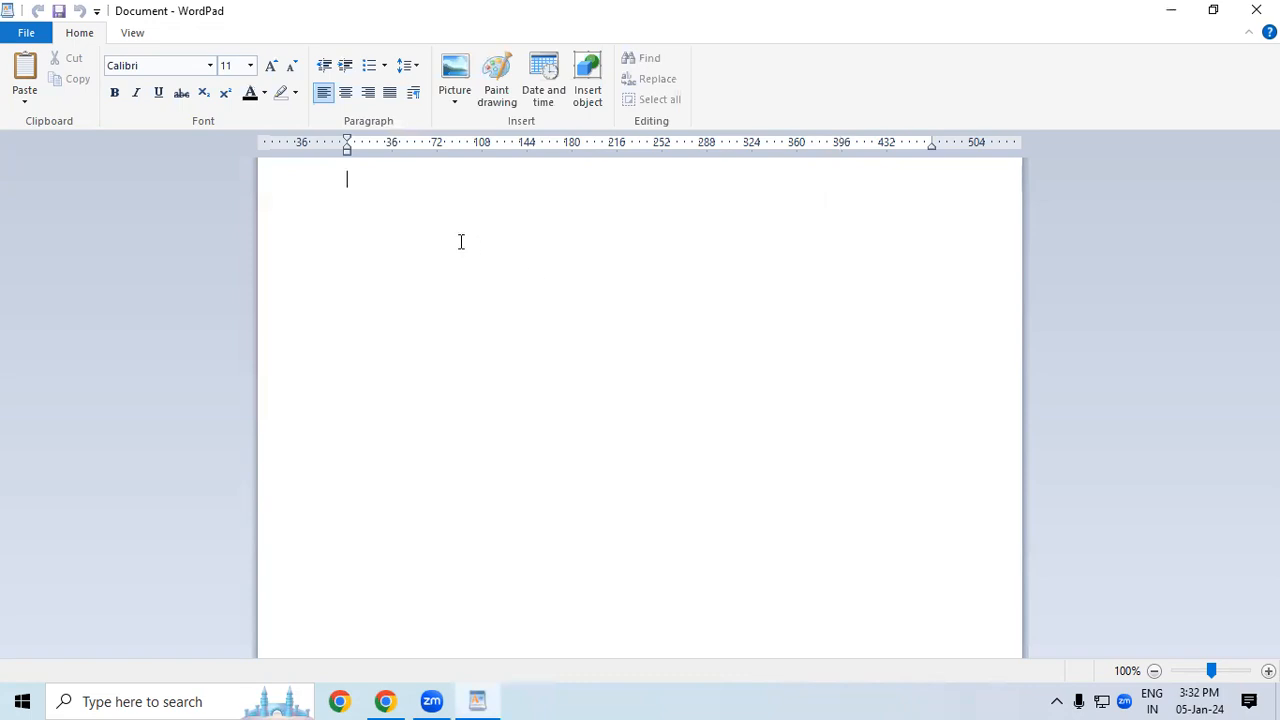
- Enter sample text in the WordPad document and create a new document, discarding the changes
text(tjhyrkmhy ykyu7kleu57u)
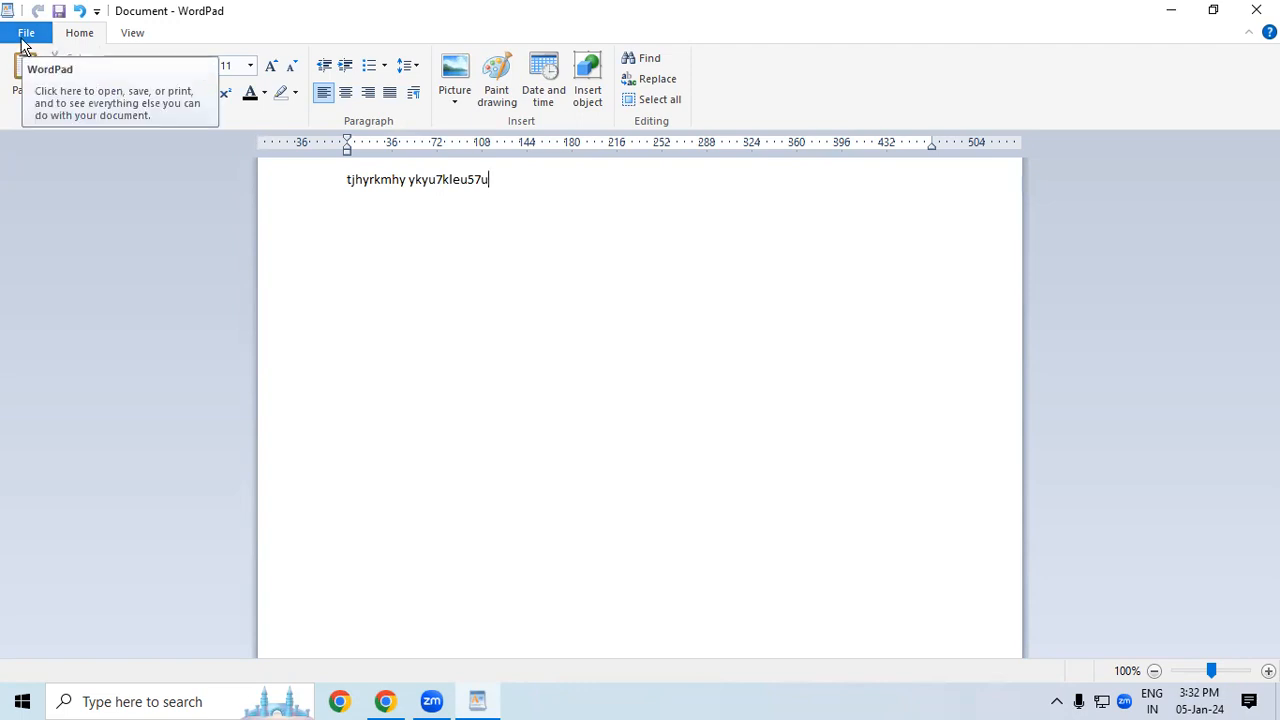
click(22, 42)
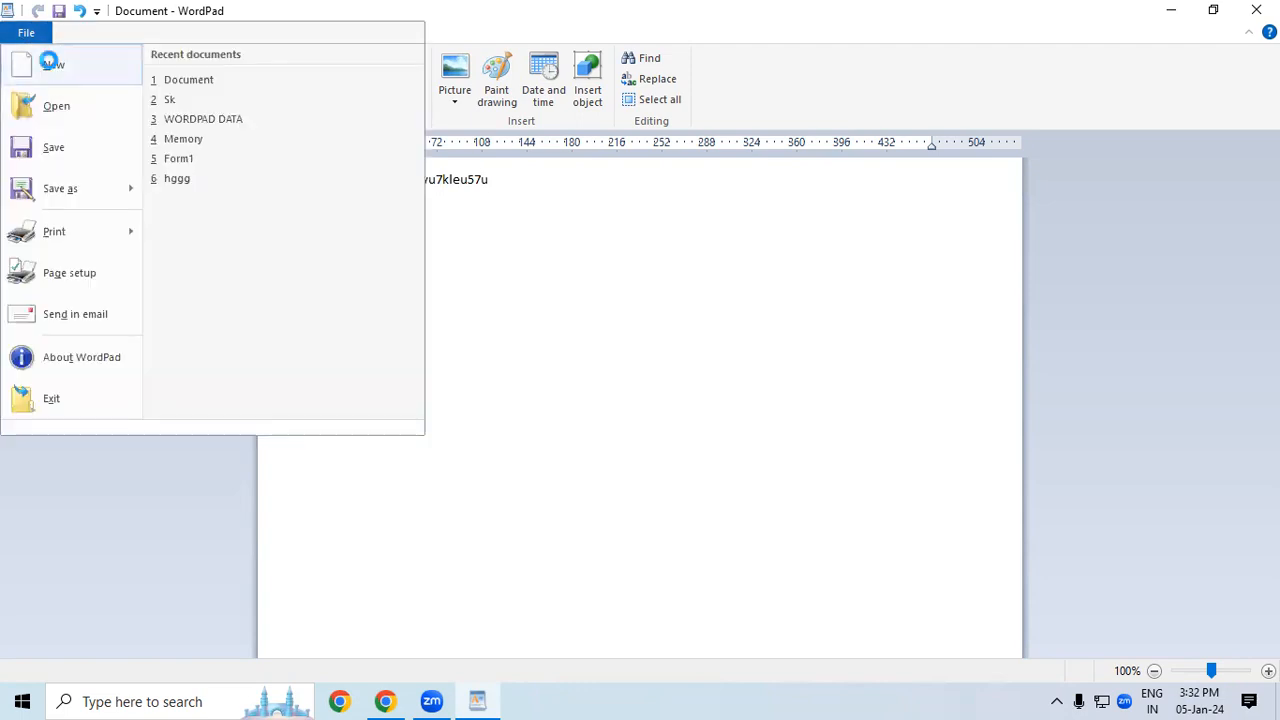
click(52, 65)
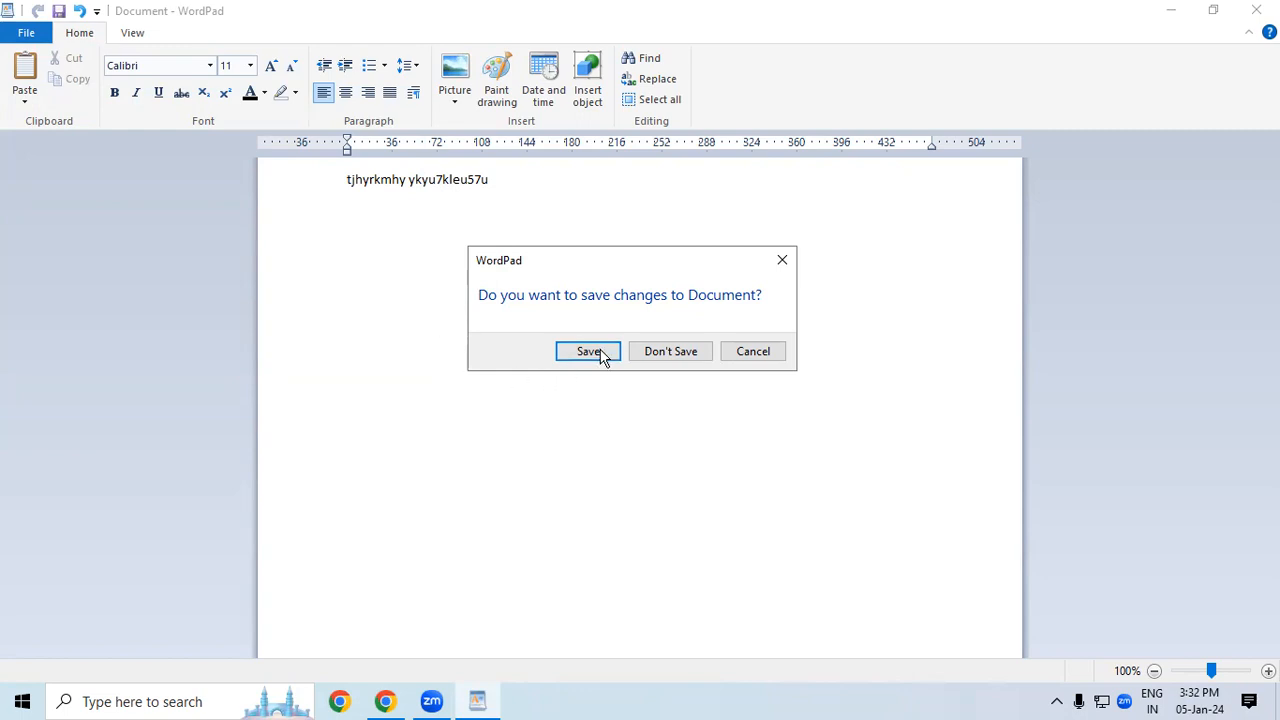
click(688, 356)
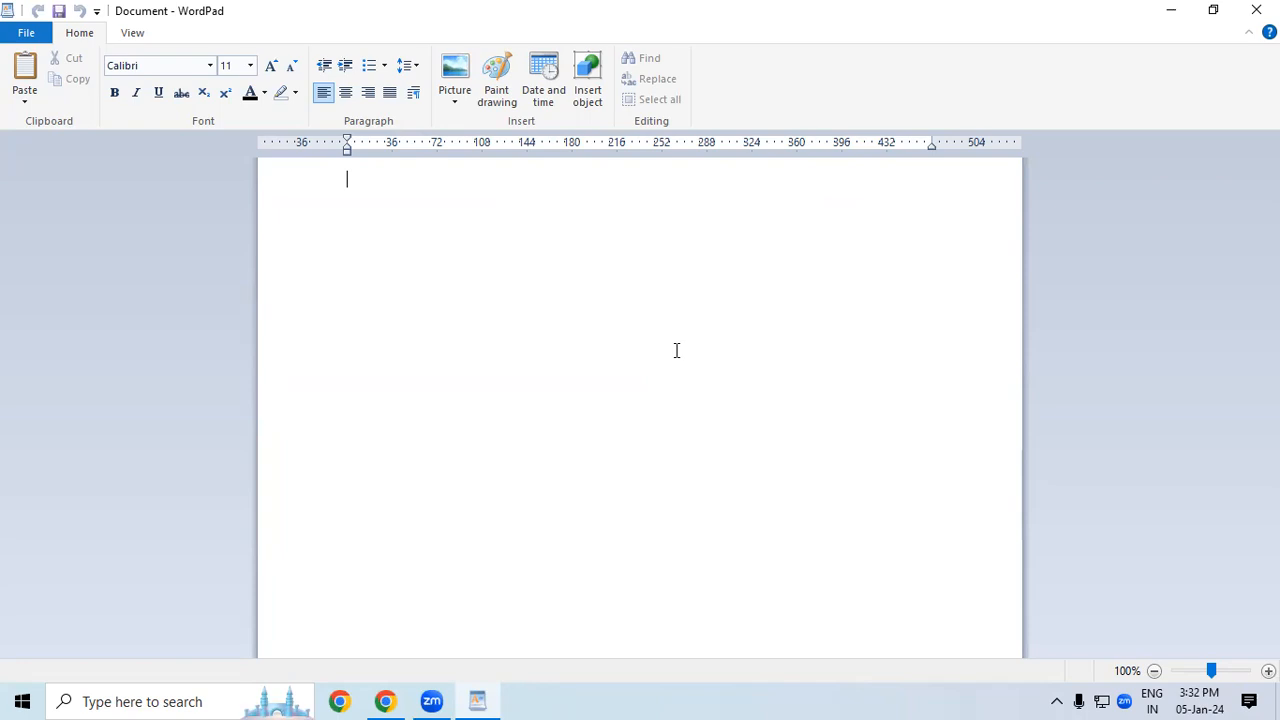
- Launch Microsoft Word with the Windows Run command and go to a blank document
key(super+r)
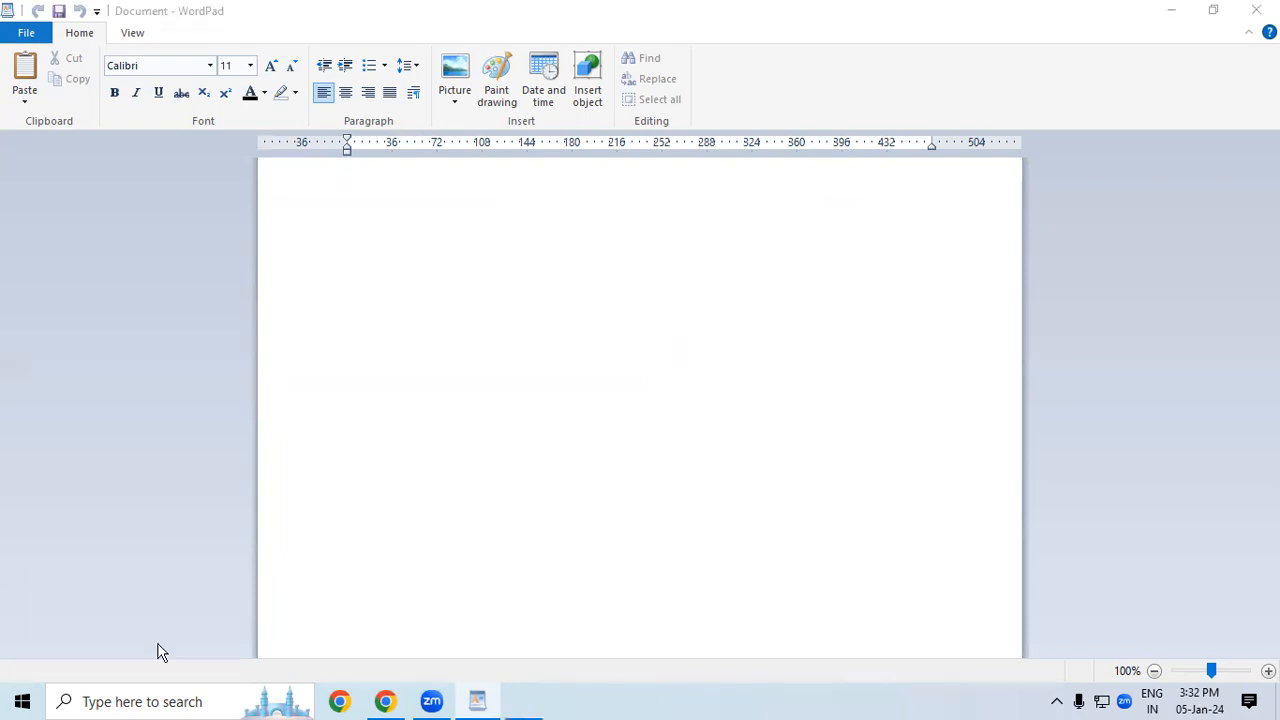
text(win)
click(104, 602)
click(158, 643)
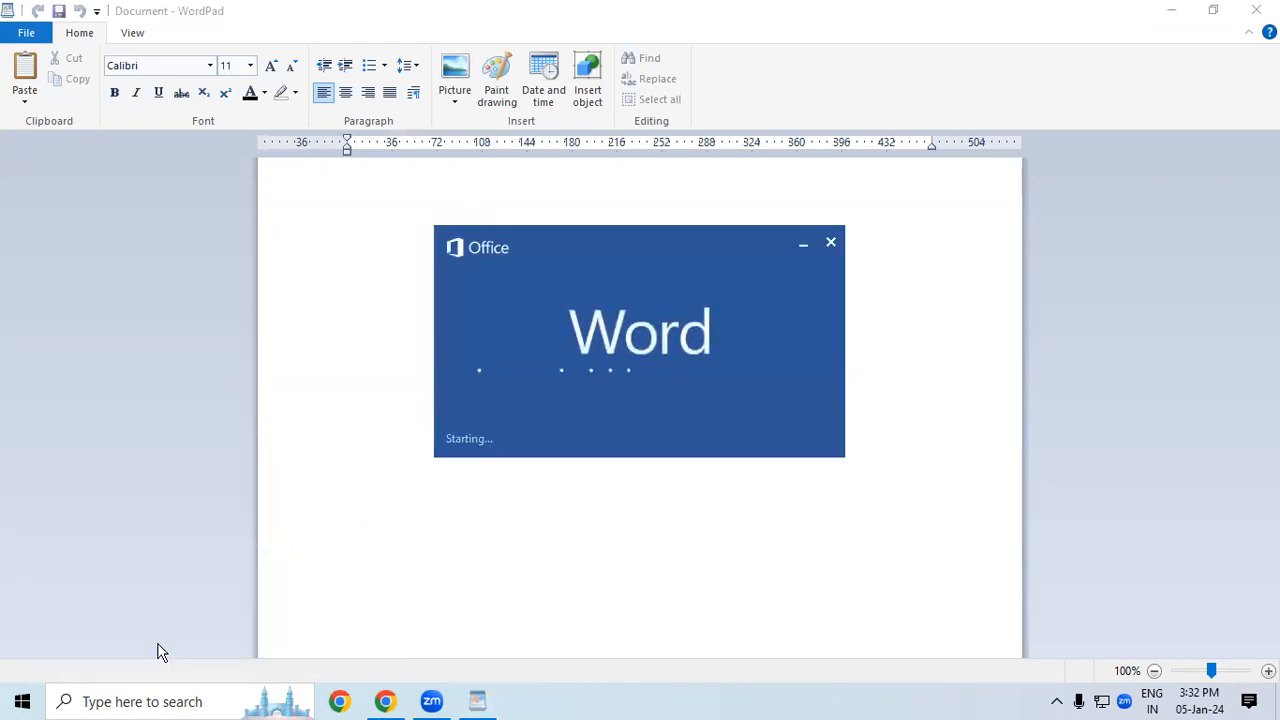
key(Escape)
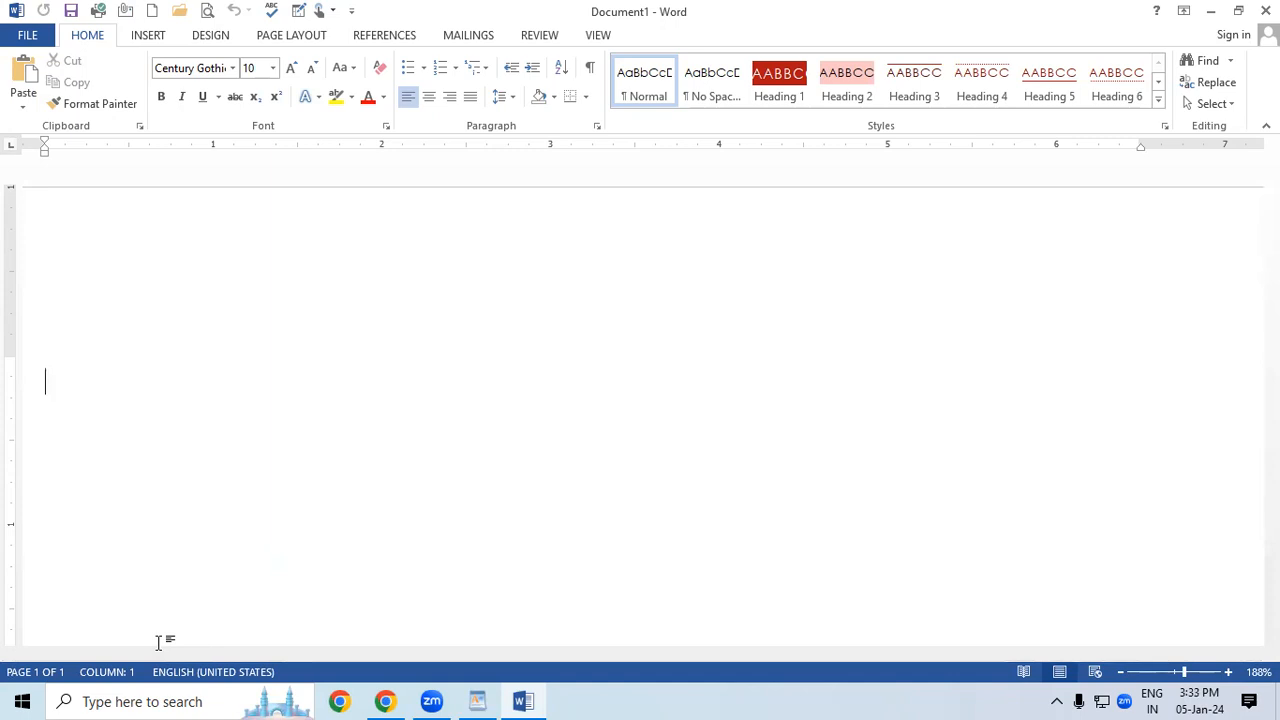
- Generate sample paragraphs in the Word document with =rand() and copy all of the text
text(=)
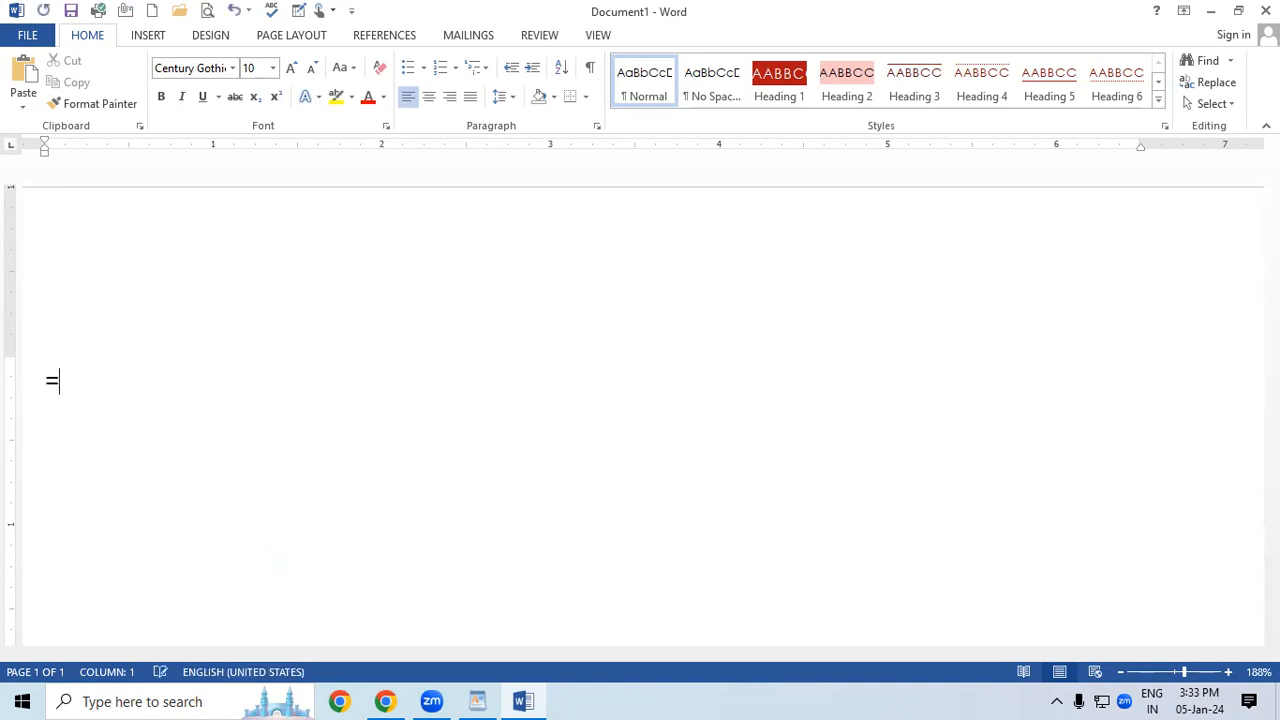
text(rand())
key(Return)
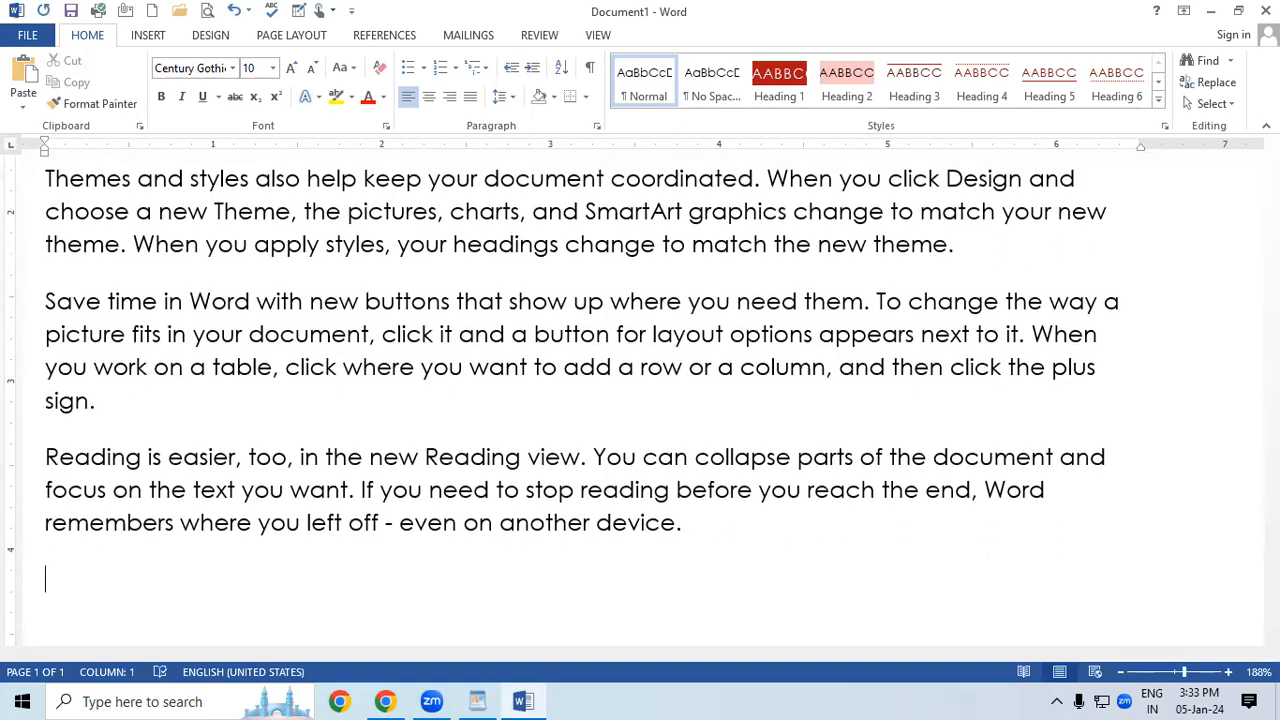
key(ctrl+a)
key(ctrl+c)
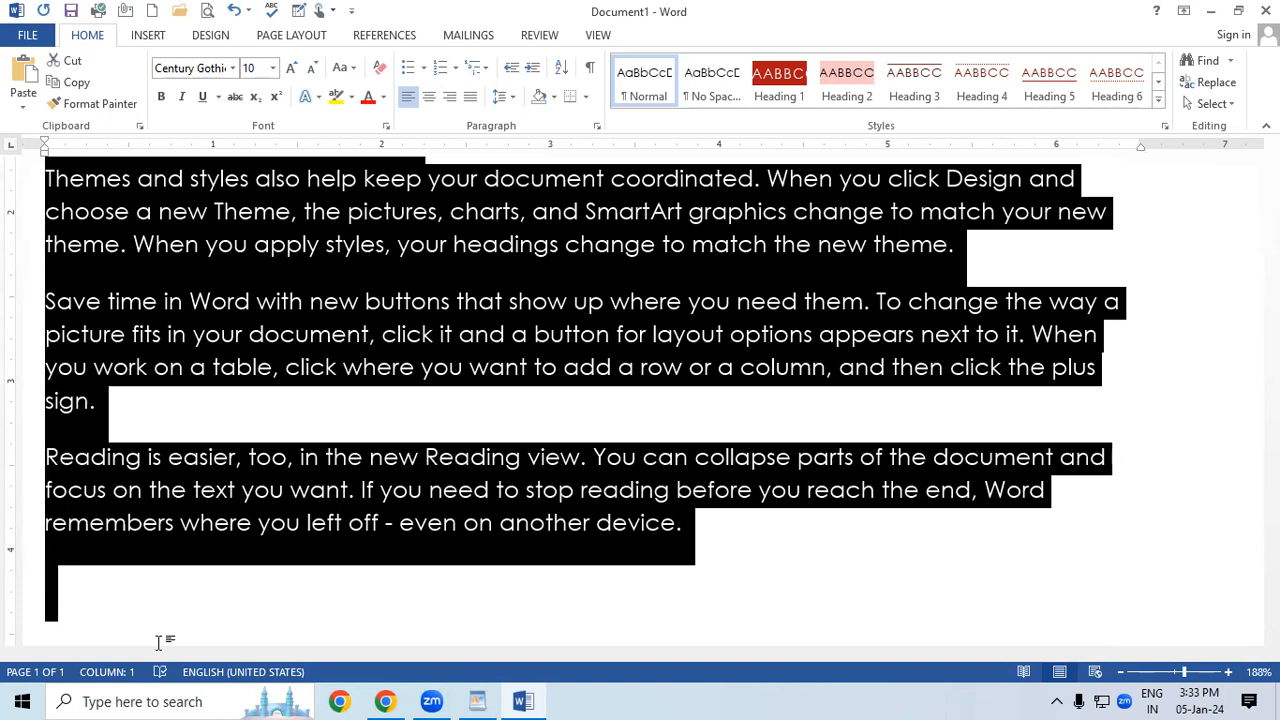
- Close Word without saving and paste the copied paragraphs into the blank WordPad document
scroll(530, 432, up, 1)
click(1266, 11)
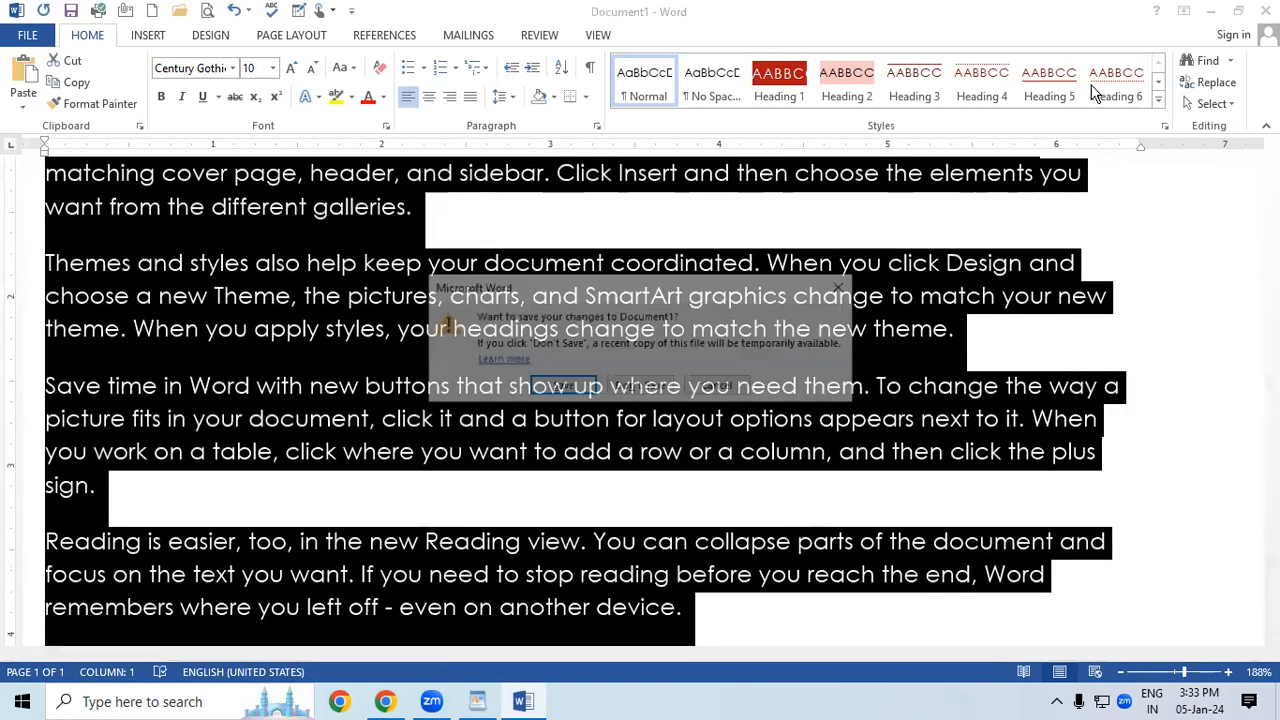
click(662, 387)
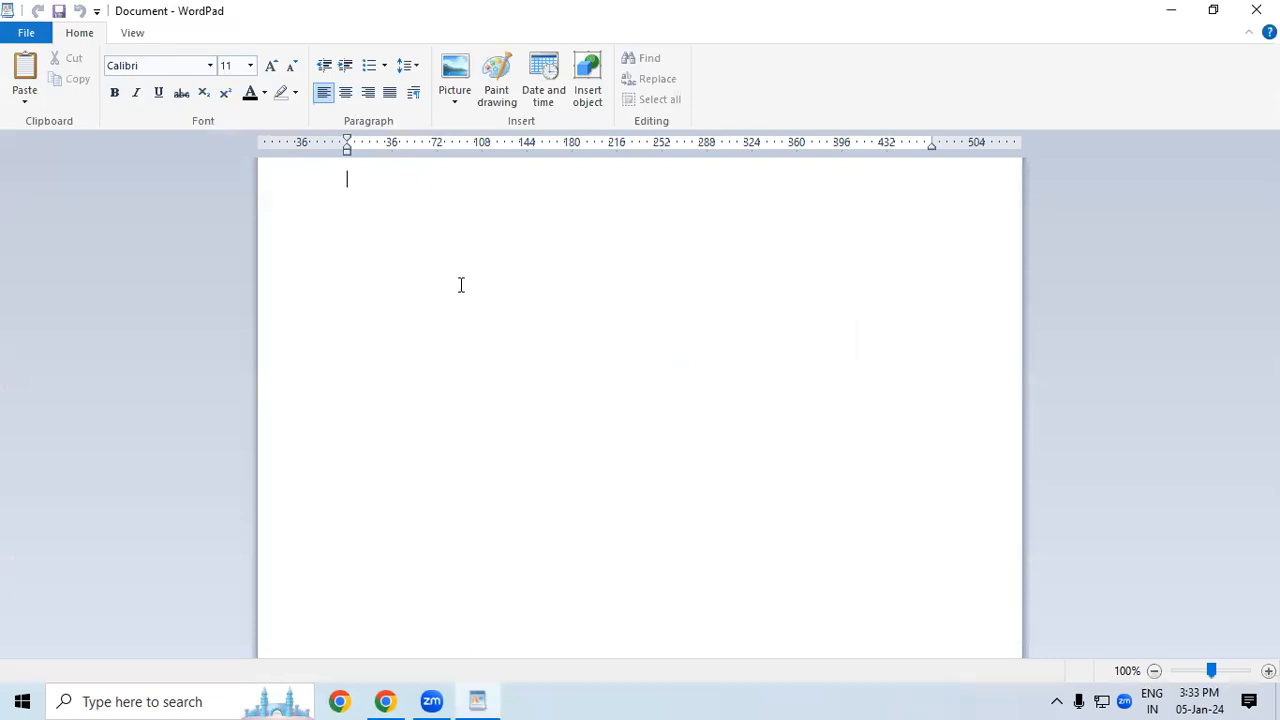
key(ctrl+v)
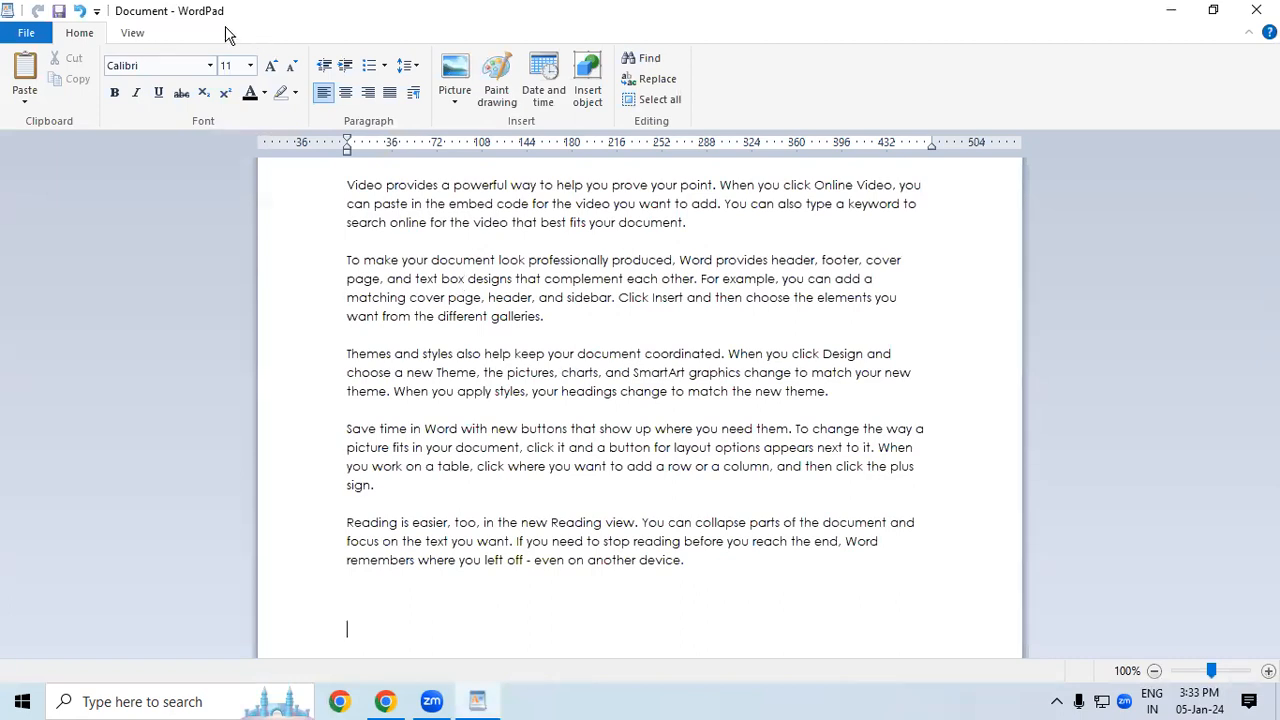
- Create a new WordPad document, saving the current one to the Desktop as Document in Rich Text Format (RTF)
click(30, 33)
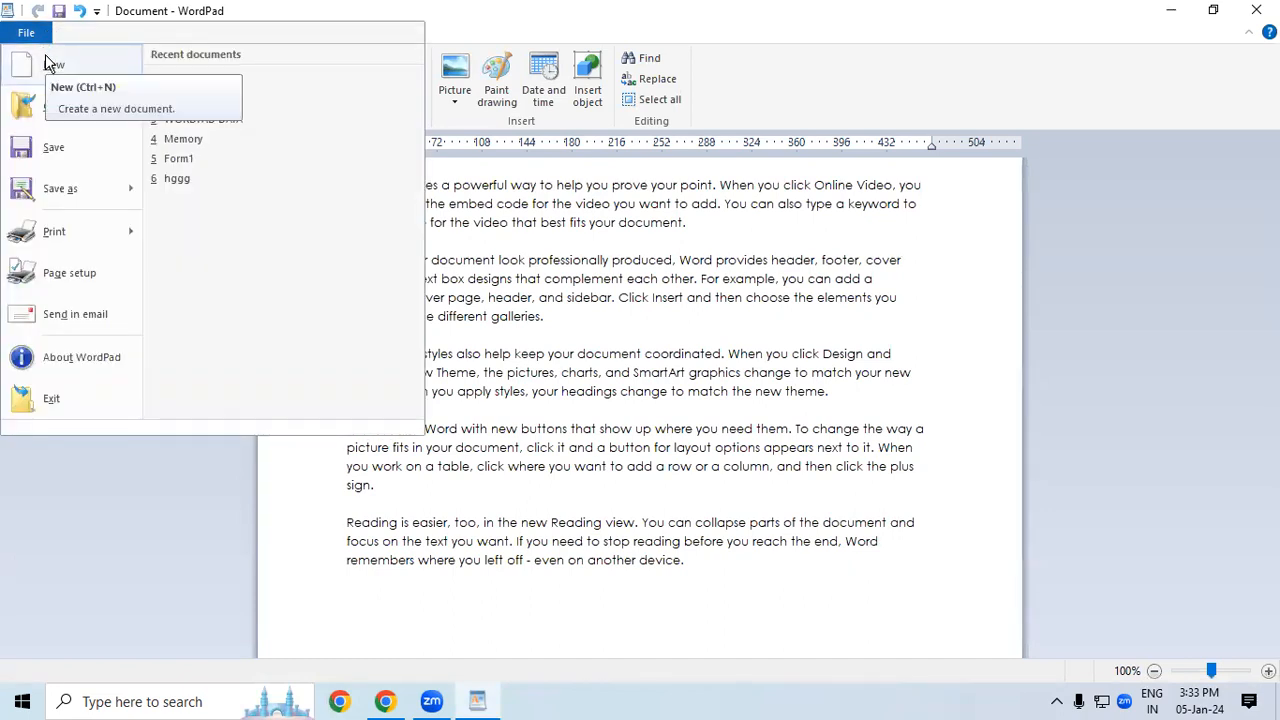
click(47, 64)
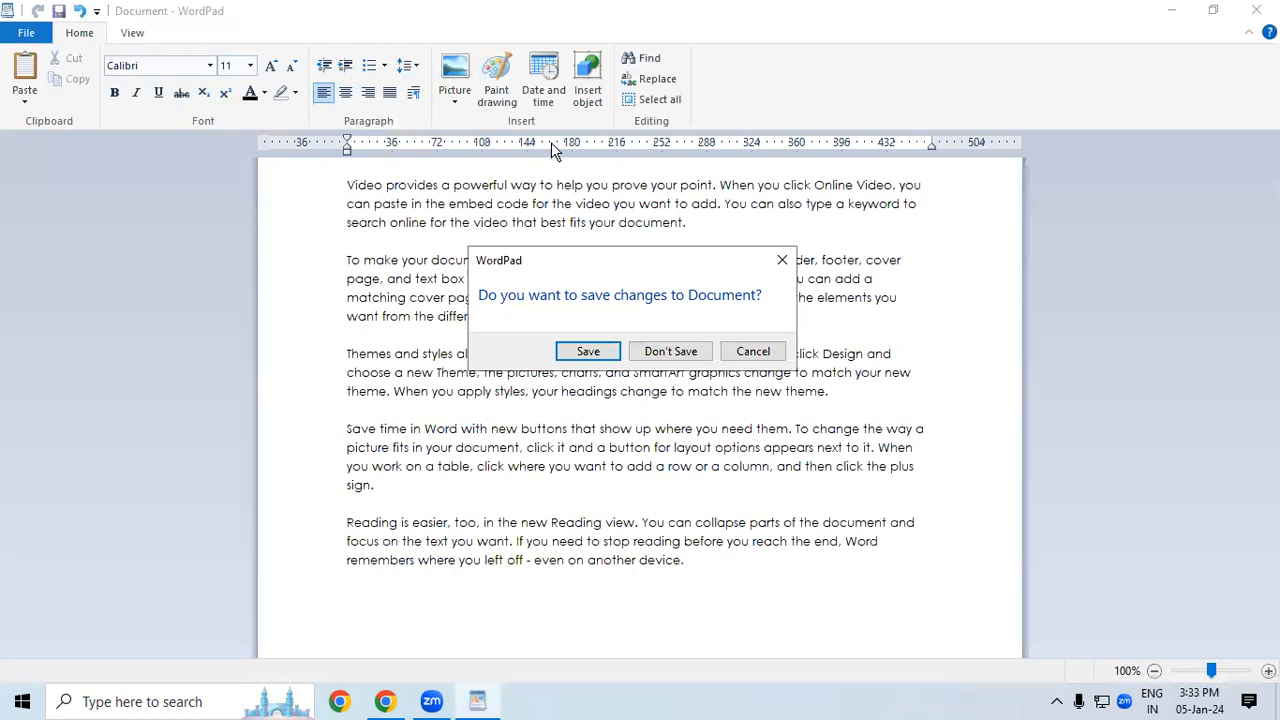
click(588, 352)
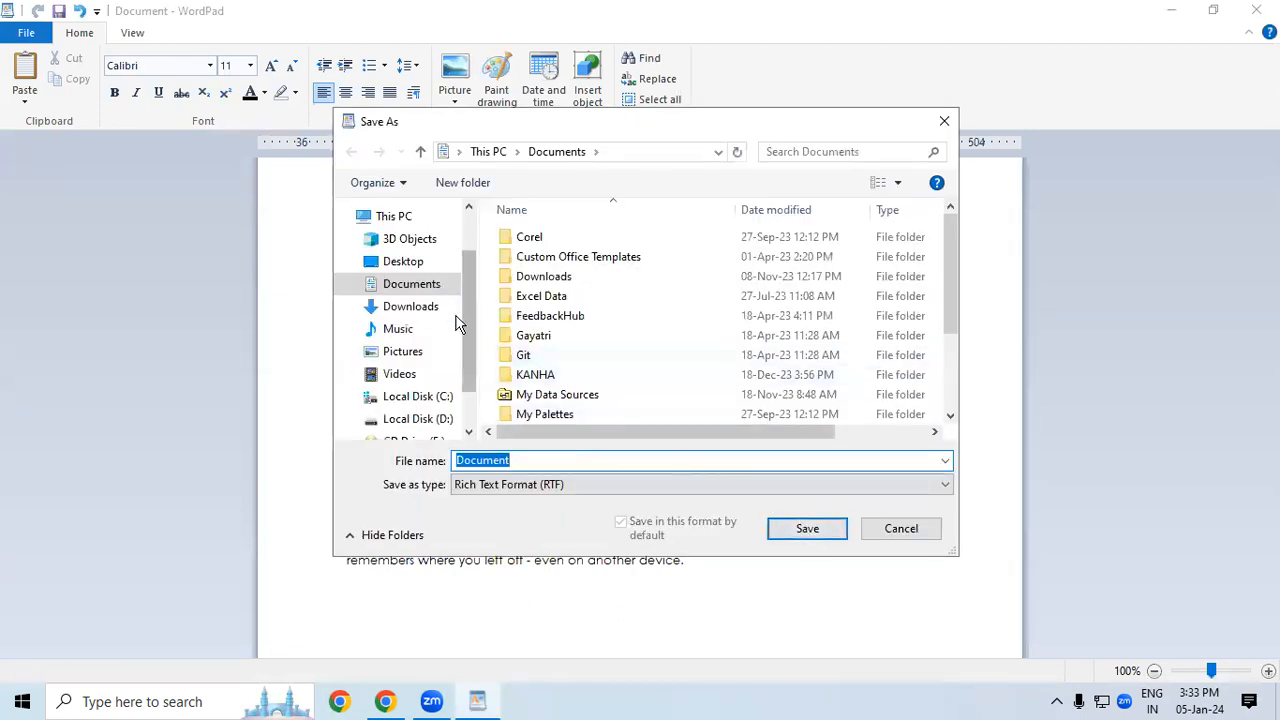
click(410, 263)
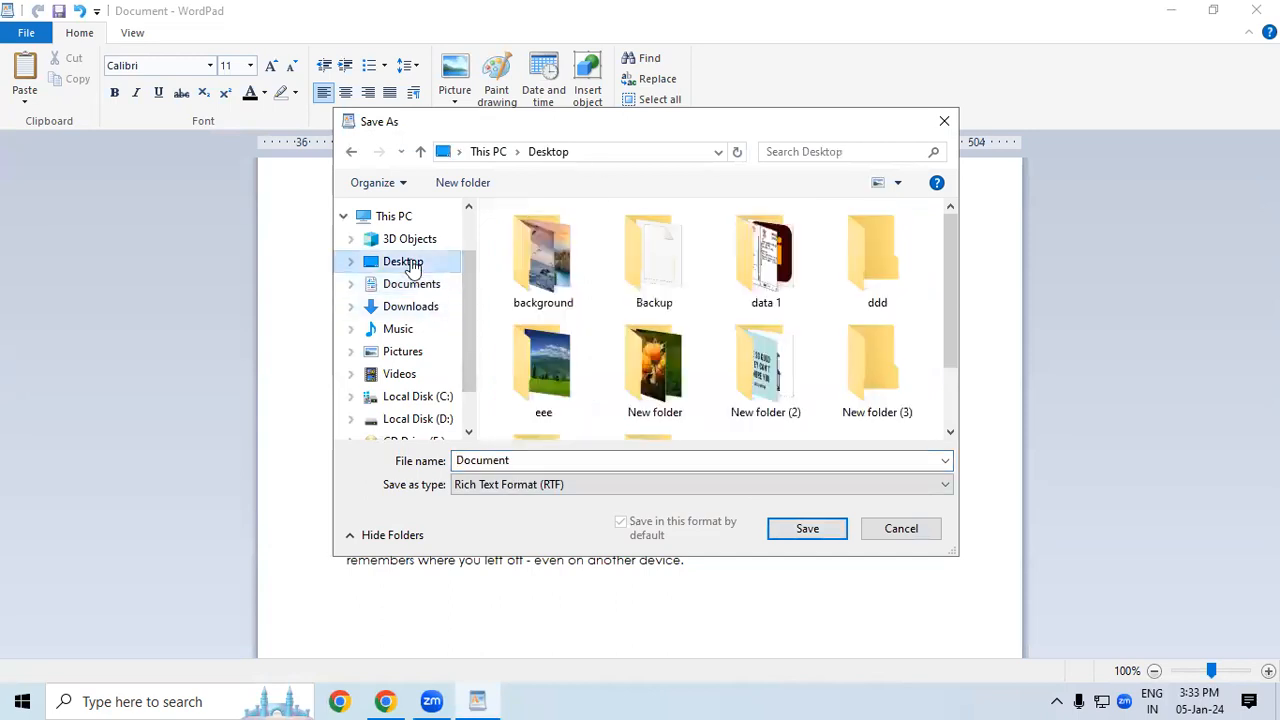
click(820, 529)
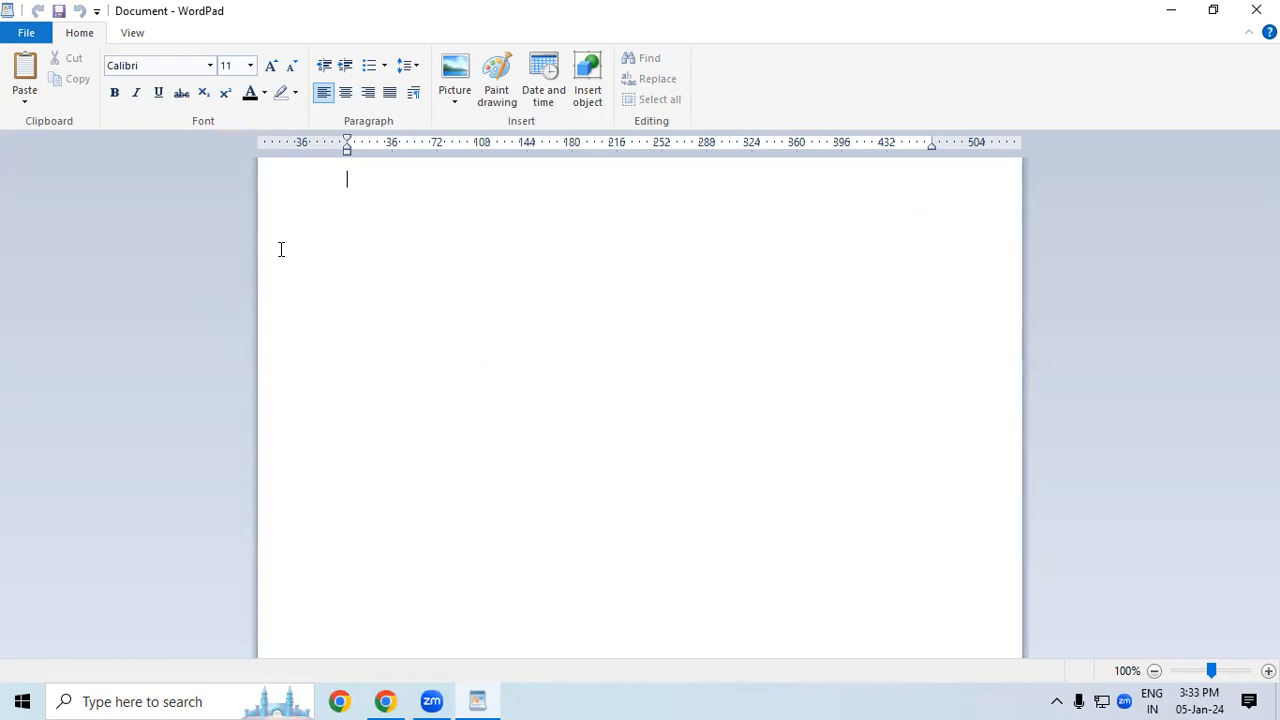
- Open the saved file Document from the Desktop in WordPad
click(26, 33)
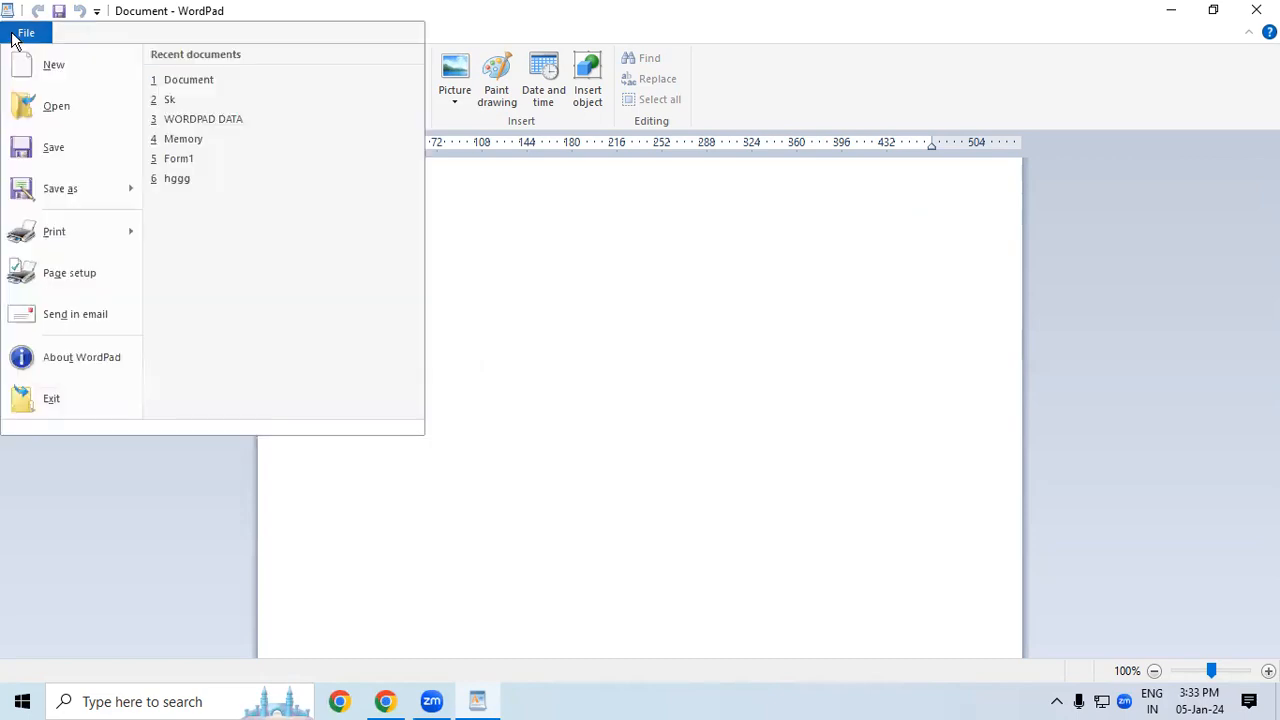
click(56, 110)
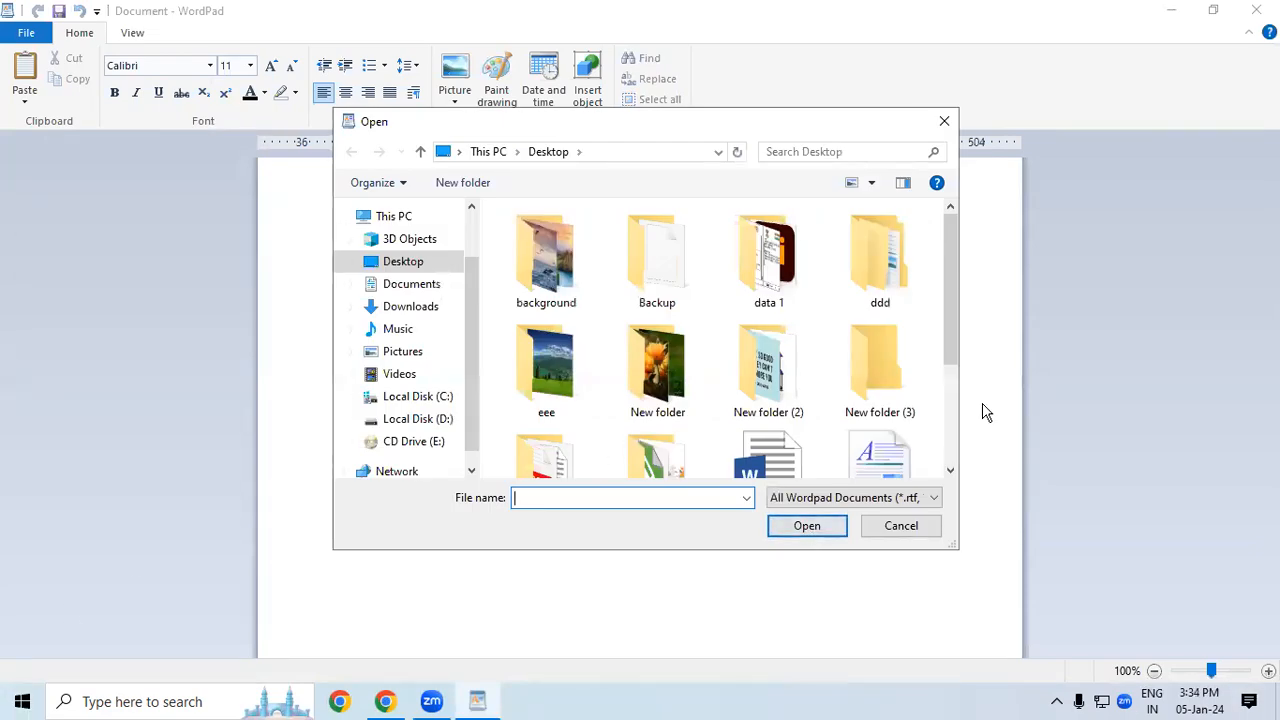
scroll(952, 286, down, 1)
drag(952, 286, 937, 356)
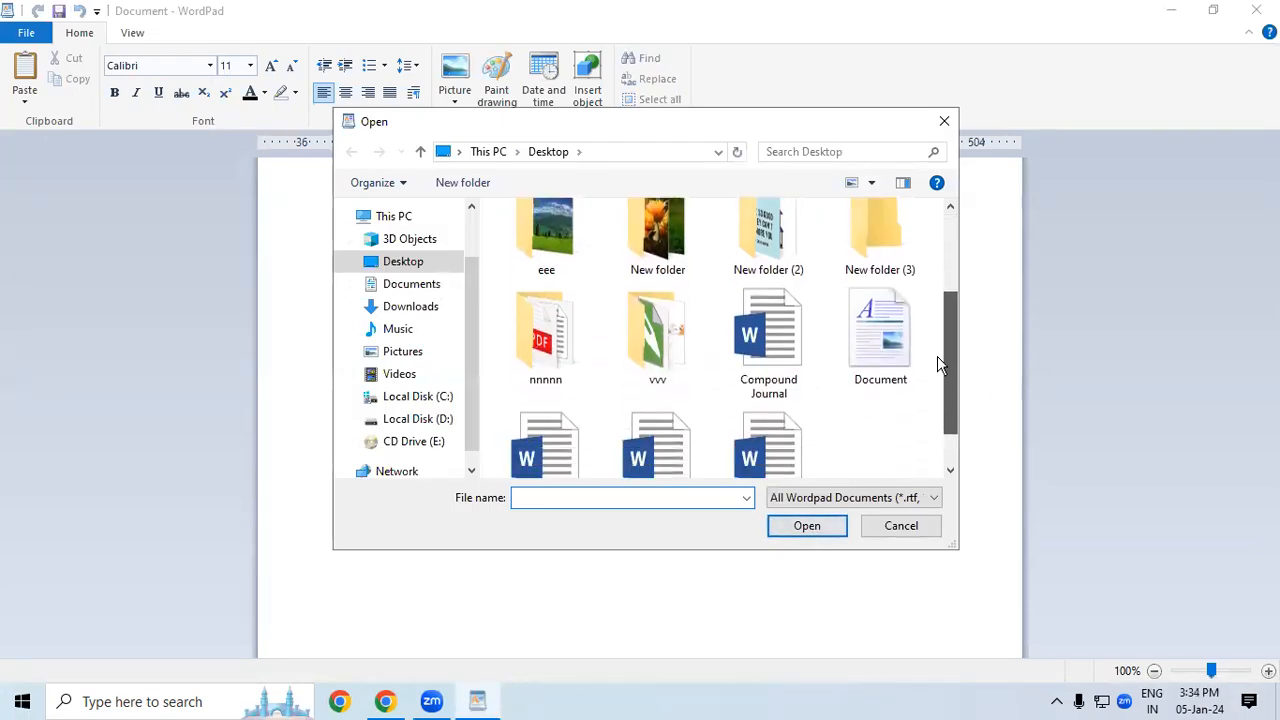
click(887, 320)
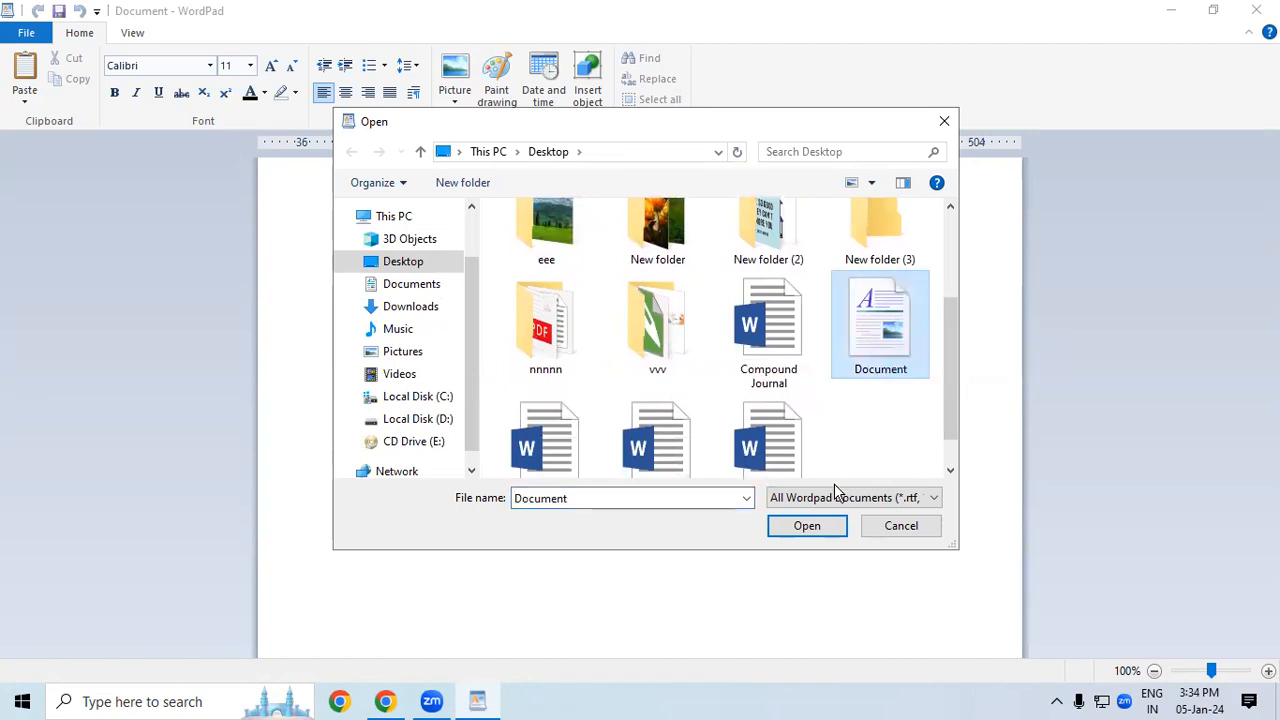
click(807, 528)
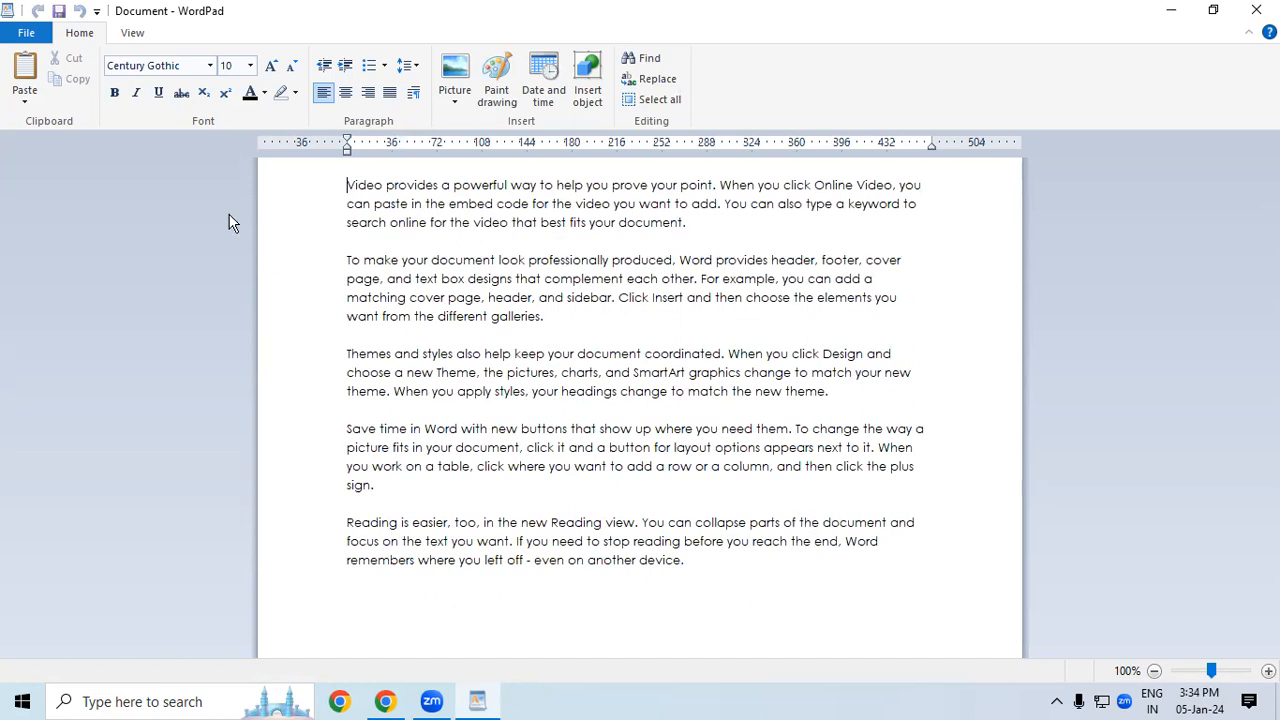
- Look at the Save as formats and save the opened document with the Save command
click(22, 34)
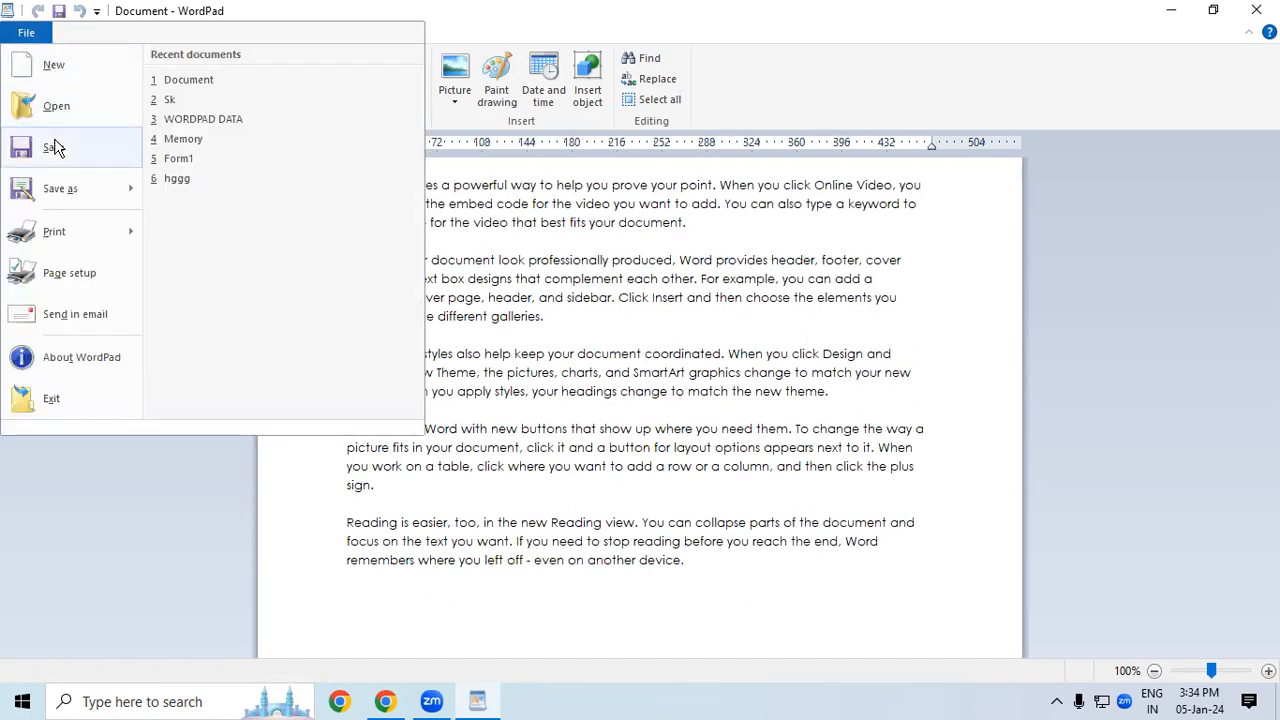
mouse_move(66, 198)
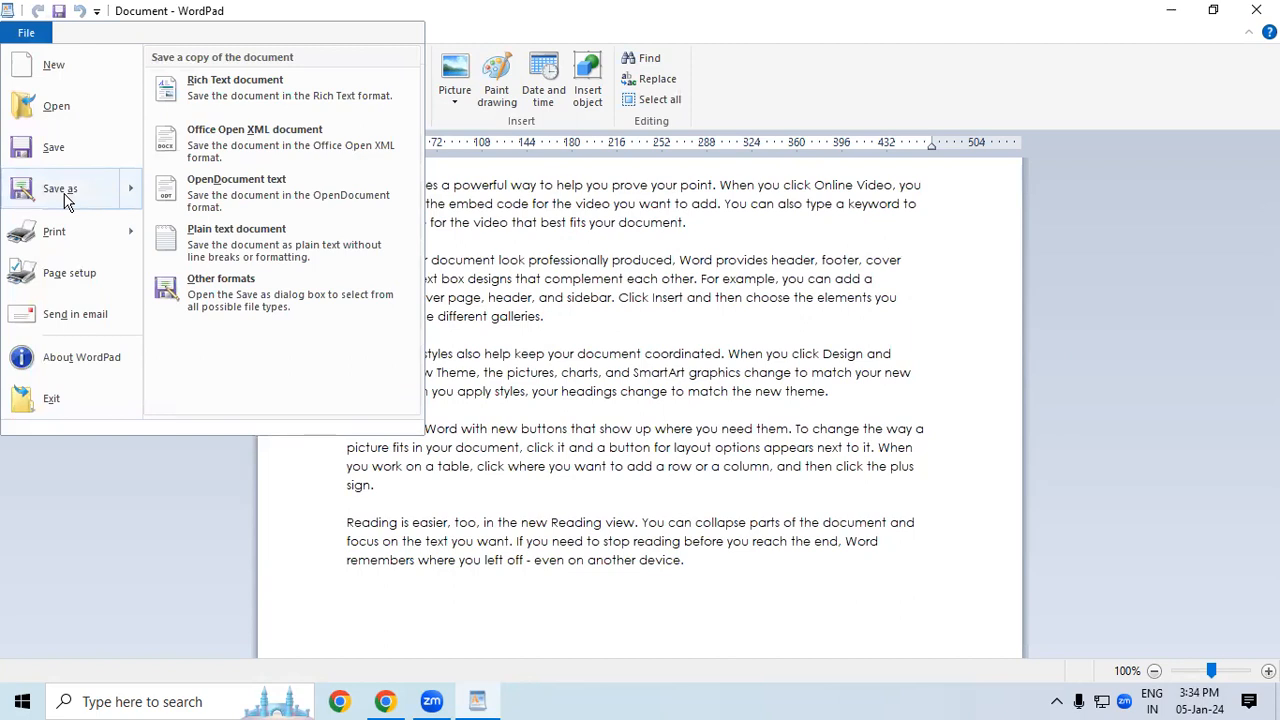
click(58, 161)
click(36, 33)
click(57, 148)
- Examine the file type choices in the Save As dialog and cancel without saving
click(25, 38)
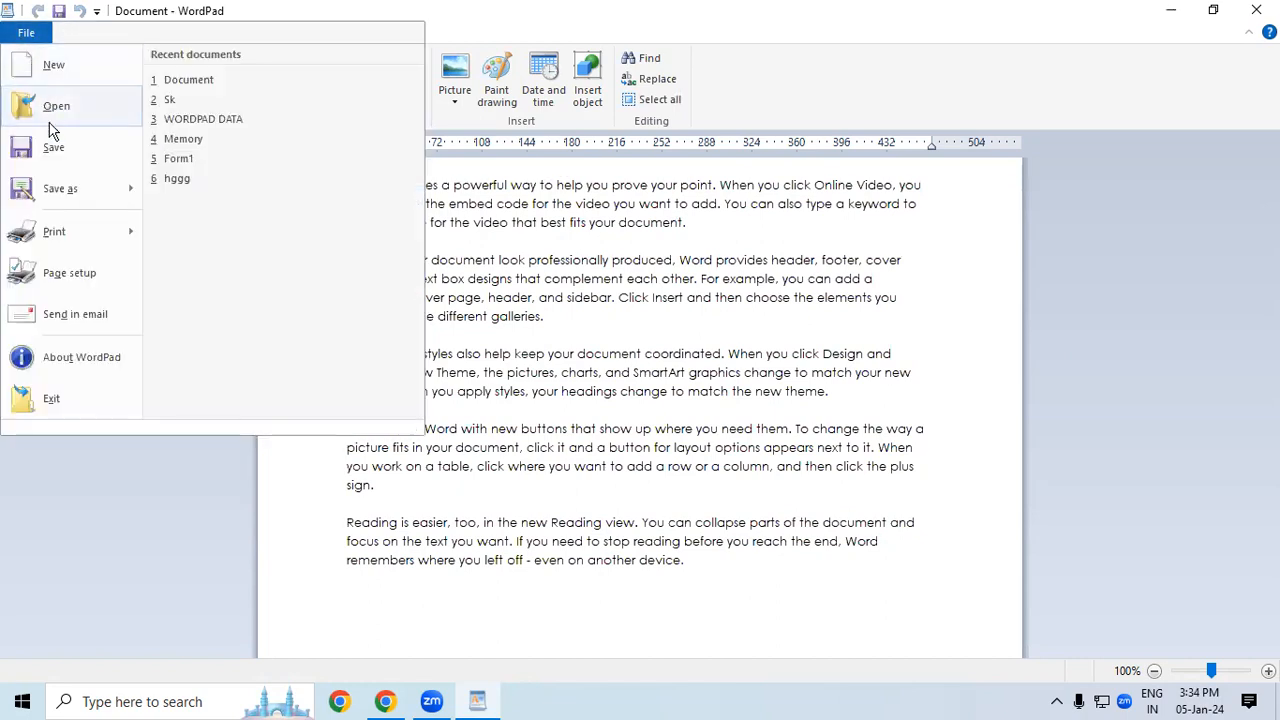
click(60, 189)
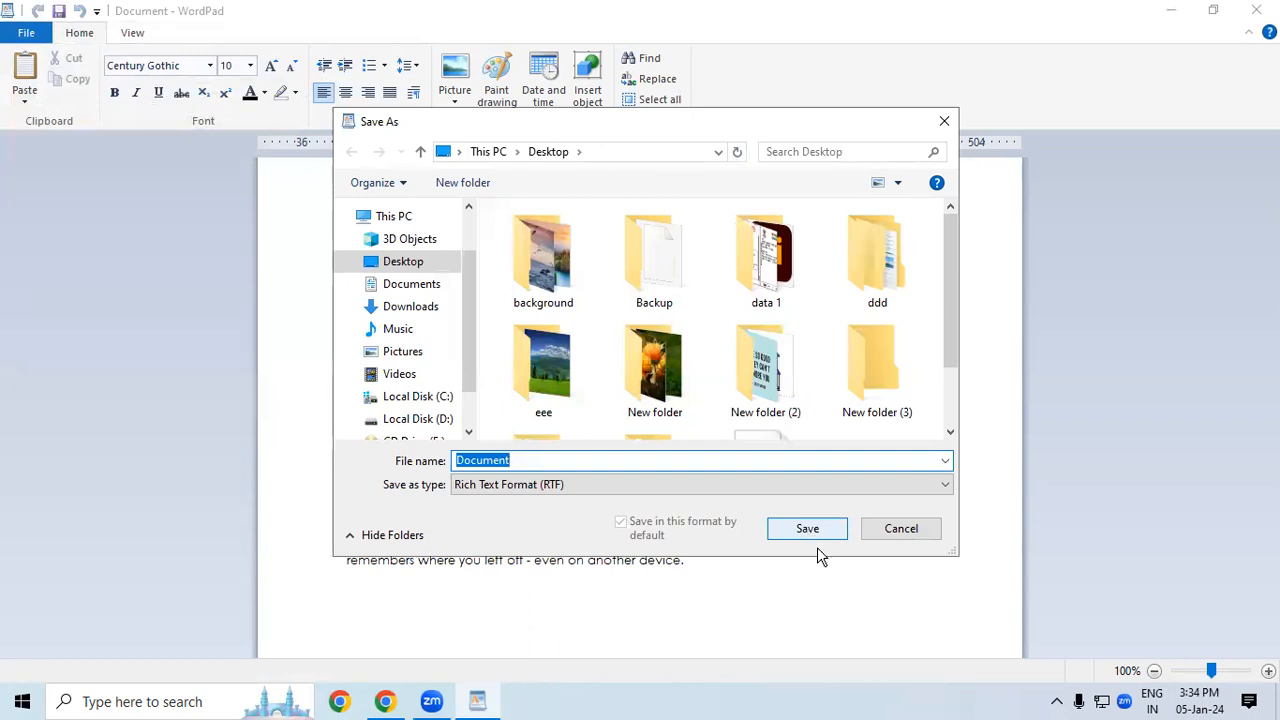
click(567, 487)
click(567, 487)
click(893, 525)
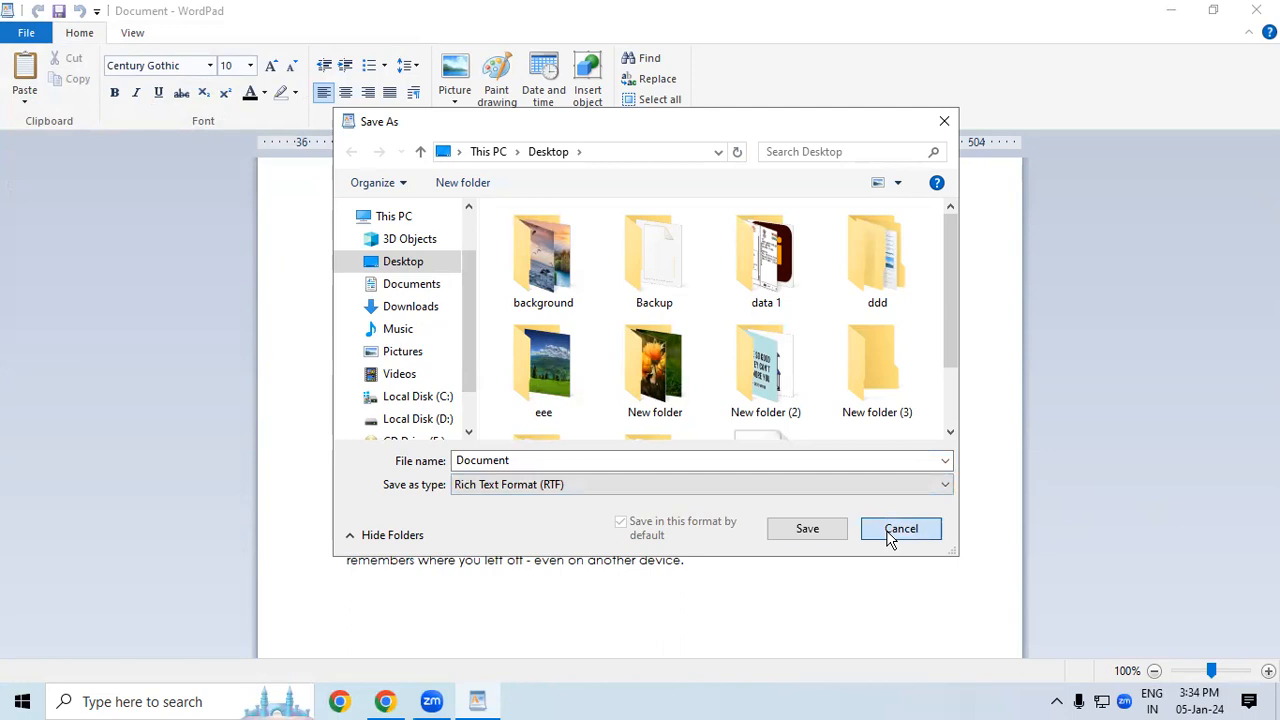
- Start saving a copy as a Rich Text document, inspect the Save As dialog and cancel it
click(26, 33)
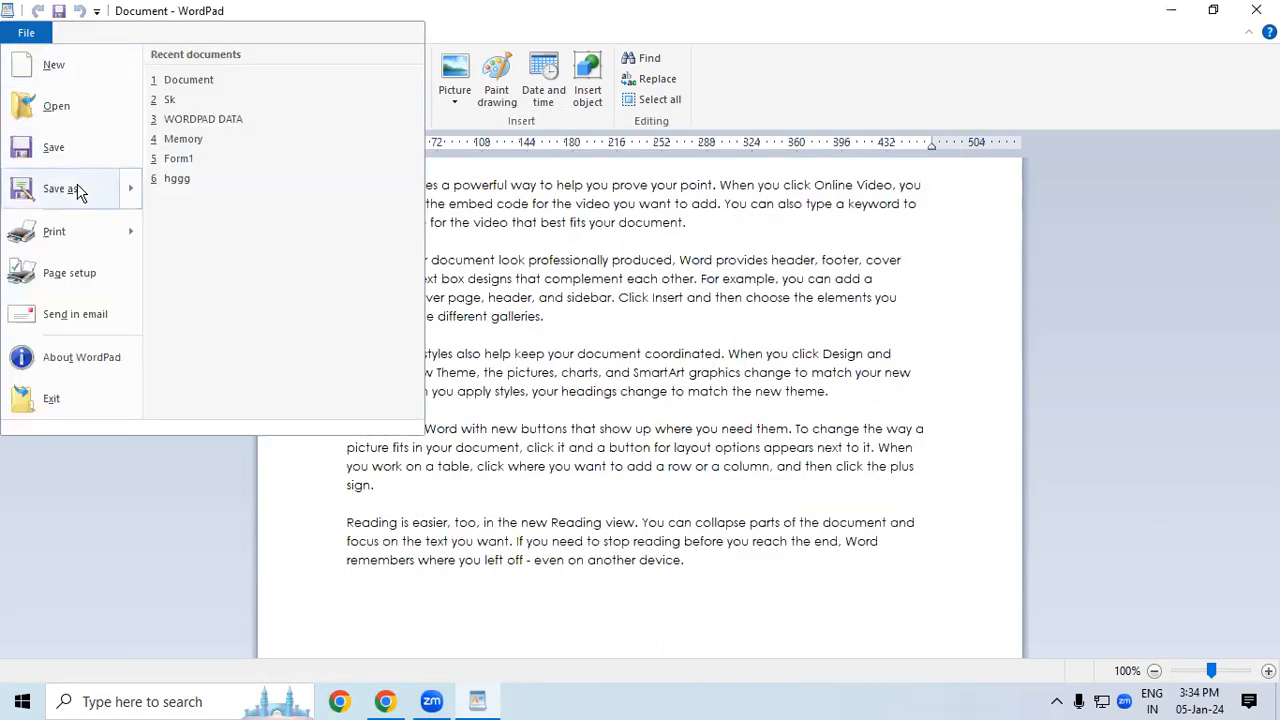
mouse_move(77, 190)
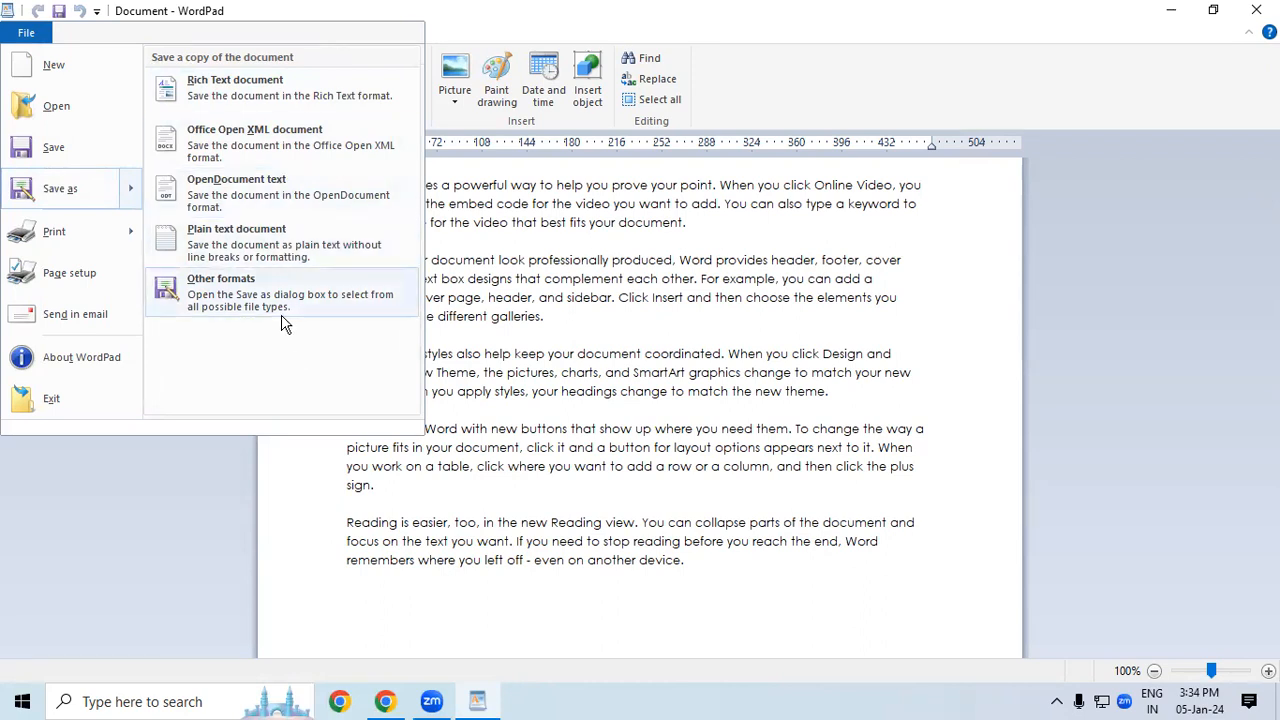
click(309, 82)
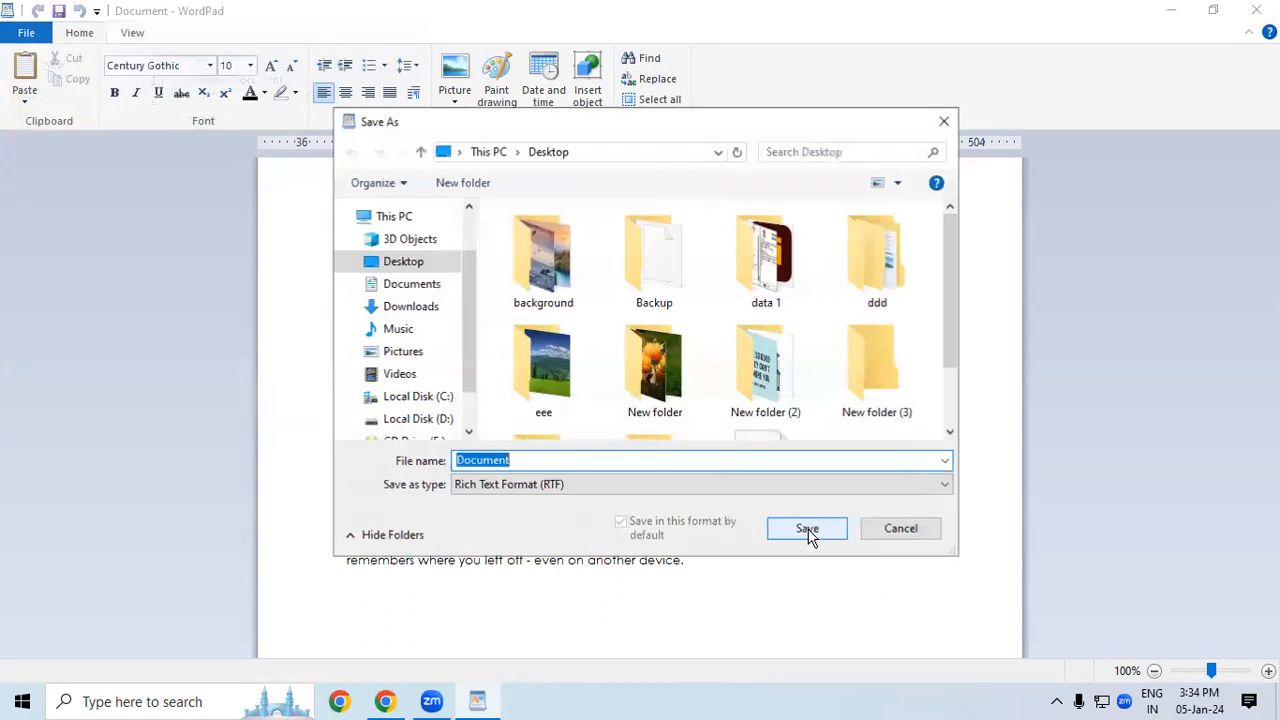
click(590, 462)
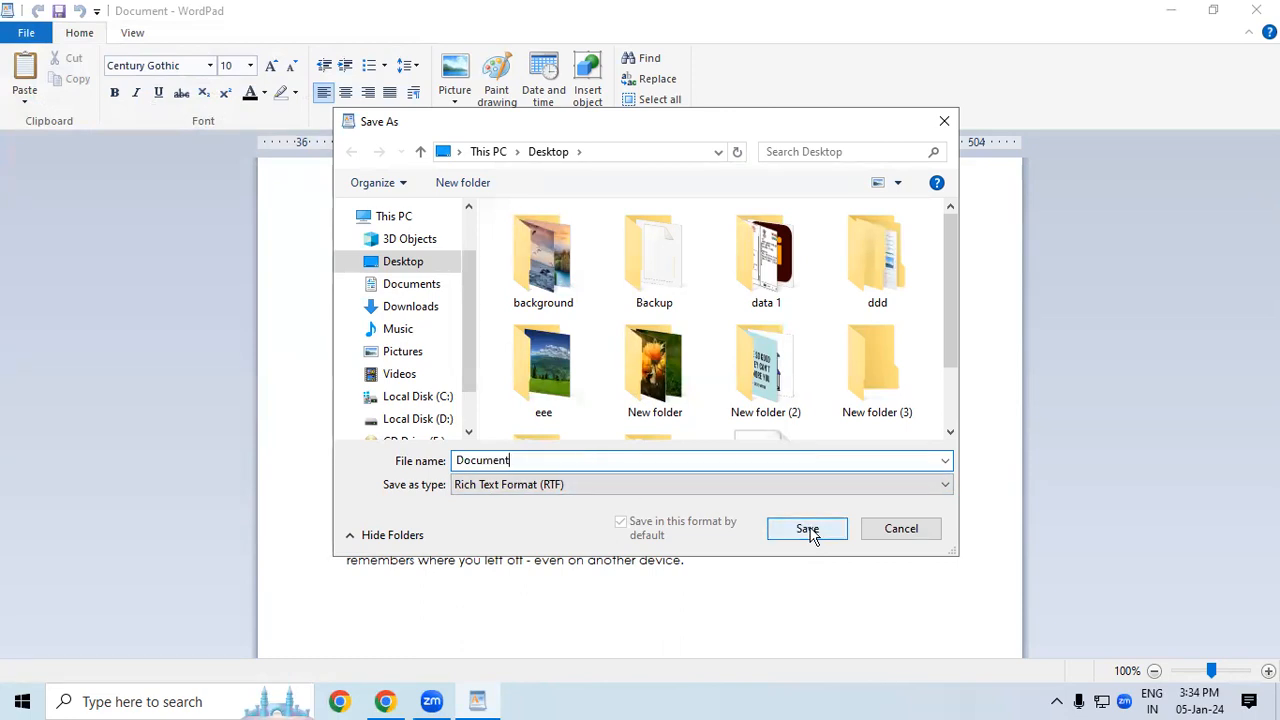
click(890, 538)
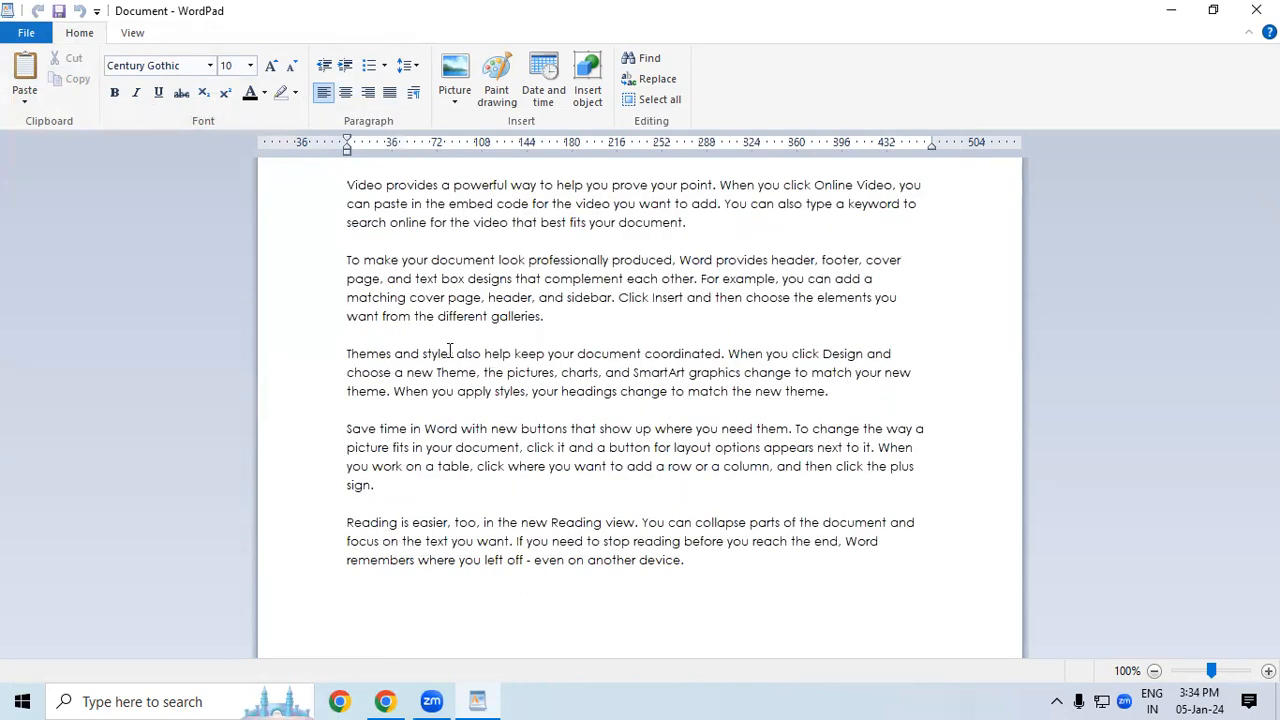
- Look at the available print commands and inspect the Print dialog's printer and page options, closing it without printing
click(28, 33)
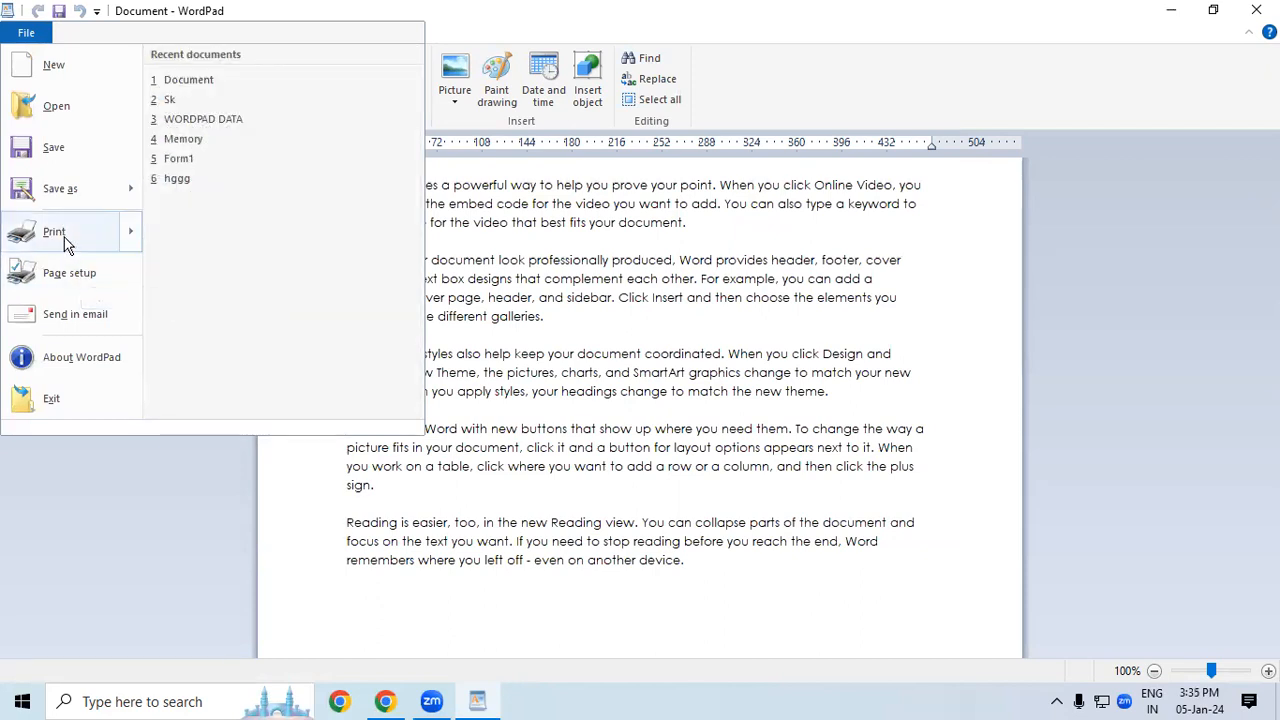
mouse_move(66, 245)
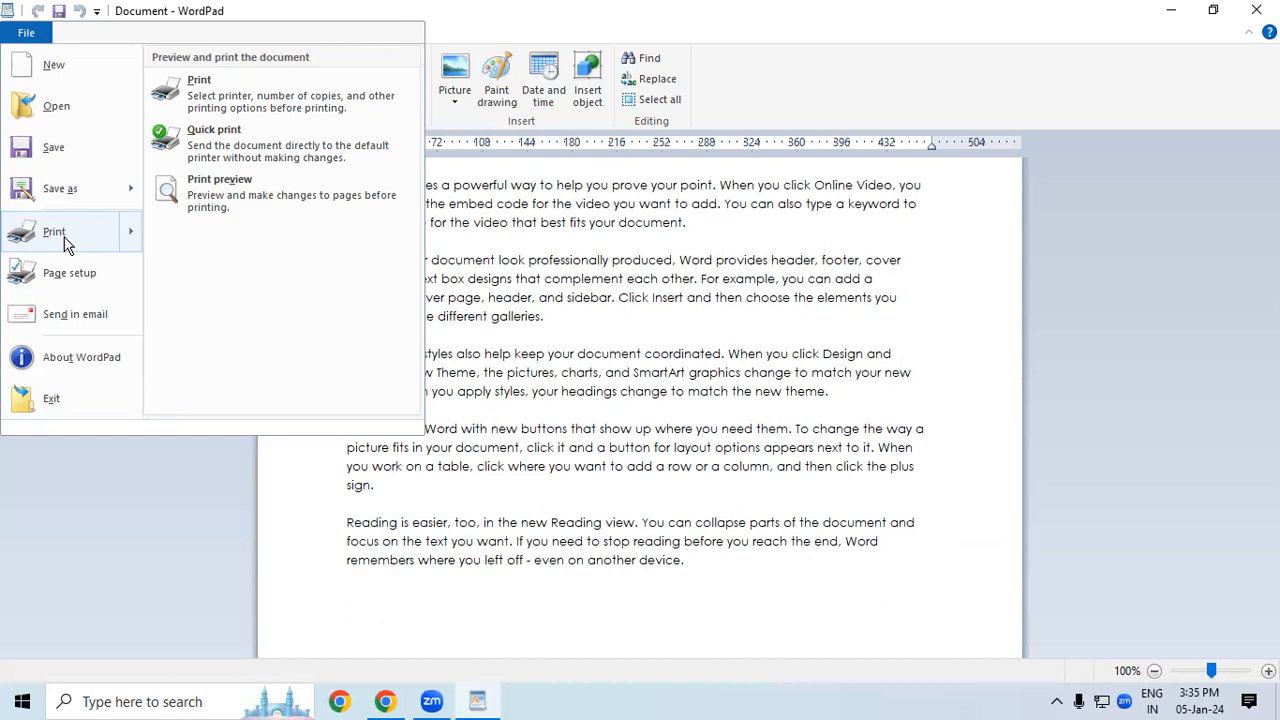
key(Escape)
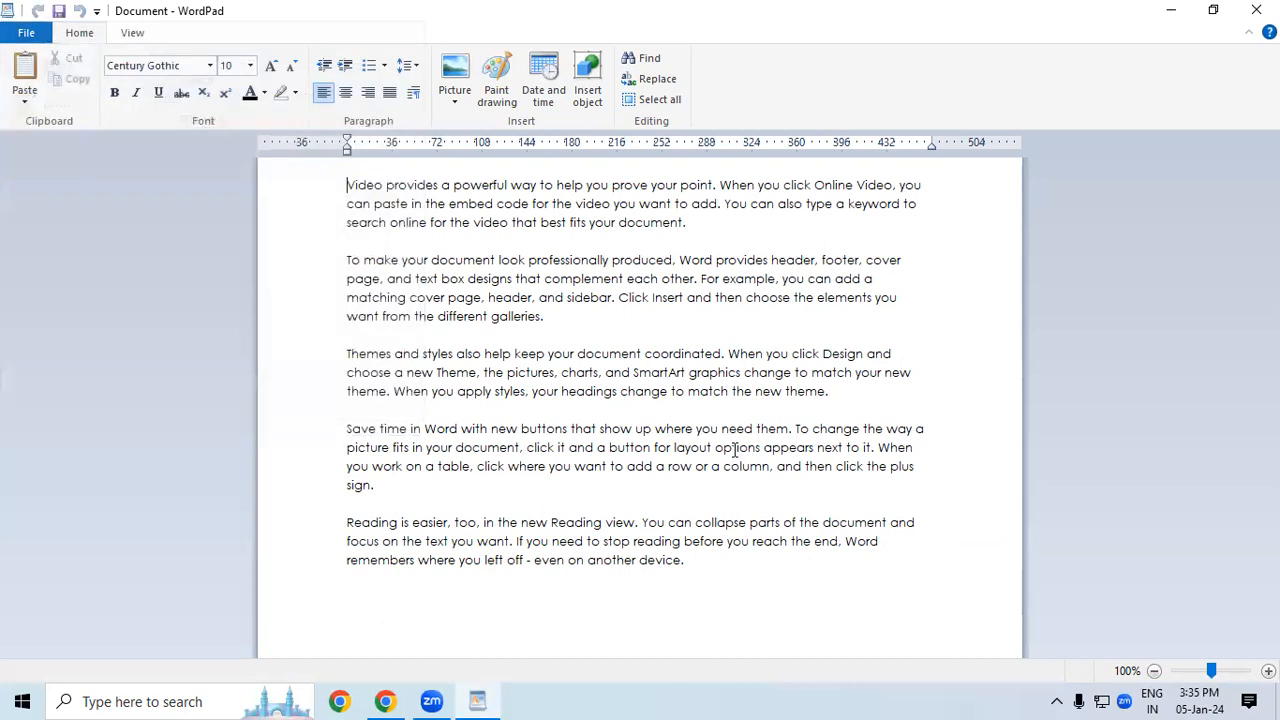
click(38, 36)
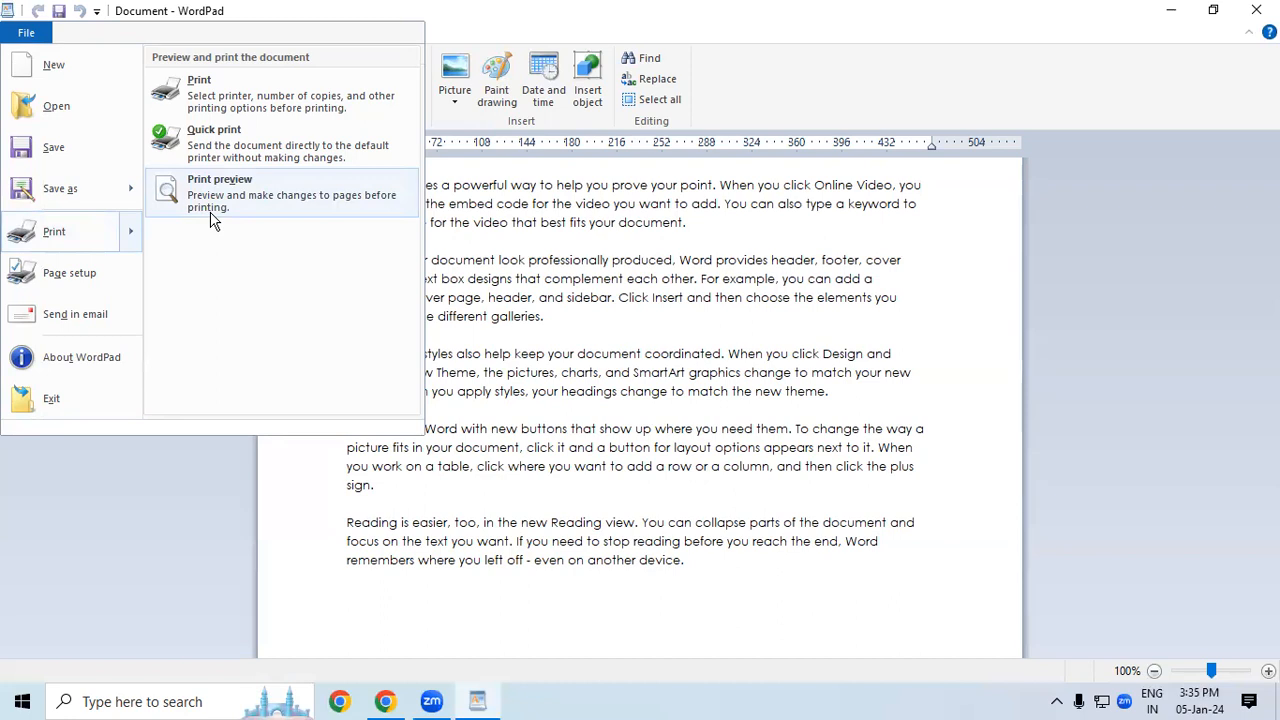
click(222, 100)
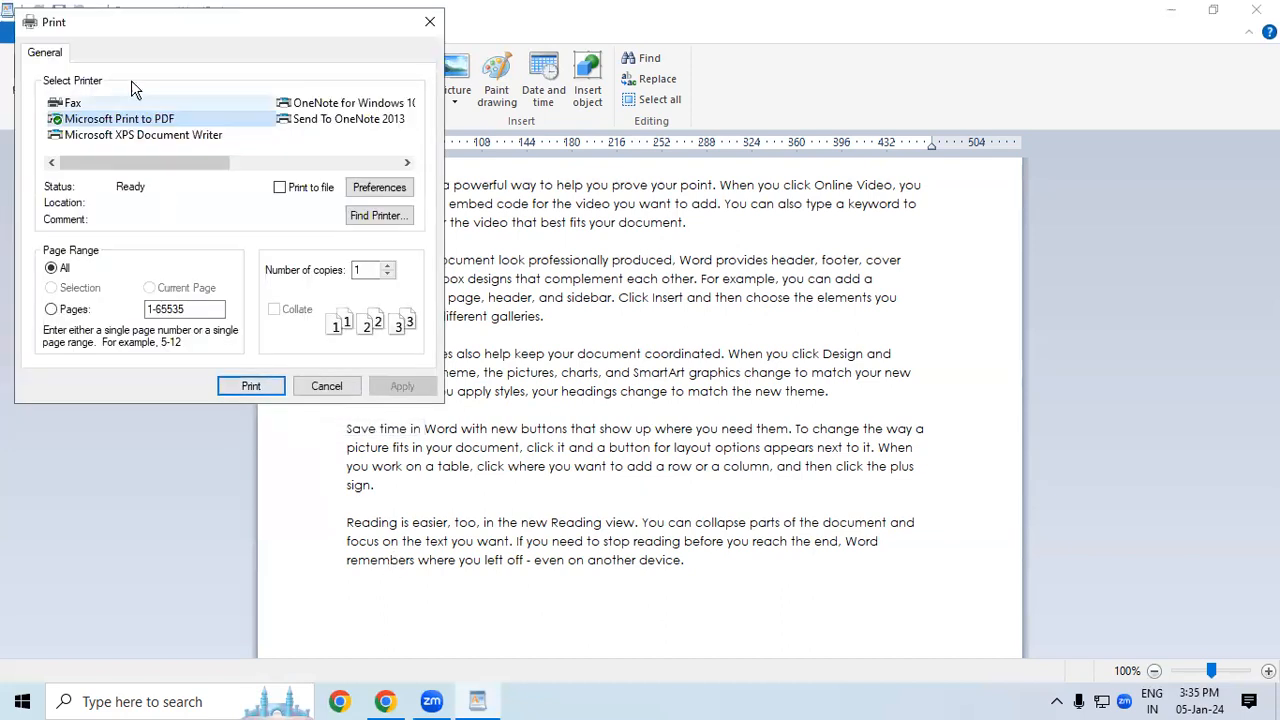
drag(140, 30, 294, 100)
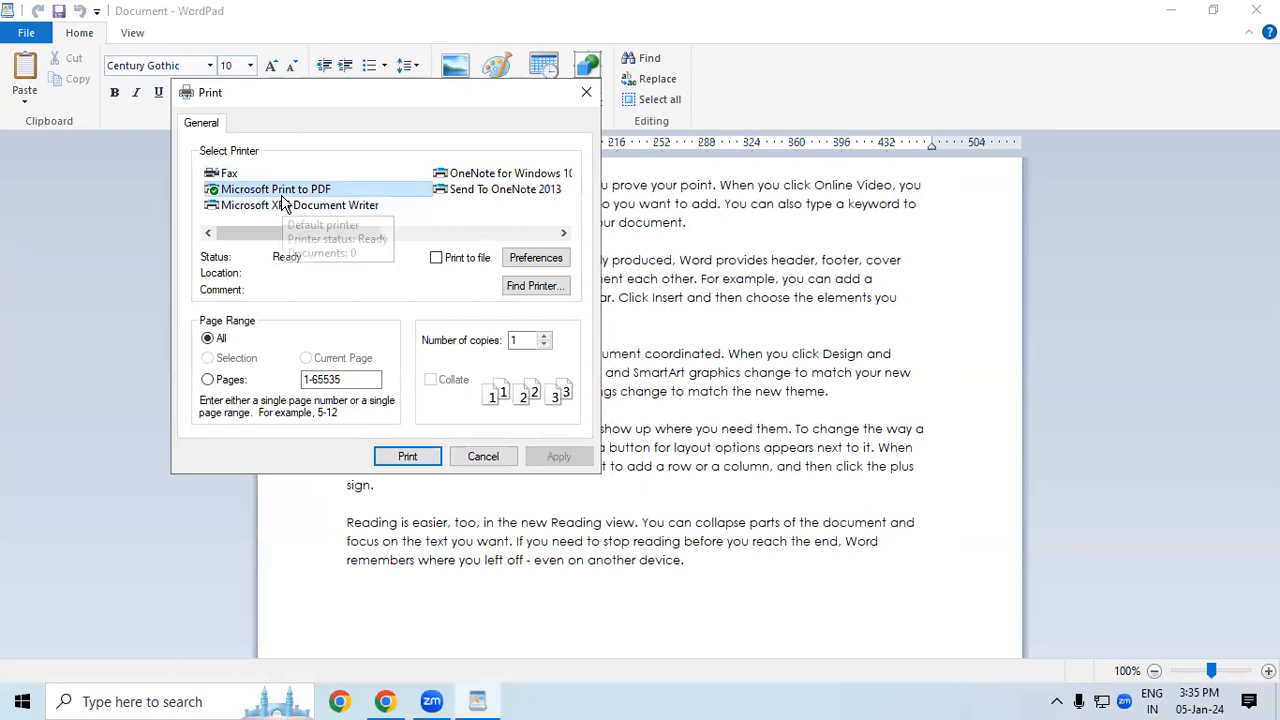
click(579, 101)
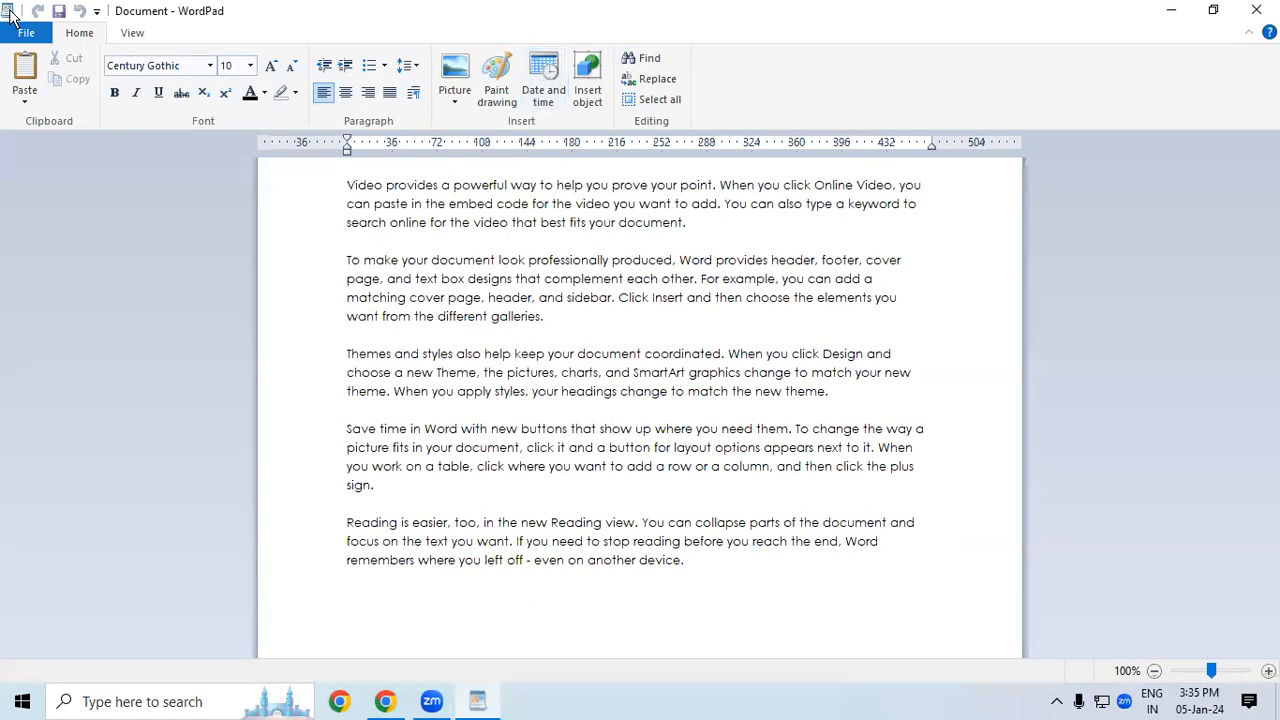
click(26, 32)
click(63, 190)
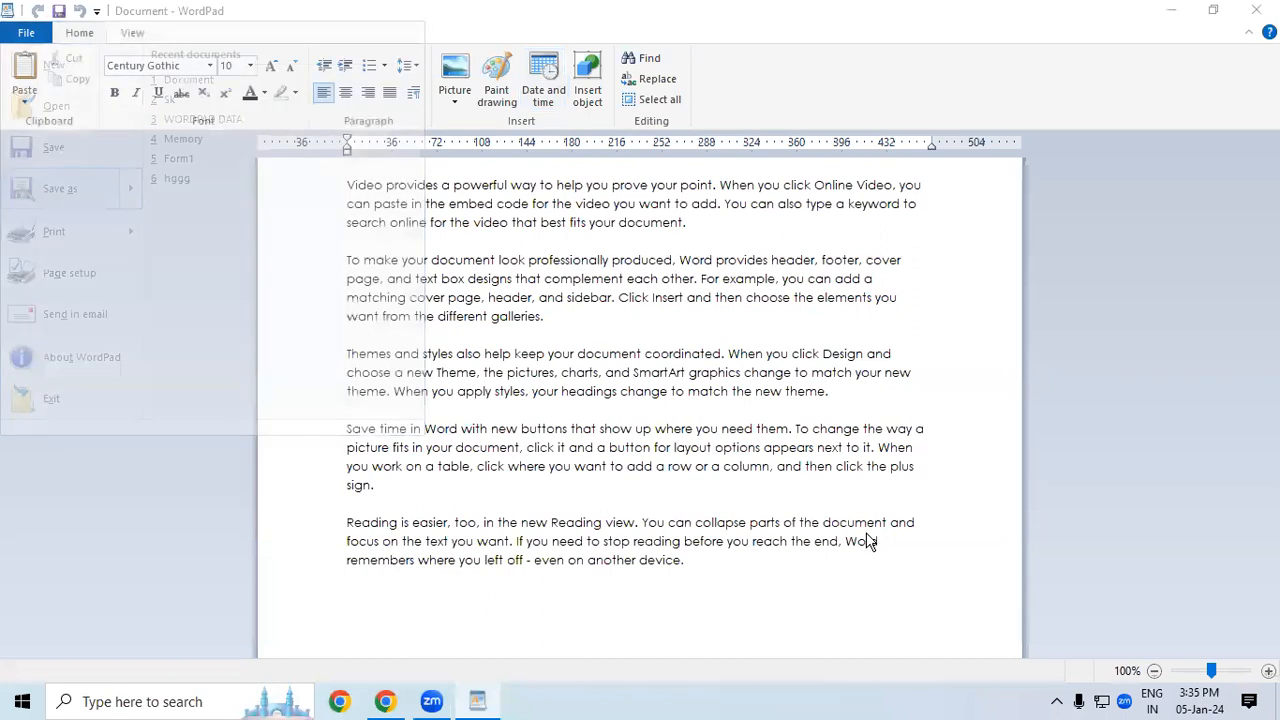
key(Escape)
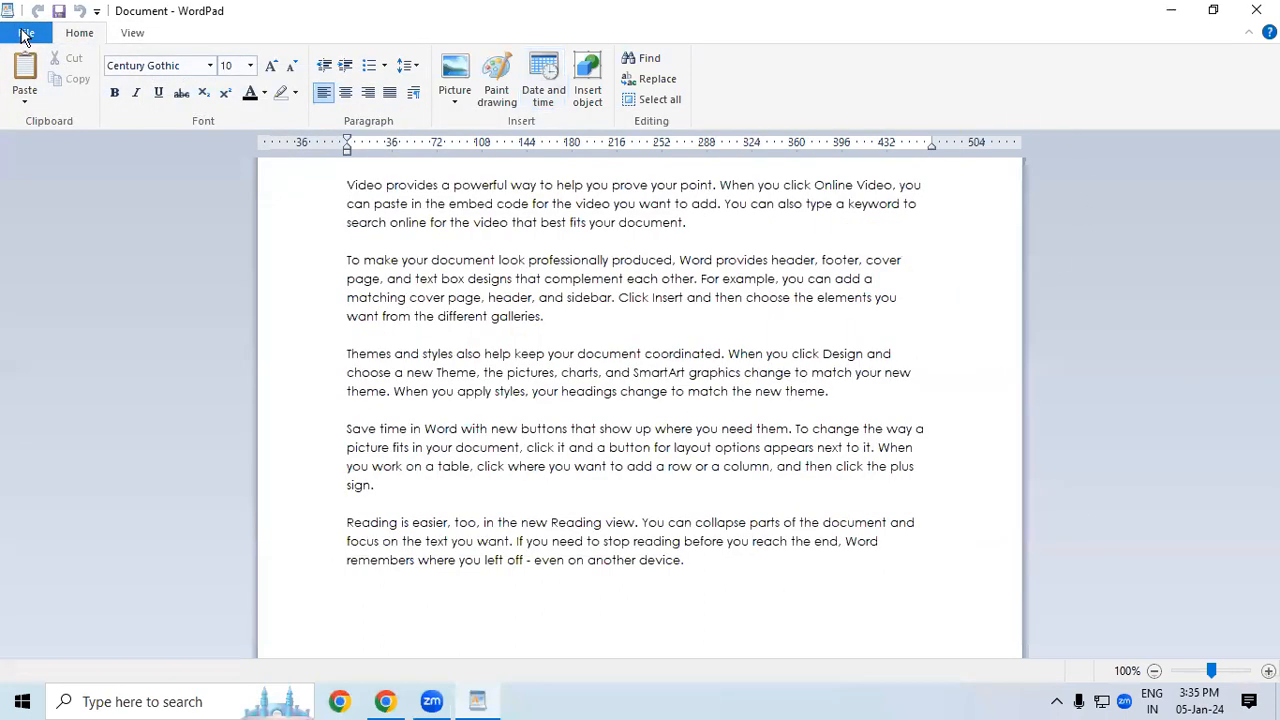
- Try Quick print on the document, view the PDF output dialog and cancel the print job
click(26, 32)
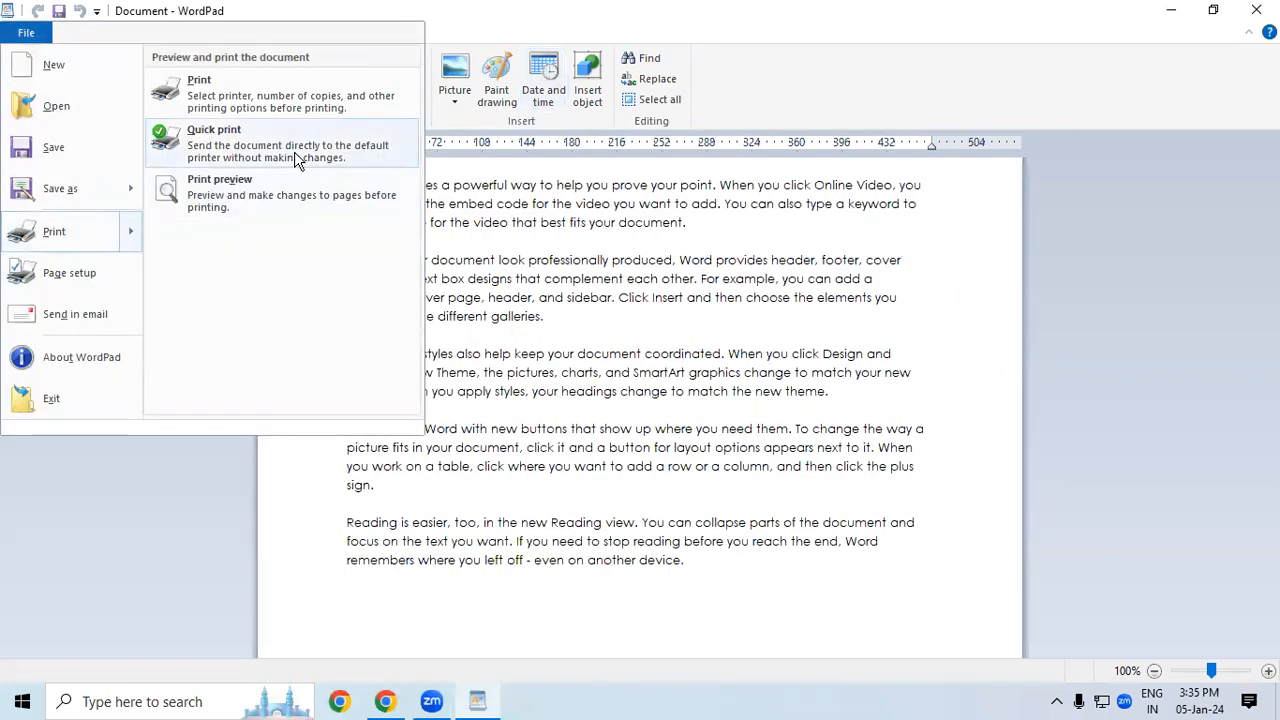
click(303, 163)
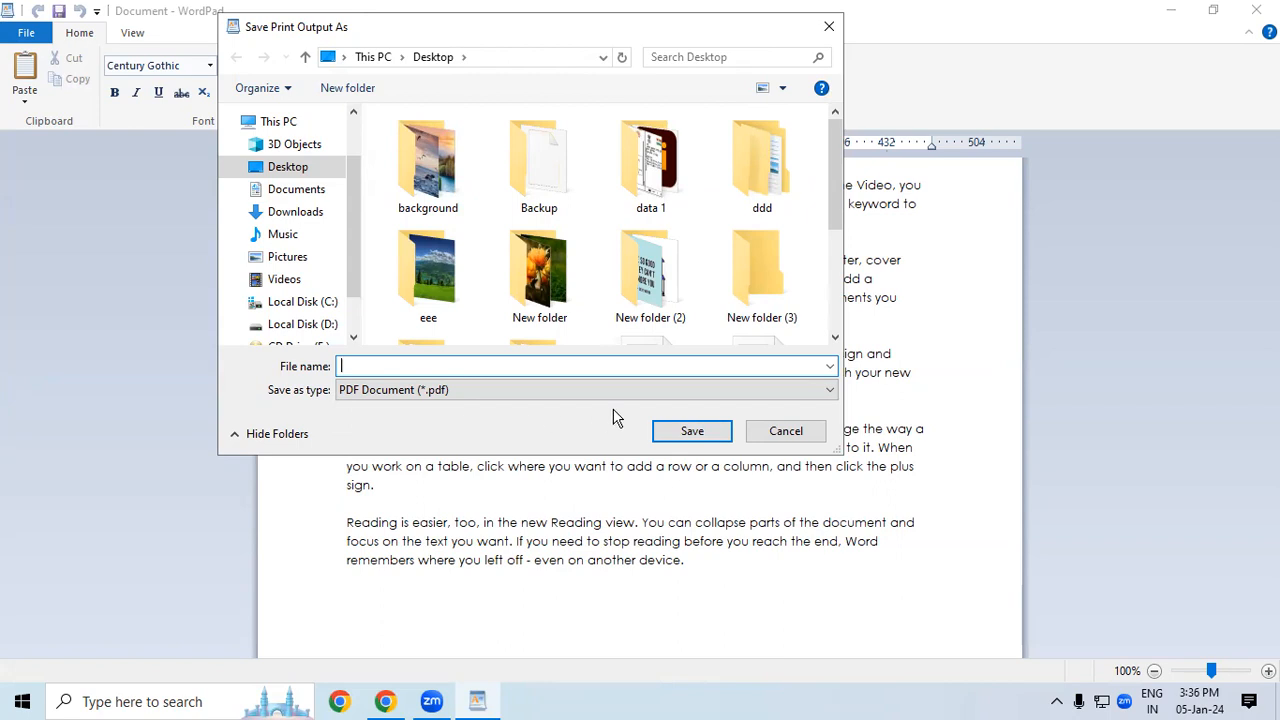
click(786, 431)
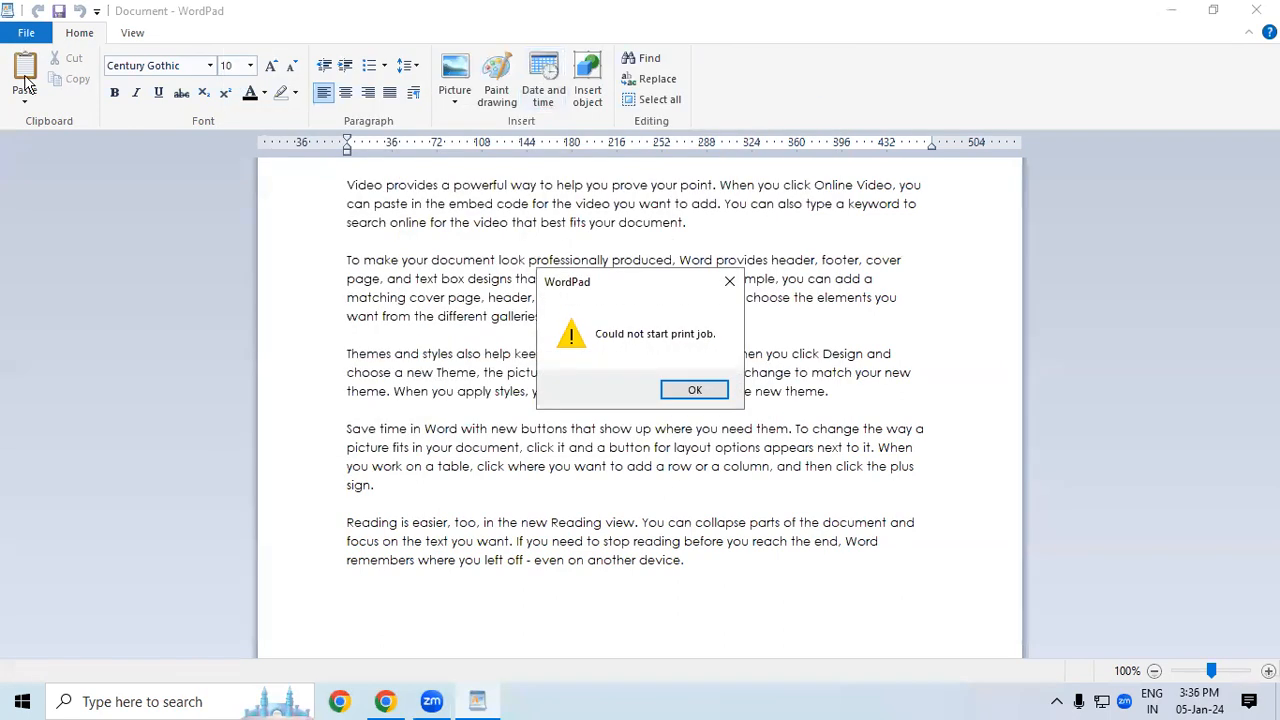
click(730, 284)
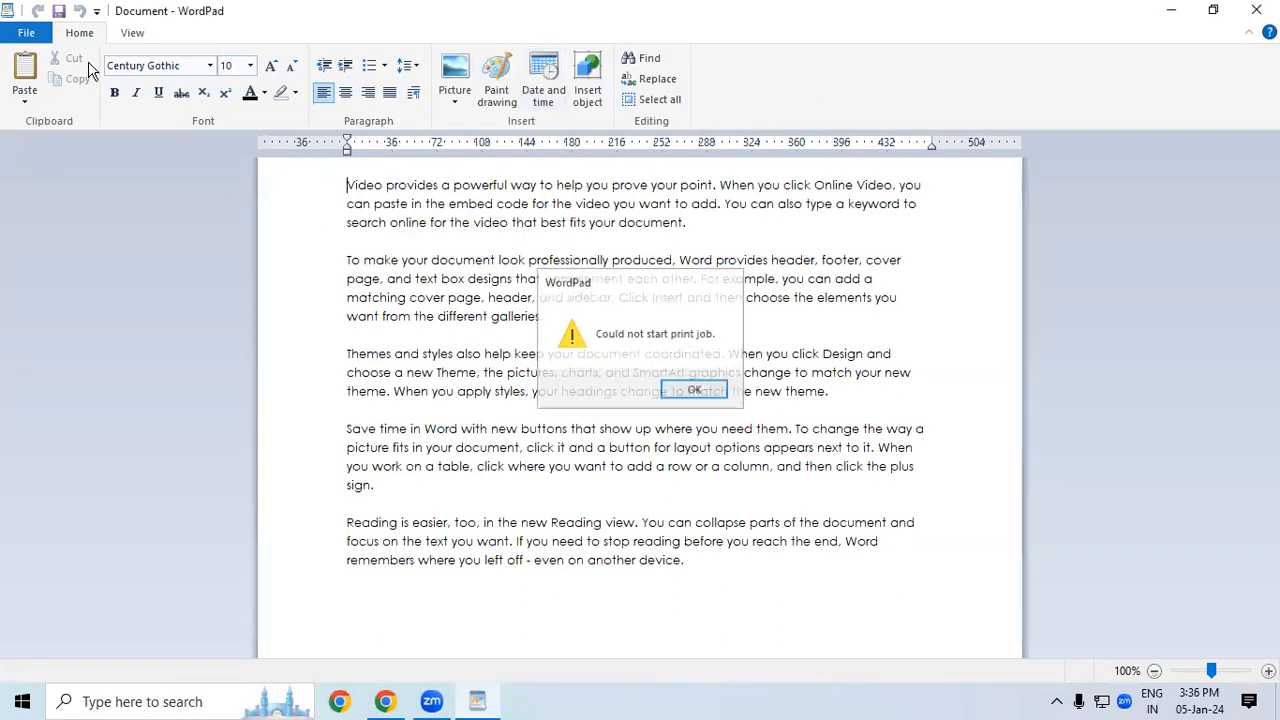
- Open the Print dialog again to compare it with Quick print and close it without printing
click(26, 32)
mouse_move(60, 231)
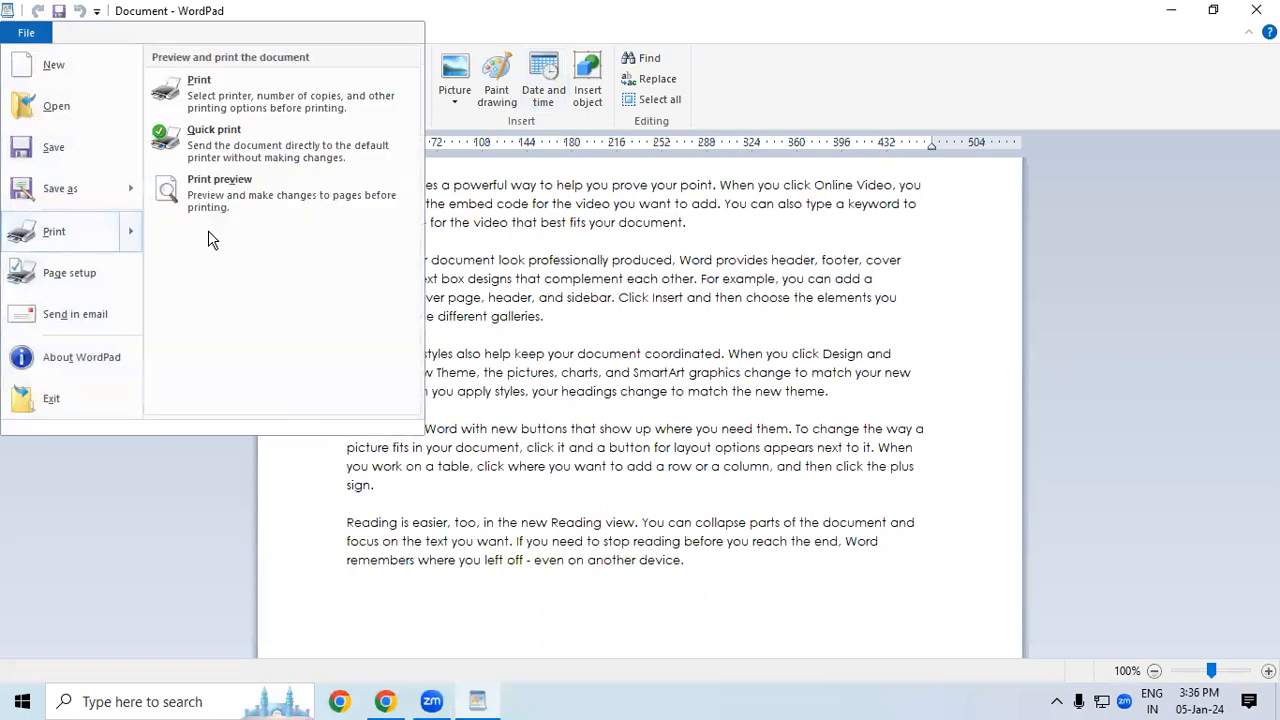
click(205, 90)
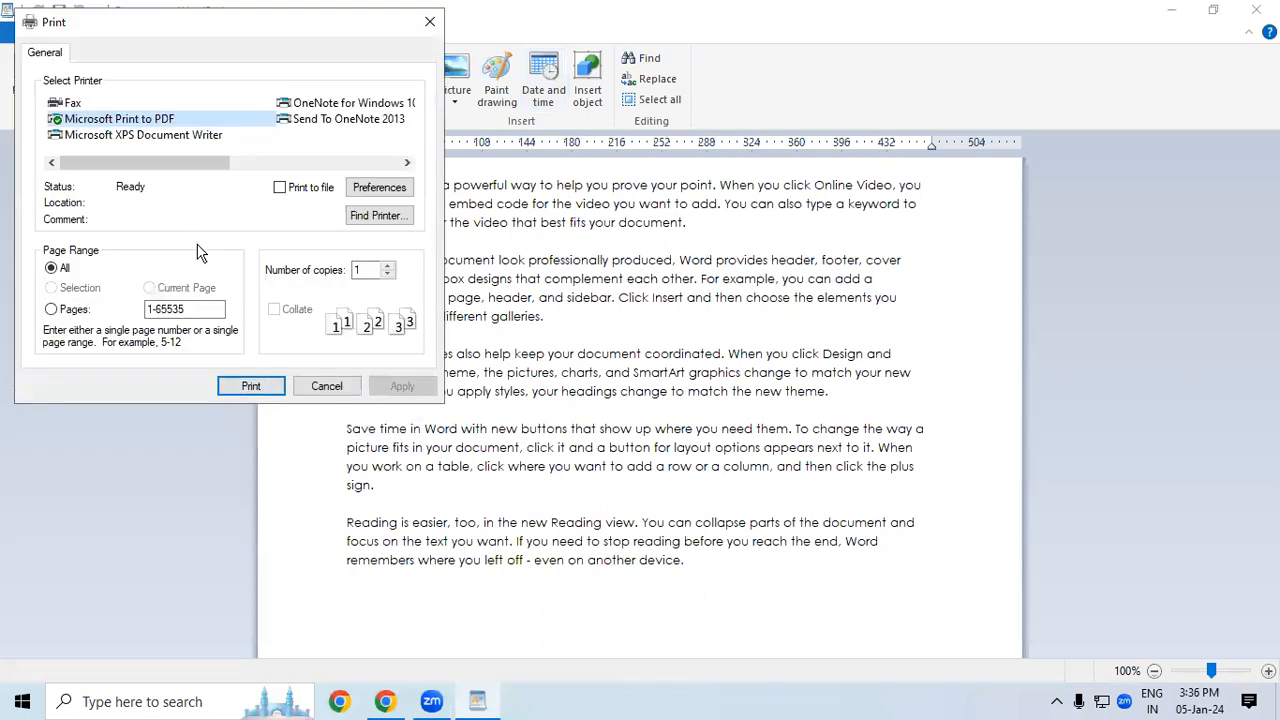
click(430, 21)
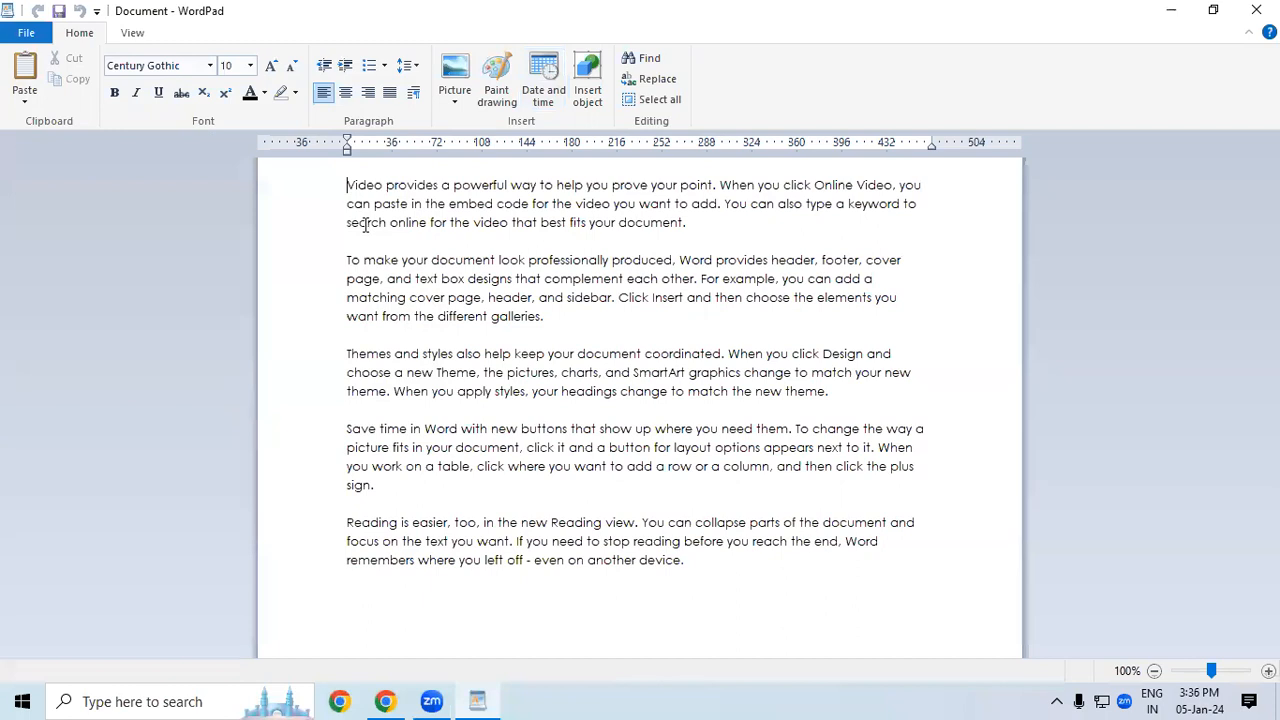
click(26, 32)
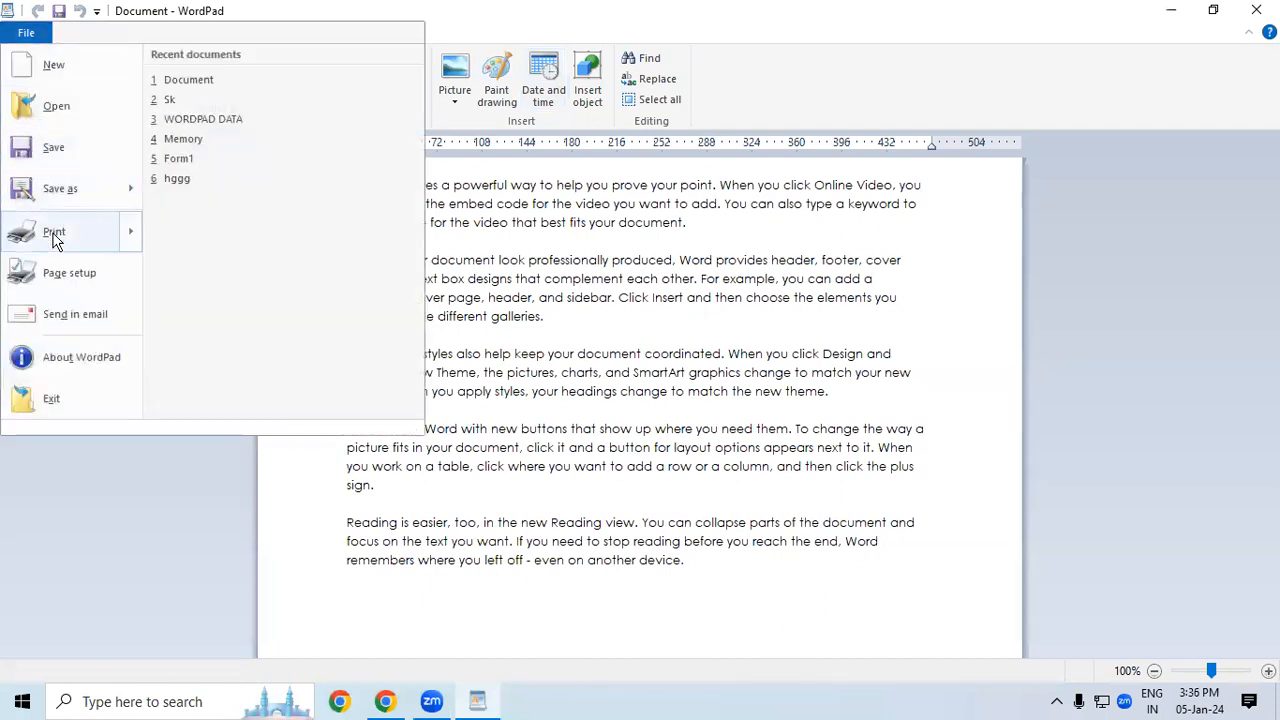
click(430, 18)
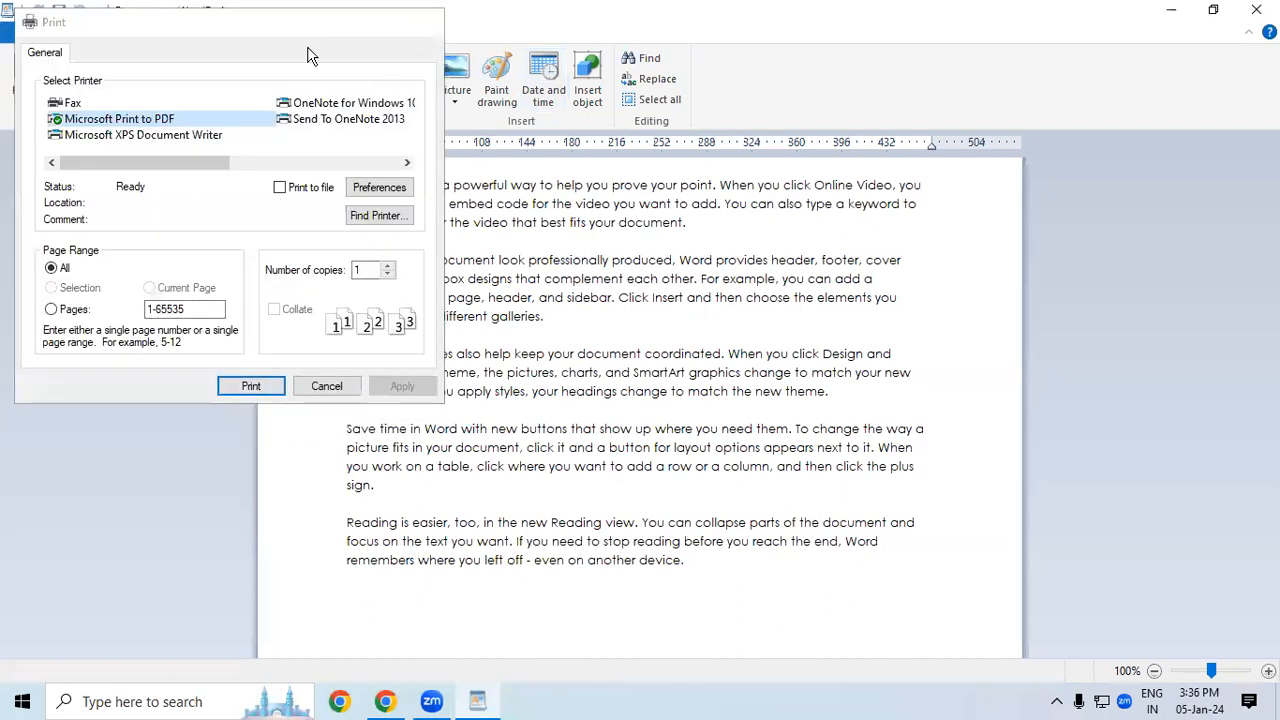
- Run Quick print once more and cancel saving the PDF output
click(50, 34)
mouse_move(75, 230)
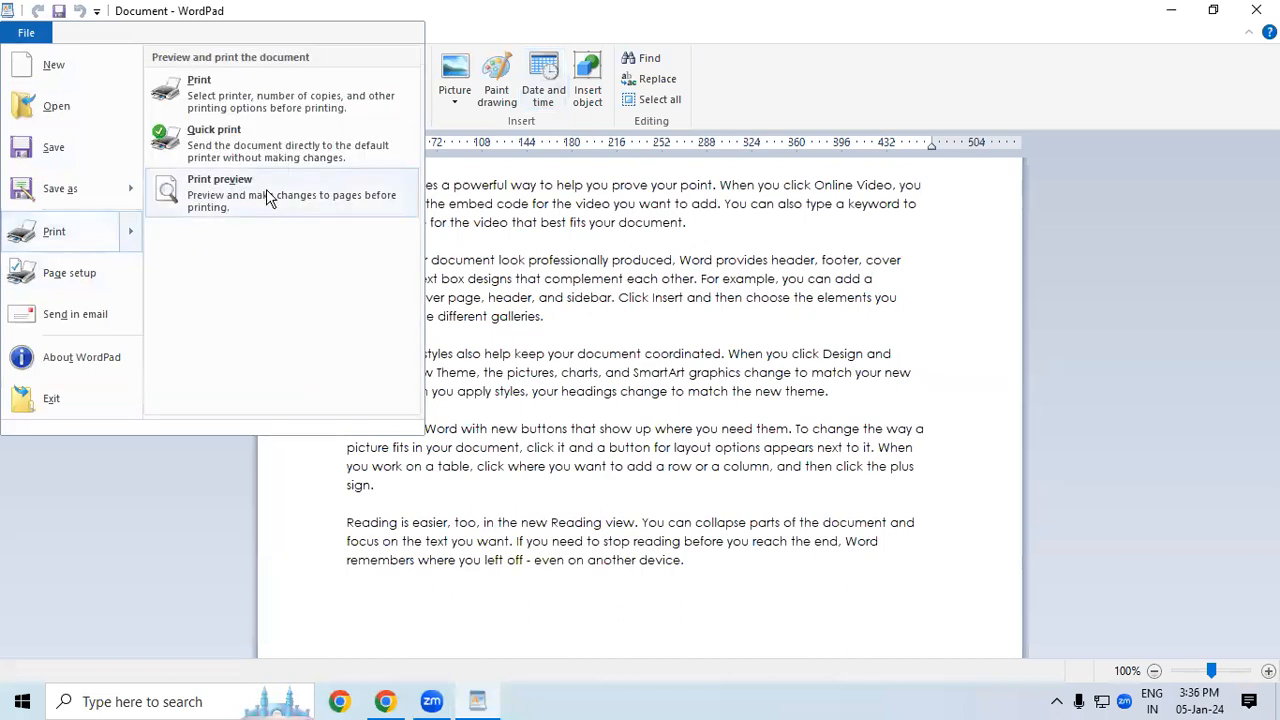
click(268, 152)
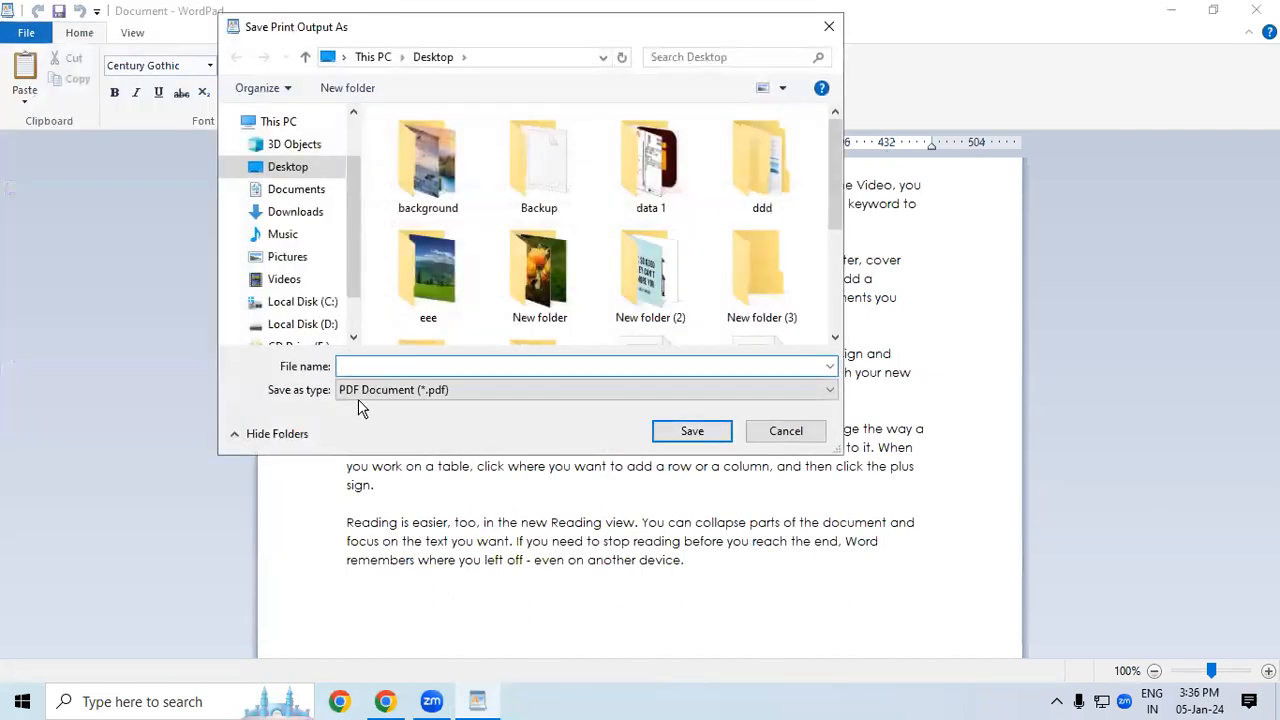
click(757, 437)
click(720, 390)
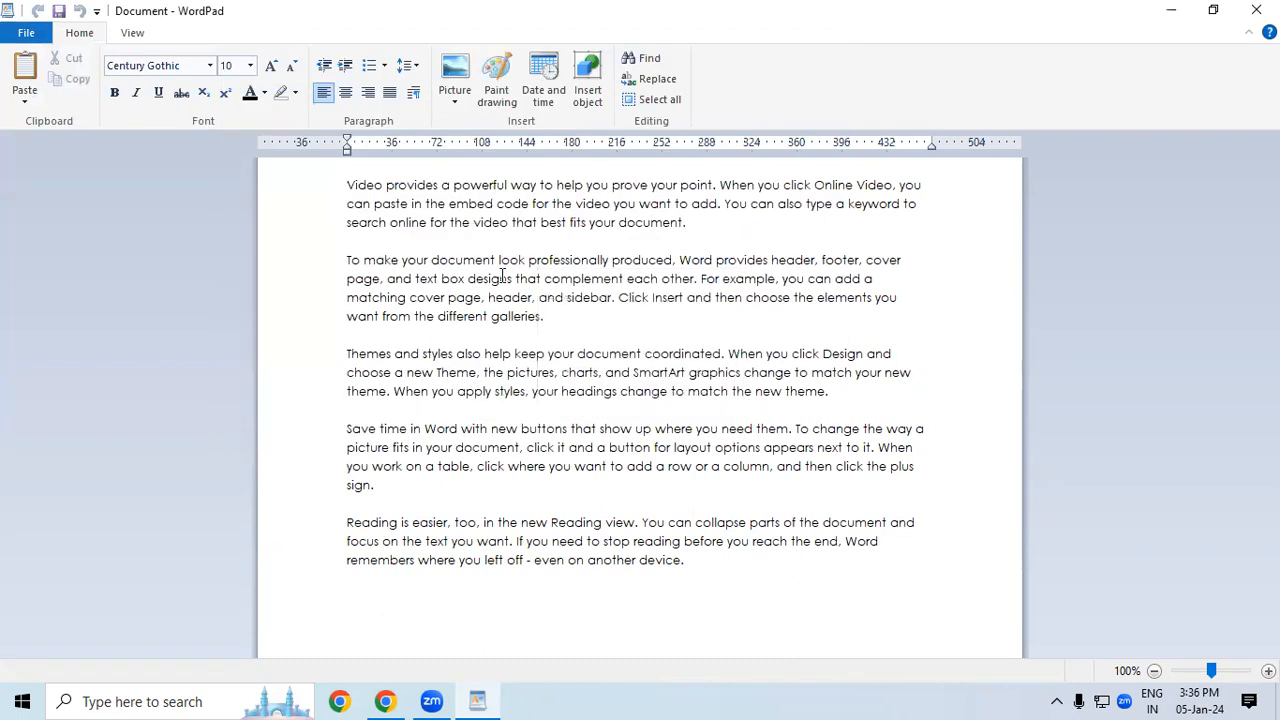
- View the document in Print preview and return to normal editing
click(30, 33)
mouse_move(64, 228)
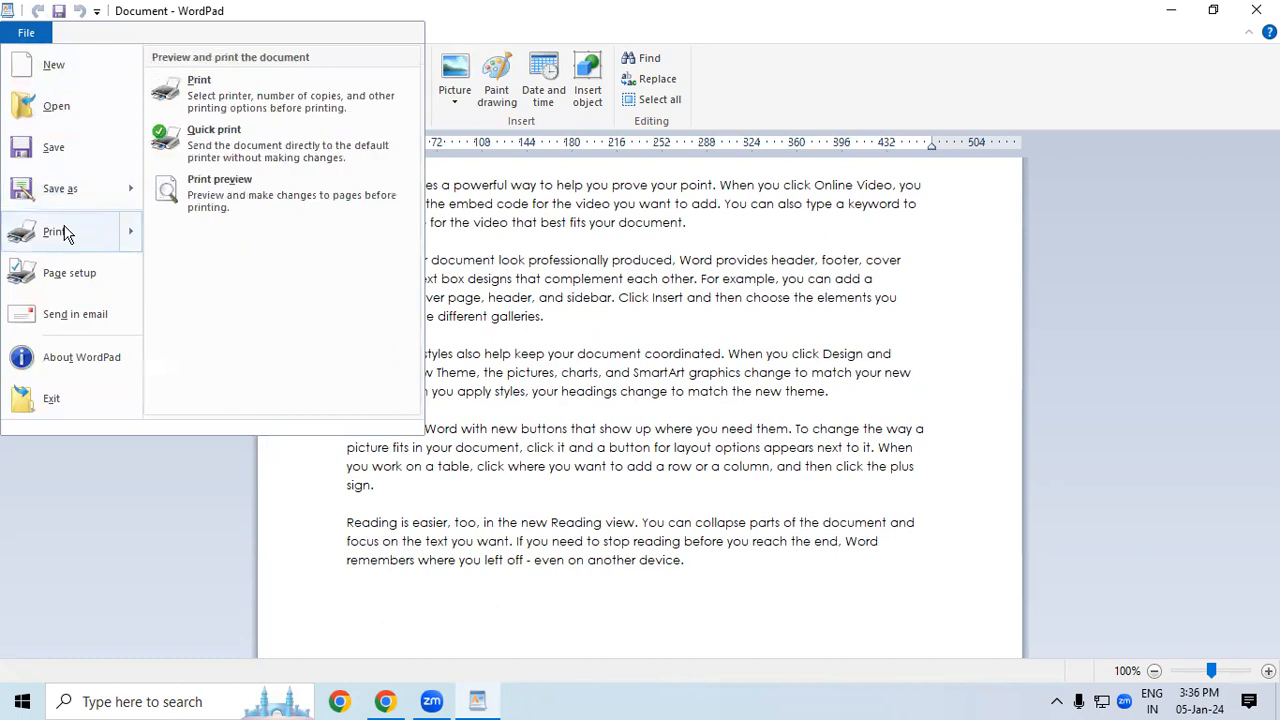
click(192, 216)
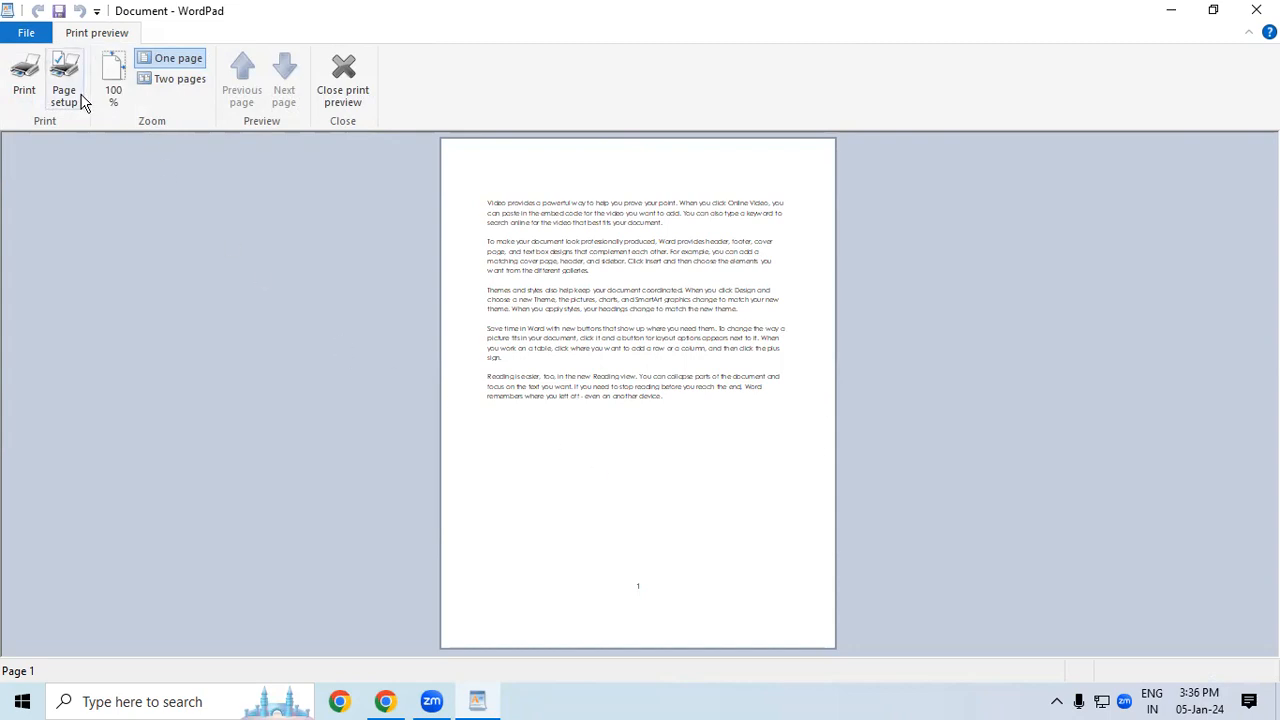
click(343, 88)
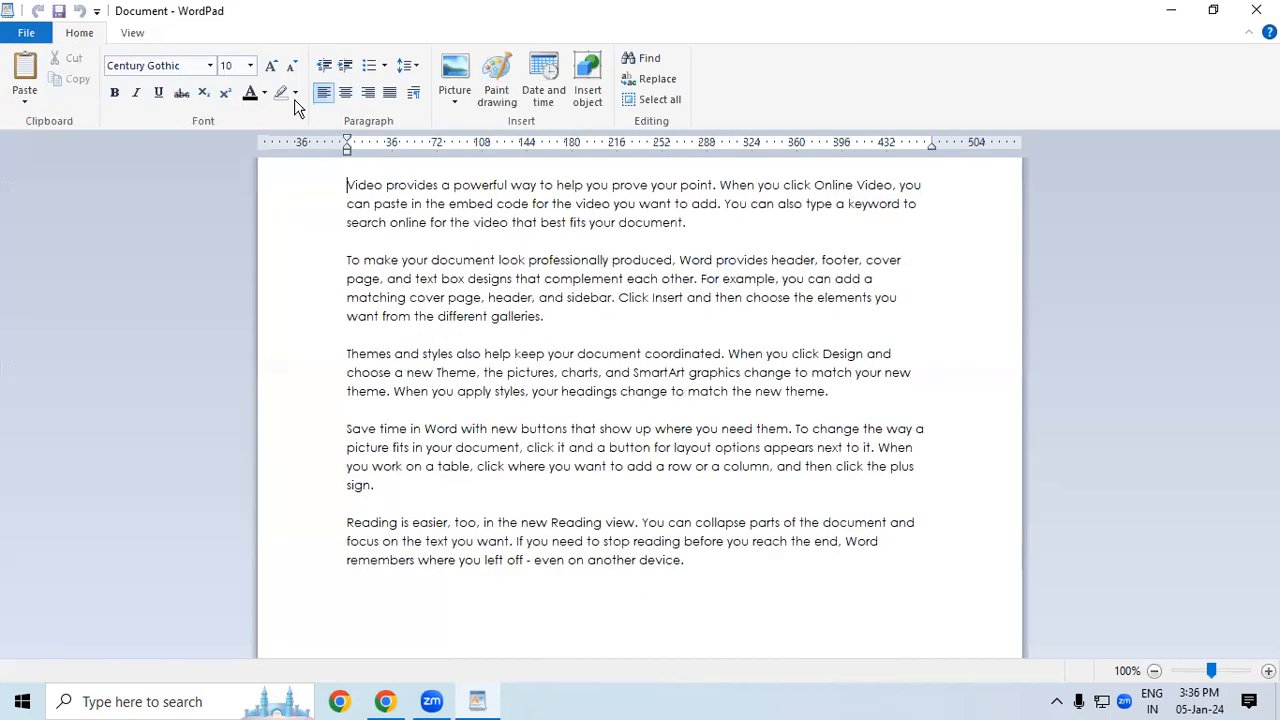
click(38, 36)
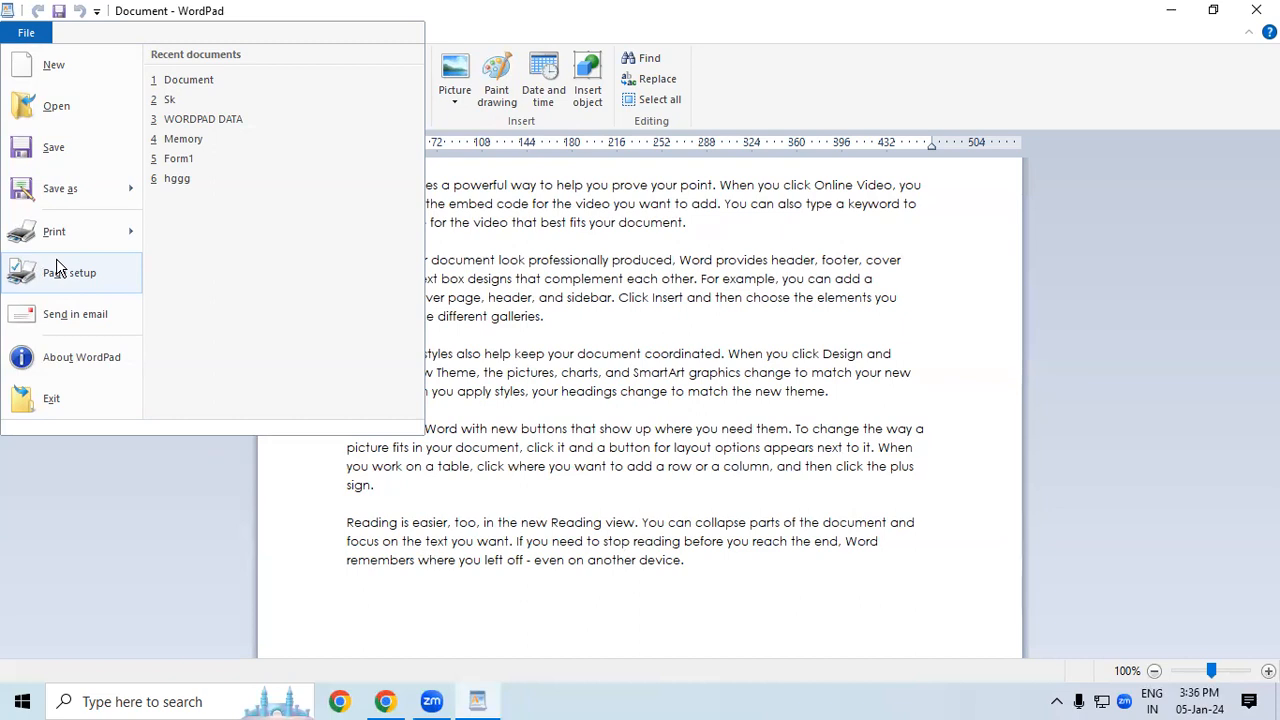
click(767, 372)
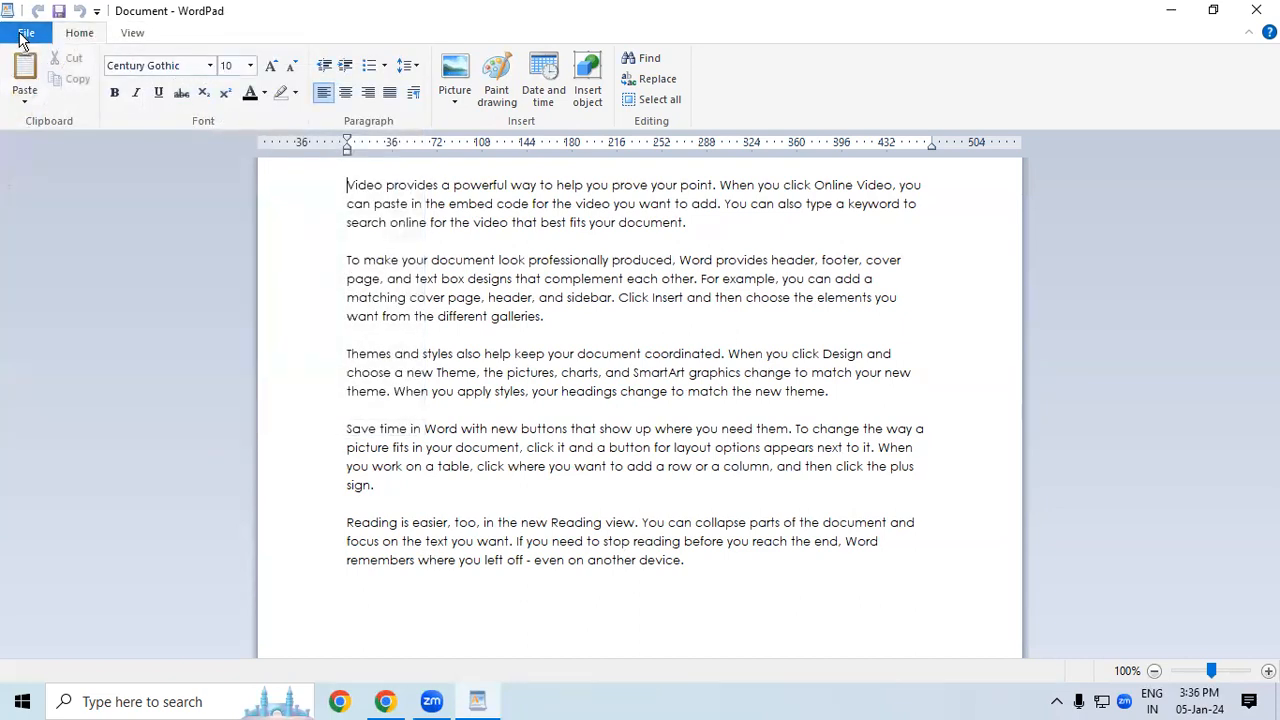
click(24, 36)
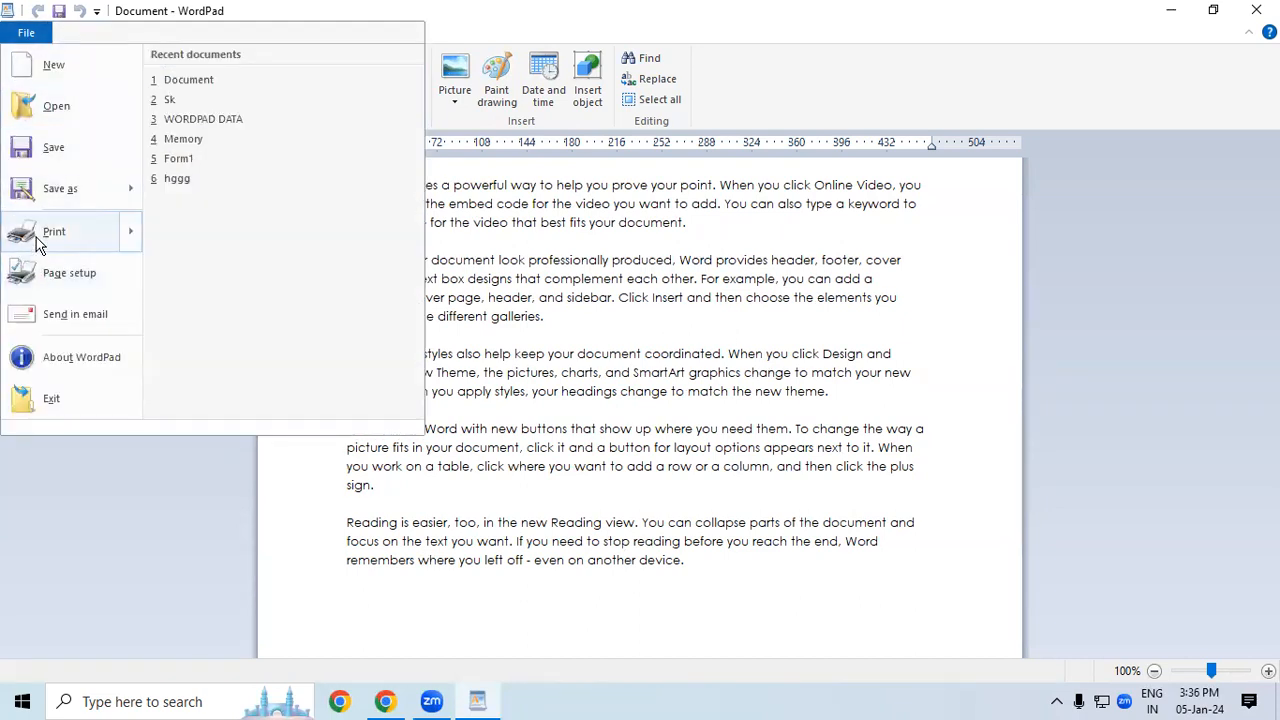
click(90, 231)
click(439, 18)
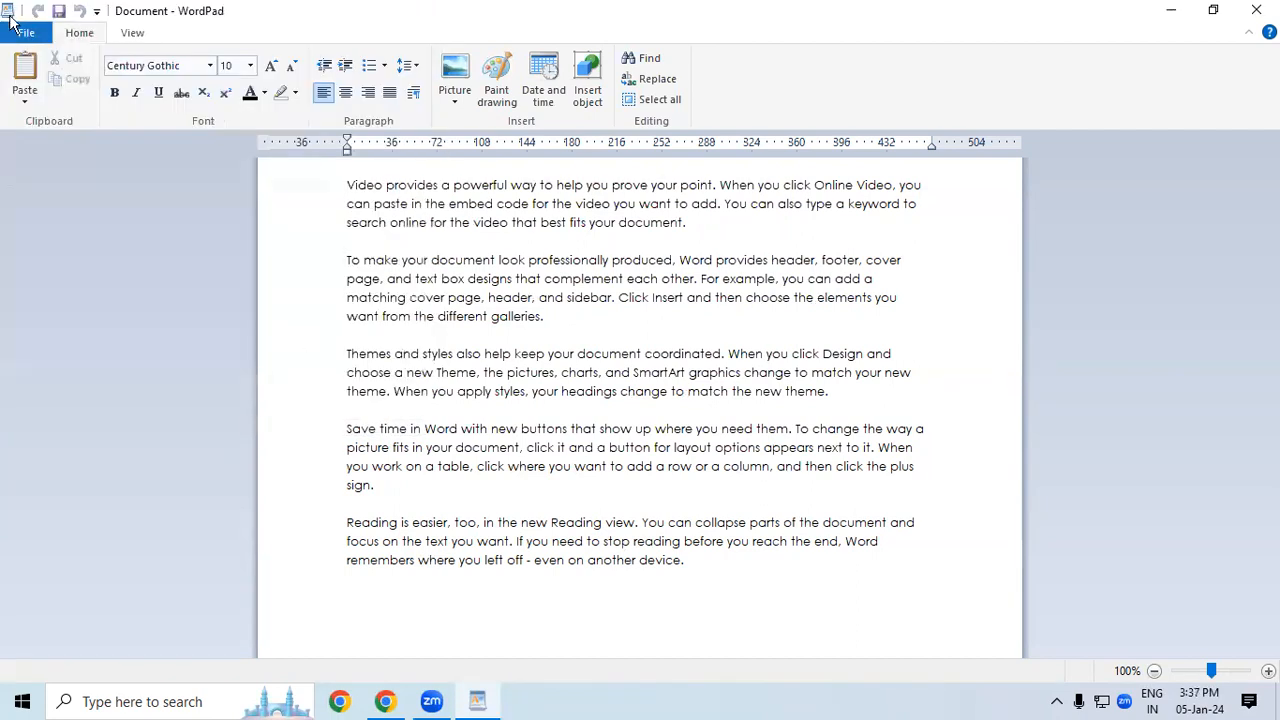
- Display the document in Print preview to examine the page before printing
click(22, 35)
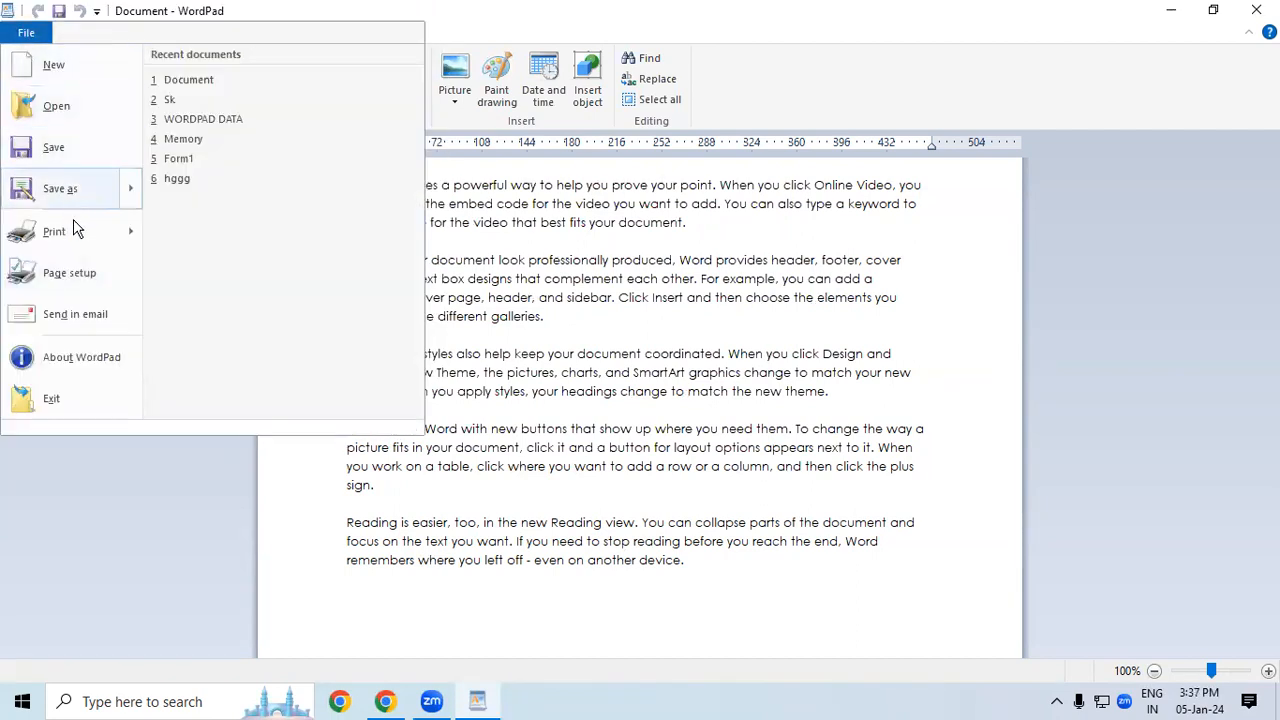
mouse_move(73, 236)
click(219, 190)
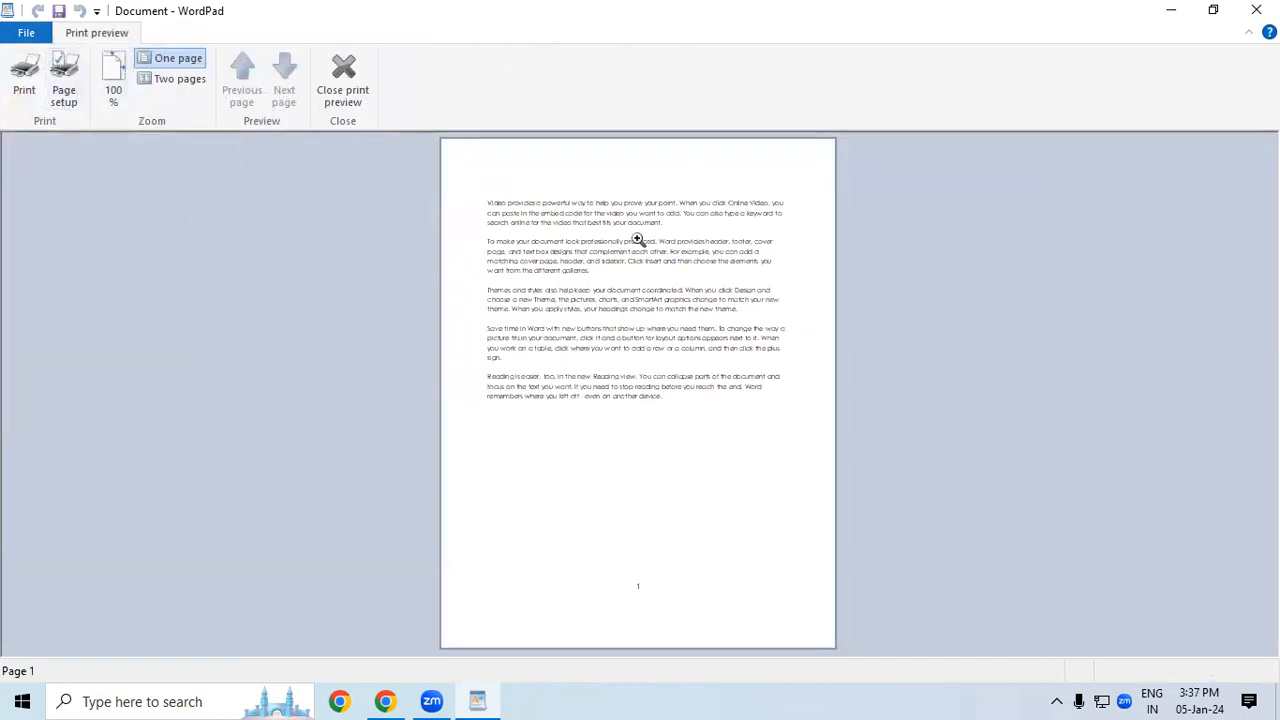
- Leave Print preview, open Page Setup from the normal editing view to look at its options, and close it without changes
click(343, 72)
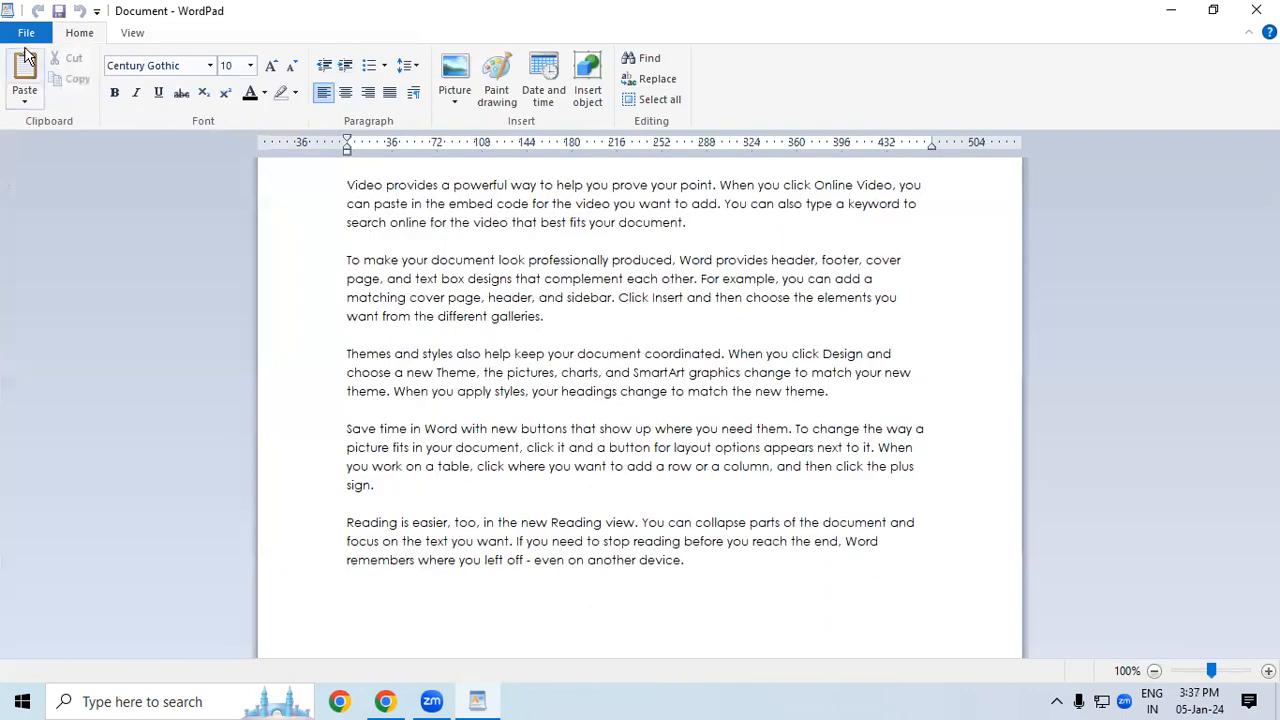
click(26, 33)
click(52, 268)
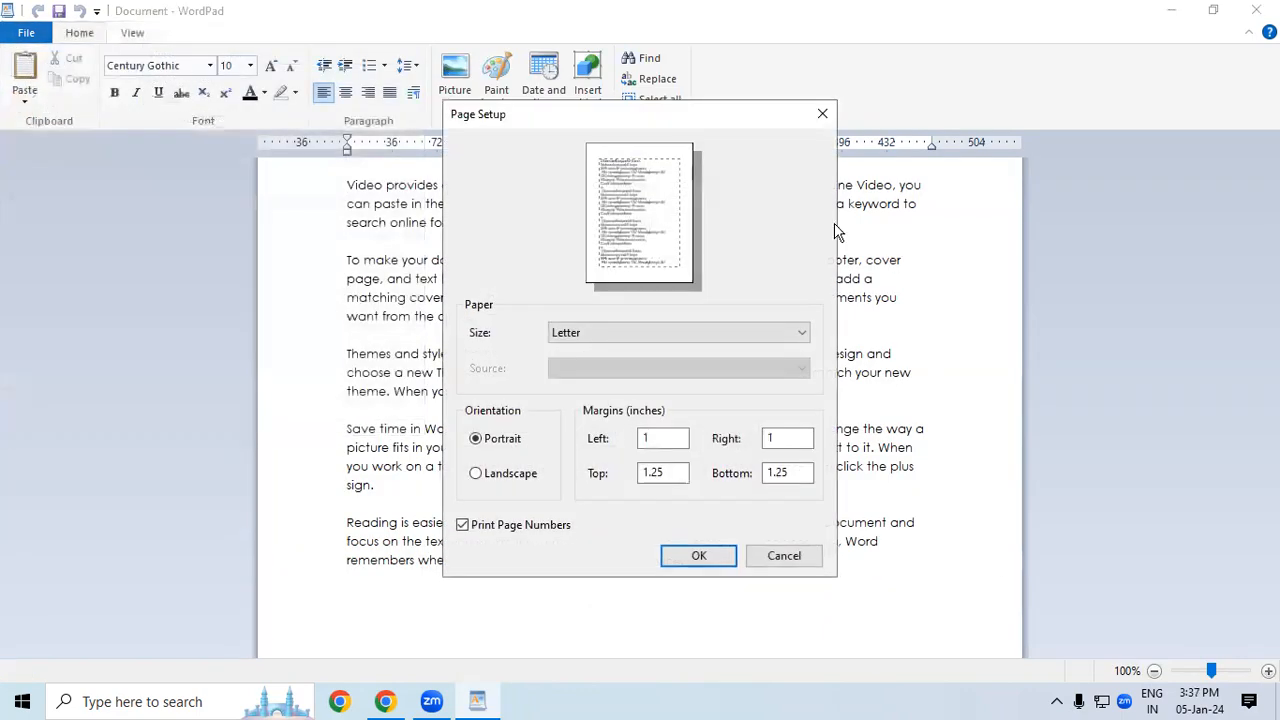
drag(699, 110, 740, 32)
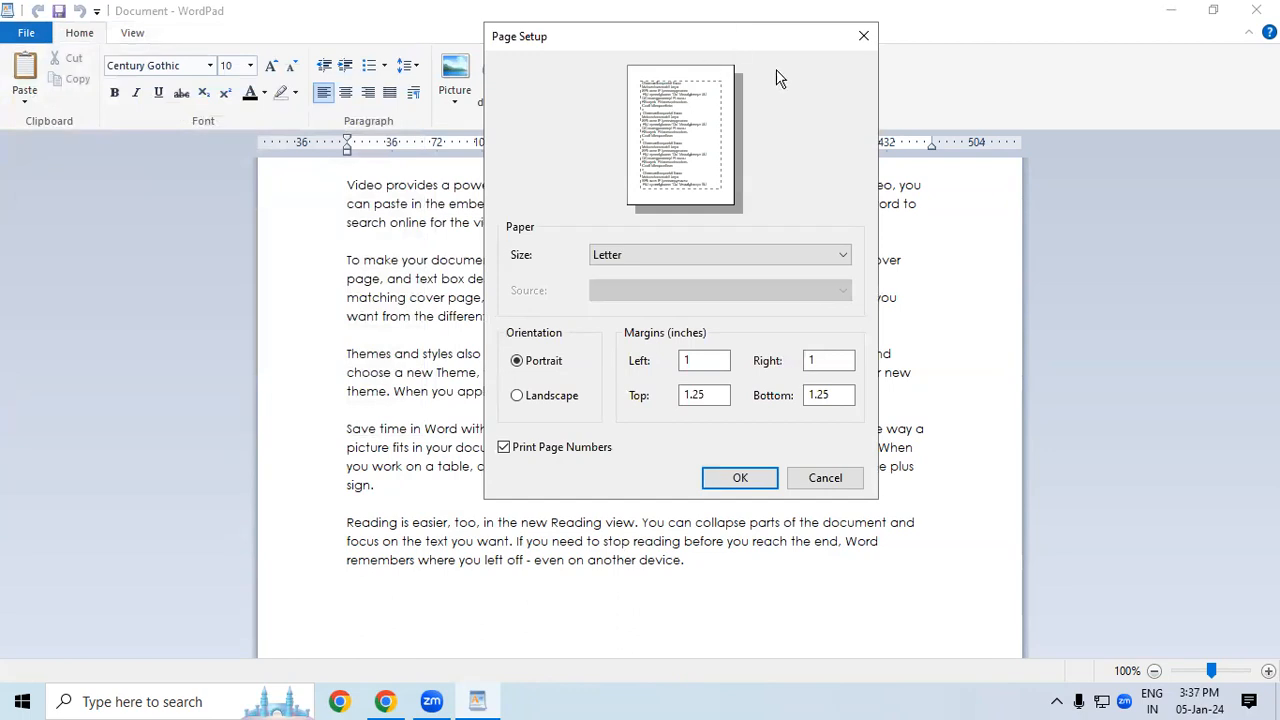
click(864, 37)
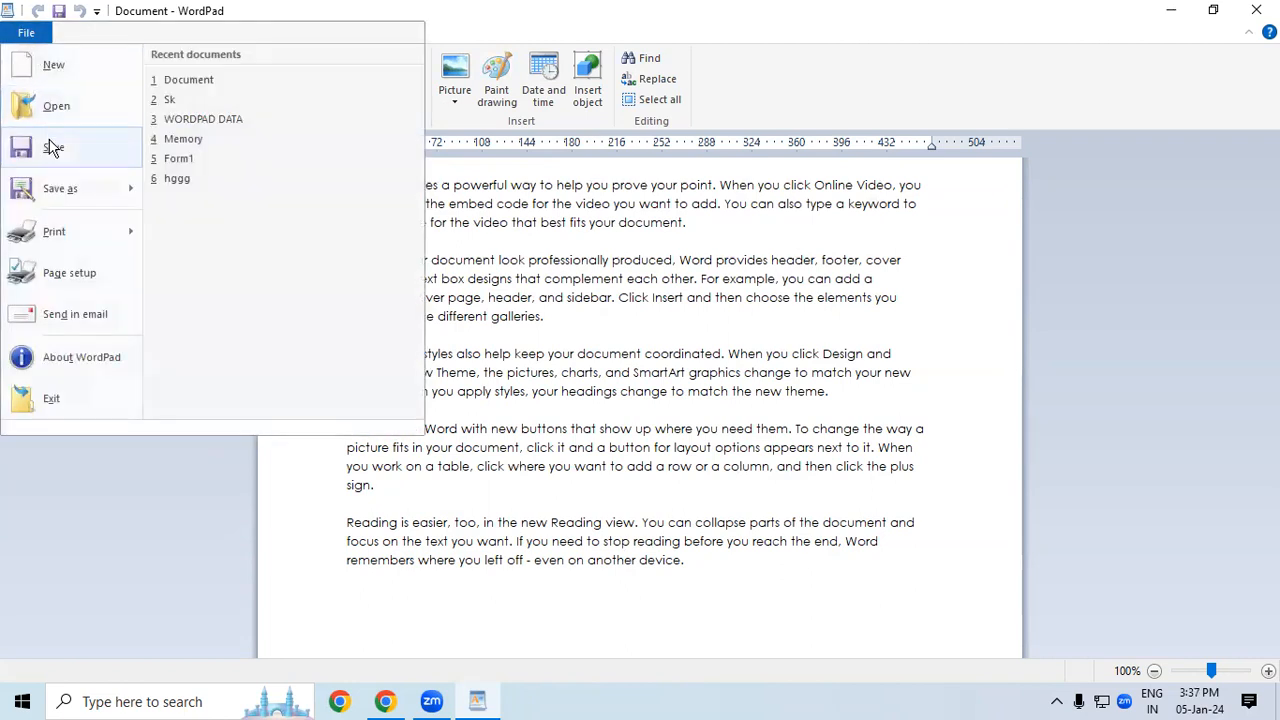
- Show the document in Print preview and set the paper size to Statement in Page Setup
mouse_move(53, 257)
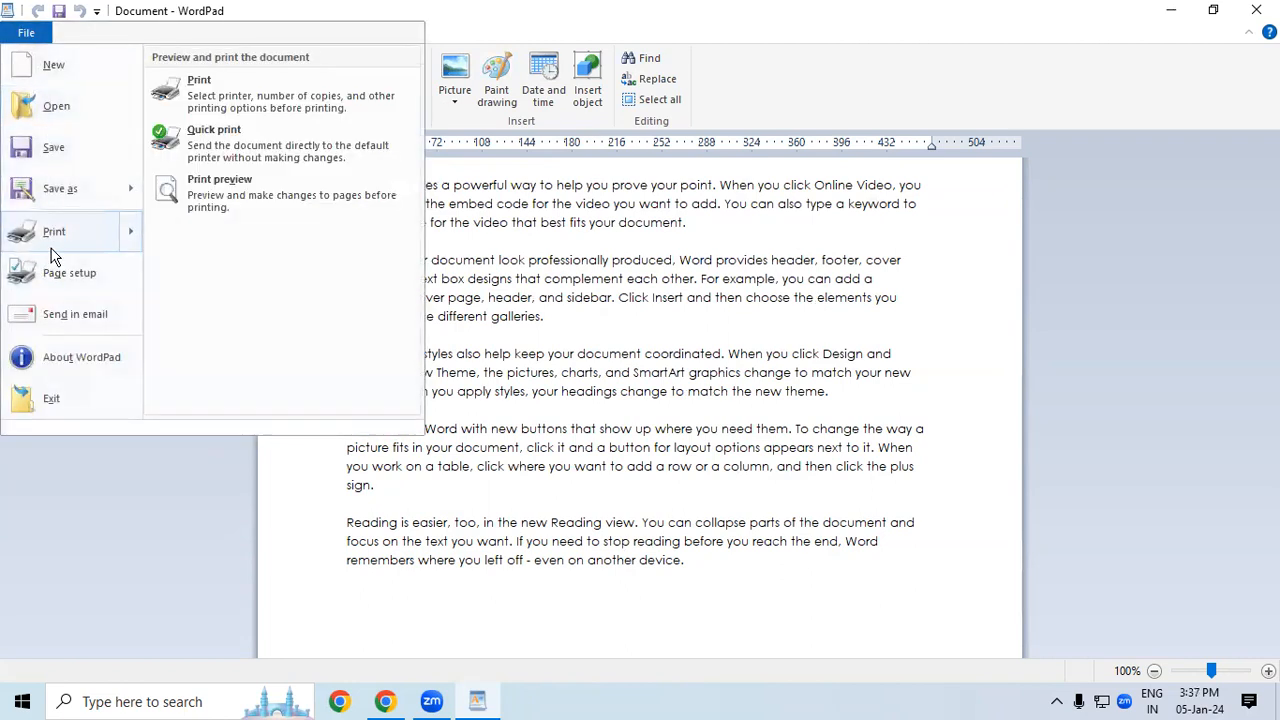
click(253, 202)
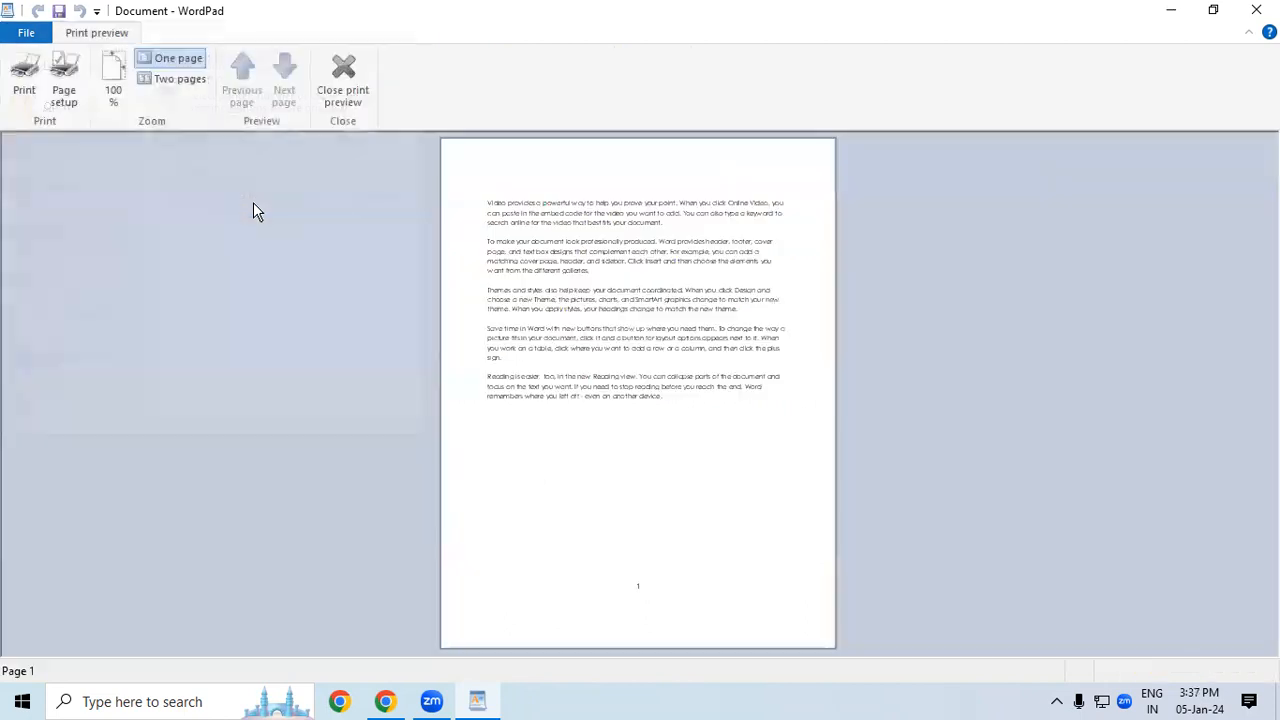
click(60, 72)
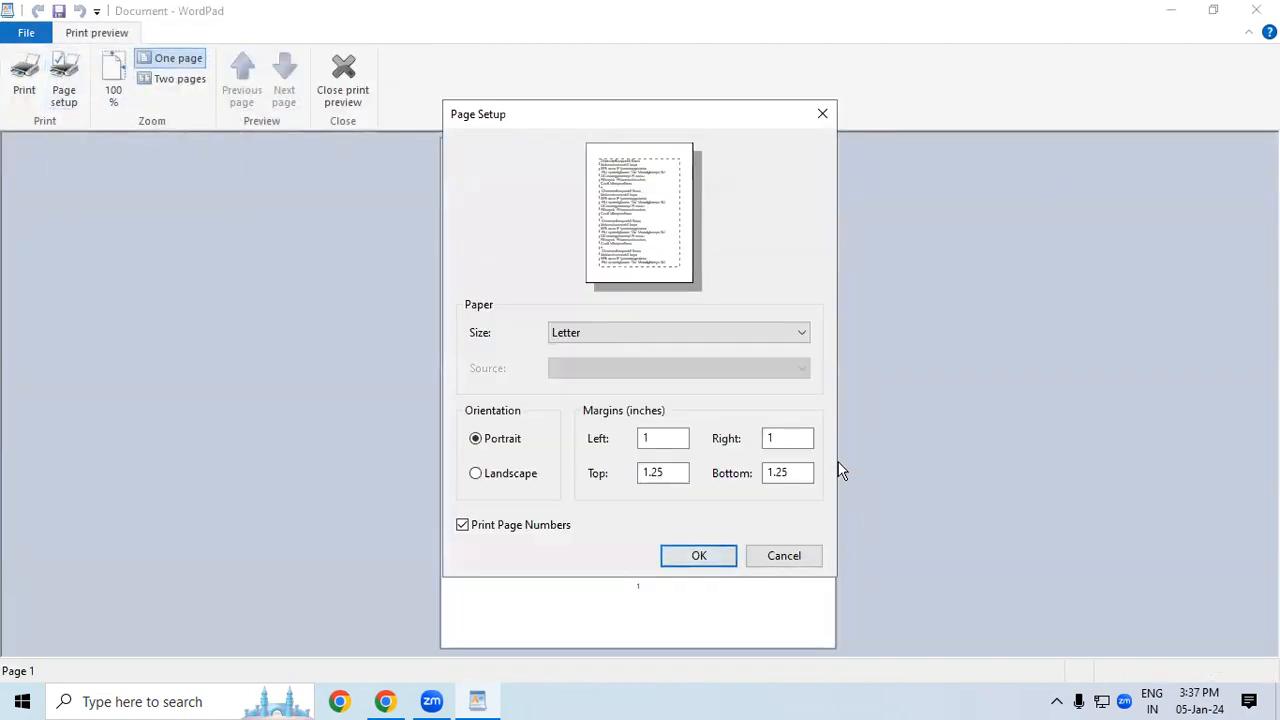
click(654, 337)
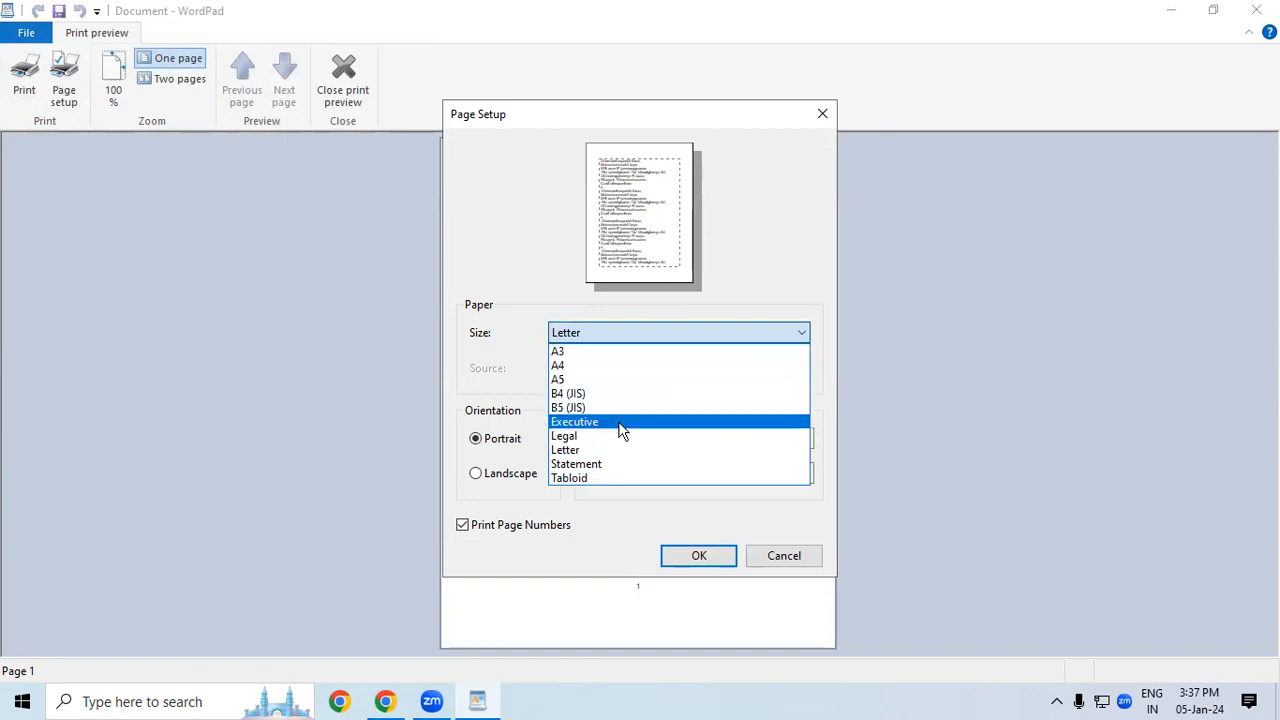
click(593, 466)
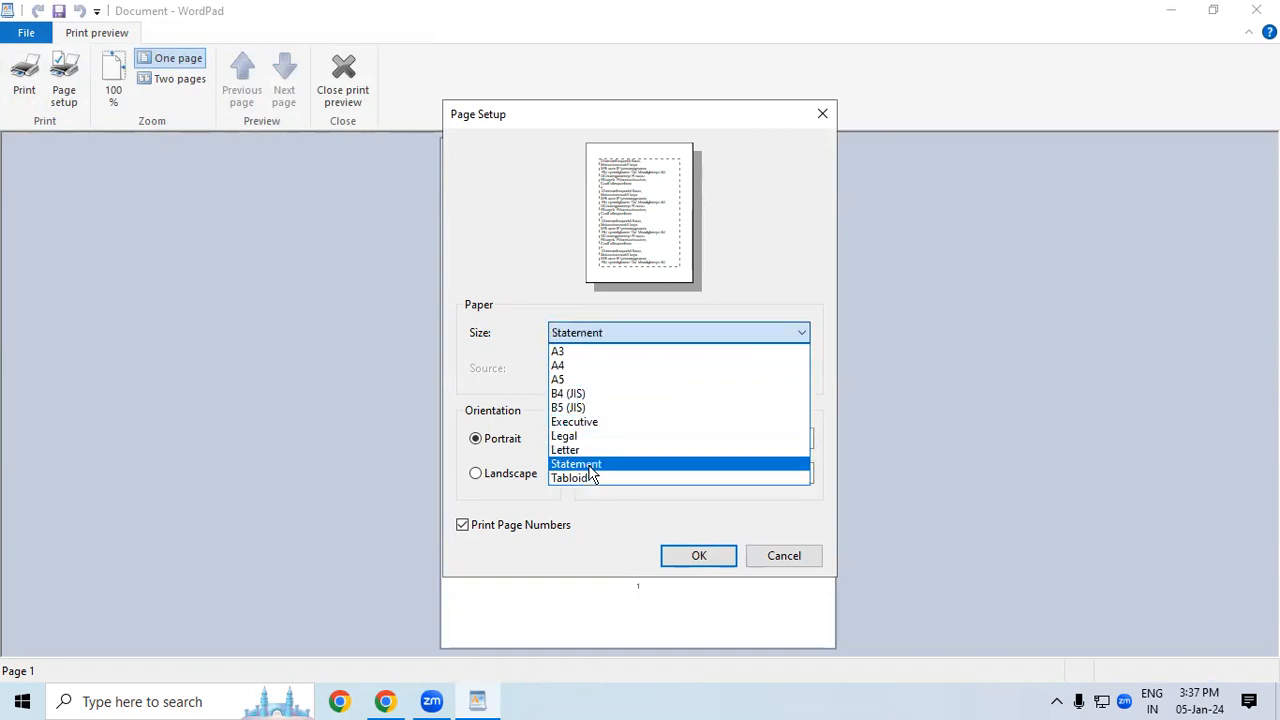
click(694, 552)
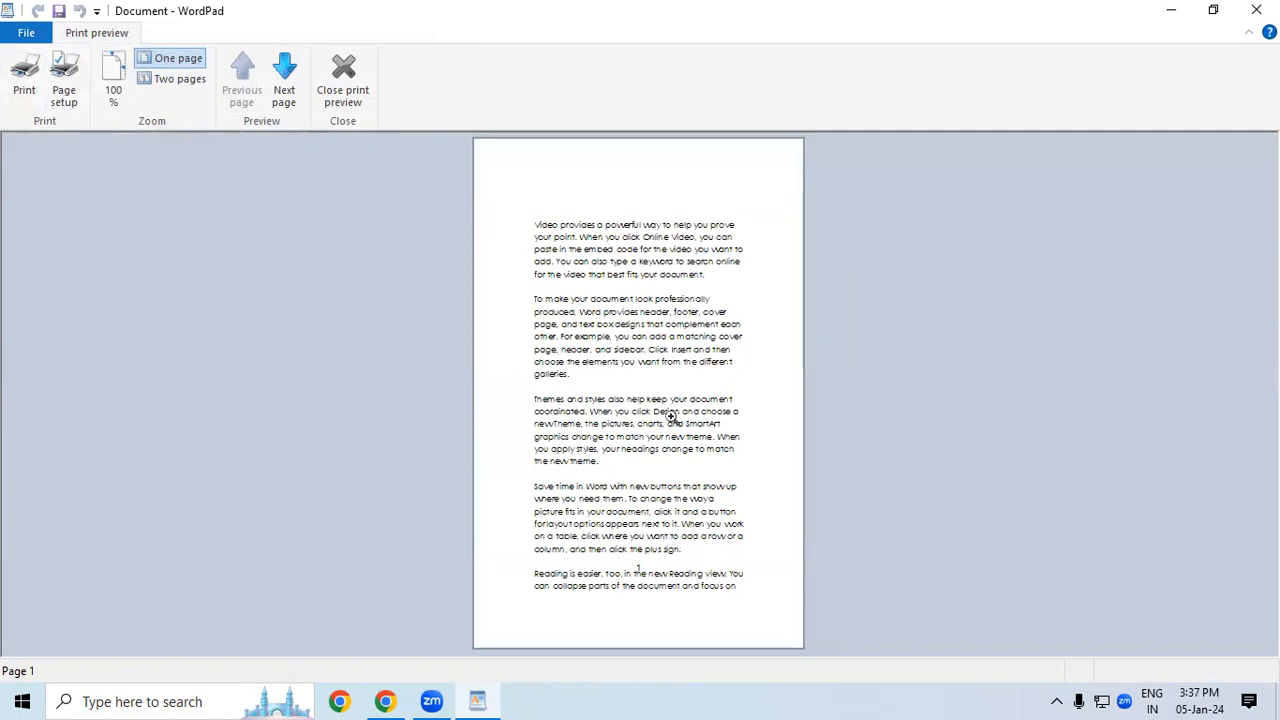
- Set the paper size to A4 in Page Setup
click(63, 88)
click(691, 334)
click(576, 368)
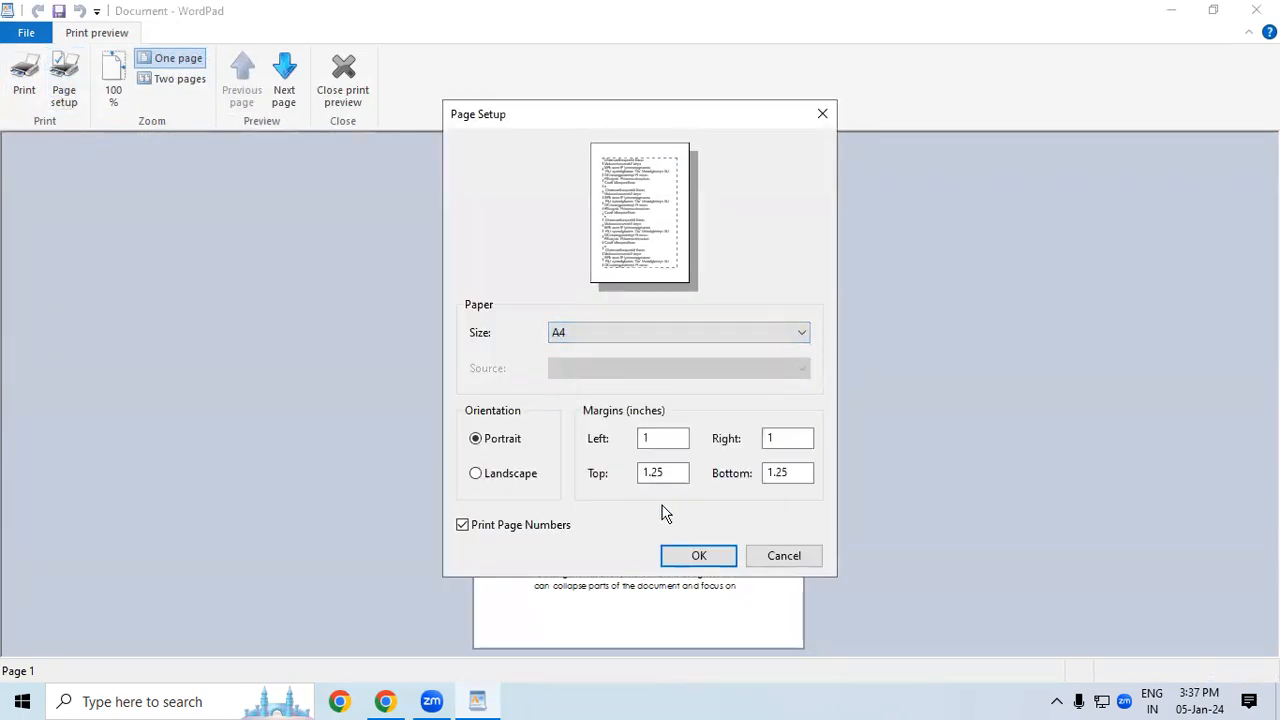
click(692, 557)
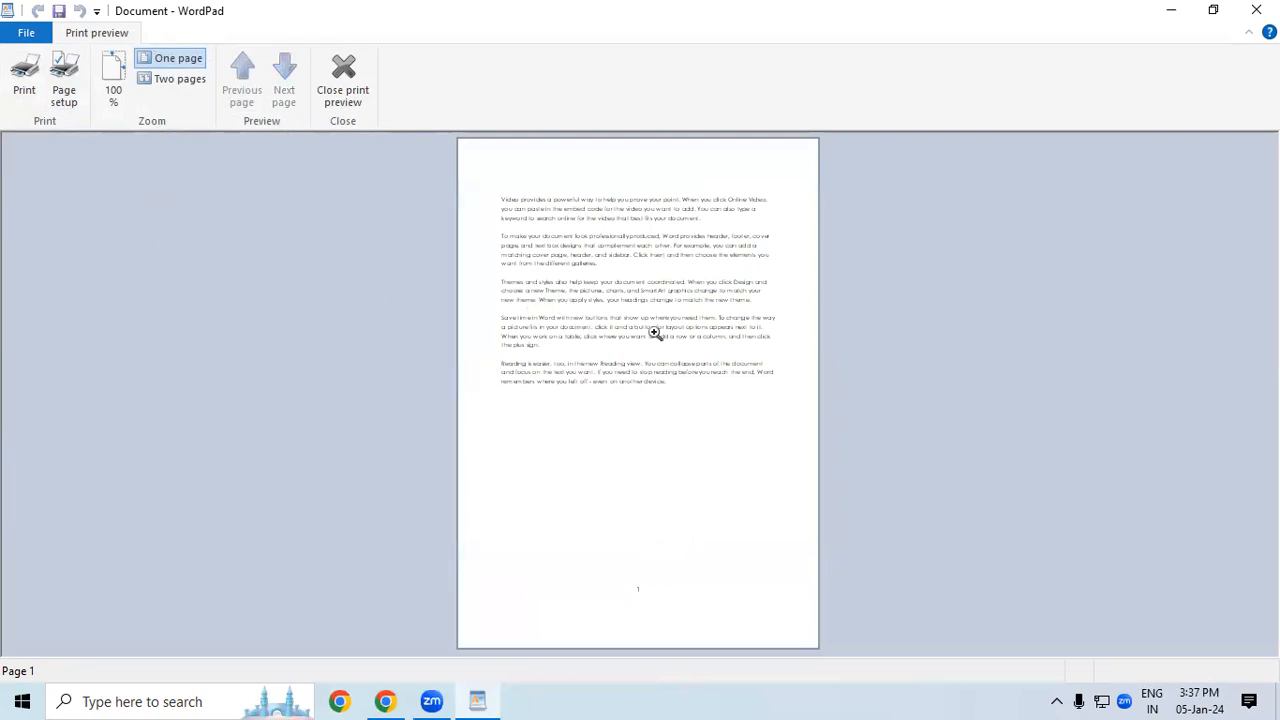
- Magnify the previewed page to 100%, look through it from start to end, and return to the whole-page view
click(596, 277)
scroll(700, 450, down, 2)
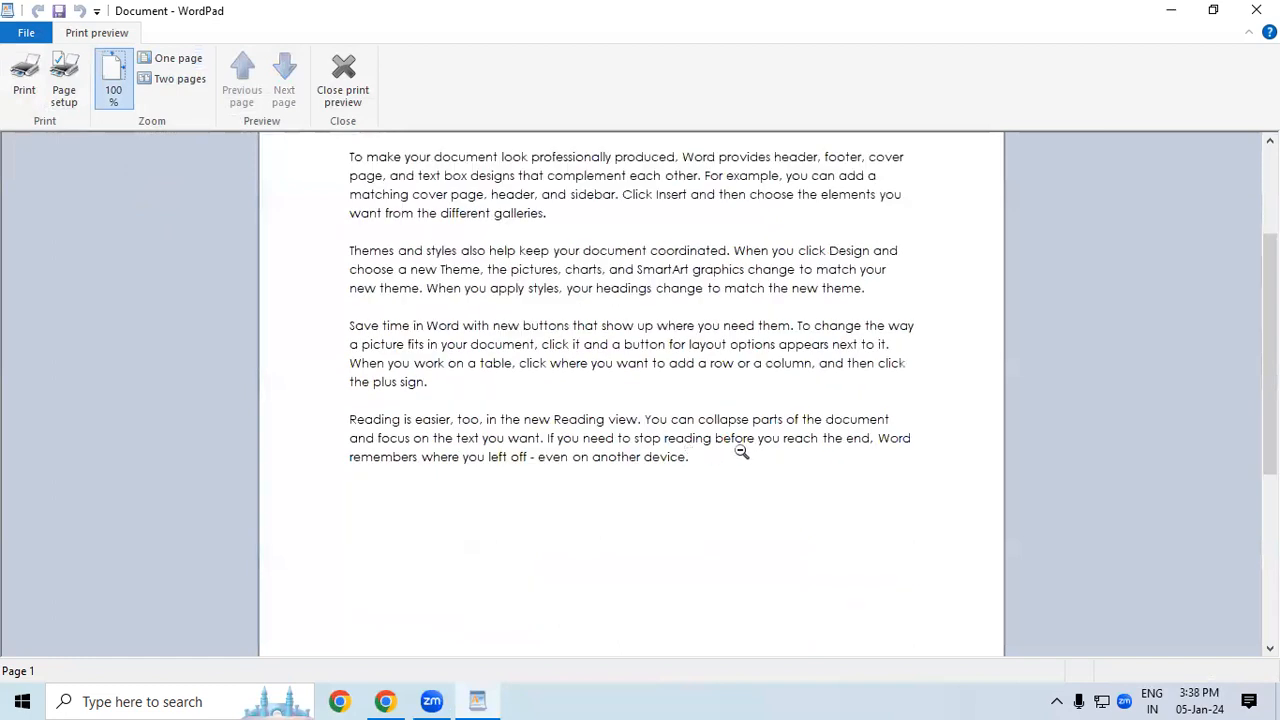
scroll(631, 390, down, 8)
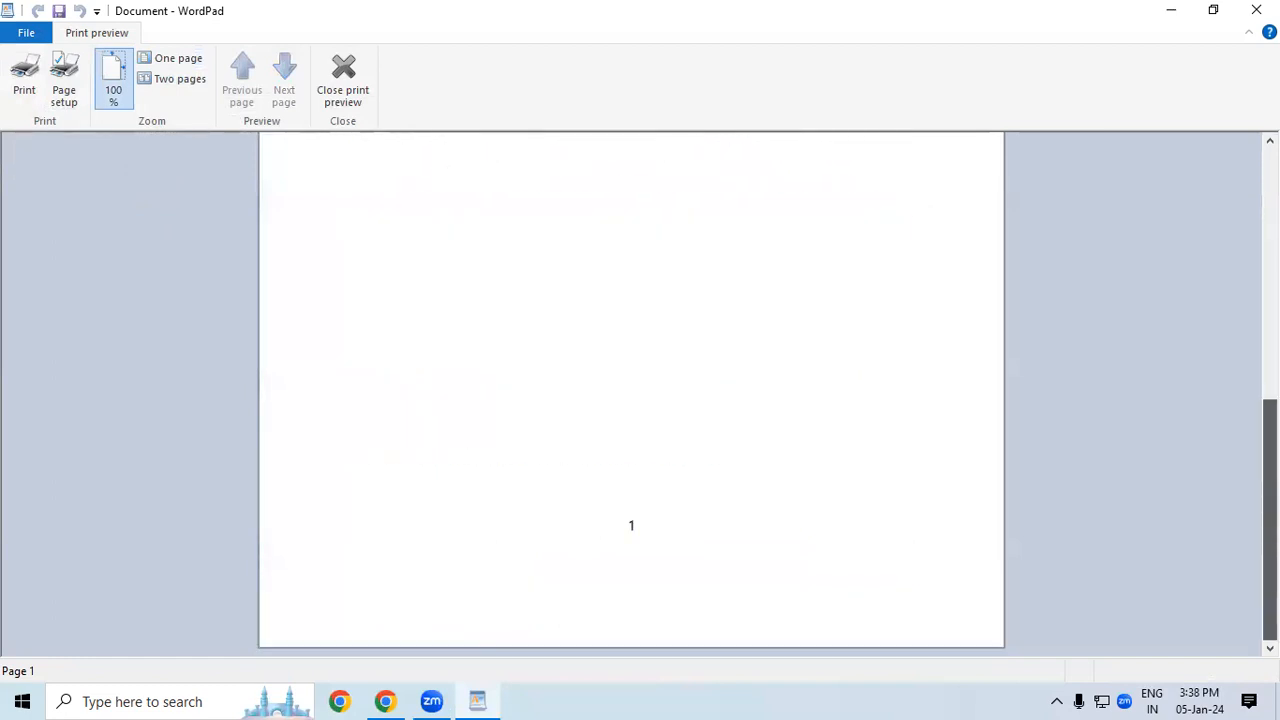
scroll(1248, 228, up, 10)
scroll(1248, 228, down, 3)
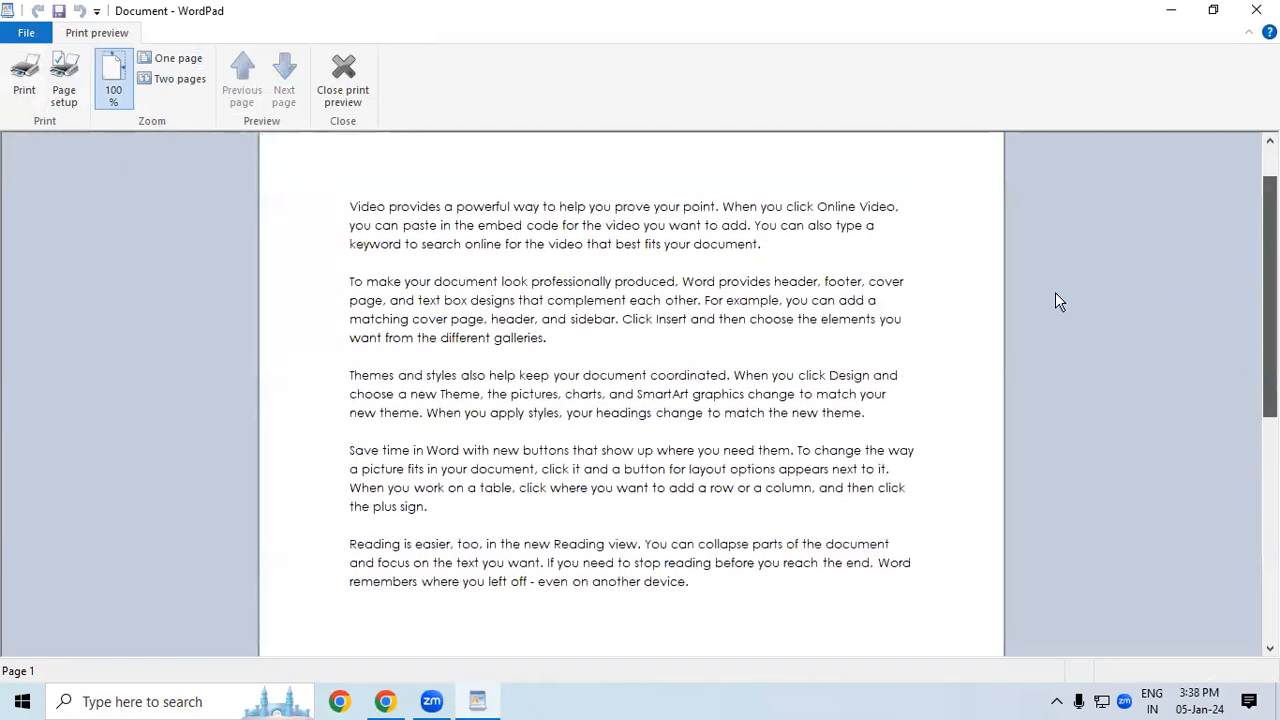
click(603, 356)
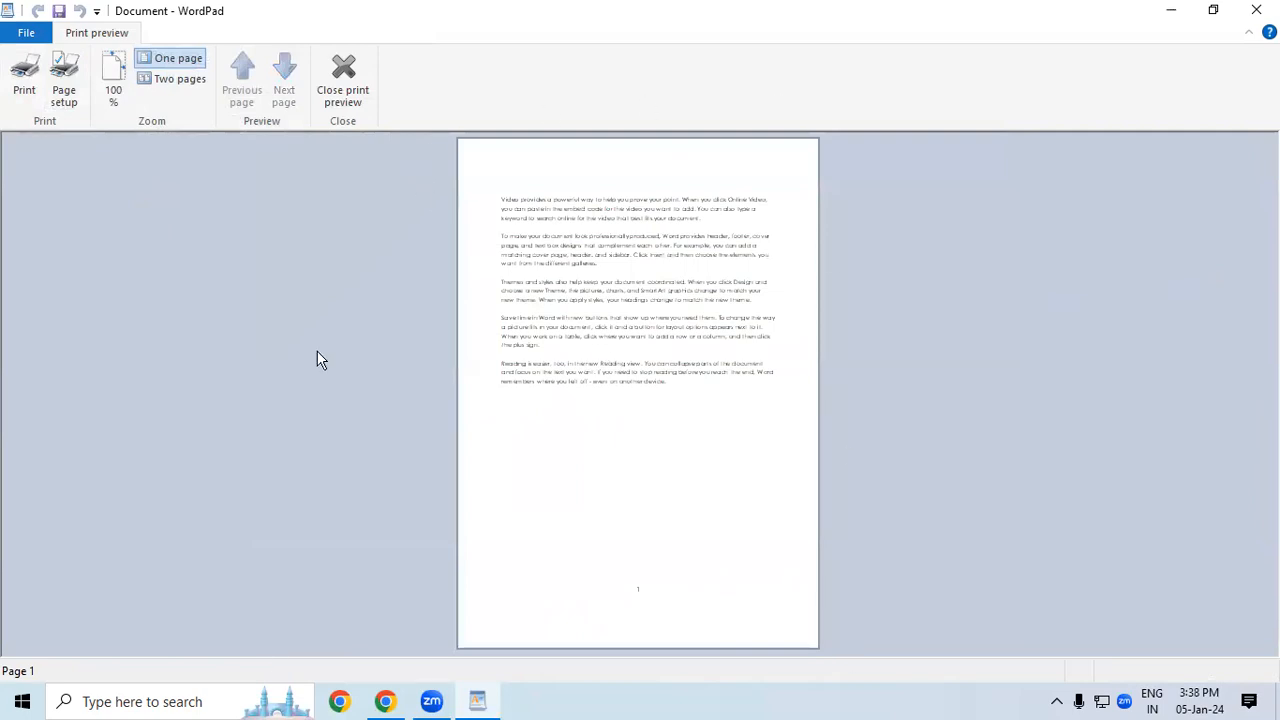
- Change the page orientation to Landscape in Page Setup, with the dialog moved aside from the preview
click(63, 78)
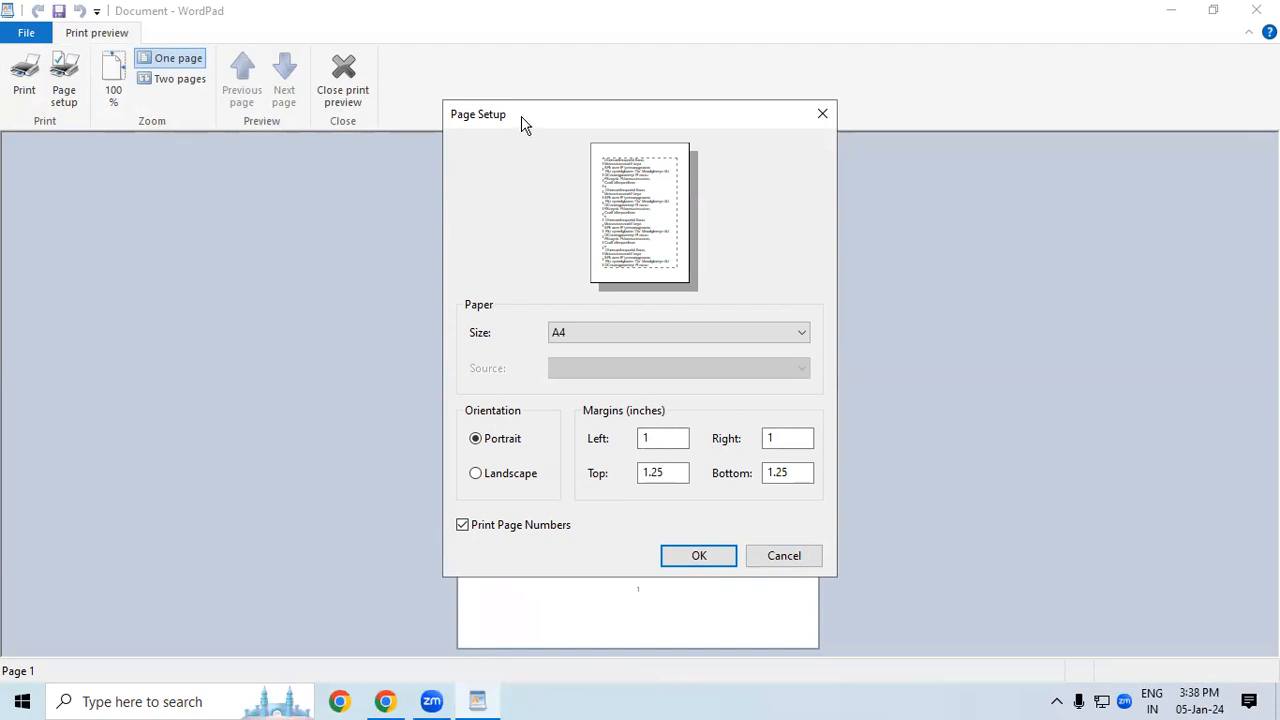
drag(534, 114, 1022, 54)
click(506, 208)
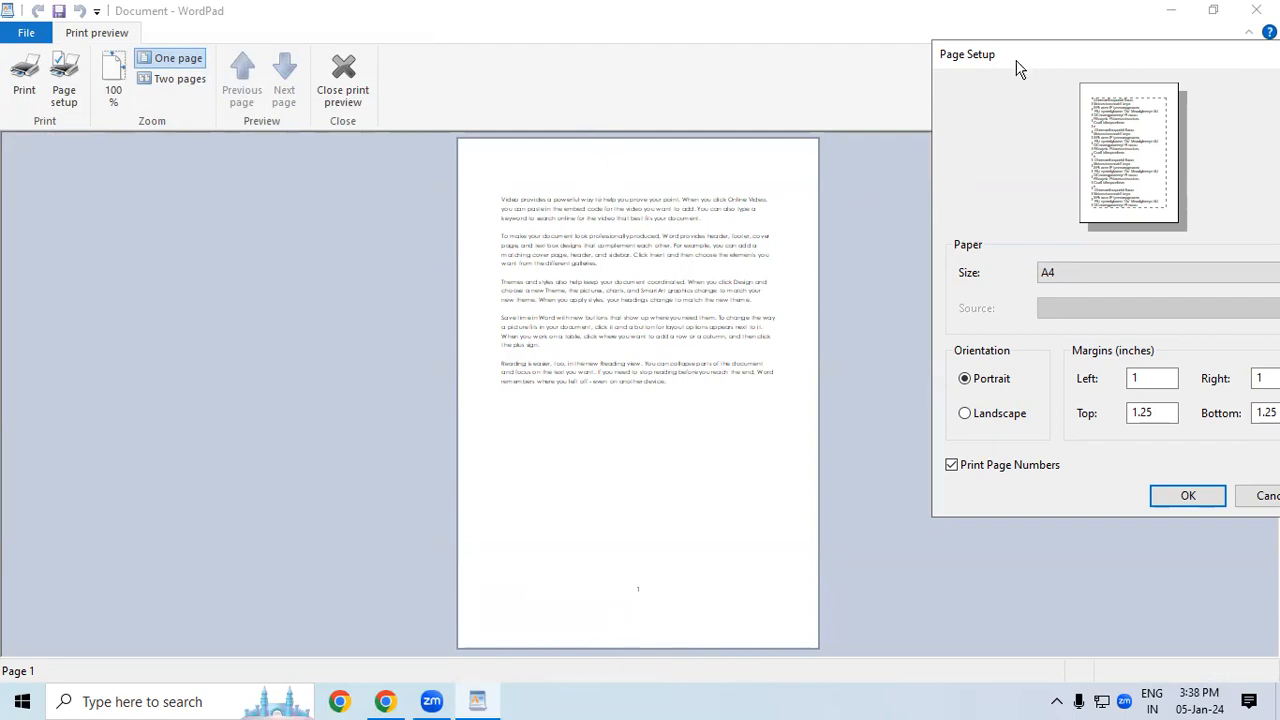
drag(1018, 60, 841, 73)
click(985, 392)
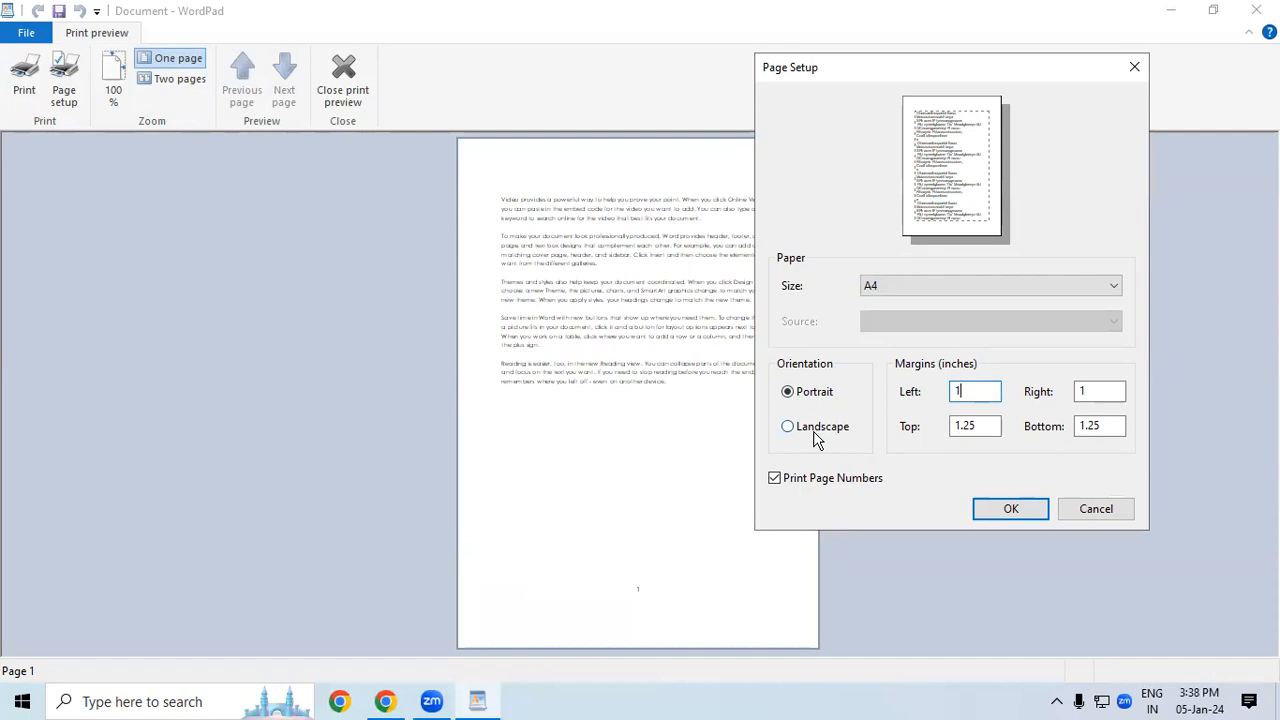
click(816, 433)
click(1002, 511)
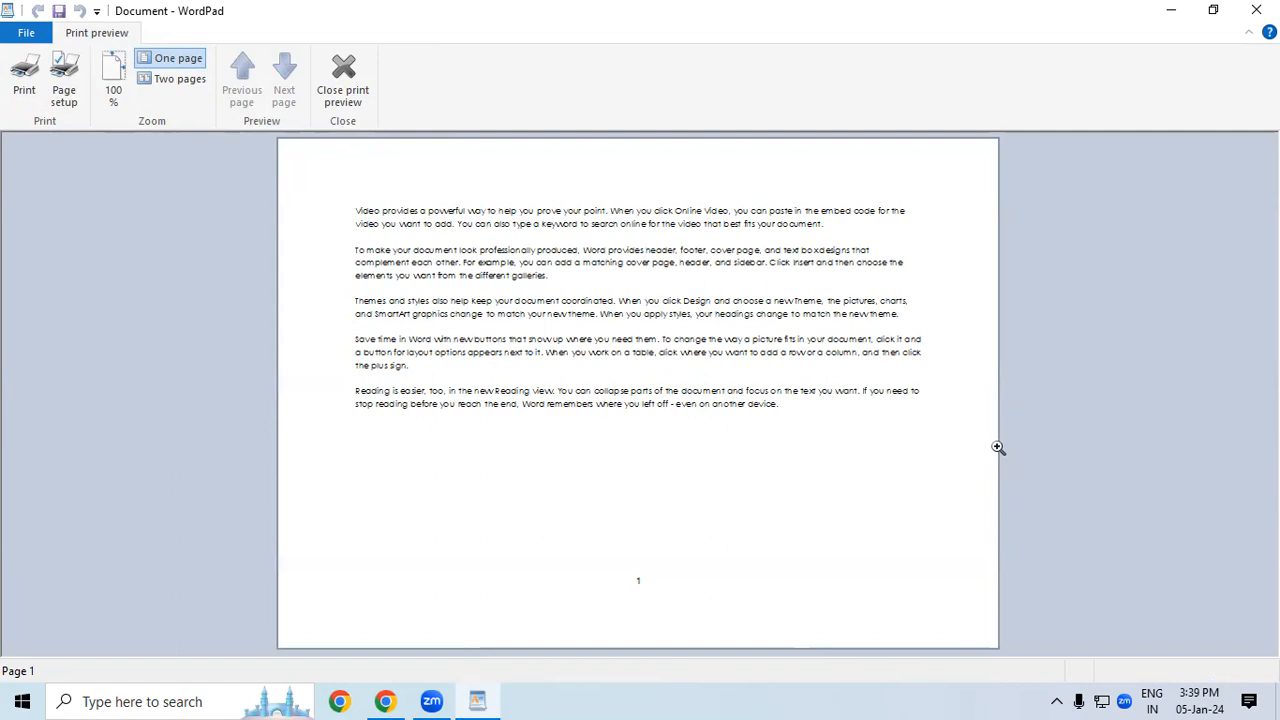
- Set the orientation to Portrait with Print Page Numbers turned off, and check the foot of the previewed page
click(60, 92)
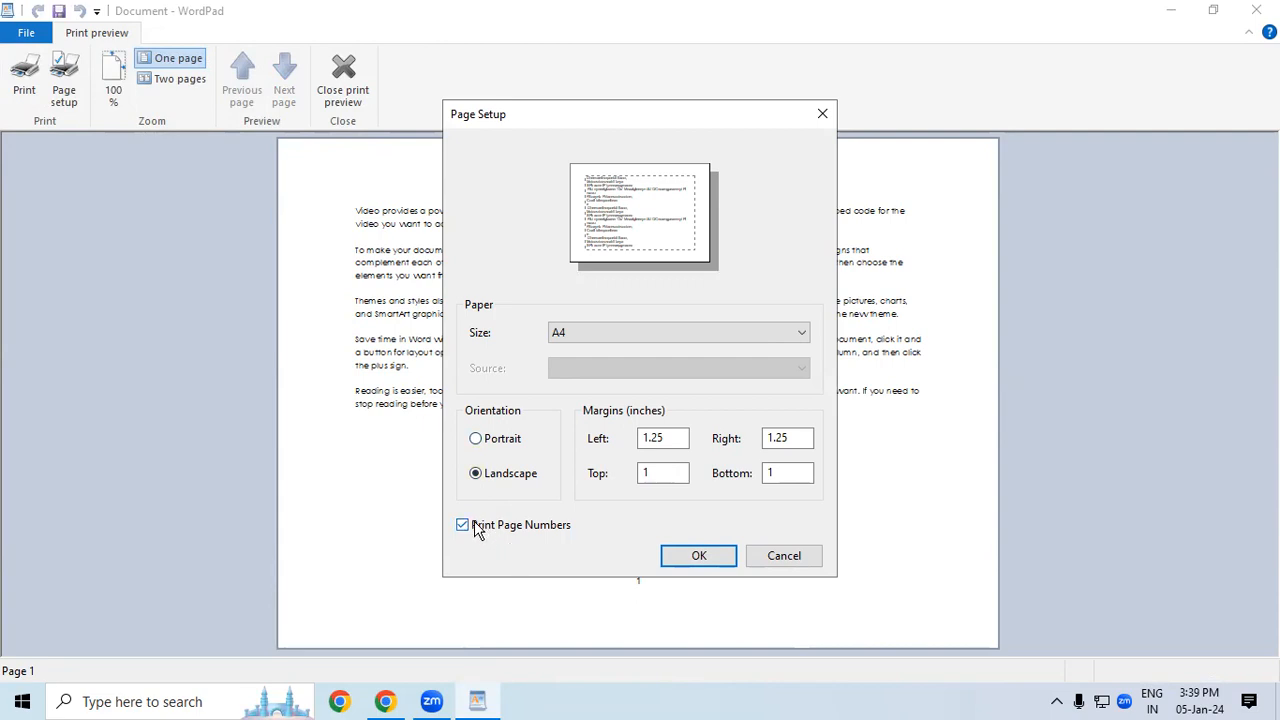
drag(600, 123, 855, 23)
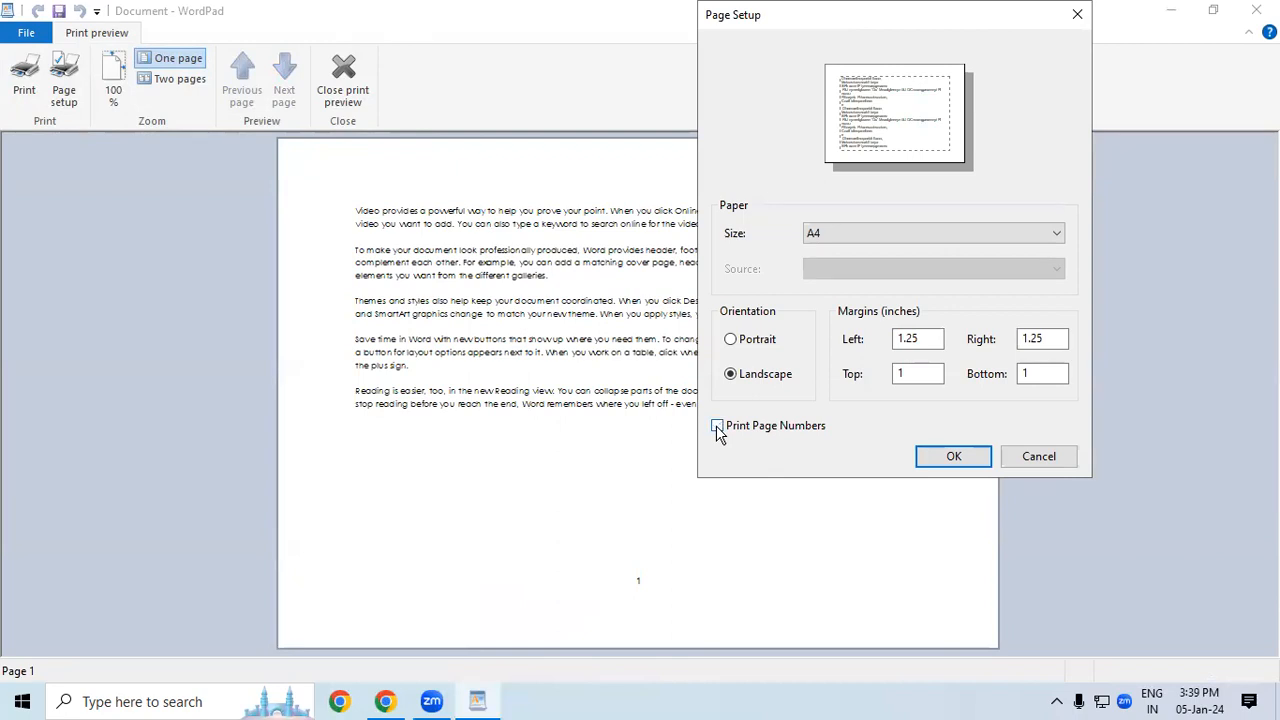
click(738, 341)
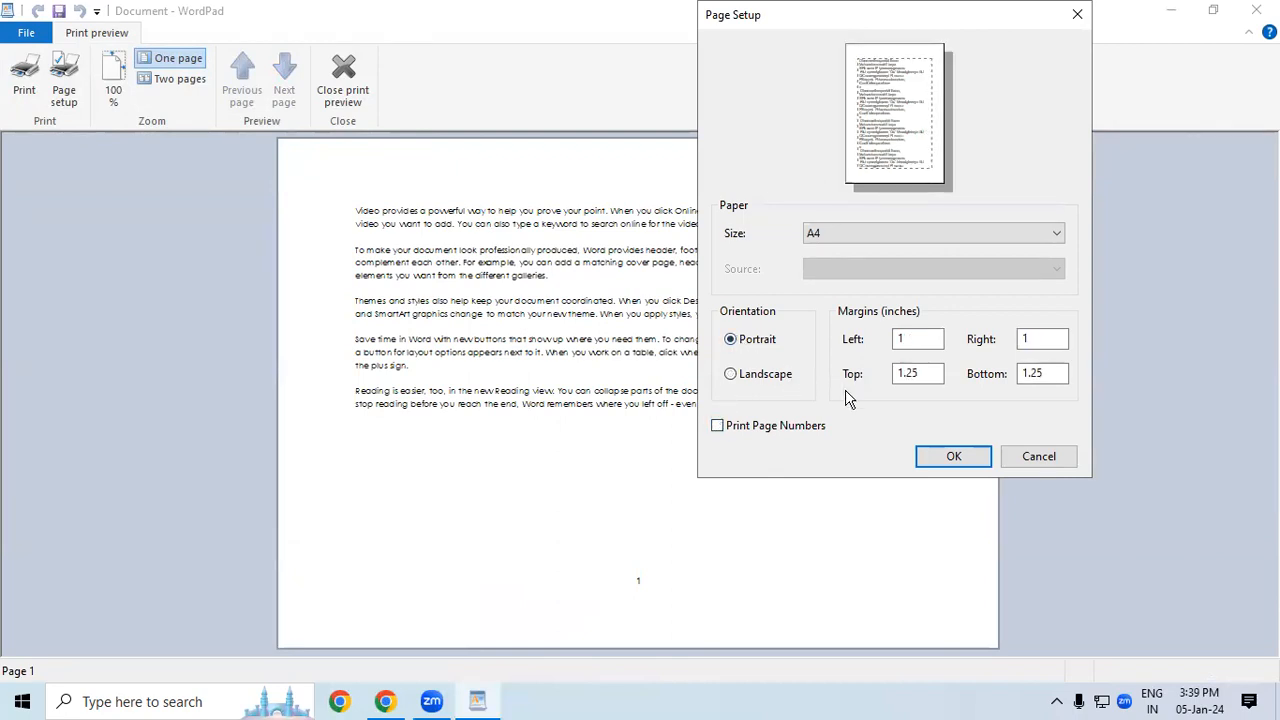
click(942, 469)
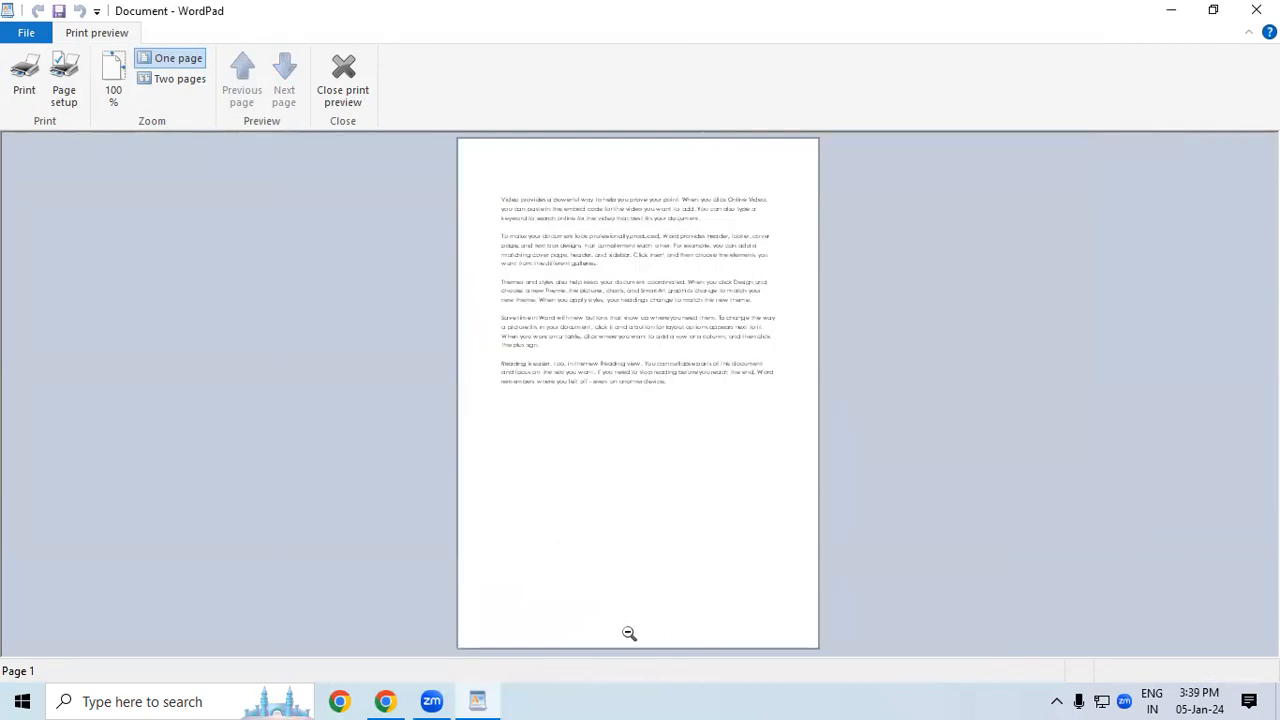
click(629, 632)
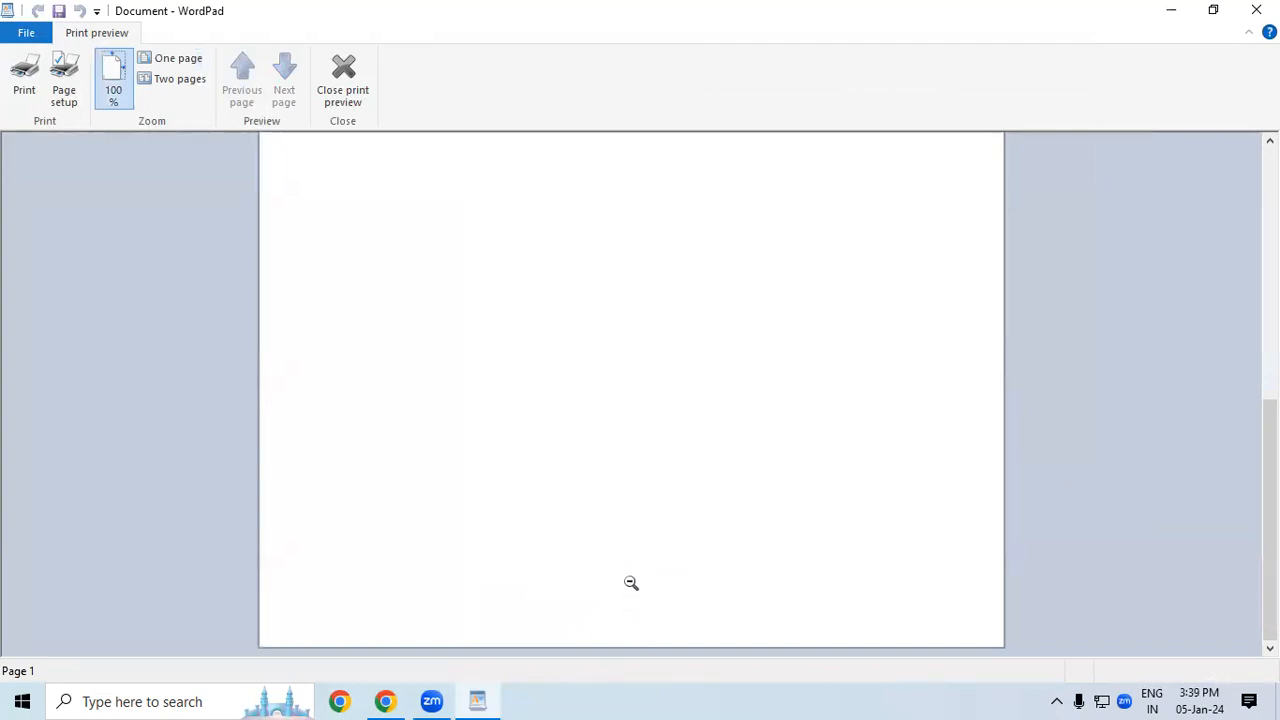
click(630, 582)
- Turn Print Page Numbers back on, check the page number at the foot of the page, and close the preview
click(63, 88)
click(537, 528)
click(705, 562)
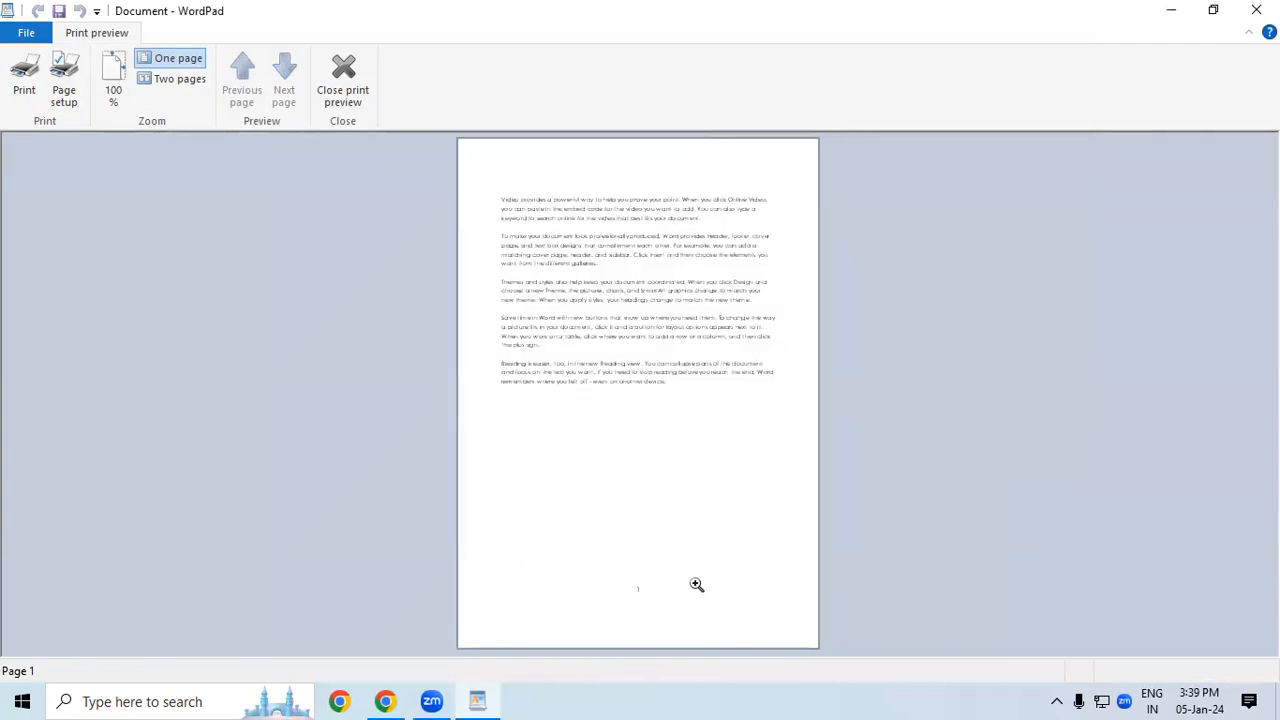
click(575, 606)
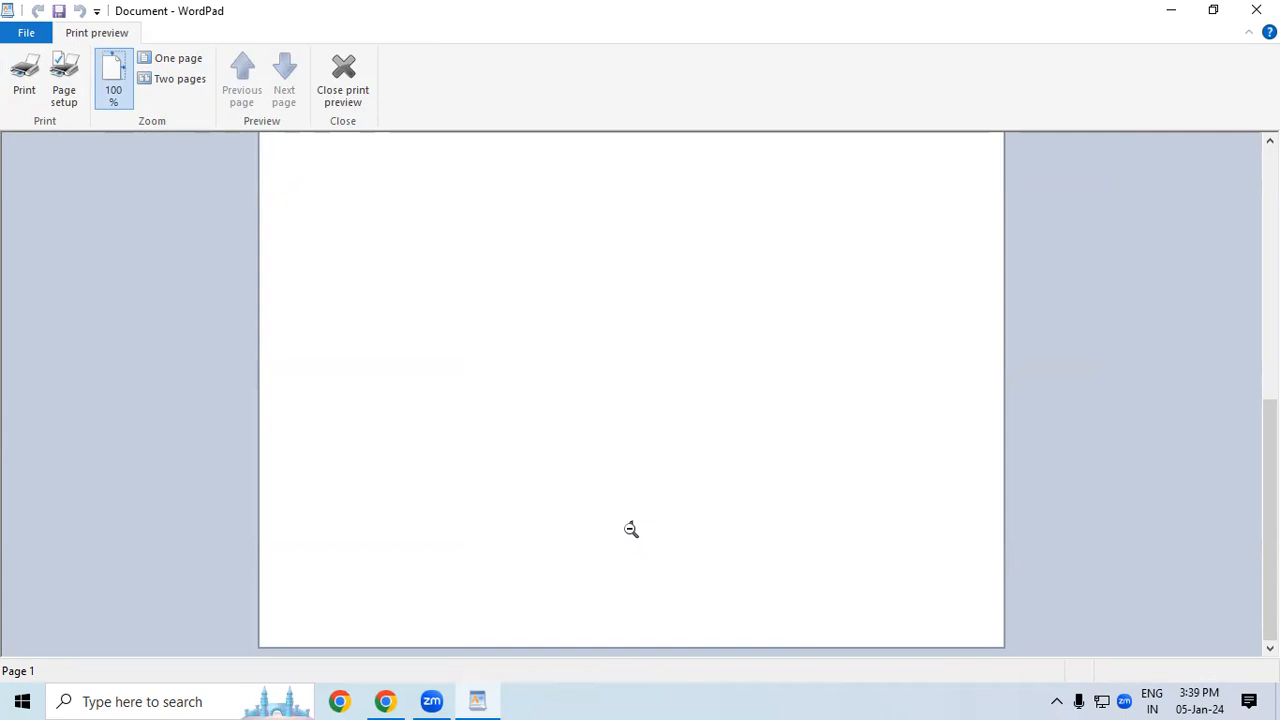
click(343, 82)
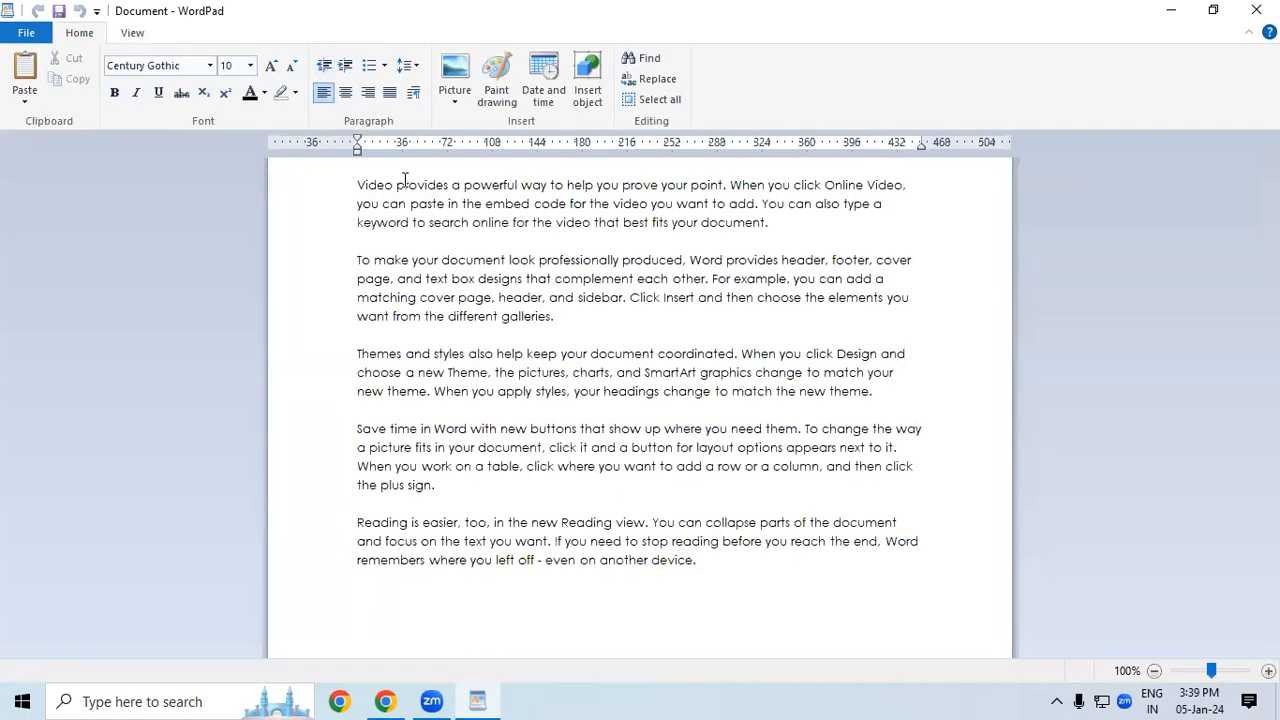
- Copy the document's entire text and paste it repeatedly so that it runs over several pages
key(ctrl+a)
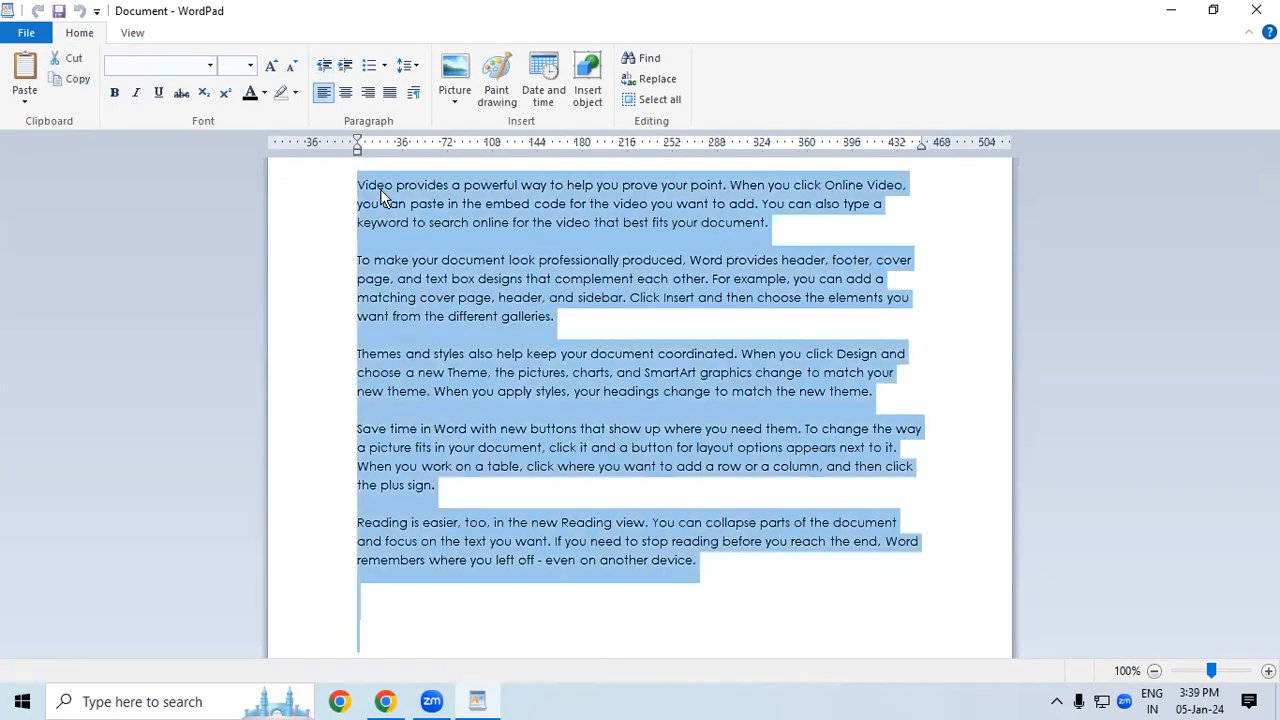
key(ctrl+End)
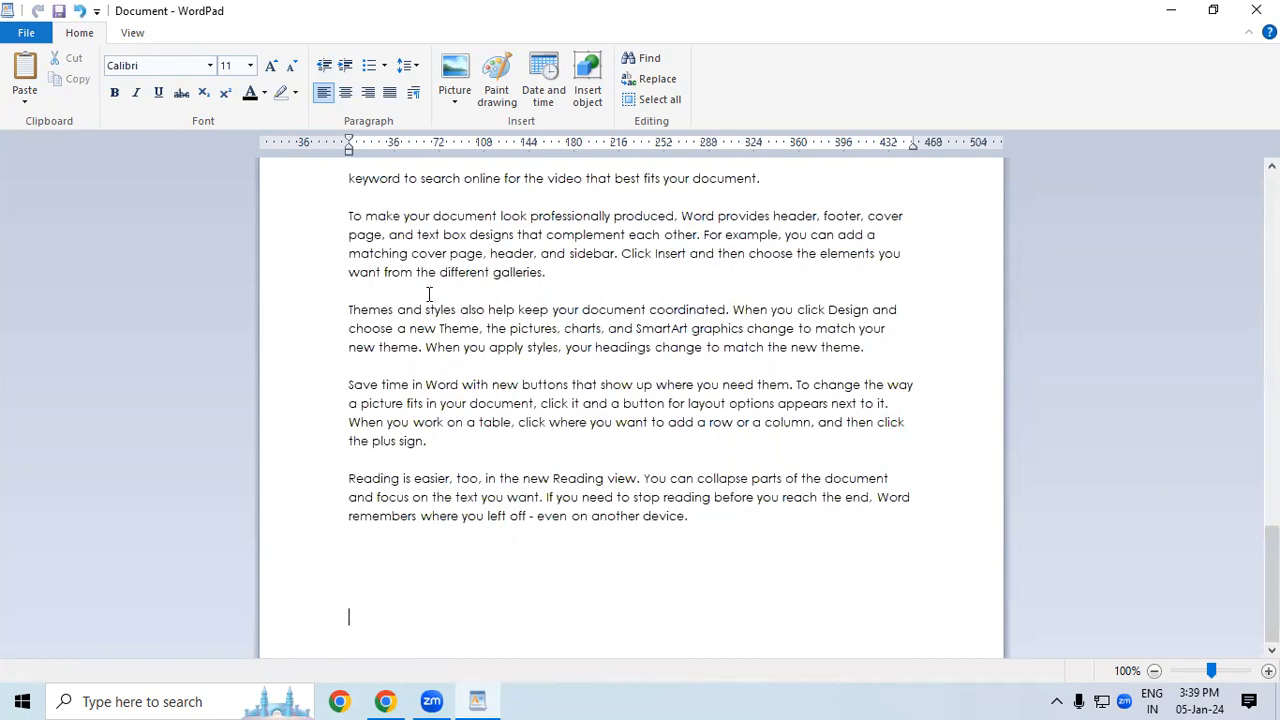
drag(1272, 597, 1272, 243)
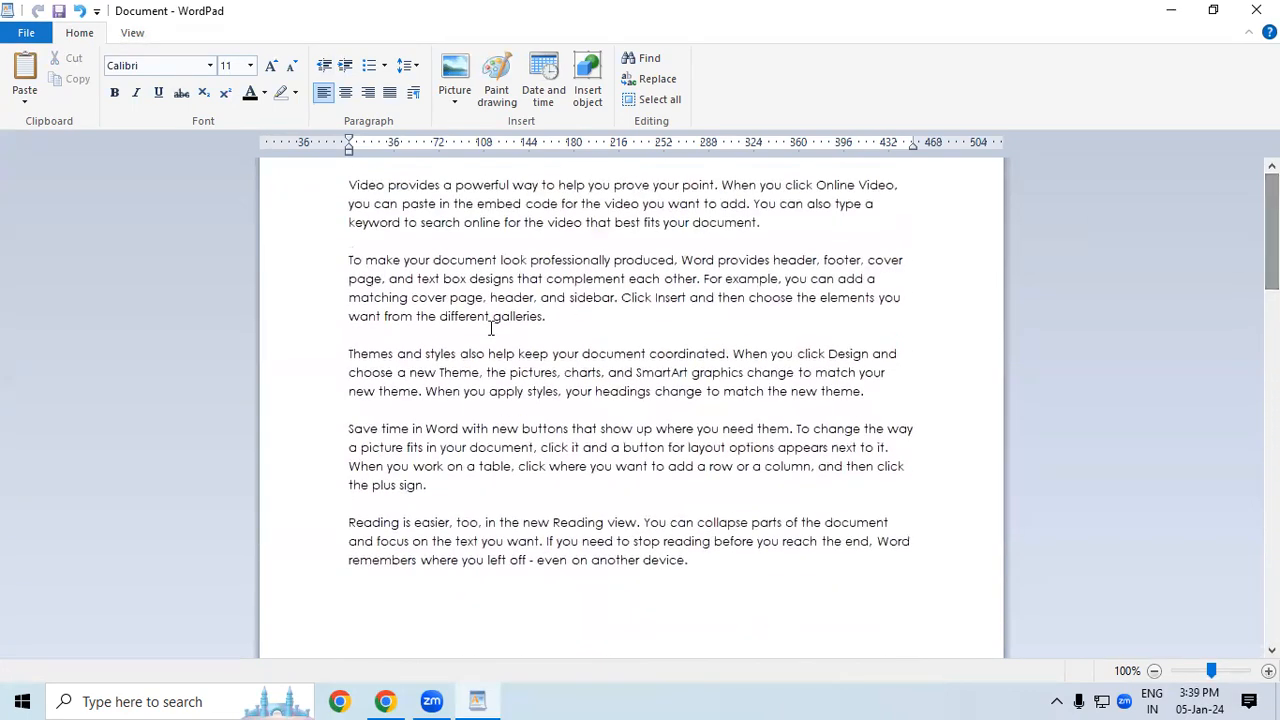
- Show the lengthened document in Print preview, magnify the foot of page 1 to 100%, and go to page 2
click(26, 33)
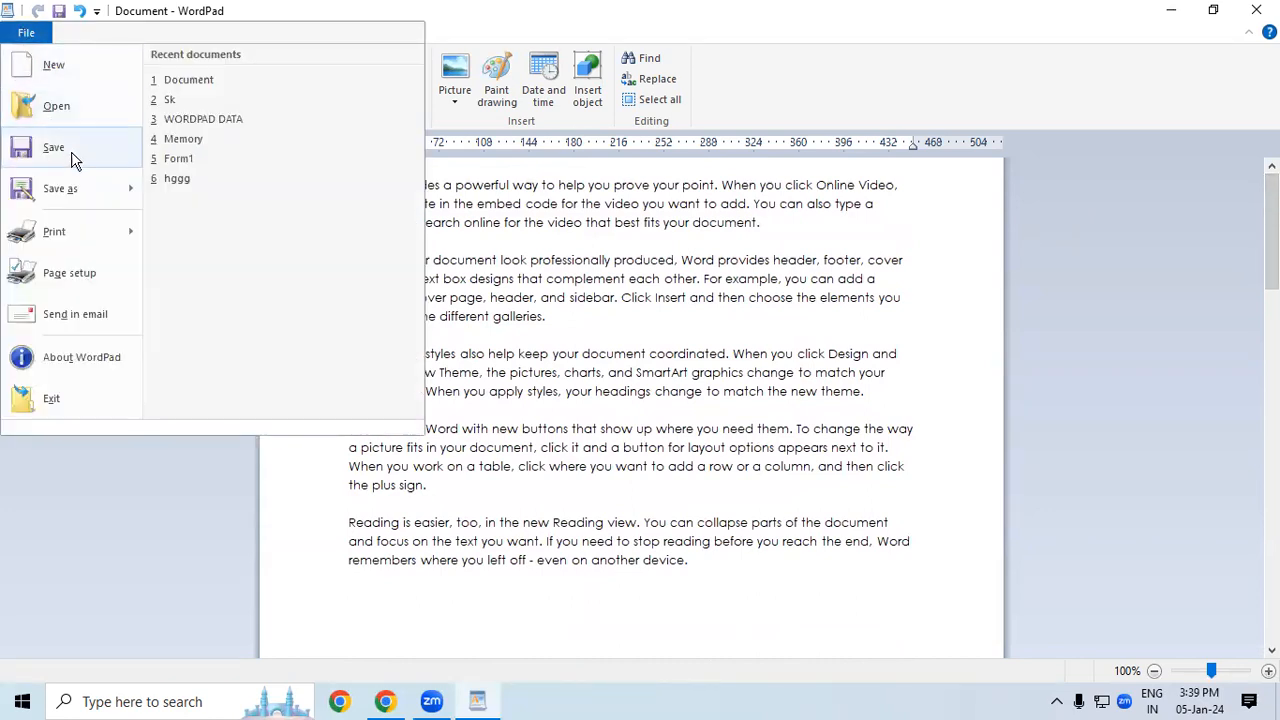
mouse_move(79, 240)
click(221, 200)
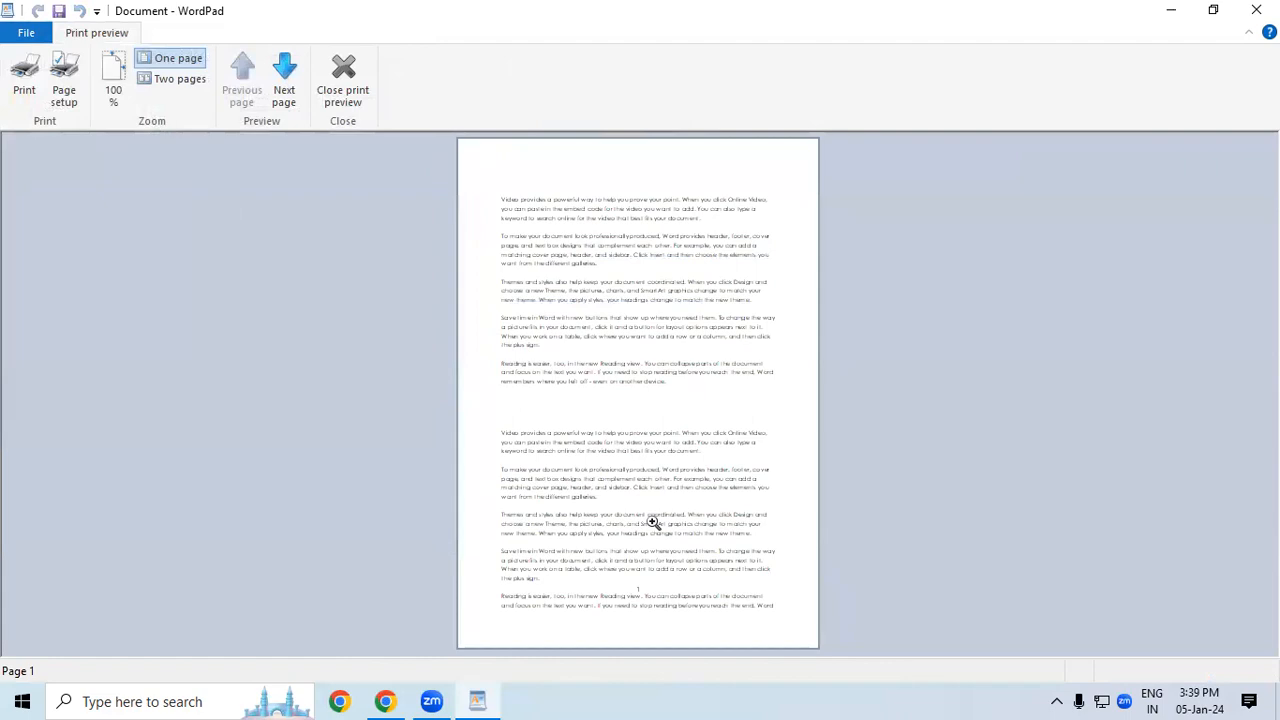
click(652, 522)
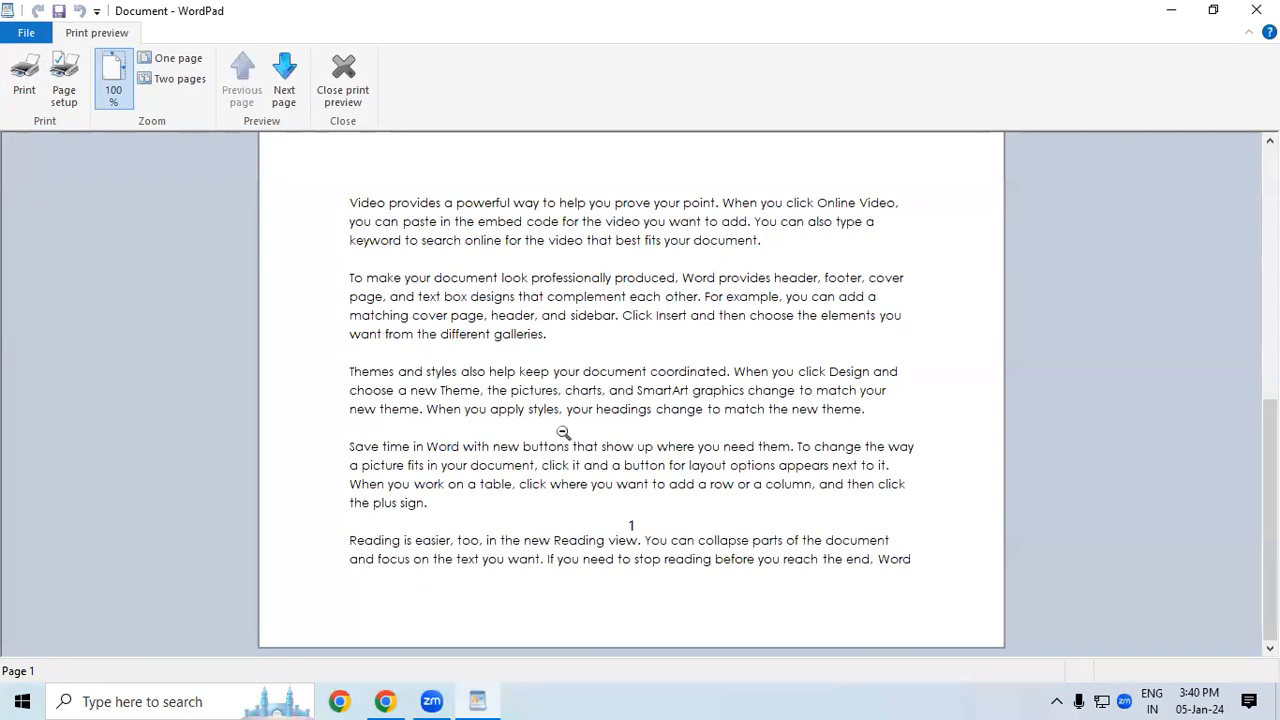
click(284, 80)
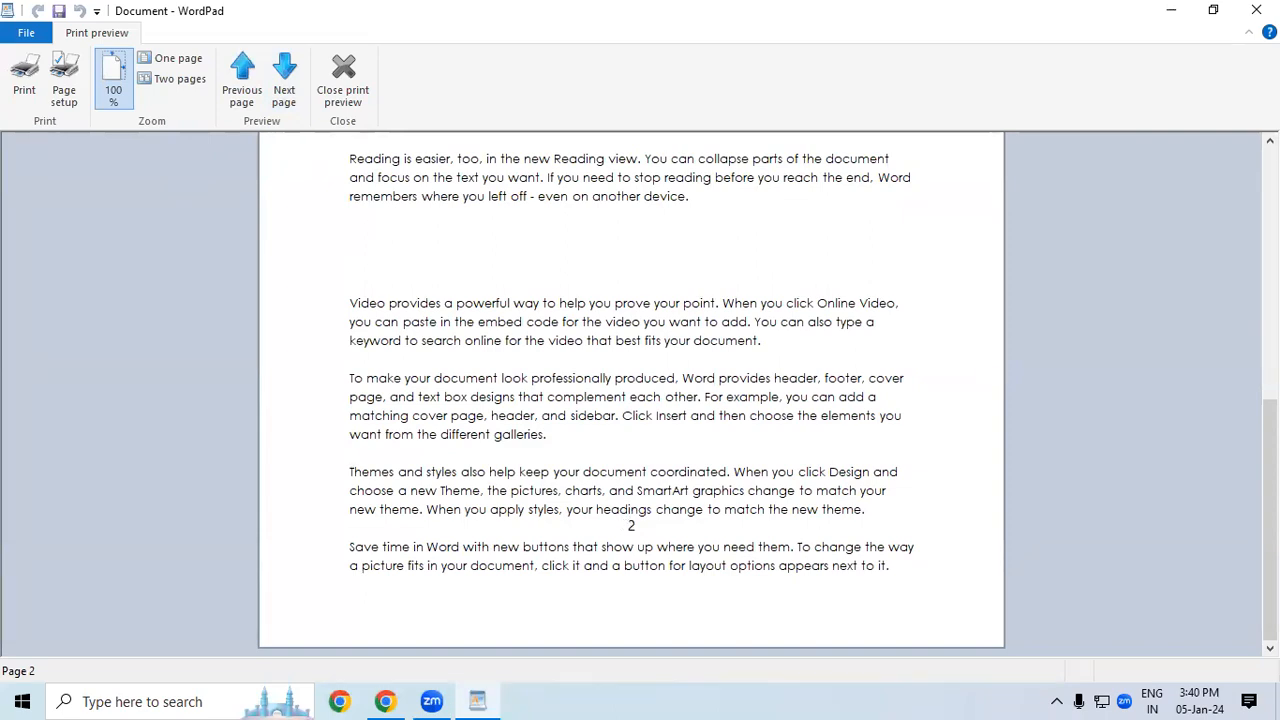
- Look at the page numbers at the foot of pages 2 and 3 in the preview
scroll(631, 394, up, 3)
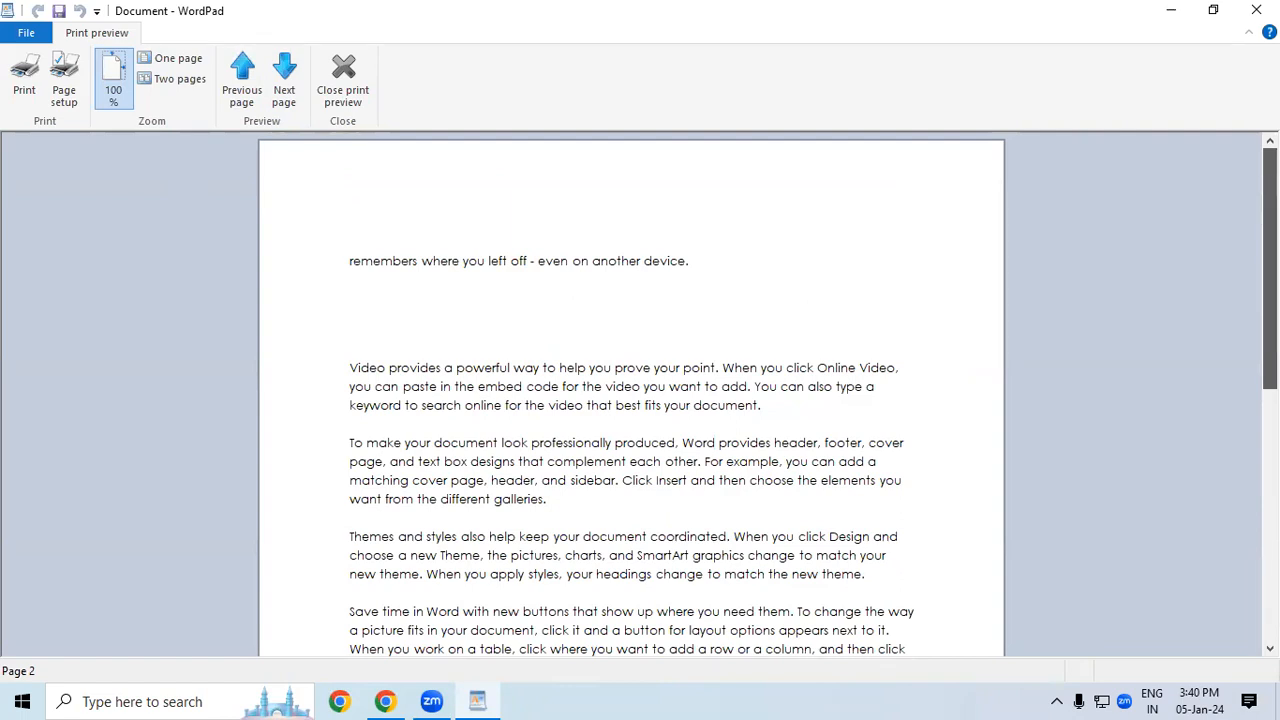
drag(1256, 160, 1237, 625)
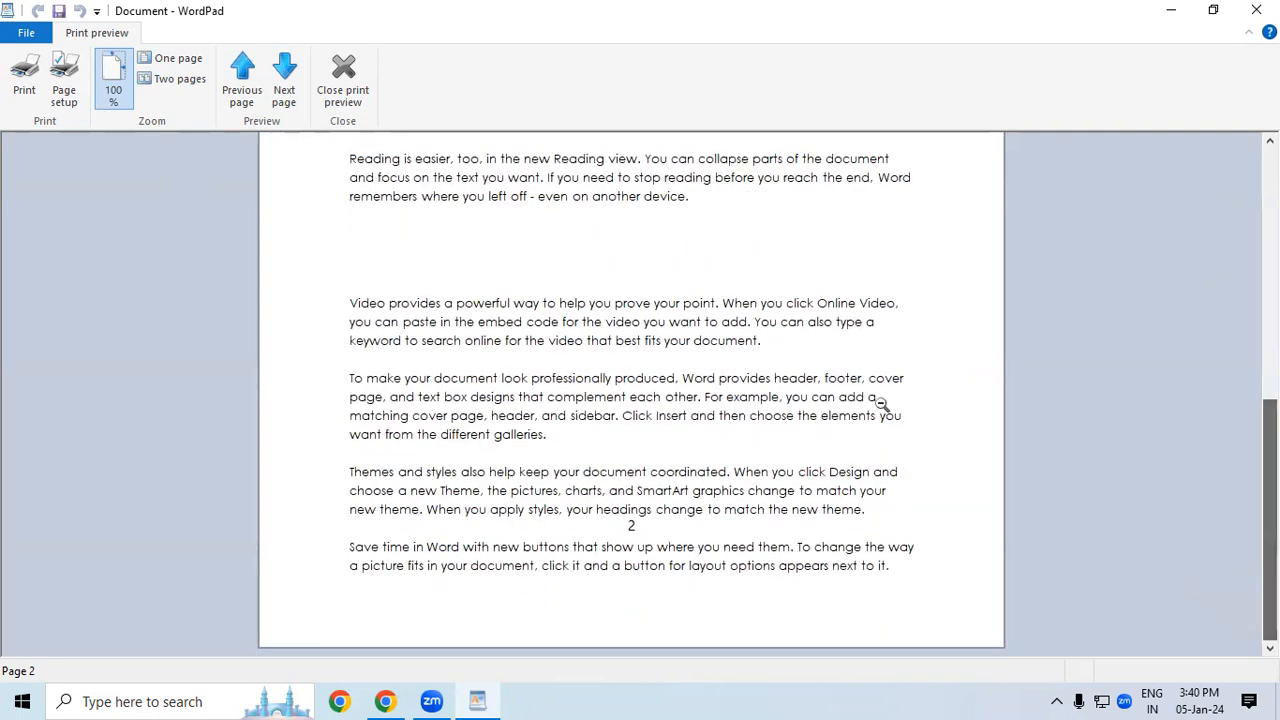
click(284, 80)
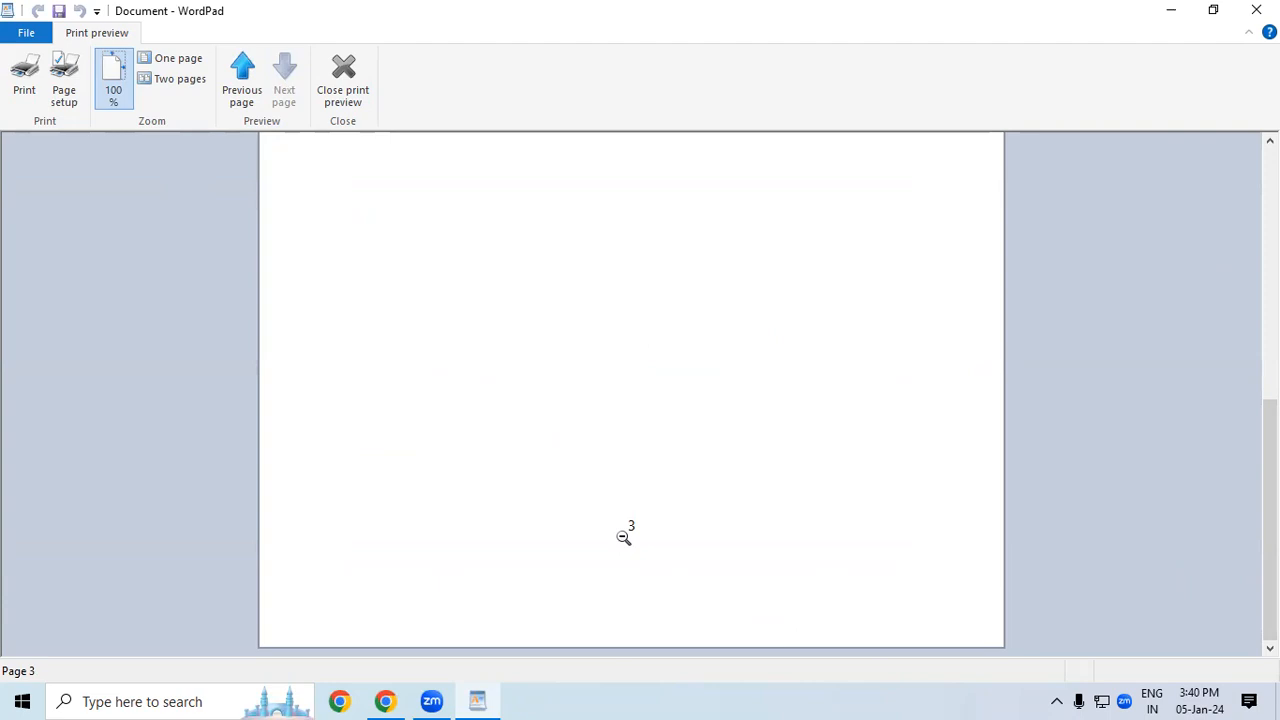
- Turn off Print Page Numbers in the page setup, check the foot of page 1, and close the preview
click(63, 84)
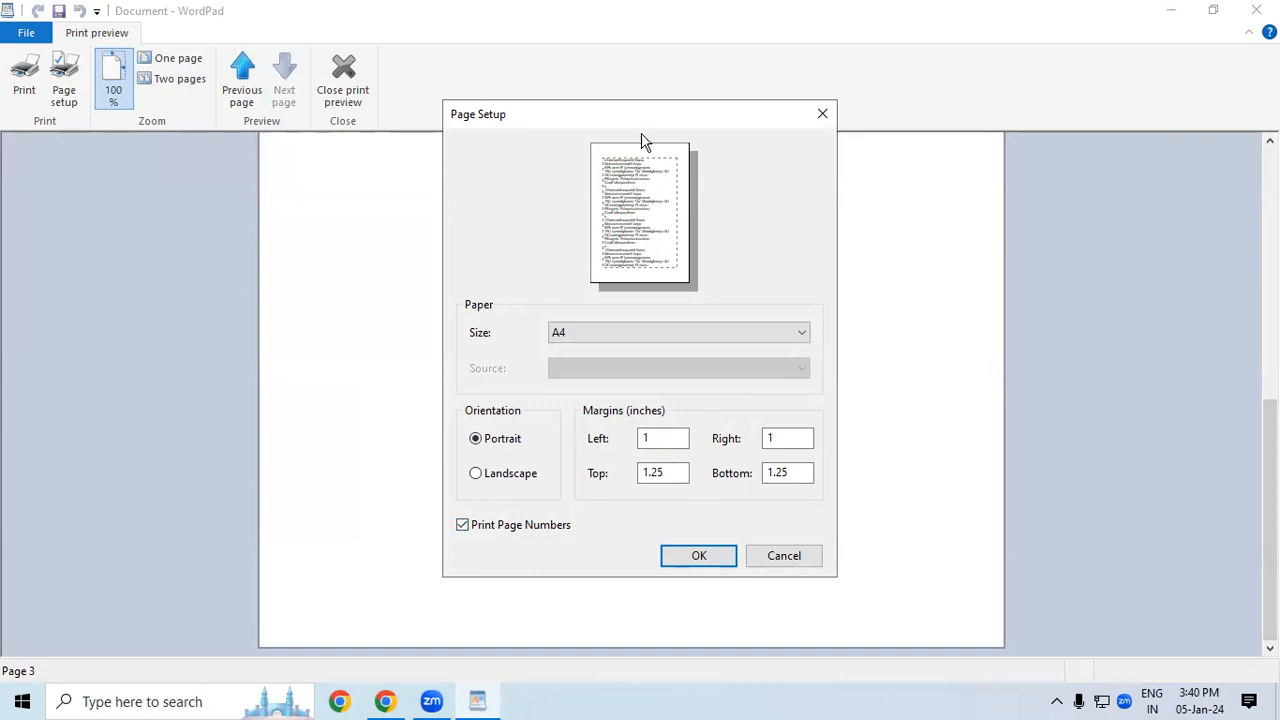
drag(676, 113, 802, 13)
click(645, 425)
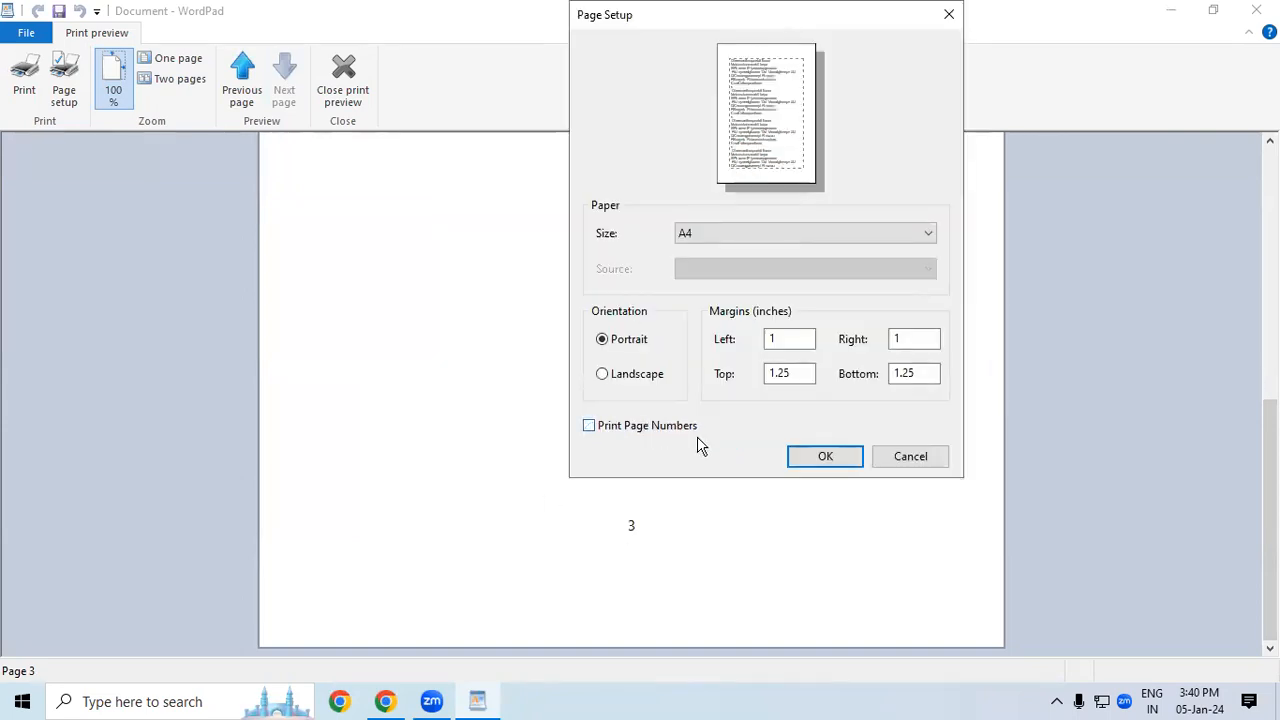
click(798, 455)
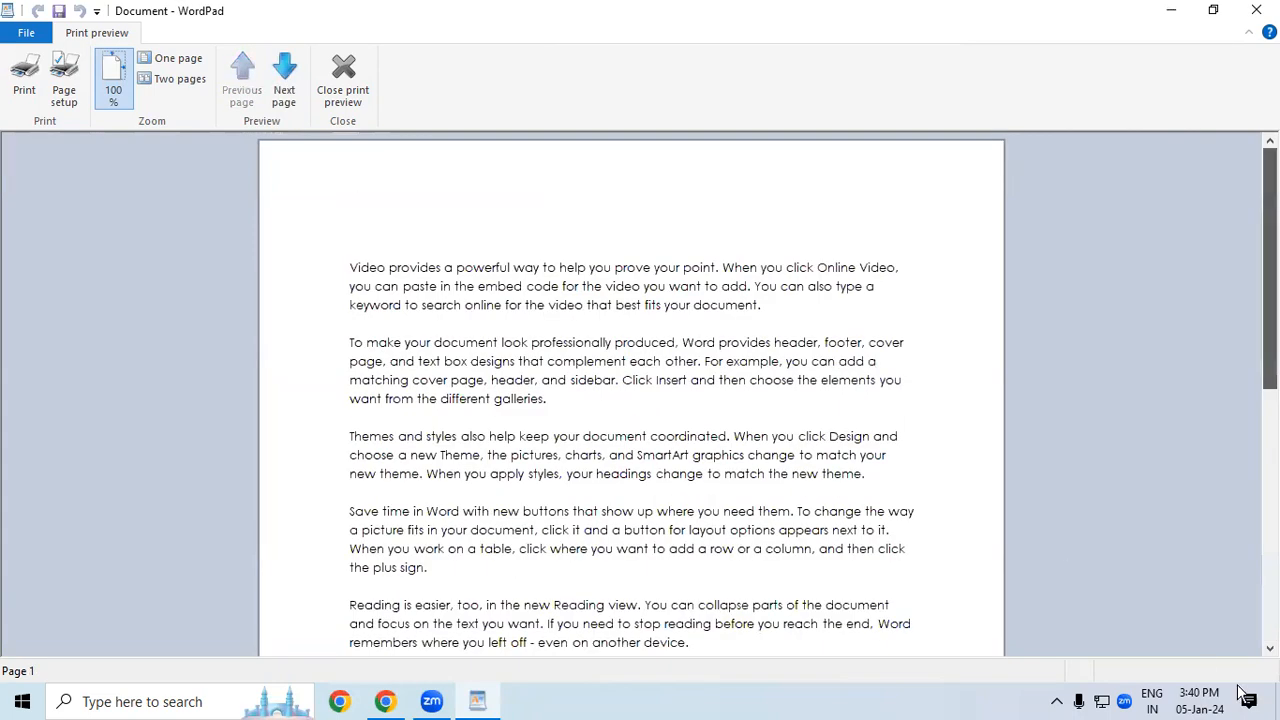
click(571, 495)
click(641, 577)
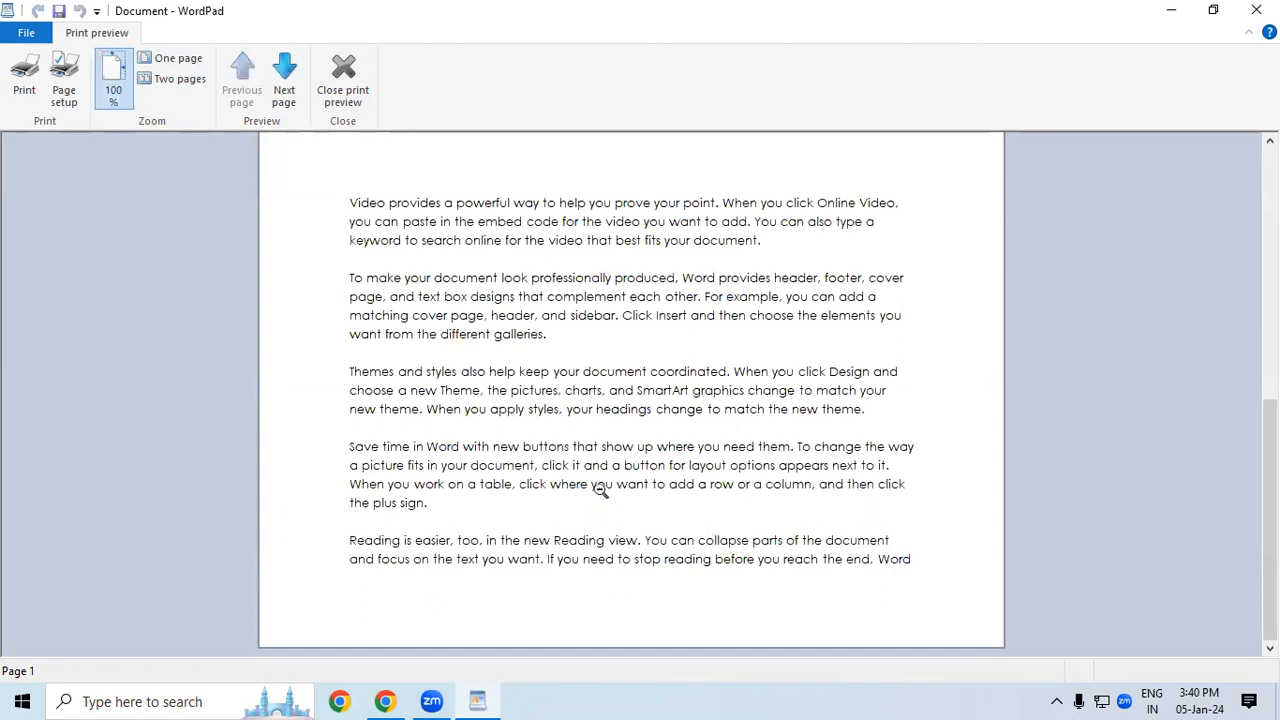
click(343, 95)
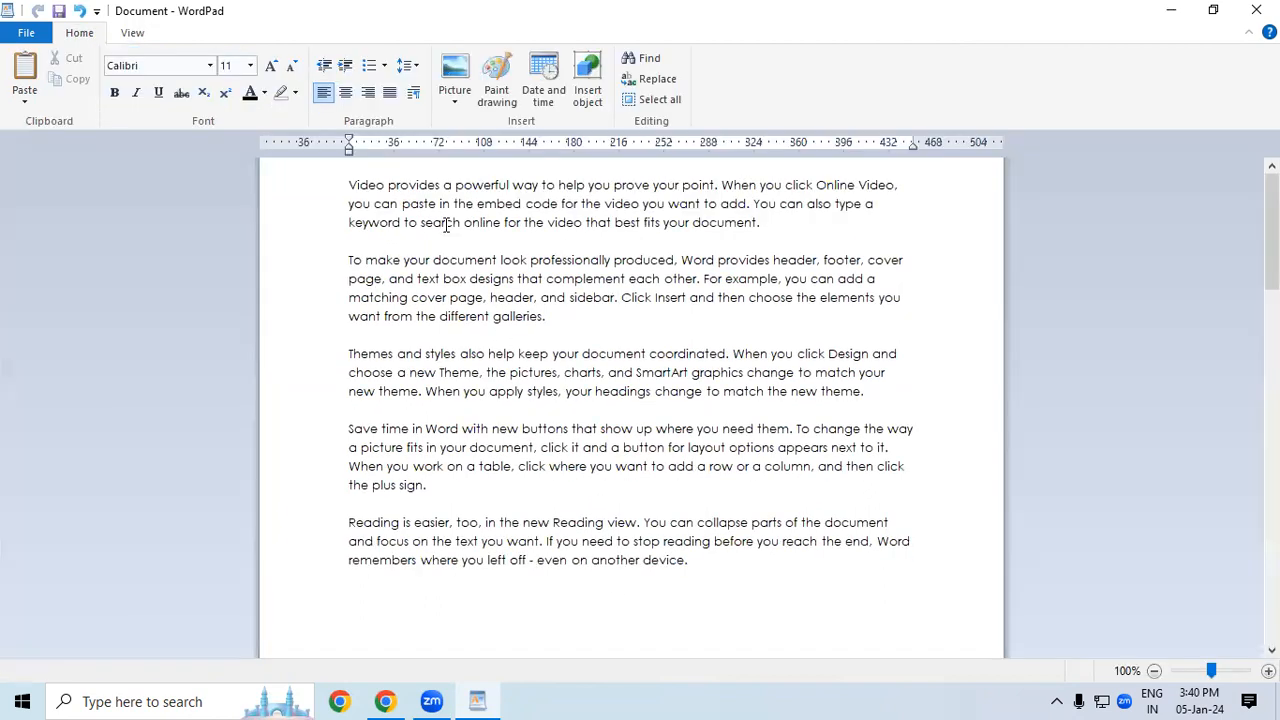
- Copy the first five paragraphs of the document, from "Video provides" through "another device."
click(26, 33)
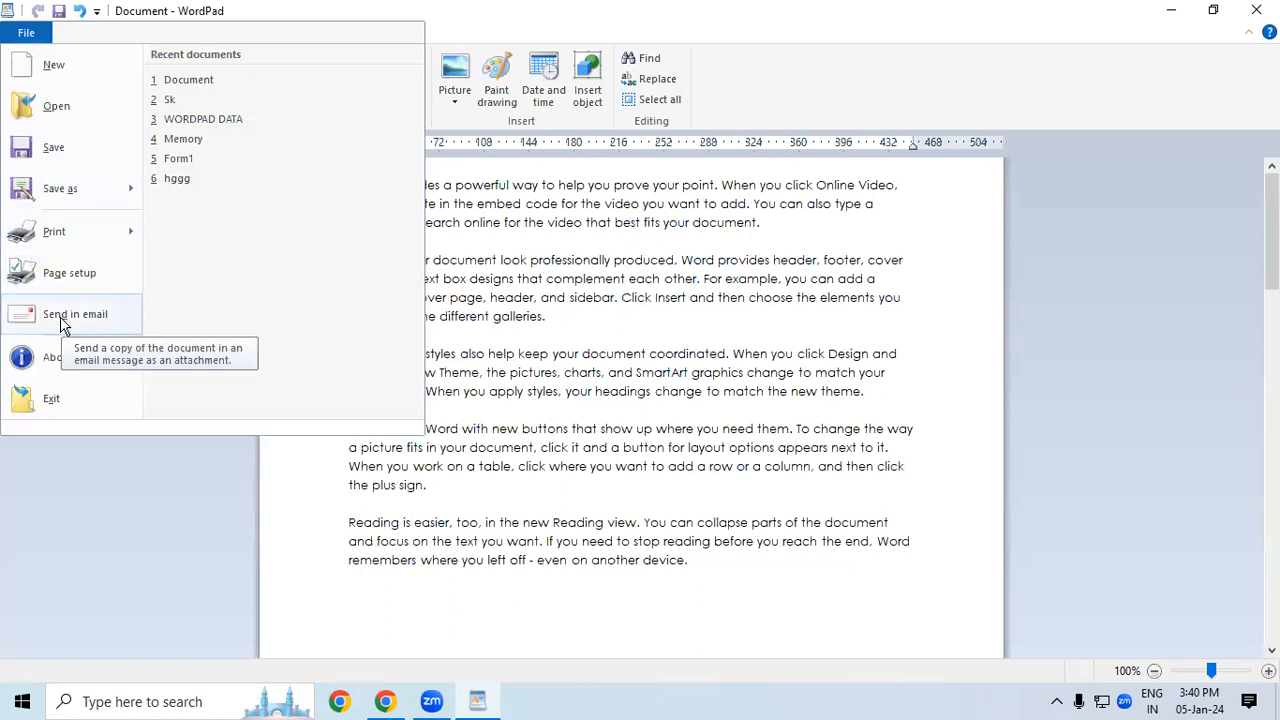
click(457, 541)
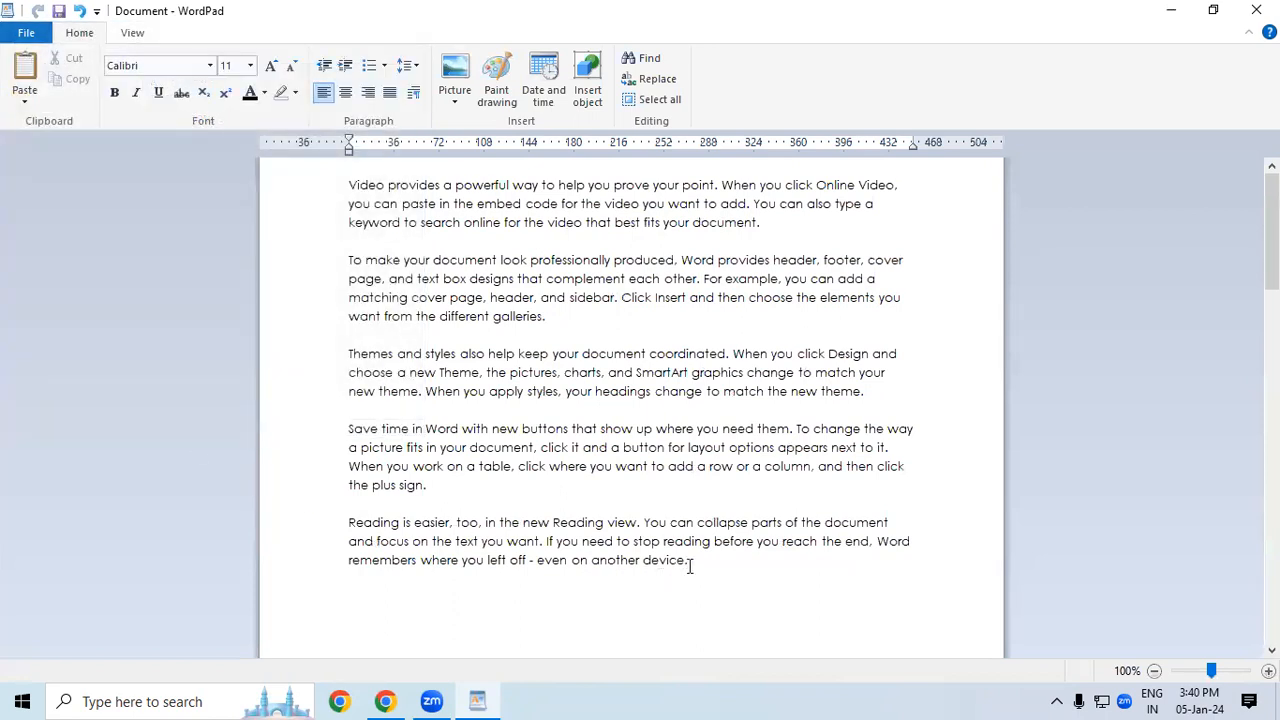
drag(690, 565, 349, 177)
key(ctrl+c)
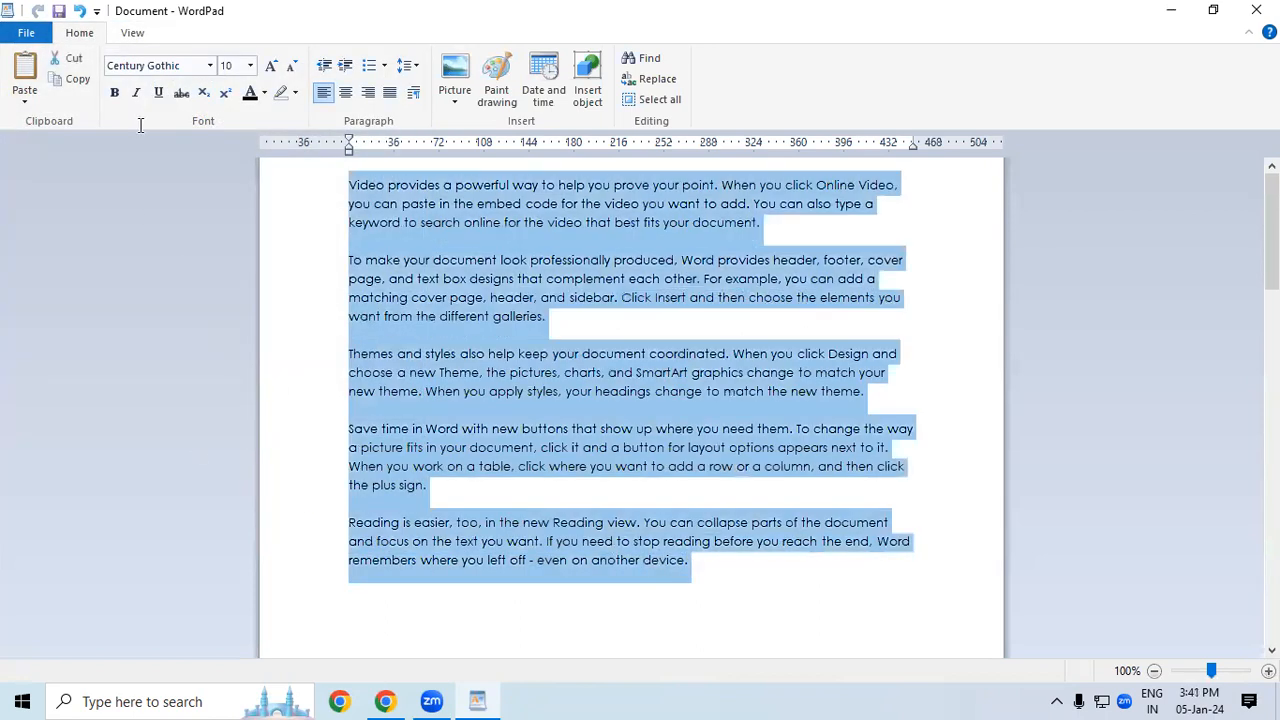
click(362, 280)
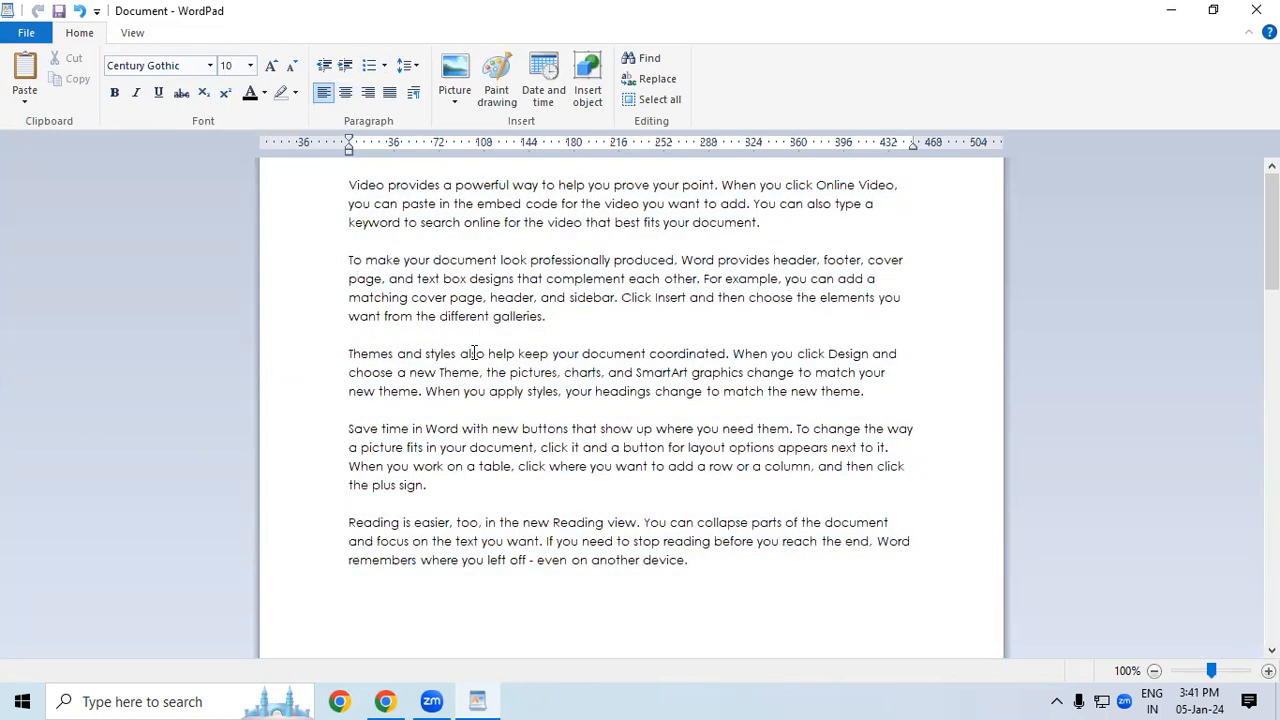
- Use Send in email to open a new Outlook message with the document attached
click(26, 33)
click(50, 315)
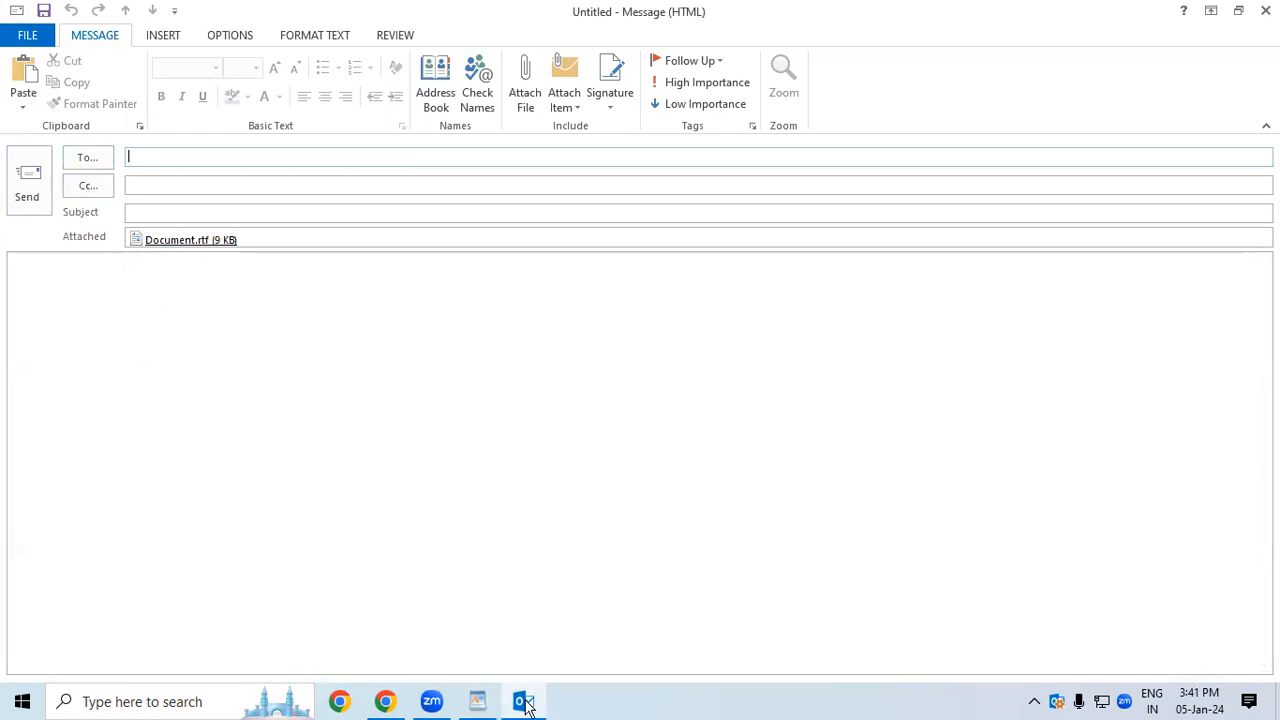
click(839, 701)
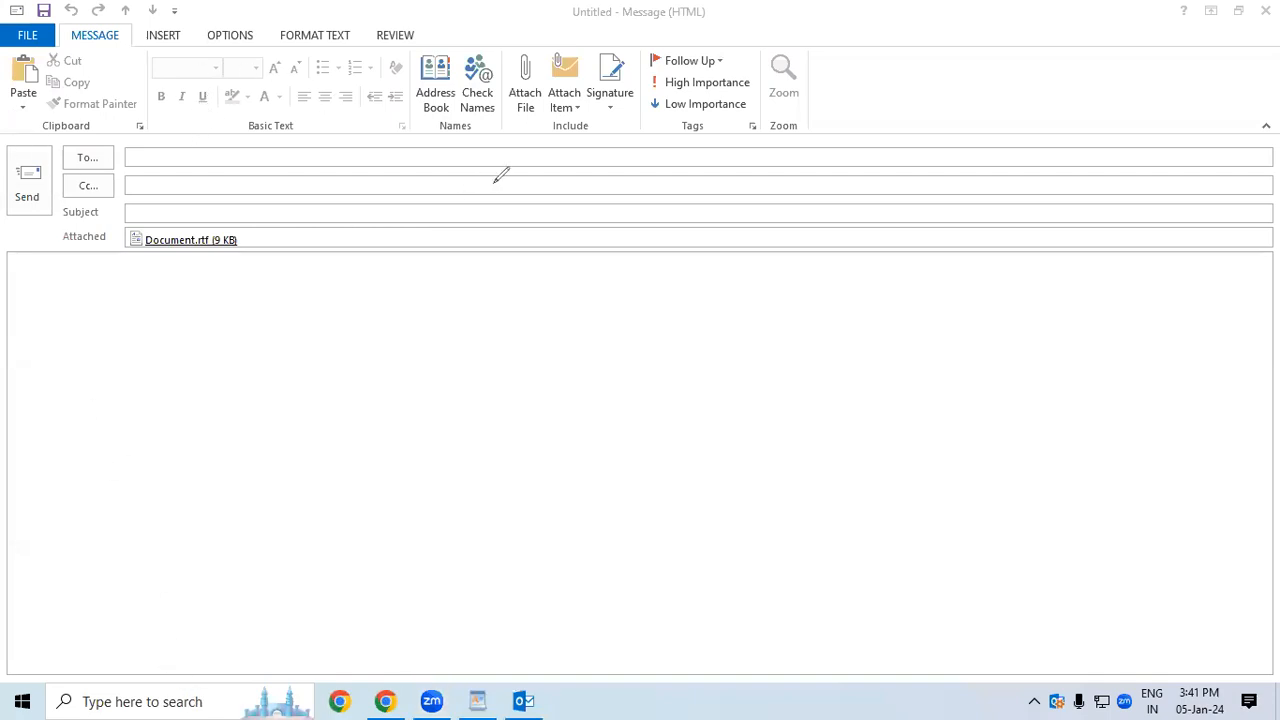
mouse_move(558, 170)
mouse_down()
mouse_move(574, 202)
mouse_move(604, 178)
mouse_up()
mouse_move(612, 170)
mouse_down()
mouse_move(620, 150)
mouse_move(642, 194)
mouse_move(658, 128)
mouse_up()
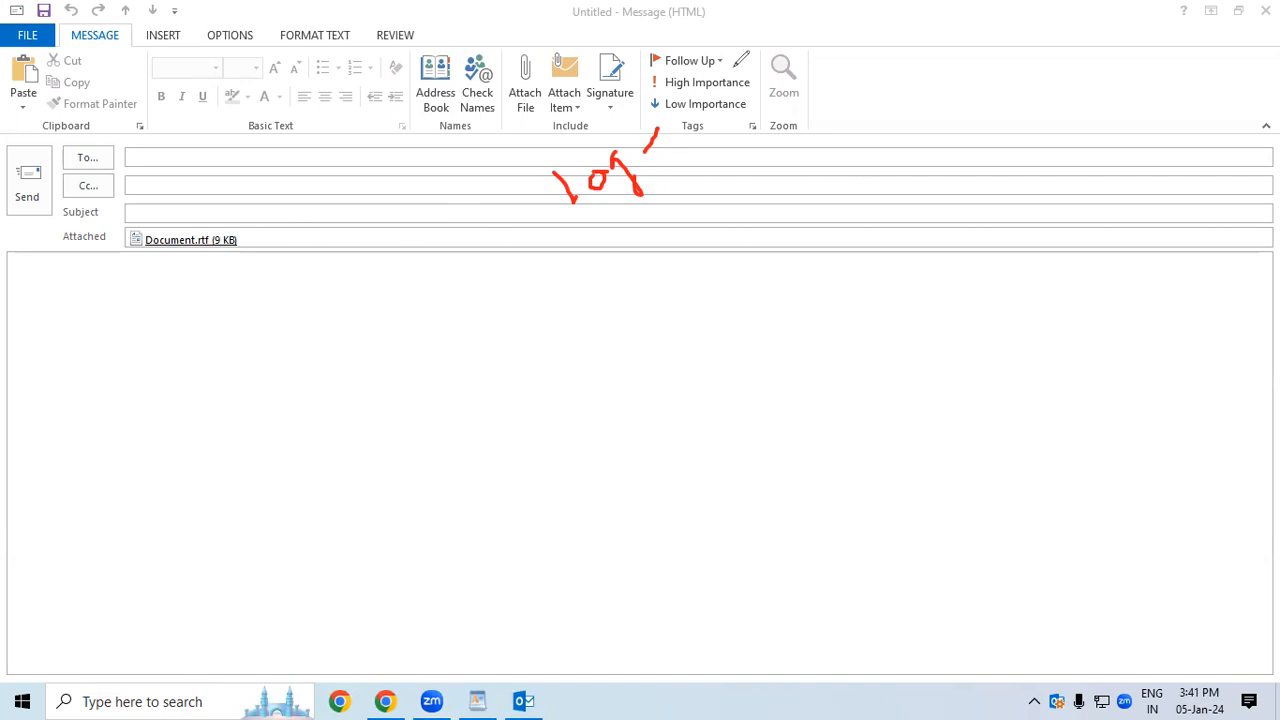
mouse_move(90, 200)
mouse_down()
mouse_move(114, 178)
mouse_move(90, 200)
mouse_up()
drag(133, 250, 168, 325)
mouse_move(192, 250)
mouse_down()
mouse_move(190, 279)
mouse_move(222, 266)
mouse_move(125, 292)
mouse_move(246, 280)
mouse_move(232, 265)
mouse_up()
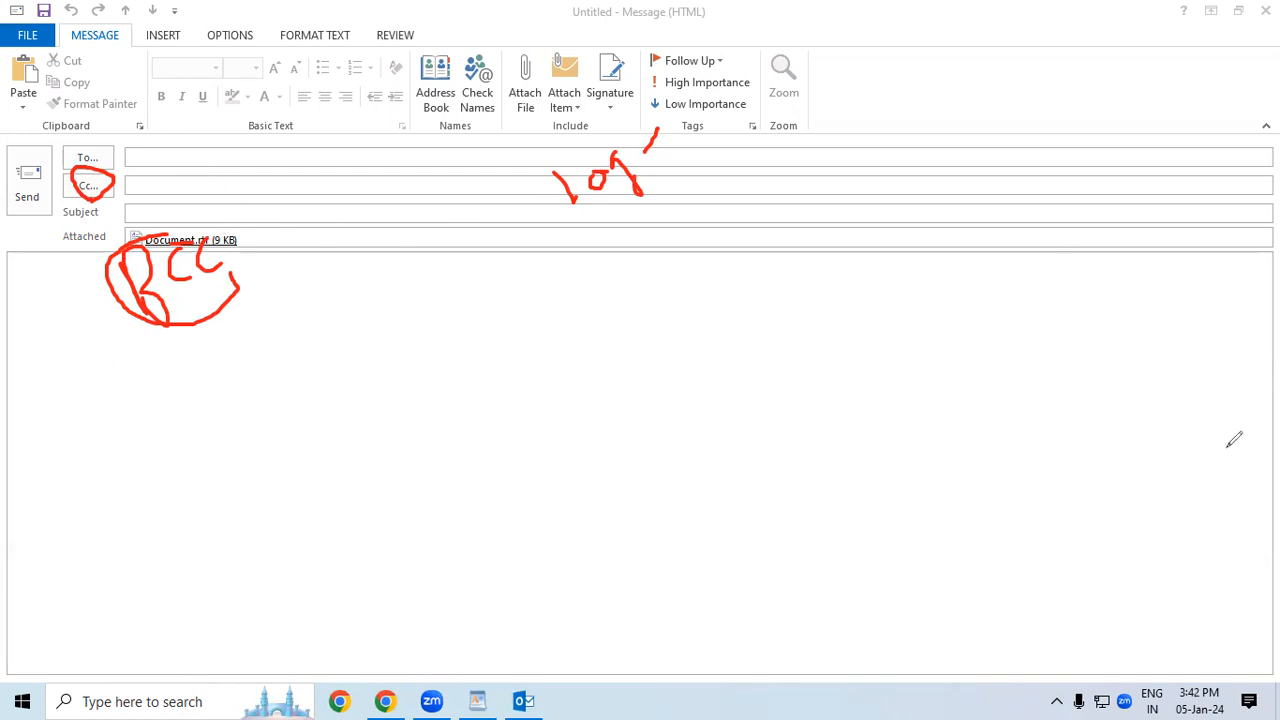
key(e)
mouse_move(205, 275)
mouse_down()
mouse_move(235, 270)
mouse_move(256, 230)
mouse_move(138, 210)
mouse_move(116, 234)
mouse_move(148, 264)
mouse_move(208, 272)
mouse_up()
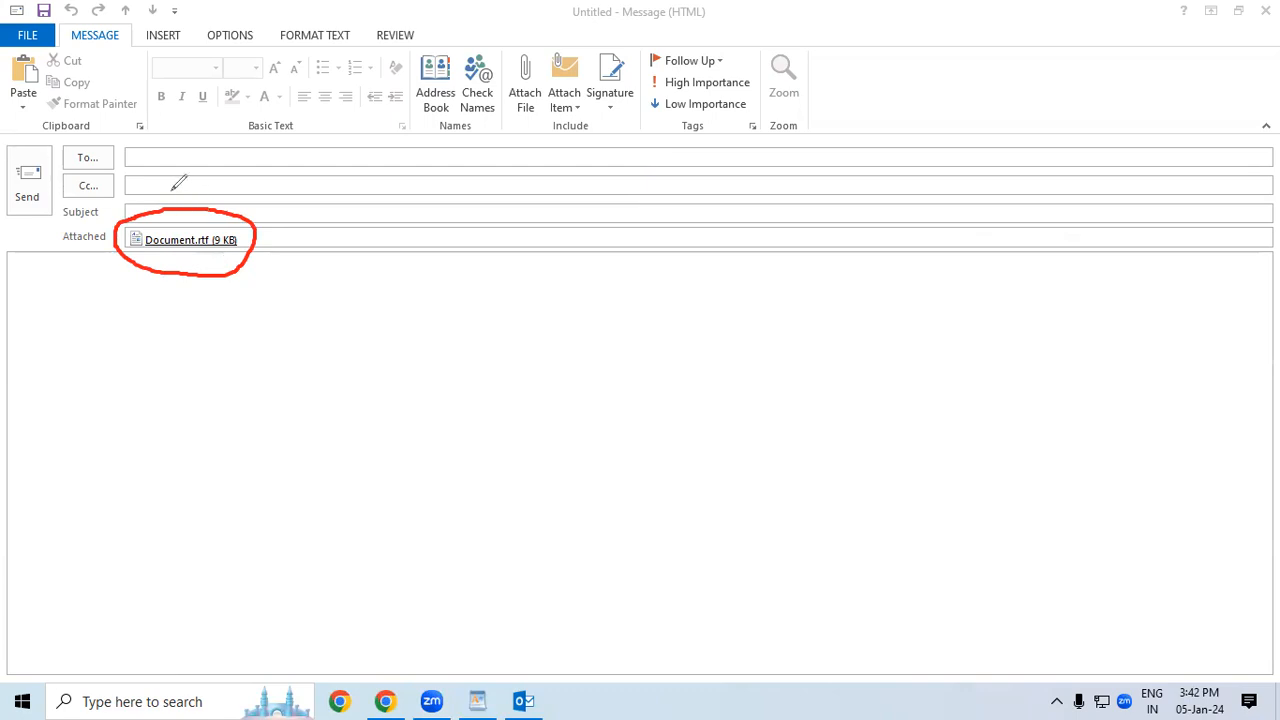
mouse_move(117, 187)
mouse_down()
mouse_move(152, 180)
mouse_move(152, 194)
mouse_up()
drag(125, 281, 130, 348)
mouse_move(196, 280)
mouse_down()
mouse_move(165, 300)
mouse_move(192, 318)
mouse_up()
drag(225, 280, 236, 300)
drag(178, 340, 232, 312)
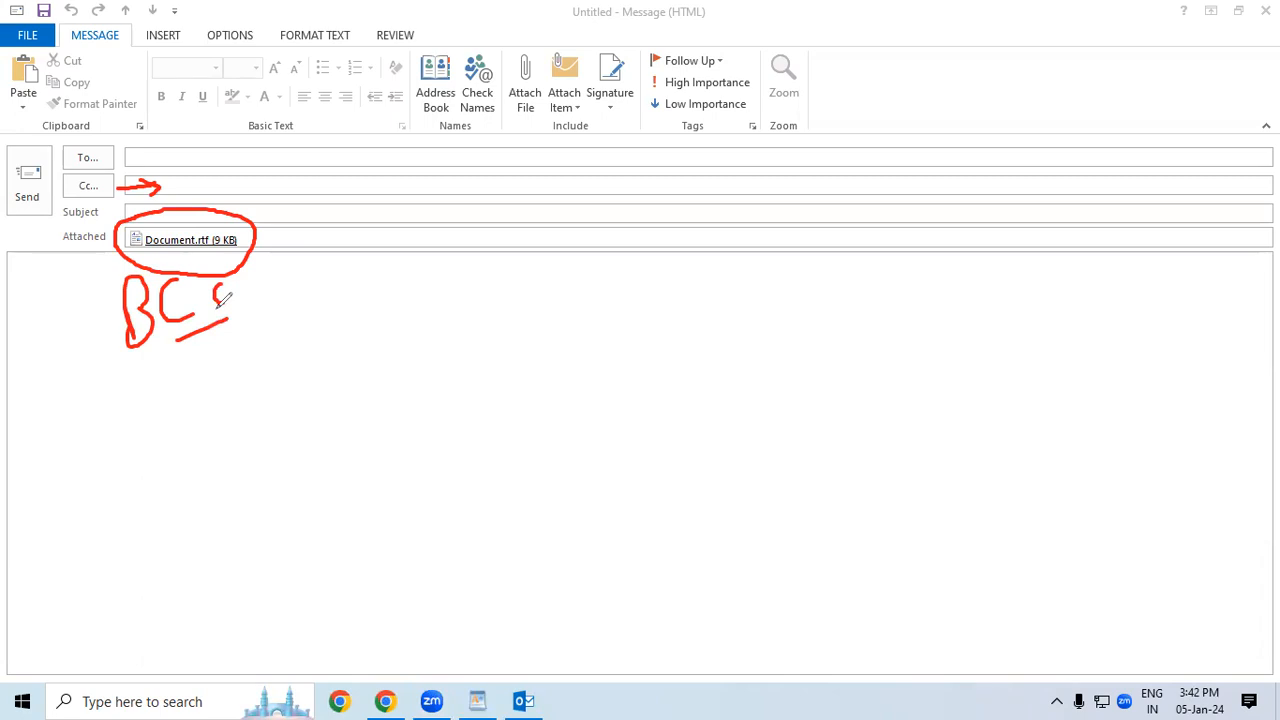
click(1217, 578)
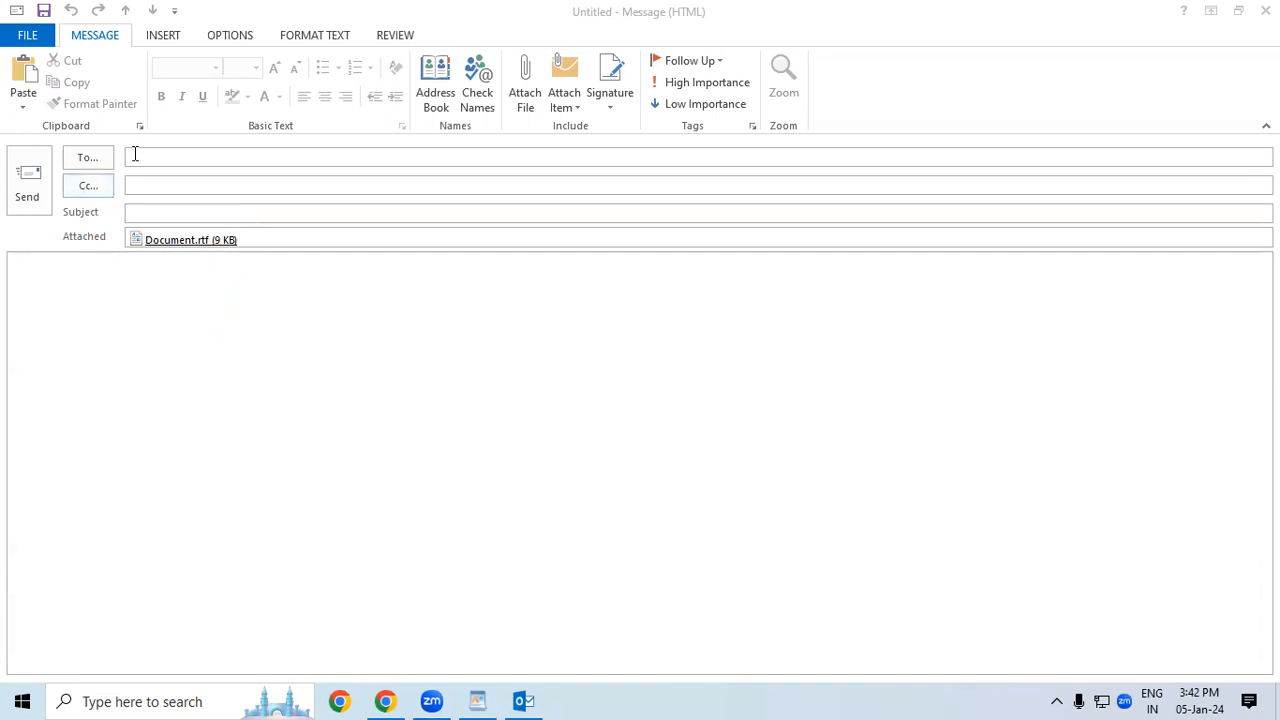
- Close the unsent email message, then view and dismiss the About WordPad information
click(22, 200)
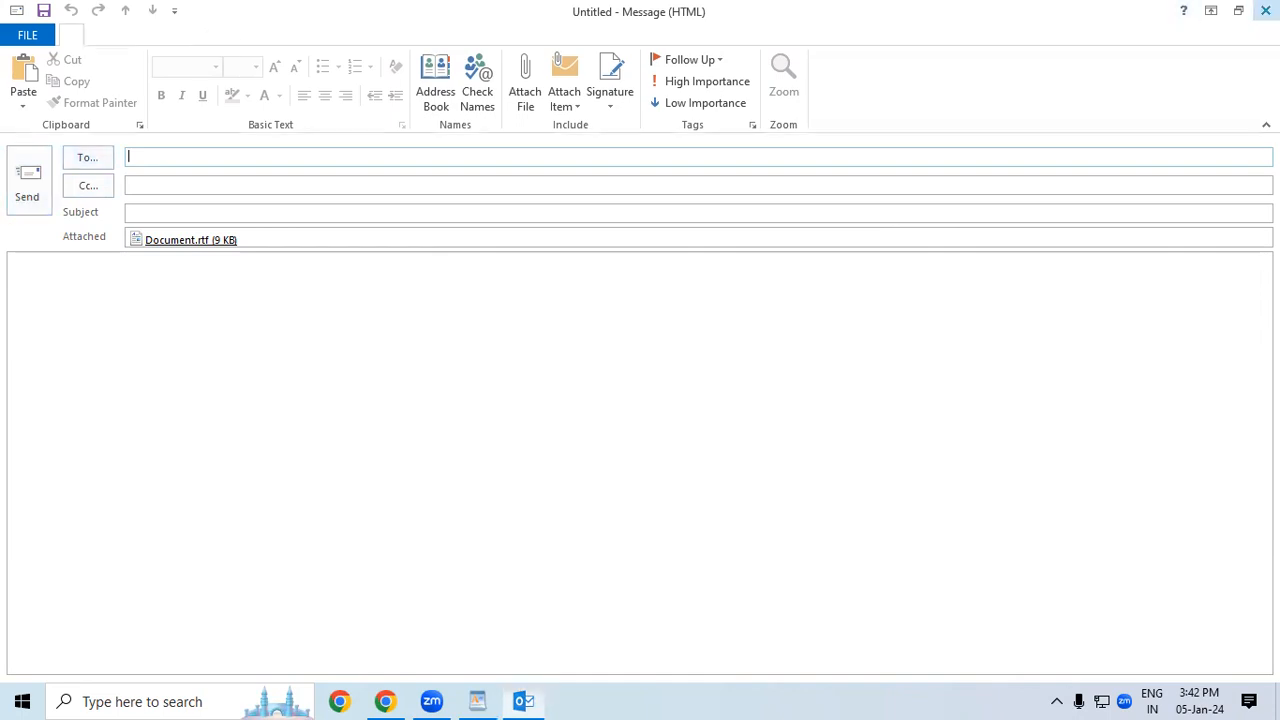
click(18, 31)
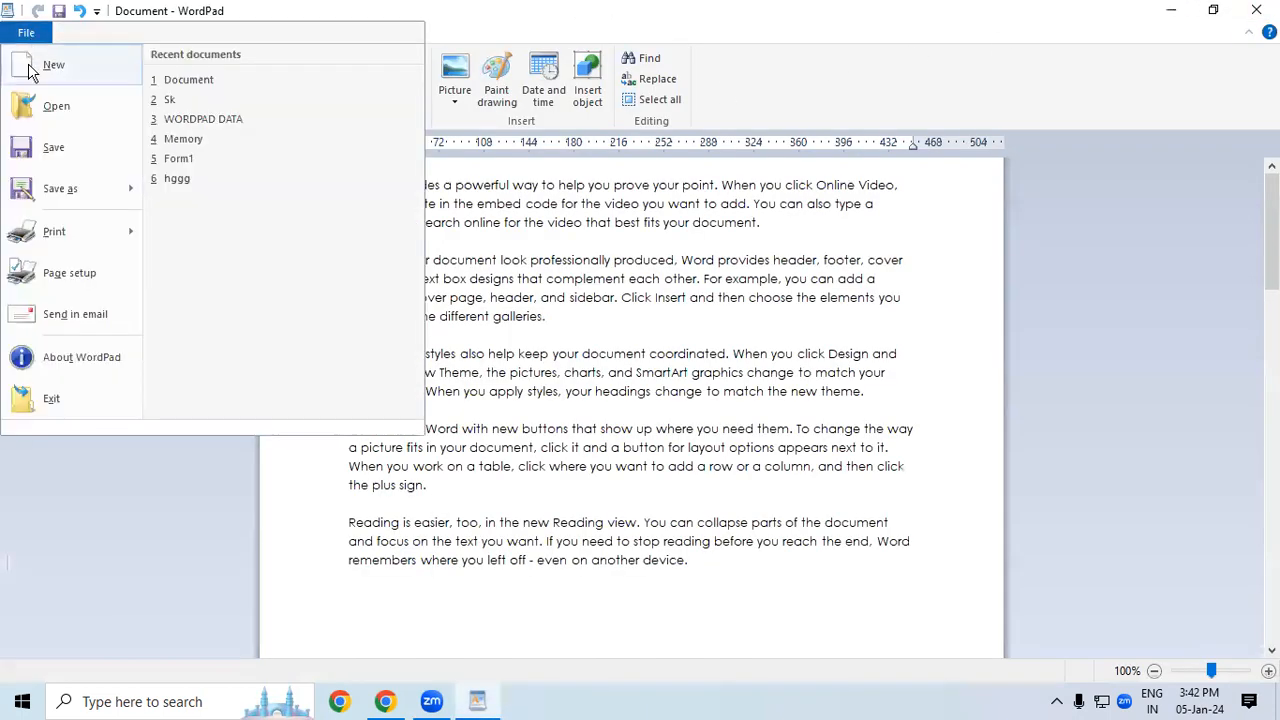
click(50, 356)
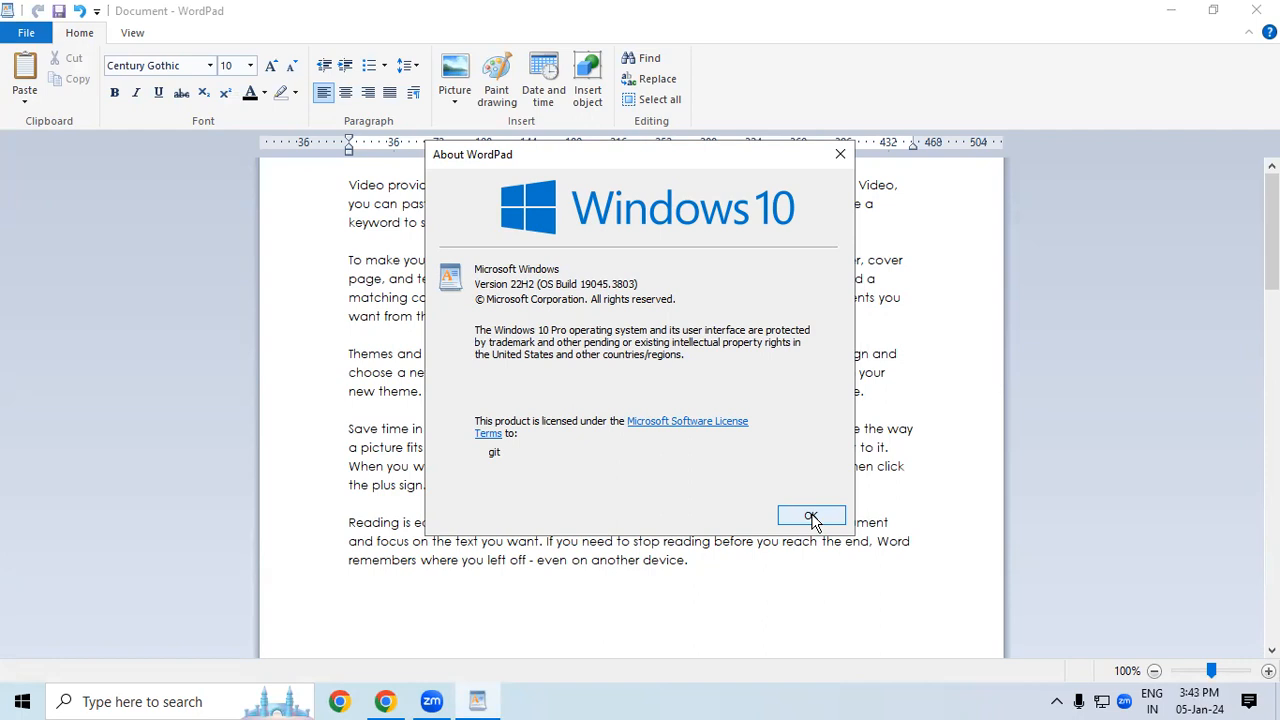
click(834, 153)
- Close WordPad with its Exit command
click(27, 39)
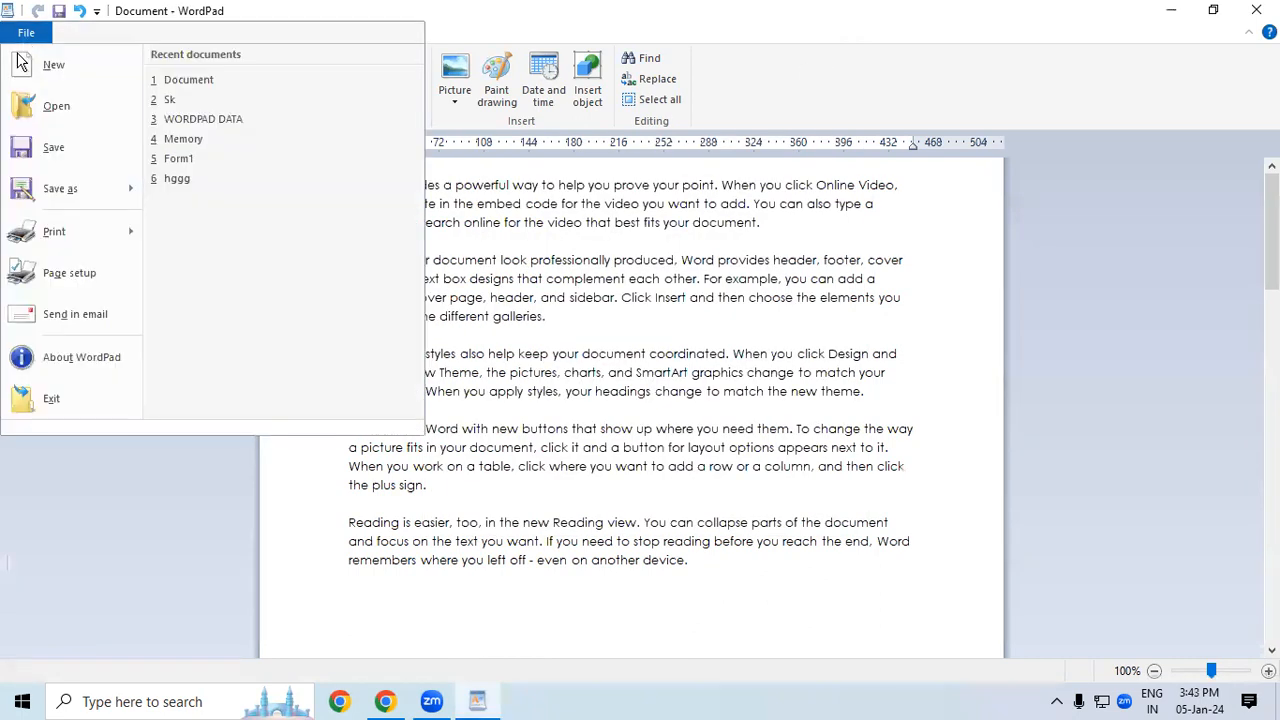
click(20, 133)
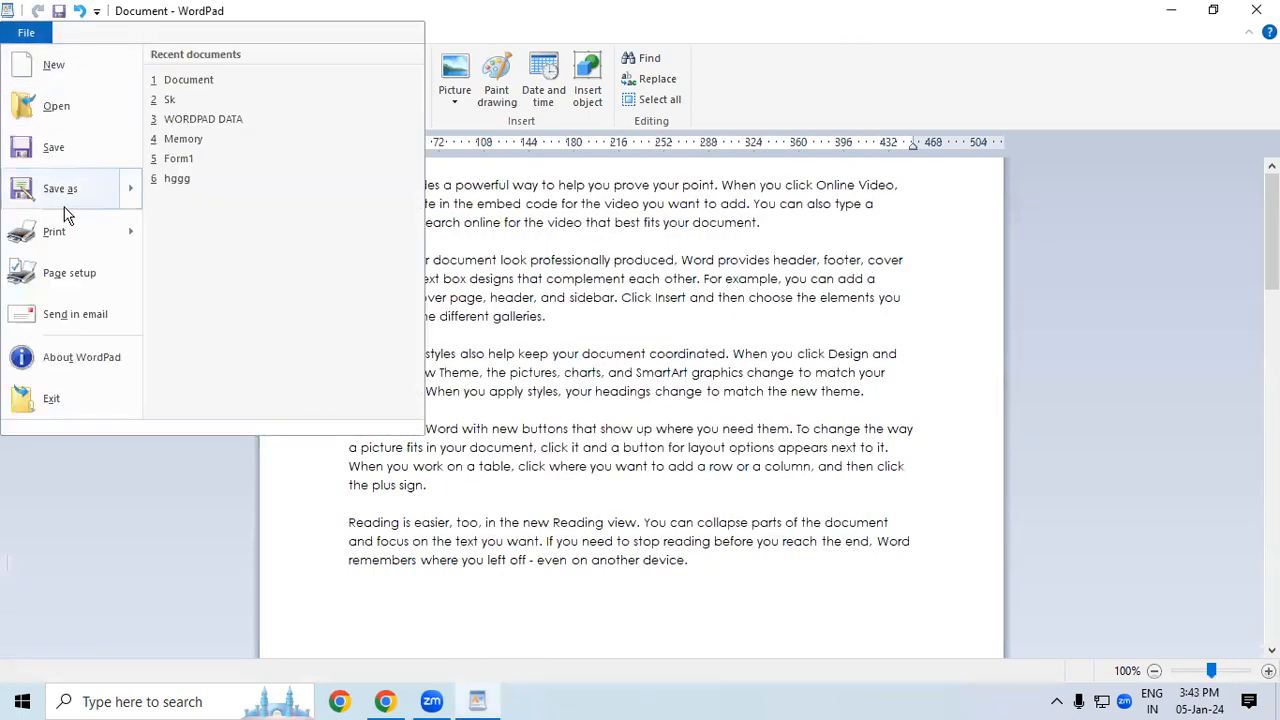
click(812, 400)
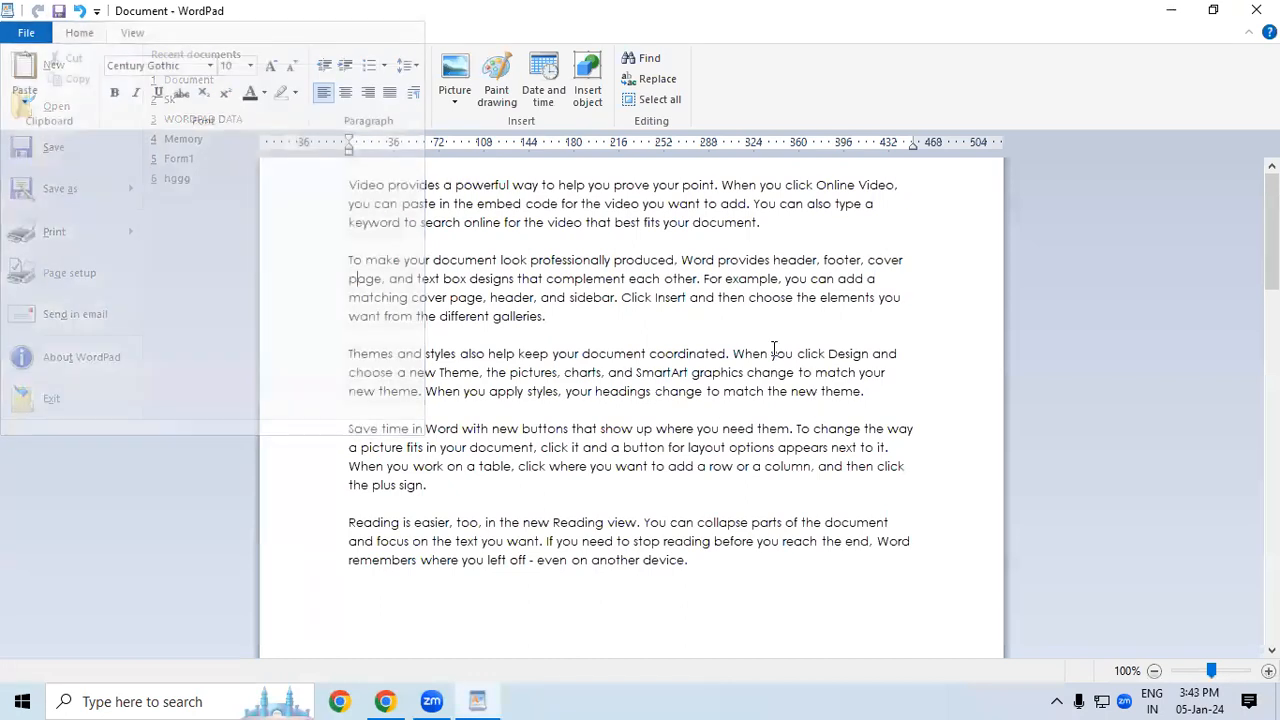
drag(372, 181, 689, 509)
click(529, 294)
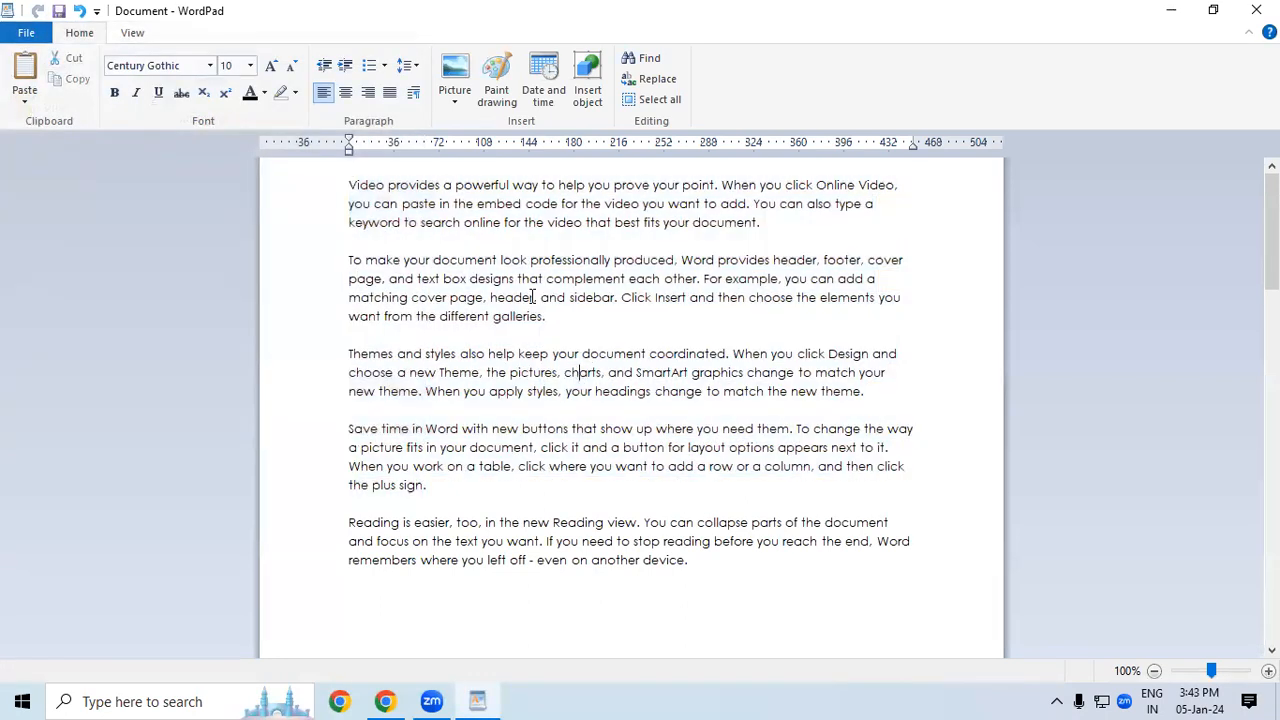
click(27, 33)
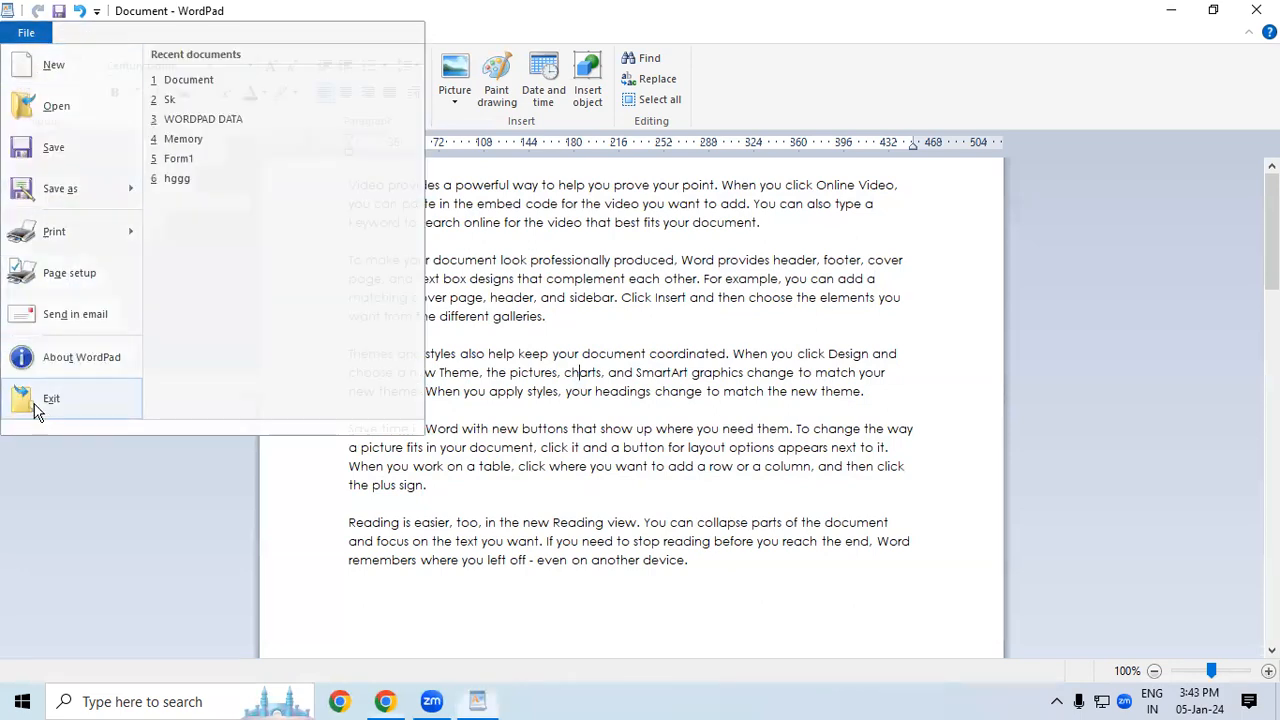
click(35, 407)
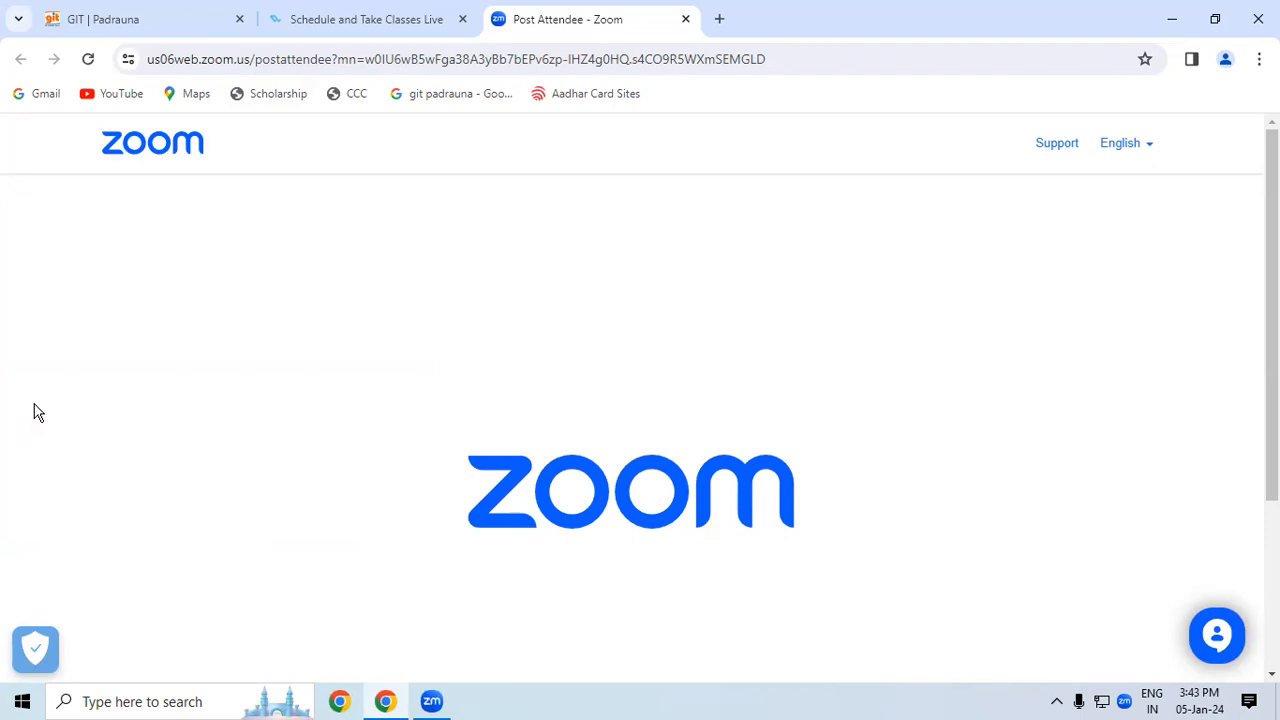
key(super+r)
click(158, 648)
click(1266, 11)
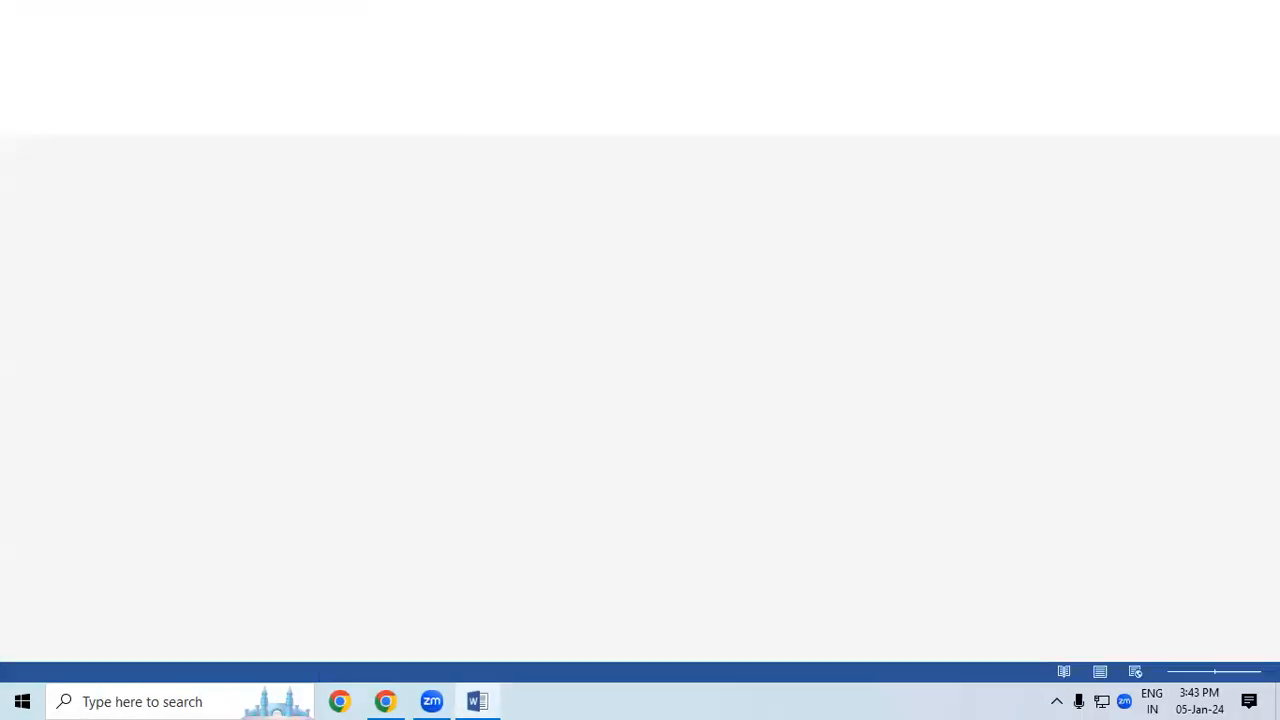
- Launch WordPad by running "wordpad" and paste the copied paragraphs into the blank document
key(super+r)
key(Down)
key(Down)
key(Down)
key(Up)
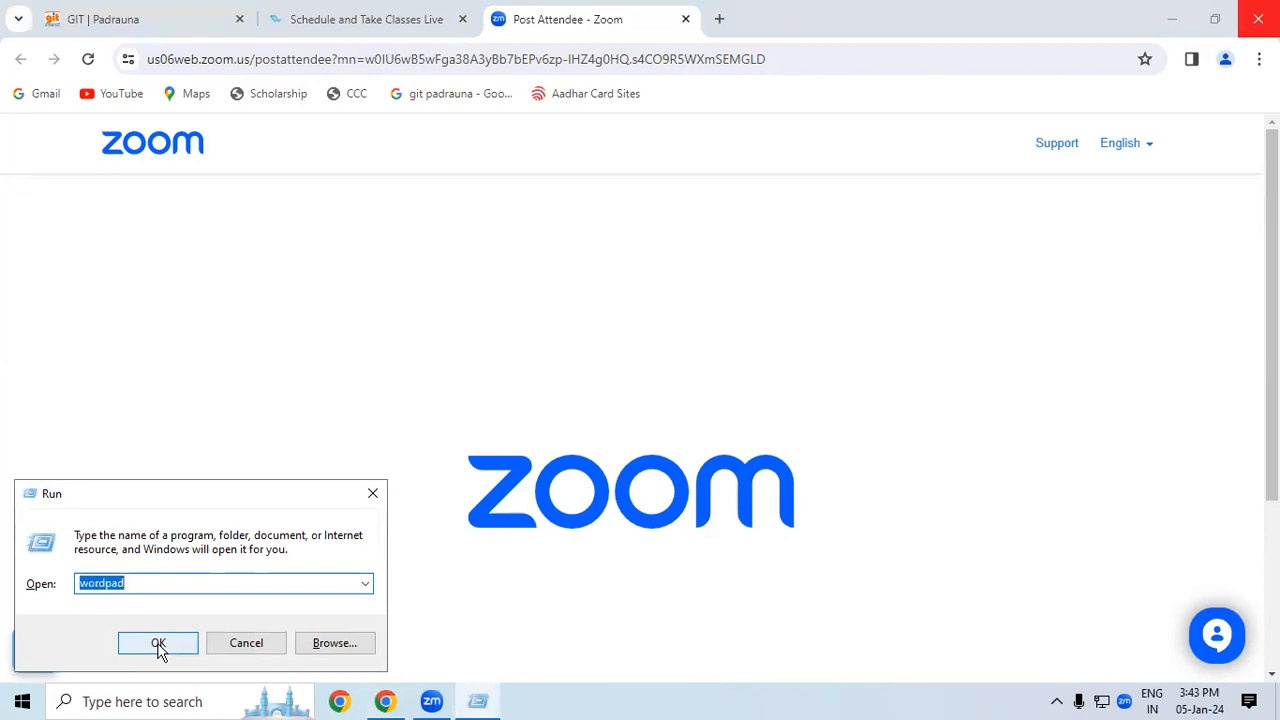
click(158, 645)
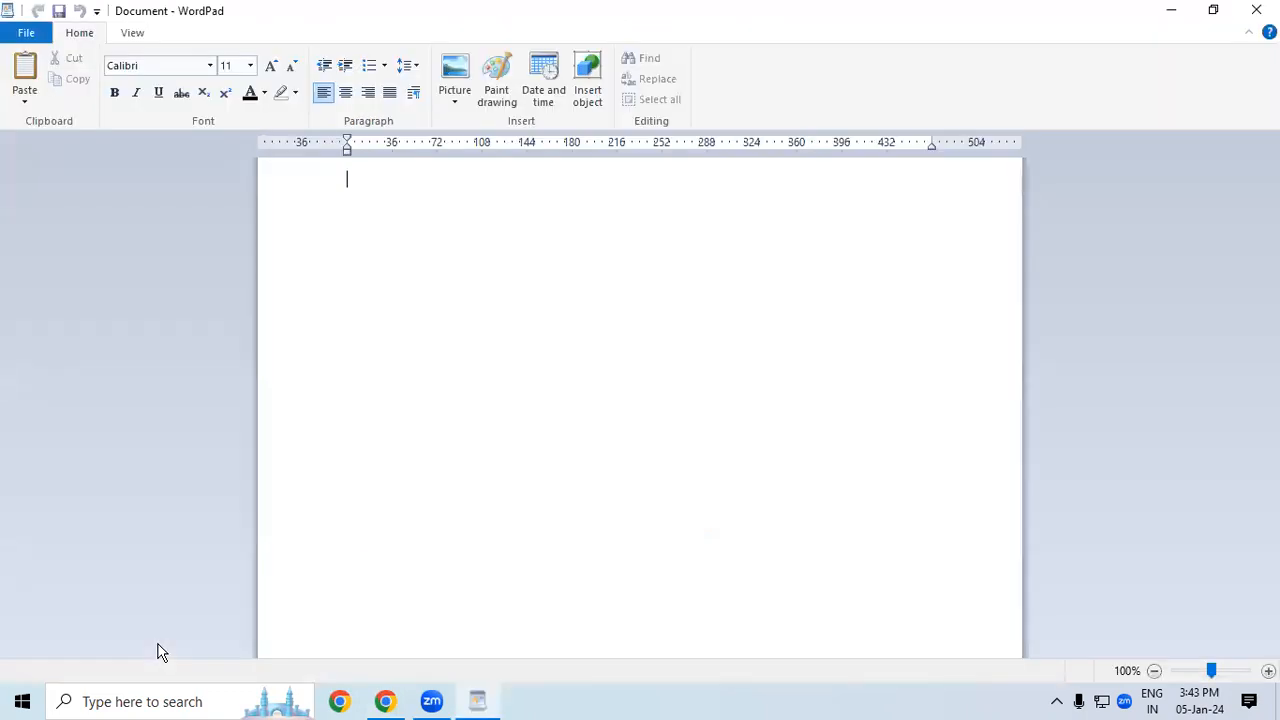
key(ctrl+v)
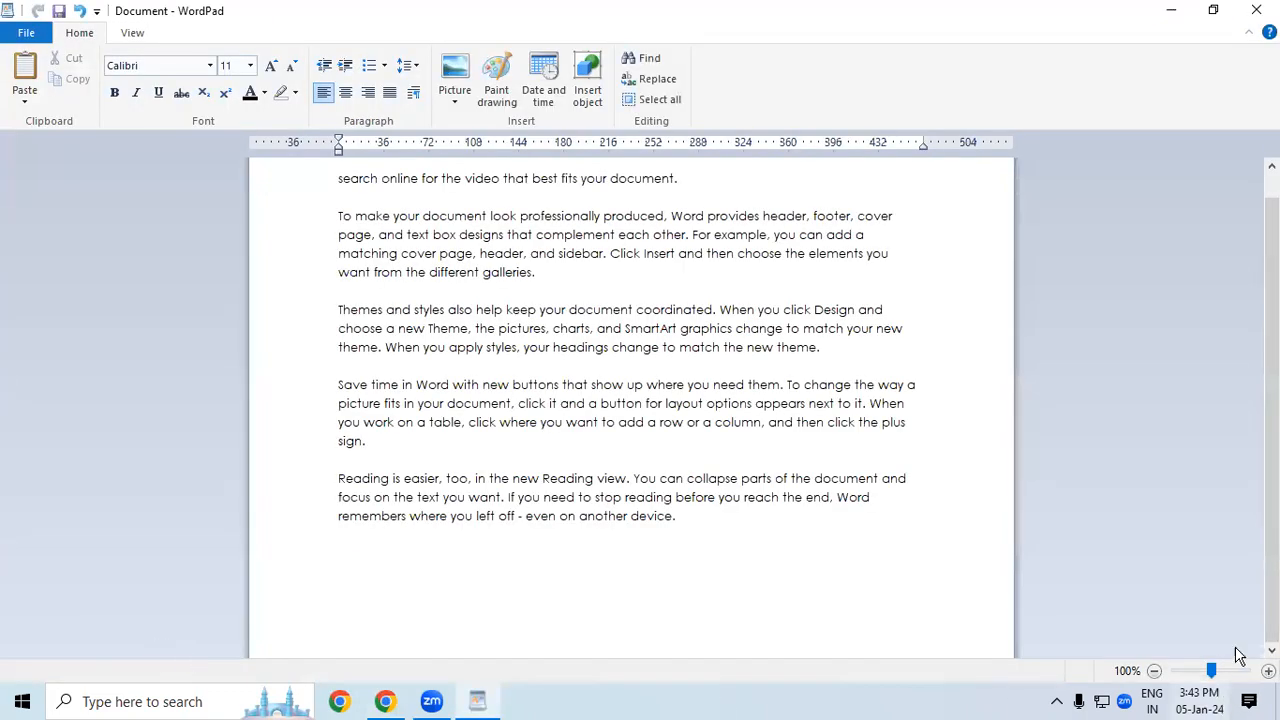
scroll(1235, 200, up, 1)
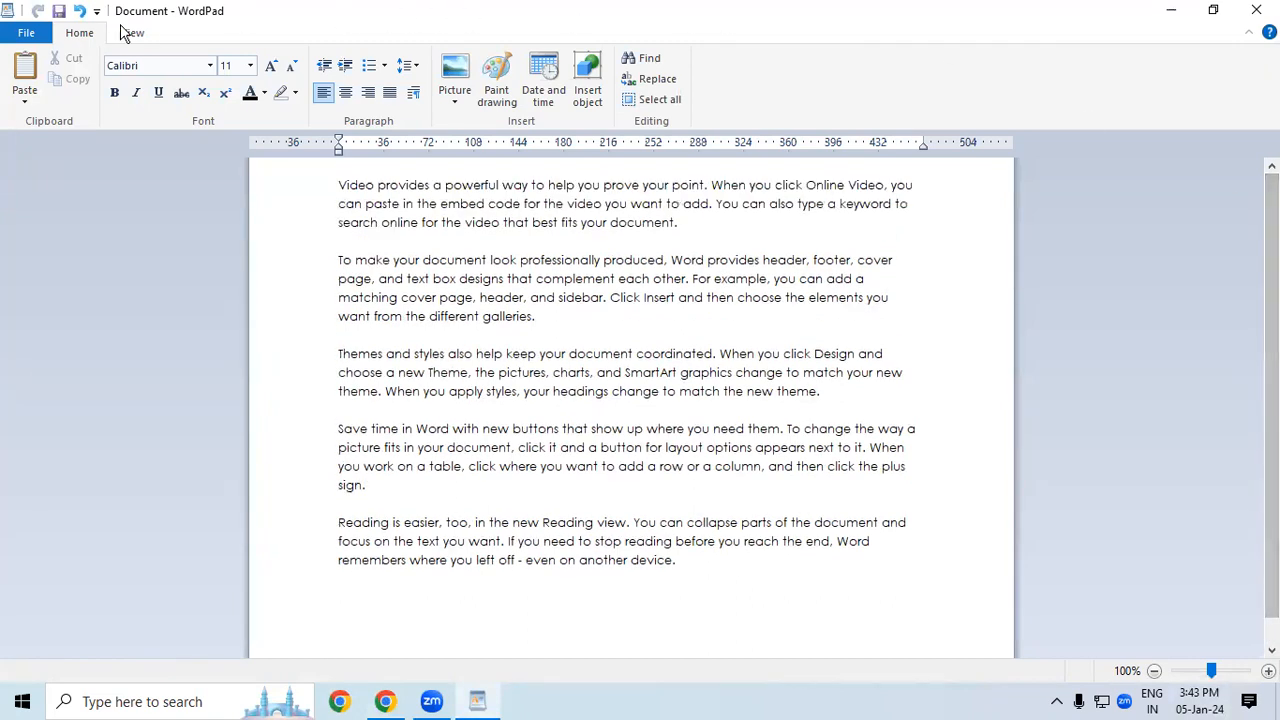
click(24, 33)
click(592, 334)
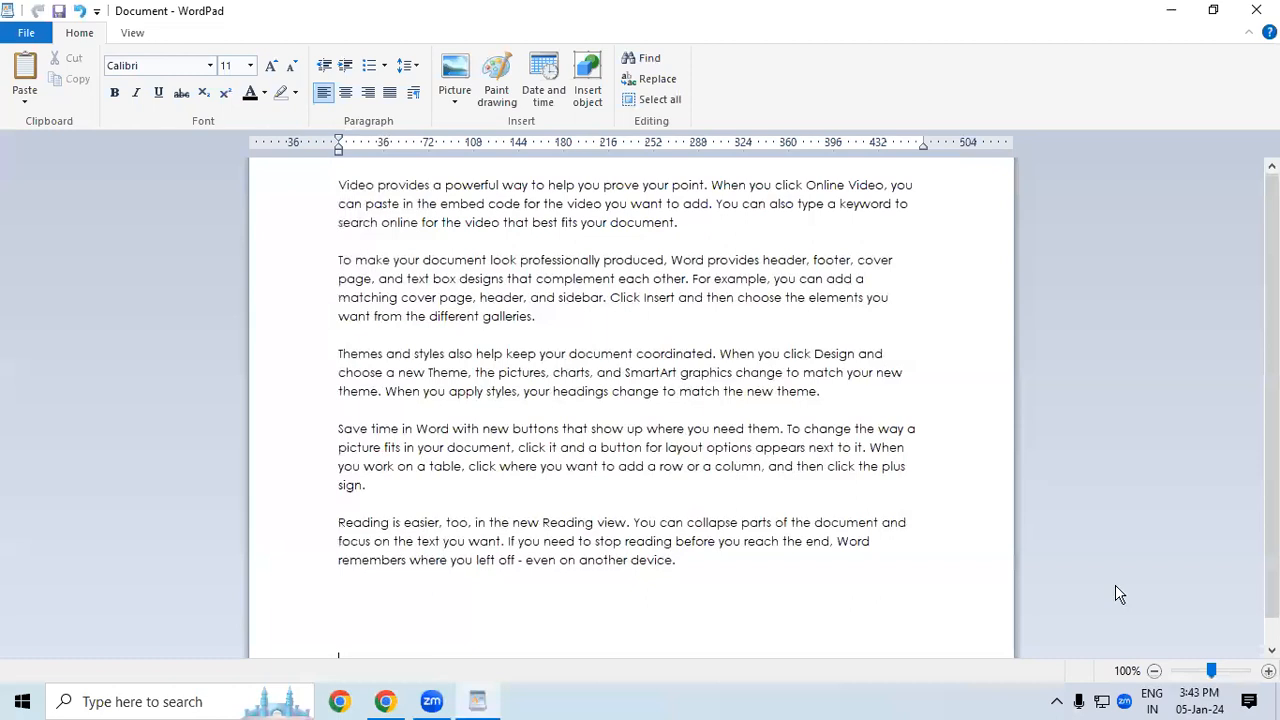
mouse_move(78, 129)
mouse_down()
mouse_move(88, 113)
mouse_move(50, 98)
mouse_move(18, 108)
mouse_move(17, 122)
mouse_move(63, 138)
mouse_up()
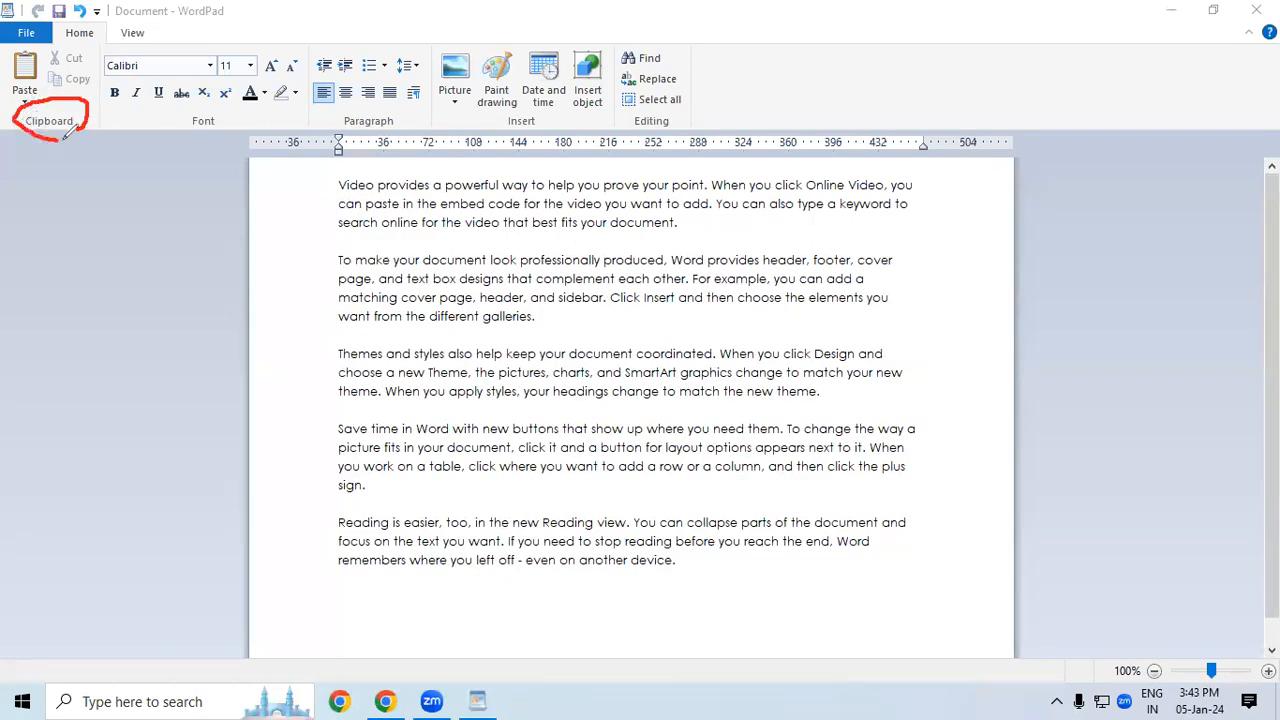
- Circle the Font, Paragraph, Insert and Editing group labels with the annotation pen, then clear the markings
mouse_move(170, 126)
mouse_down()
mouse_move(226, 109)
mouse_move(200, 132)
mouse_move(170, 114)
mouse_up()
mouse_move(362, 108)
mouse_down()
mouse_move(338, 138)
mouse_move(414, 126)
mouse_move(356, 104)
mouse_up()
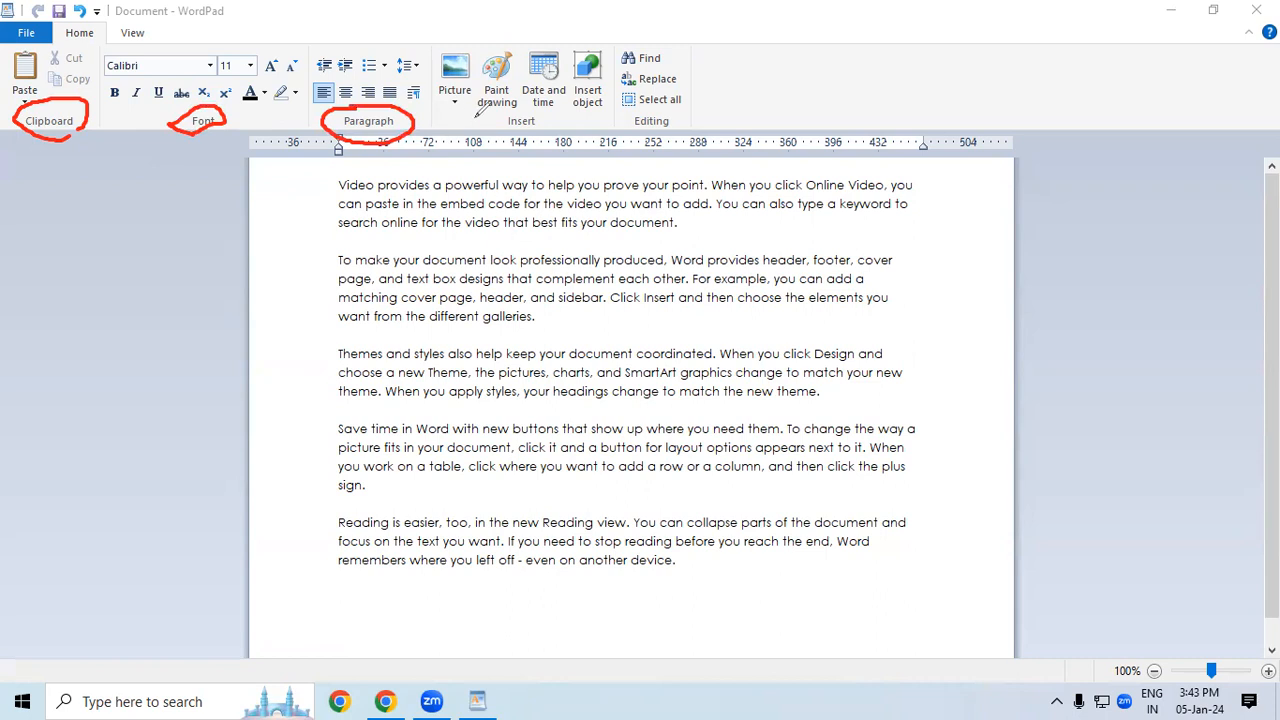
drag(516, 112, 503, 111)
mouse_move(540, 128)
mouse_down()
mouse_move(542, 112)
mouse_move(522, 108)
mouse_up()
mouse_move(668, 112)
mouse_down()
mouse_move(628, 126)
mouse_move(686, 122)
mouse_move(658, 110)
mouse_up()
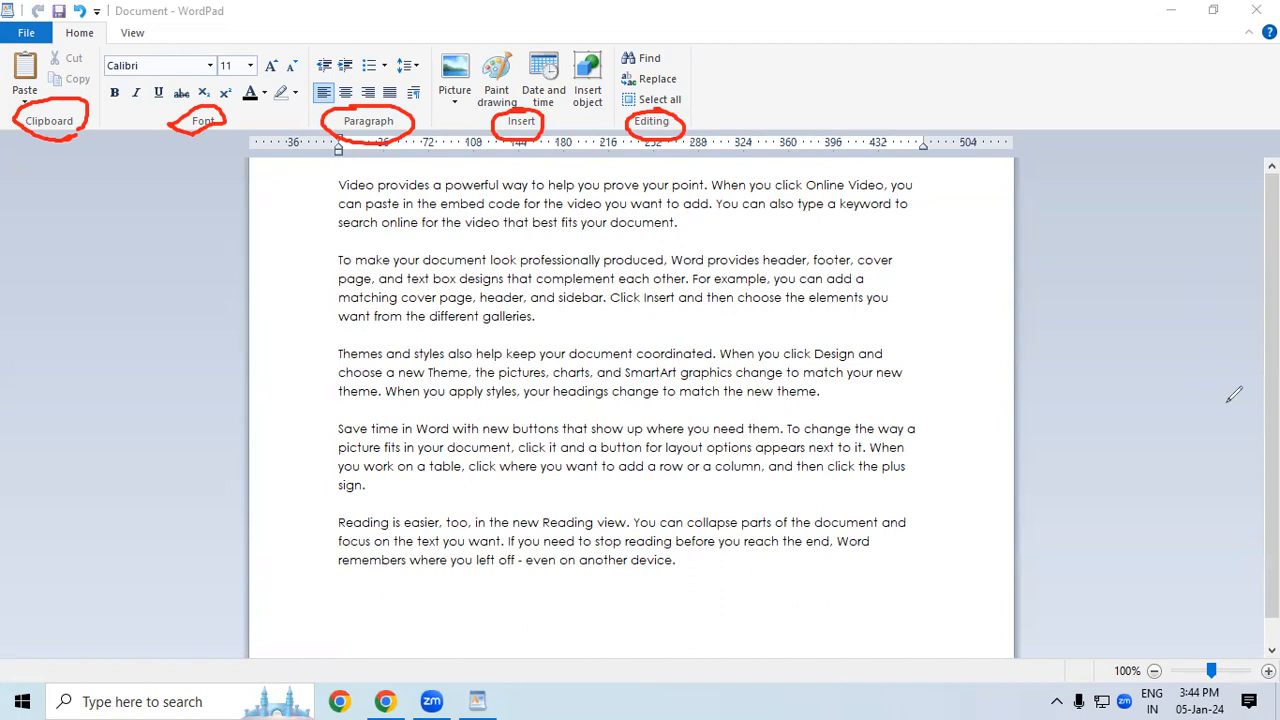
click(1226, 446)
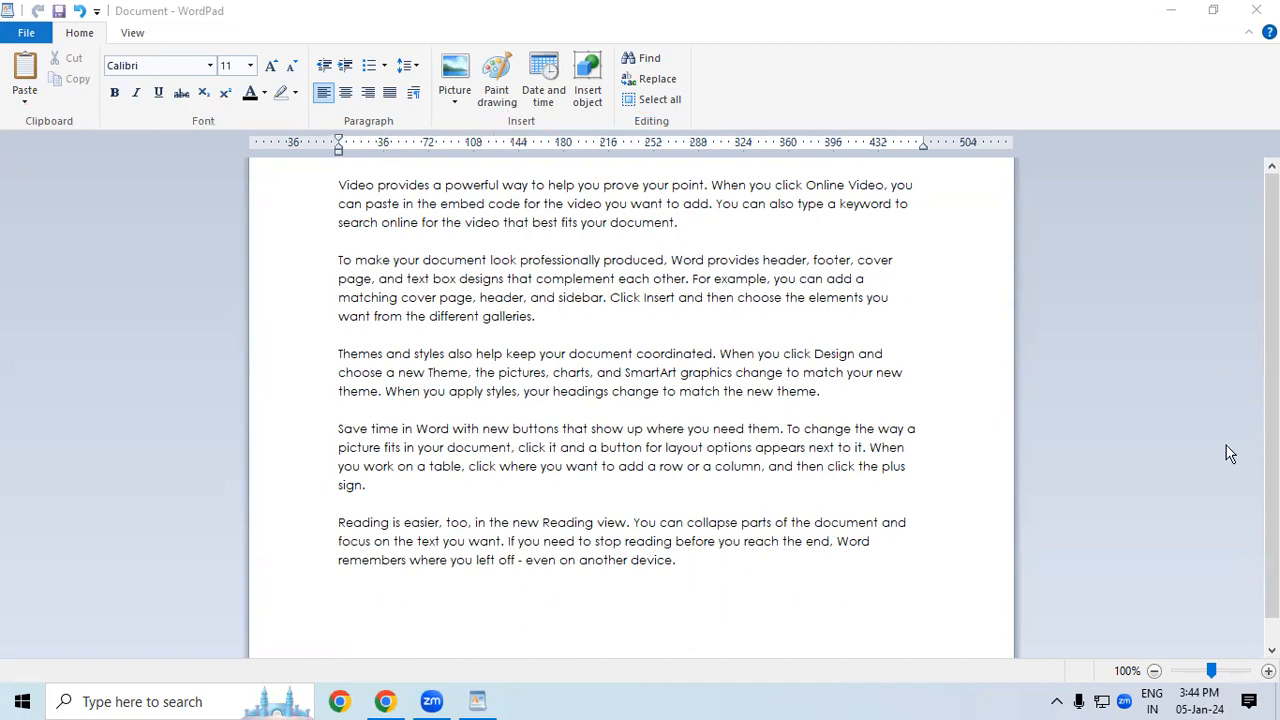
click(914, 318)
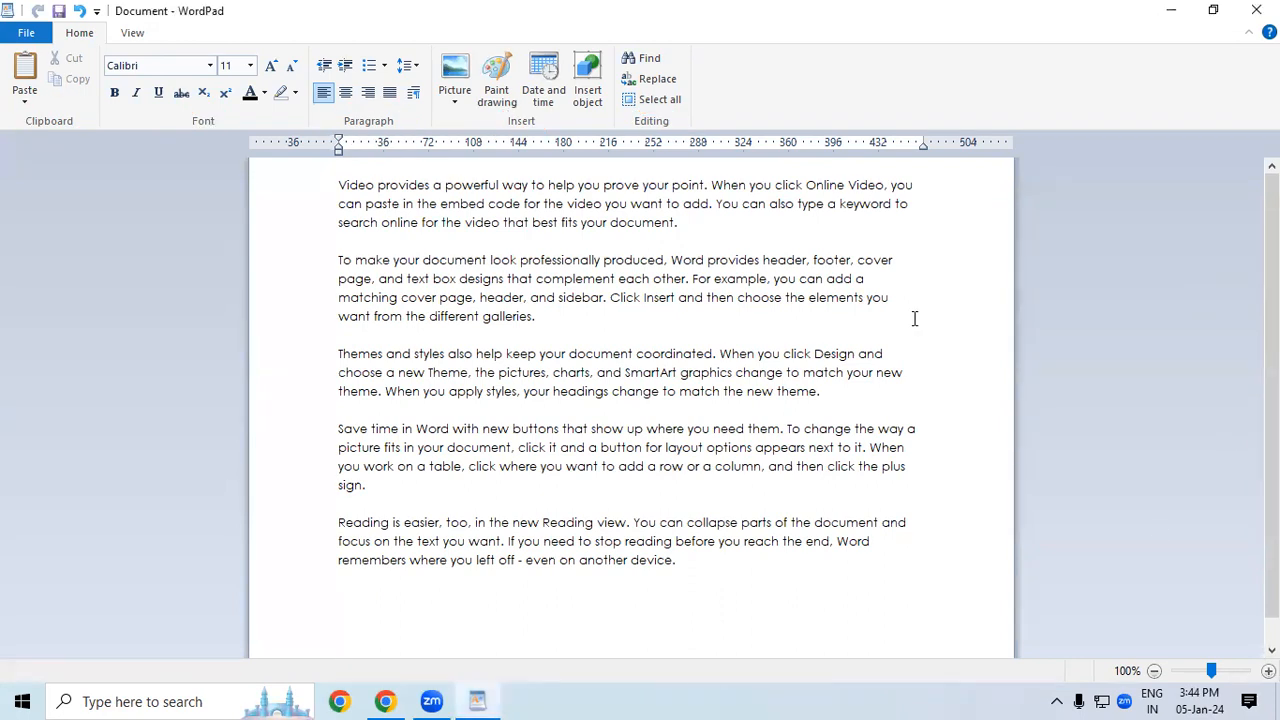
click(36, 37)
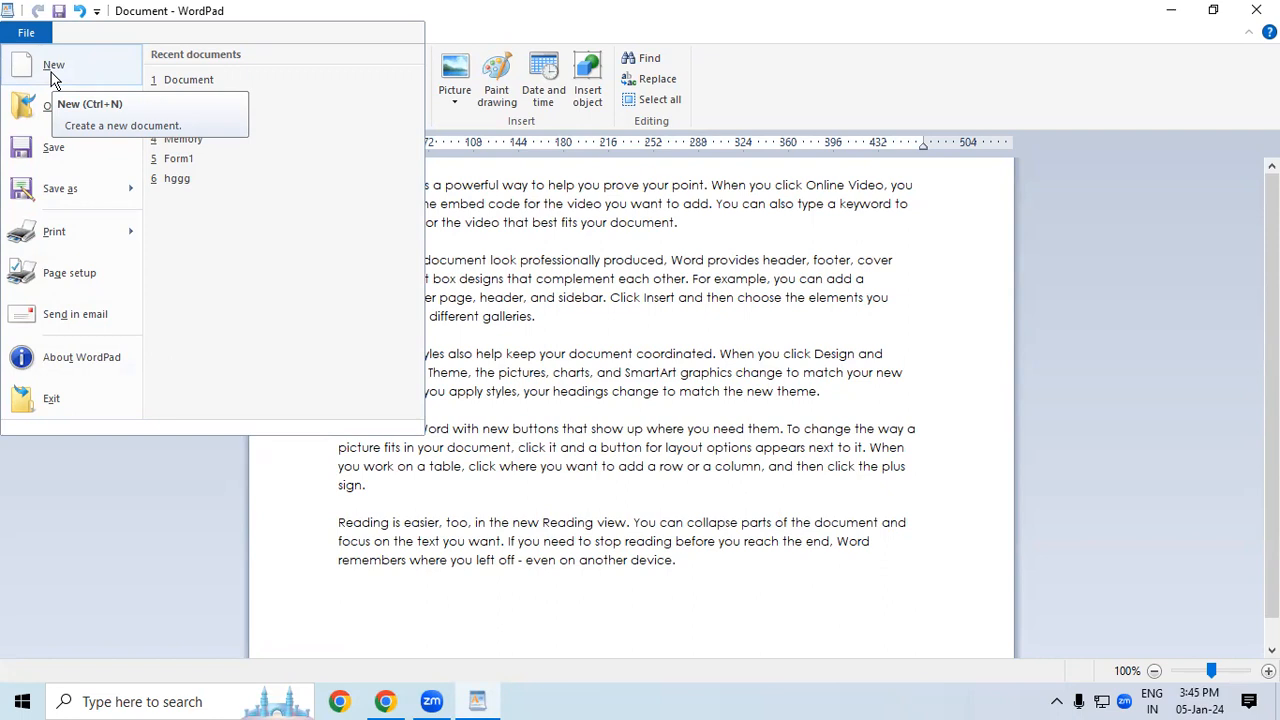
click(500, 222)
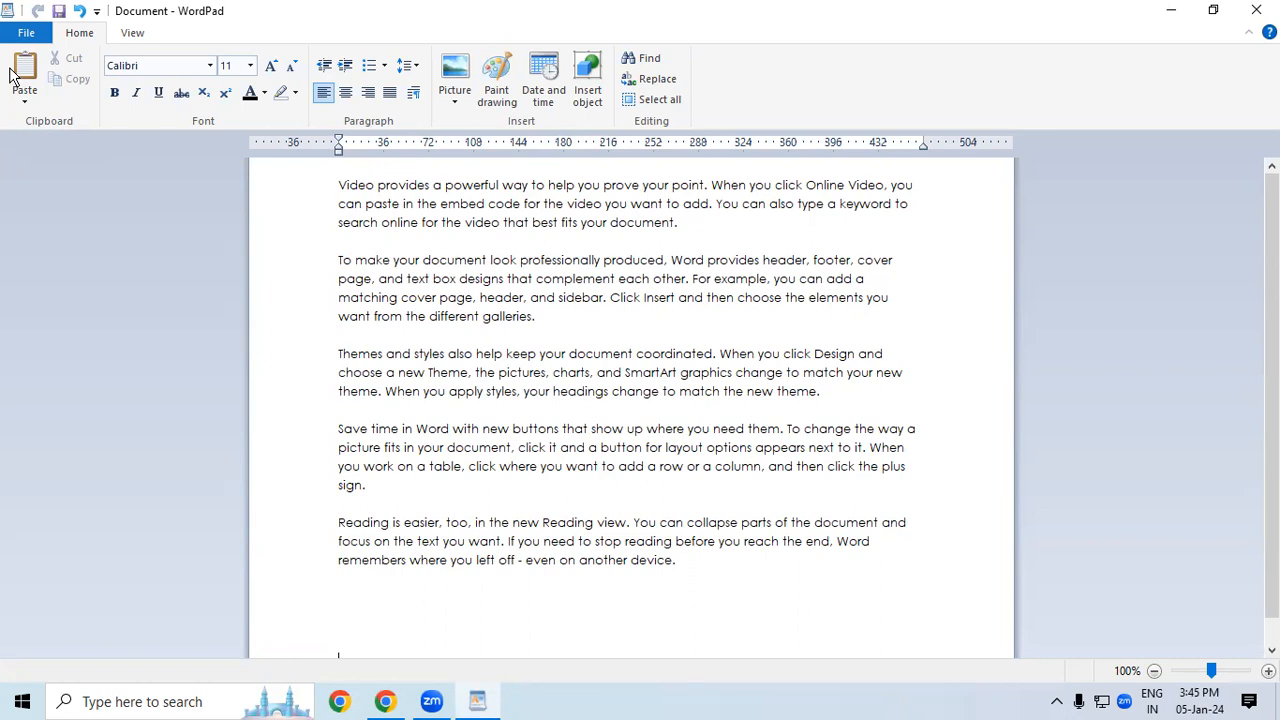
click(24, 98)
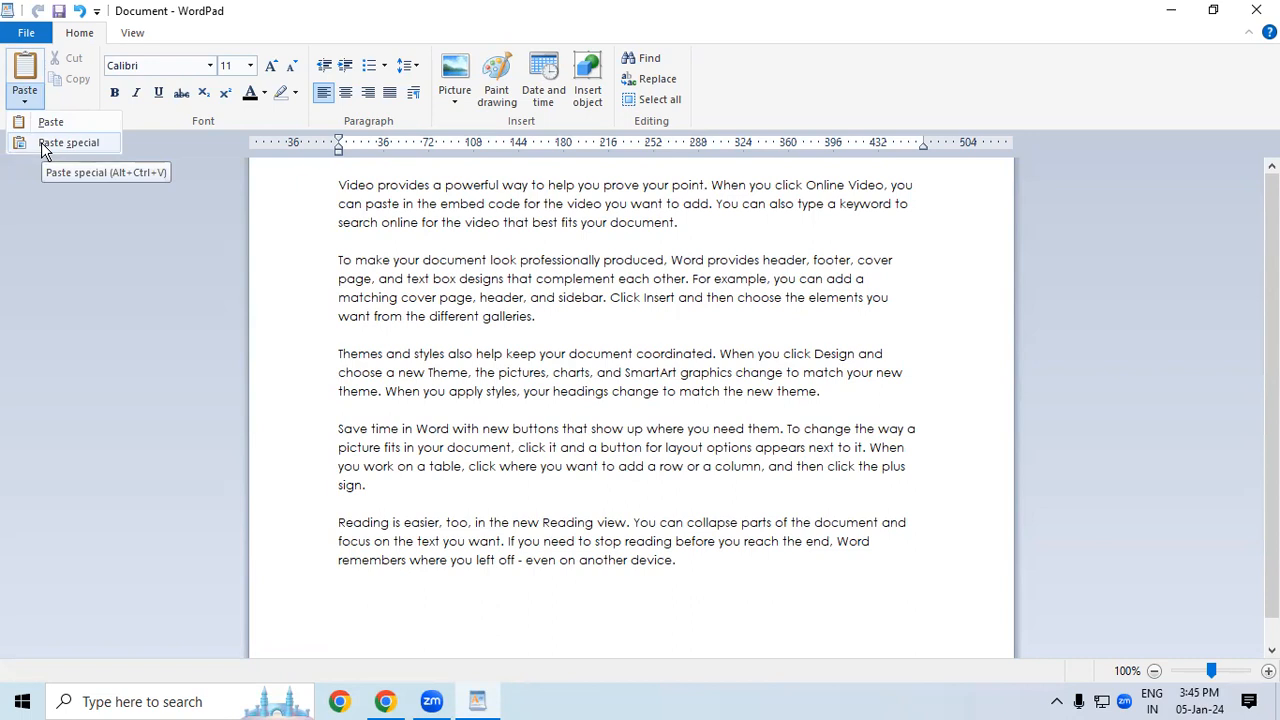
click(690, 297)
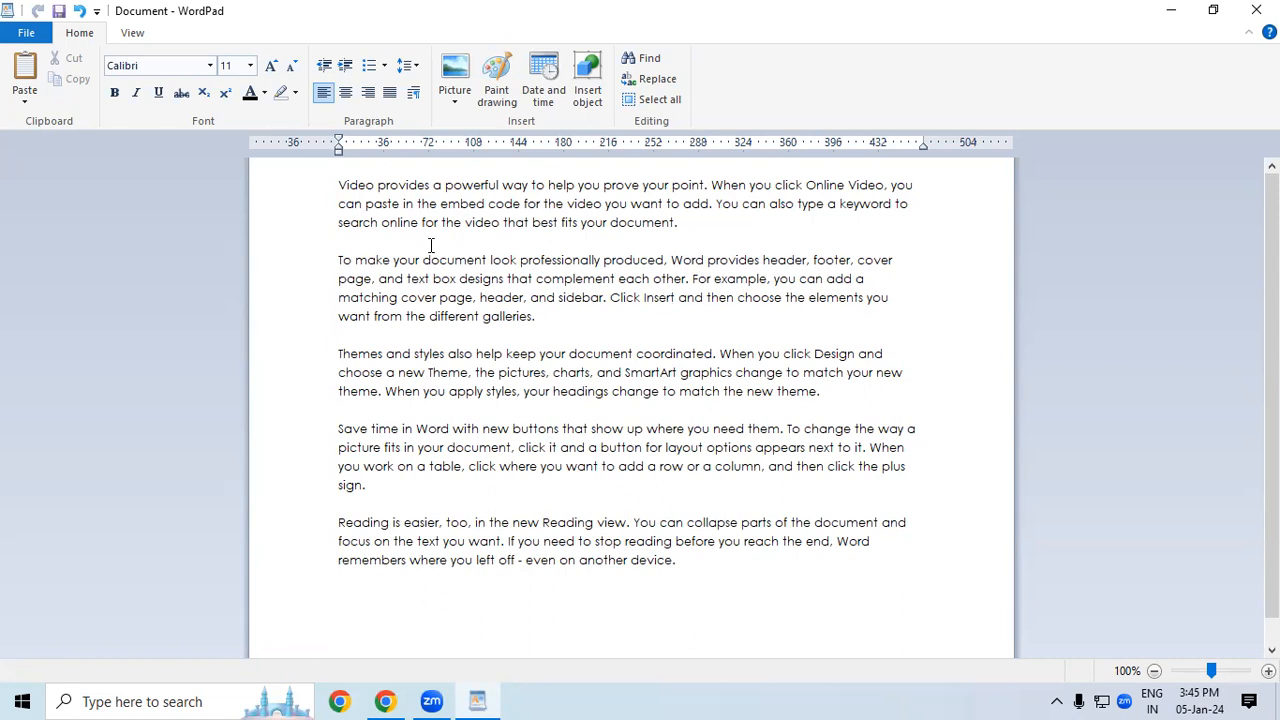
- Cut the opening paragraph beginning "Video provides a powerful way" and paste it after the last paragraph
drag(339, 188, 690, 225)
key(super+c)
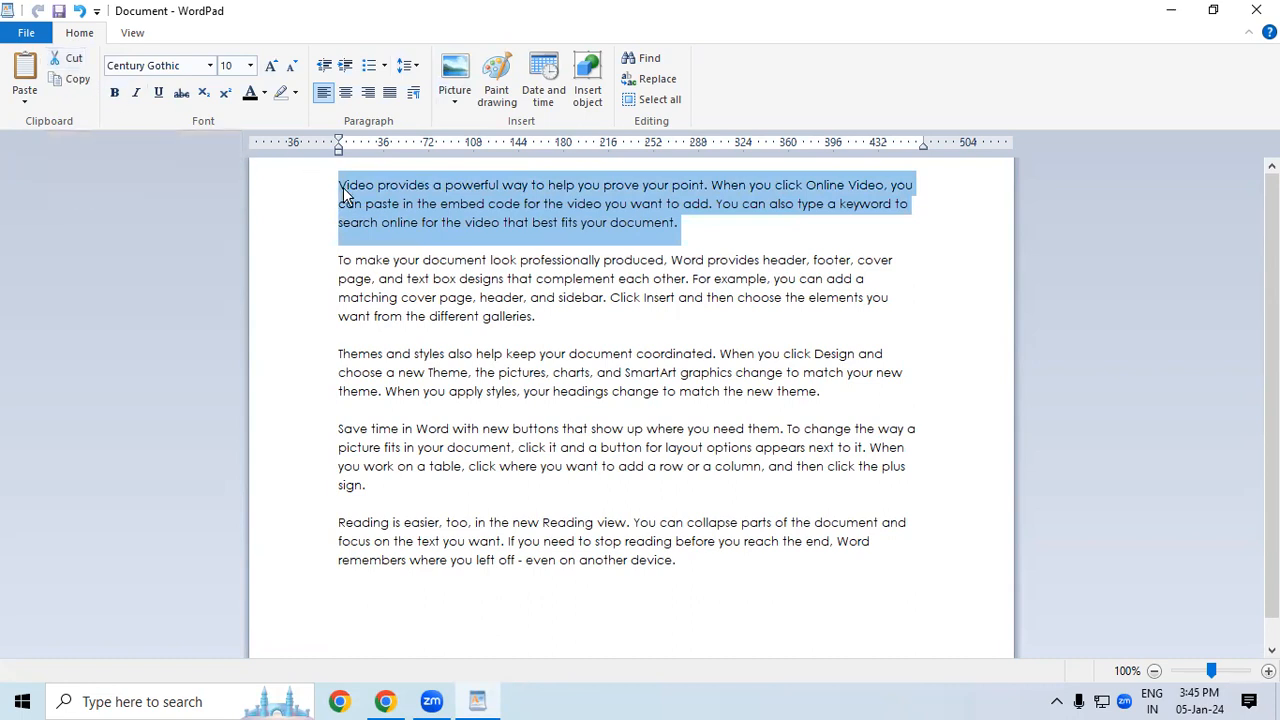
click(72, 58)
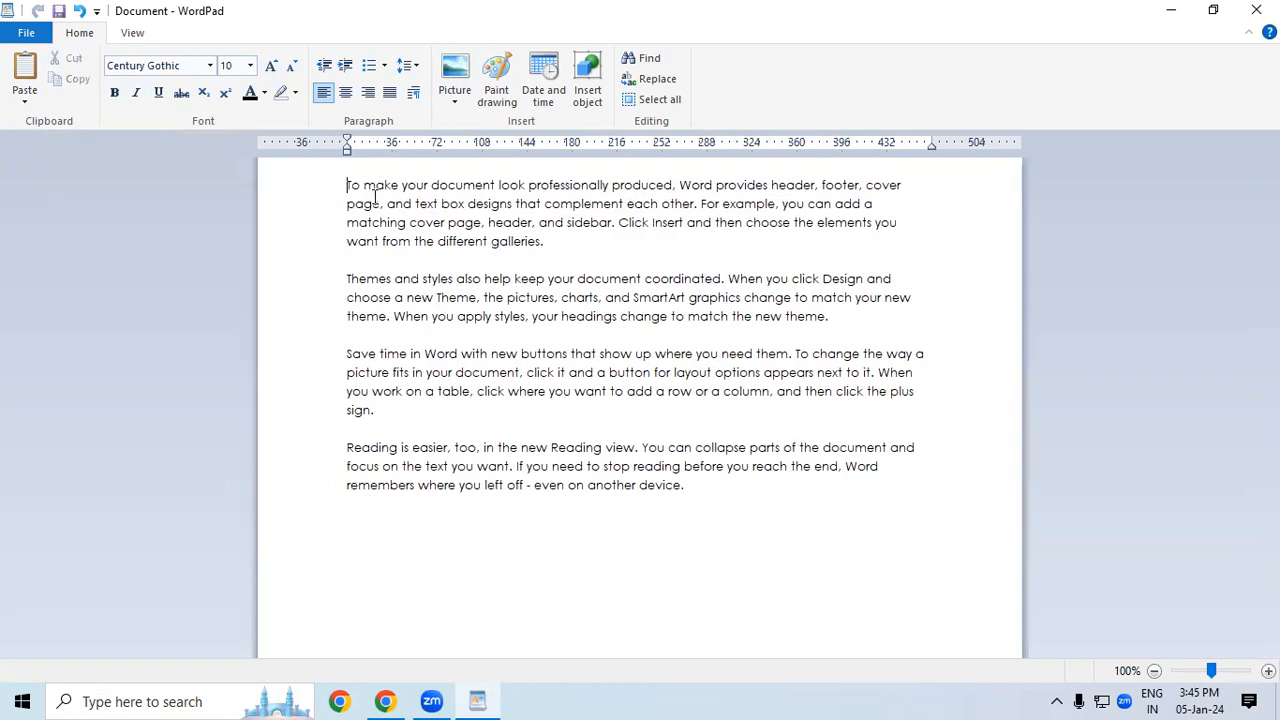
click(359, 523)
click(24, 72)
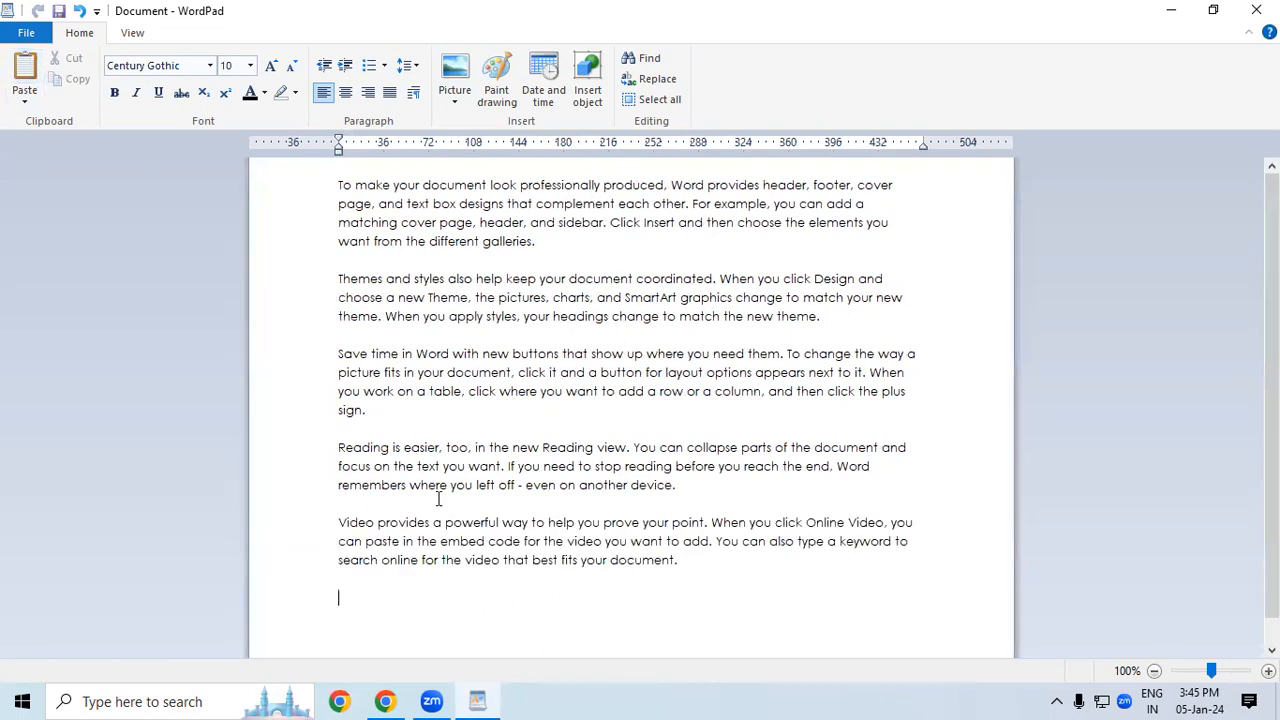
- Copy the first two paragraphs and use Paste special to insert them at the document's end as Picture (Metafile)
scroll(438, 498, down, 1)
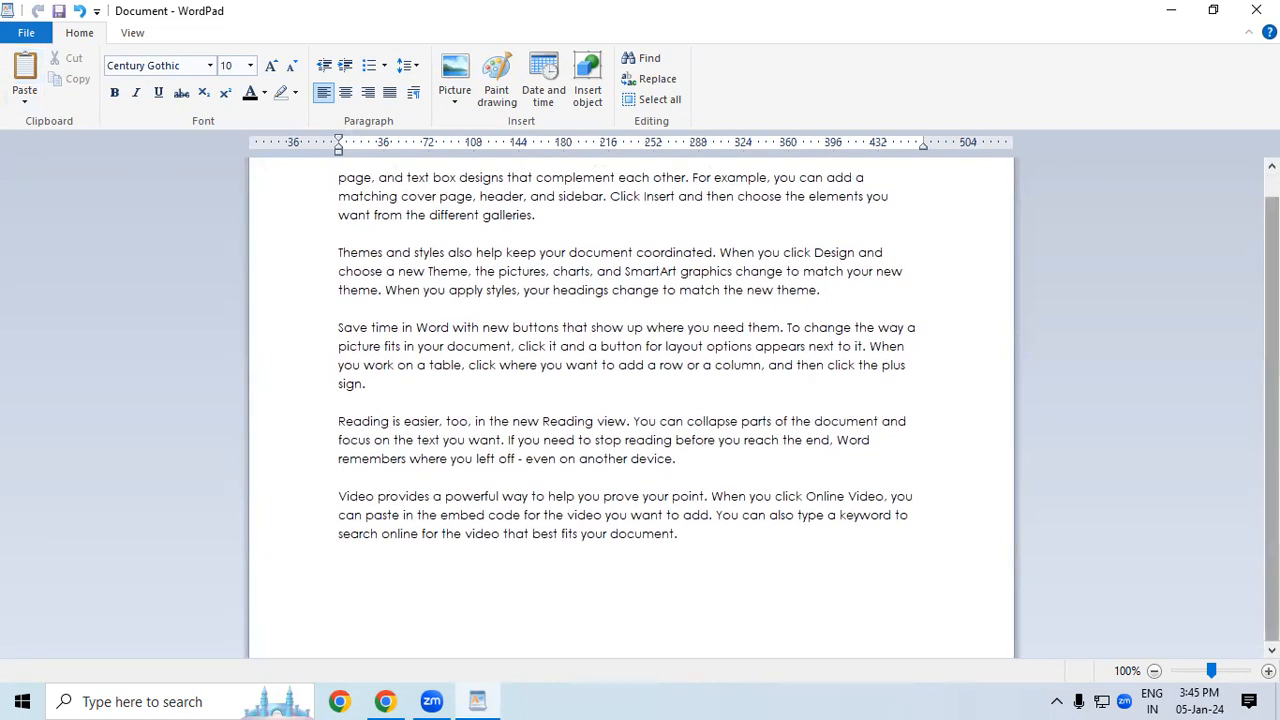
drag(912, 328, 907, 347)
drag(1272, 300, 1272, 274)
click(915, 224)
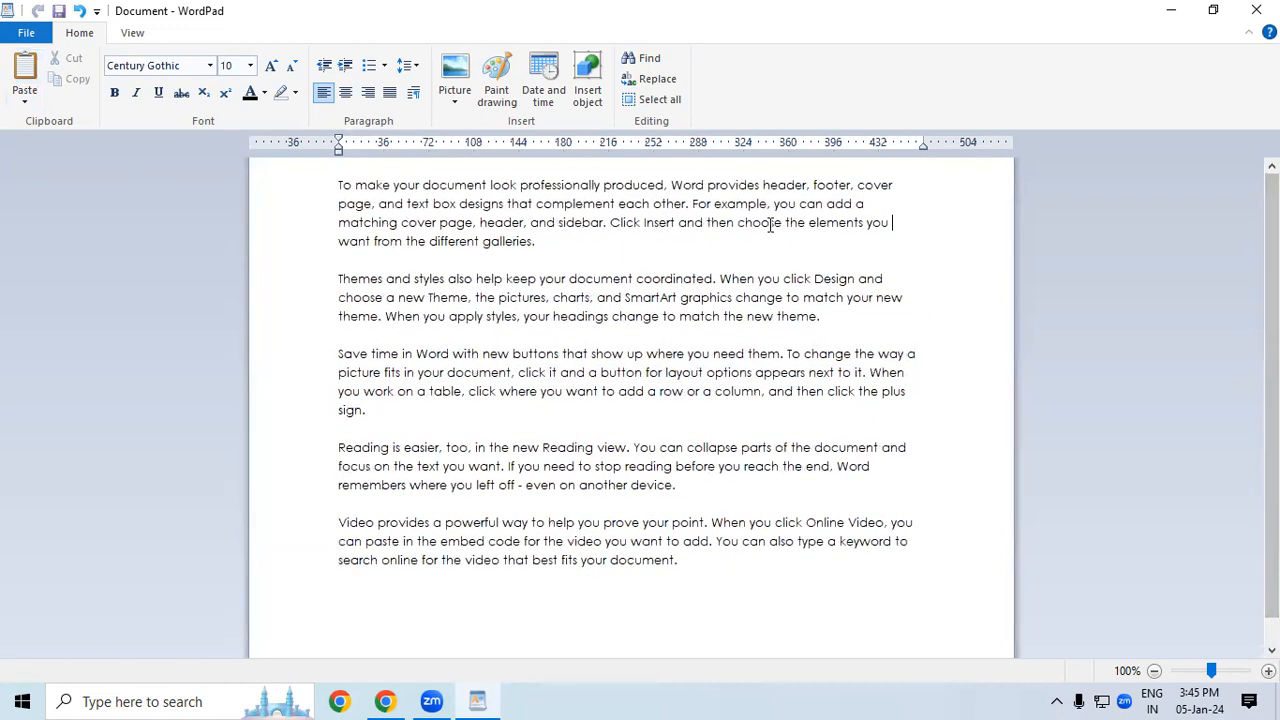
drag(329, 186, 825, 318)
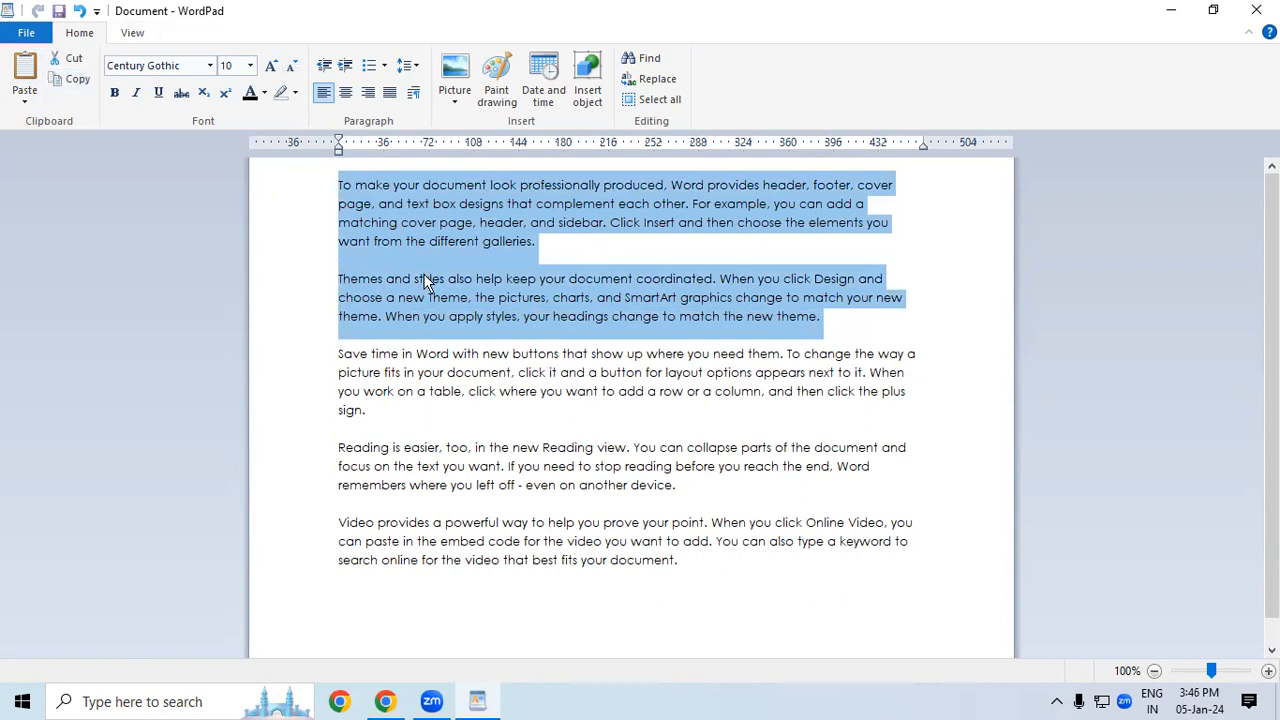
scroll(429, 283, down, 1)
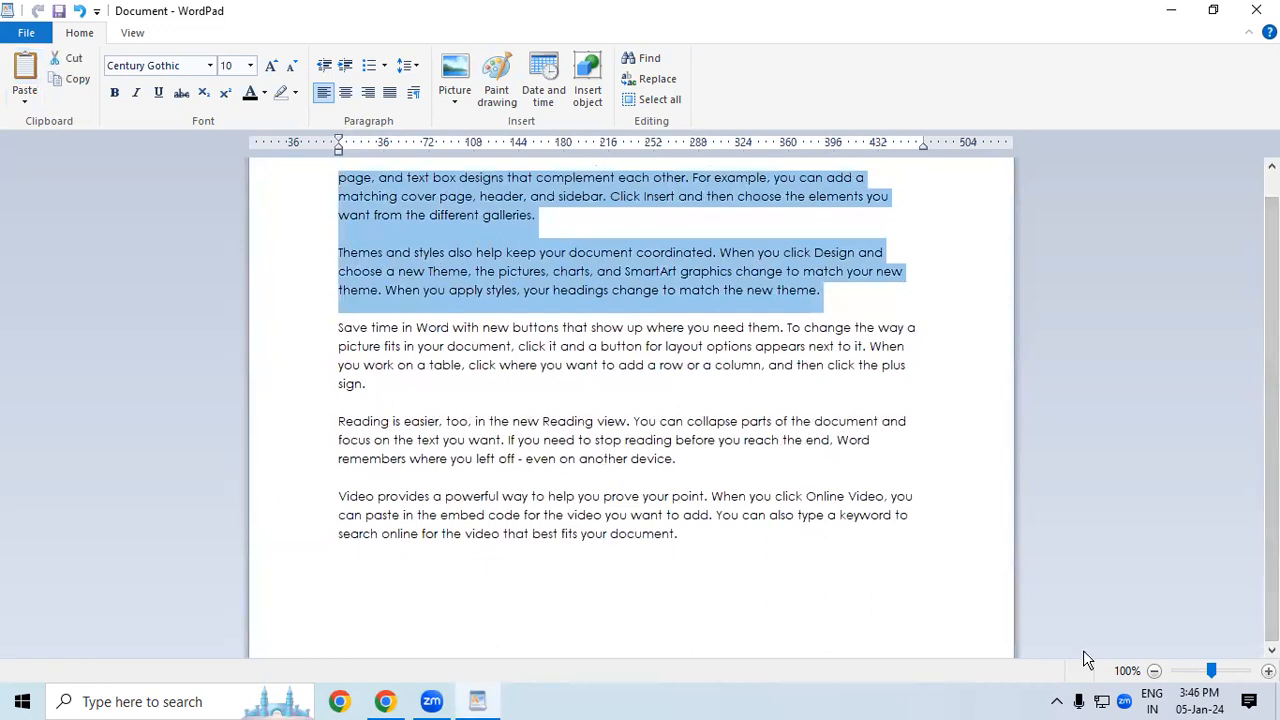
click(365, 560)
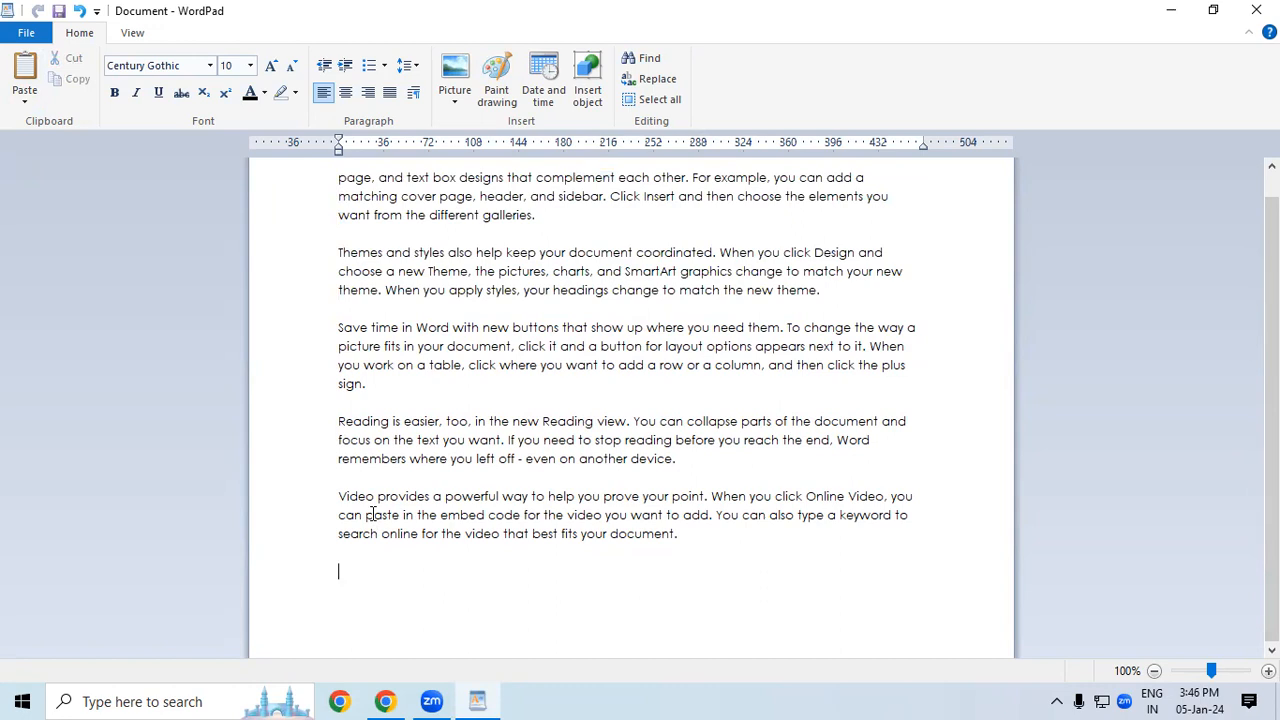
click(24, 102)
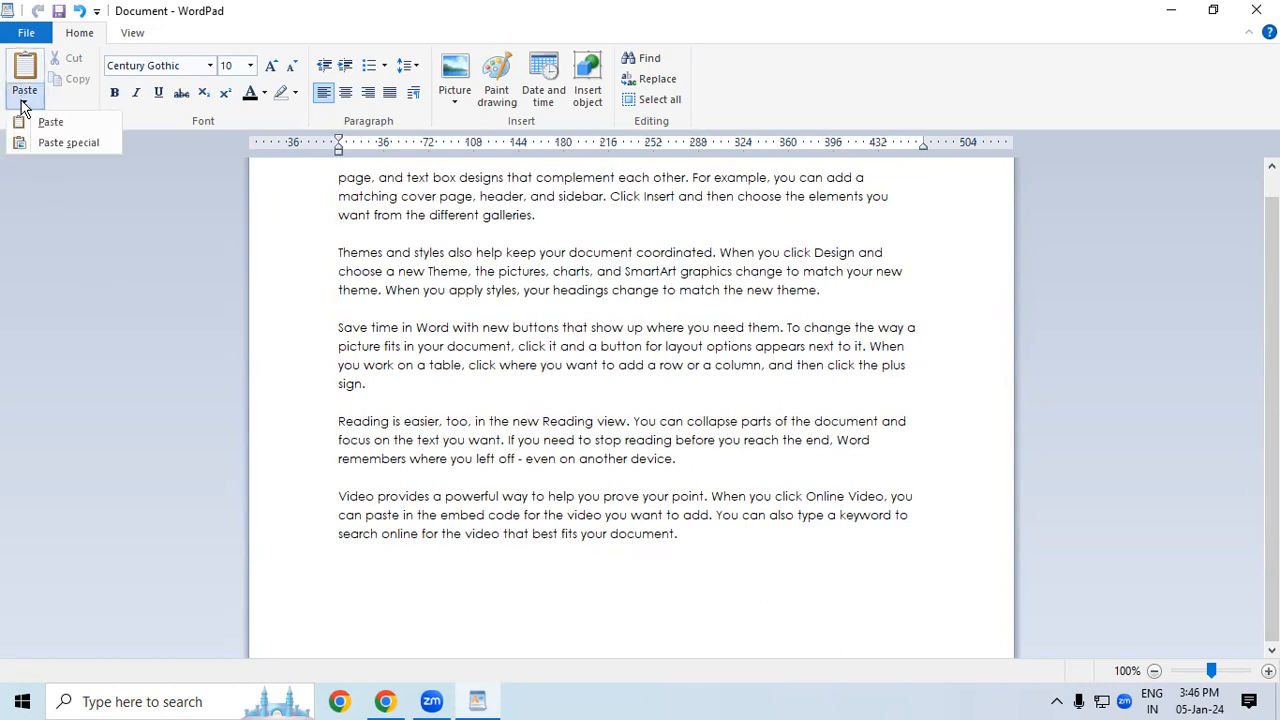
click(55, 145)
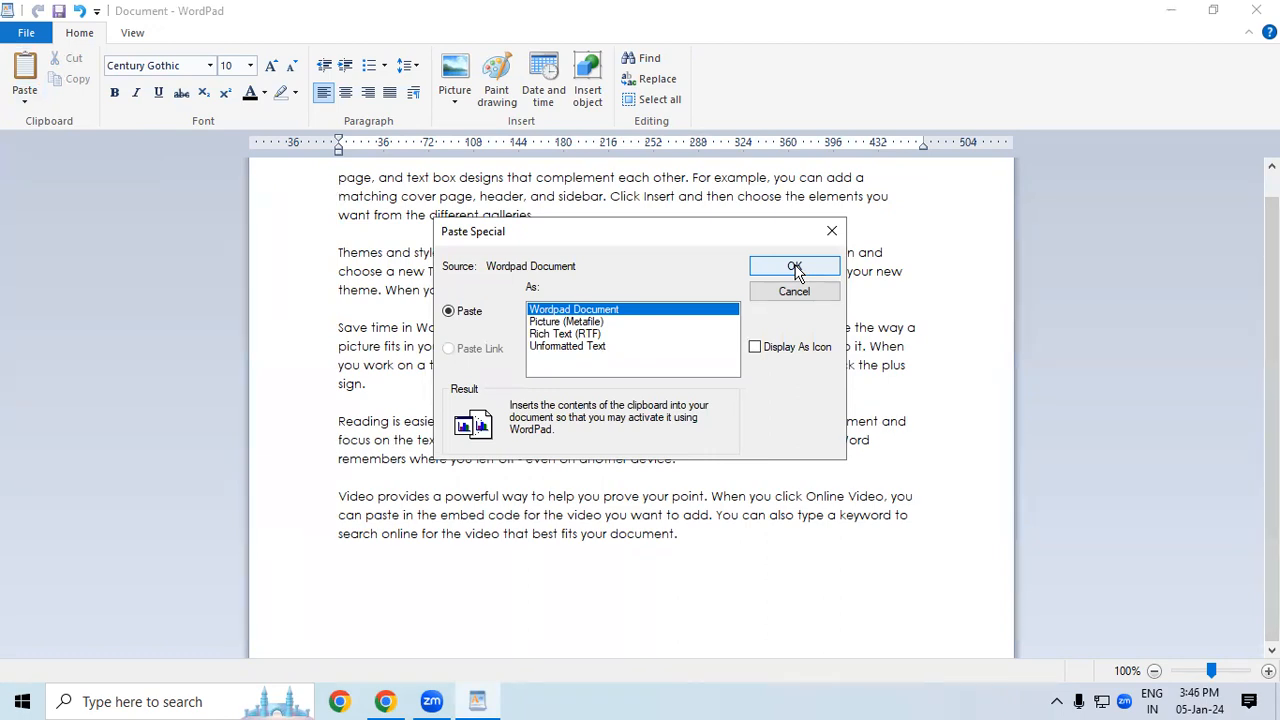
click(585, 321)
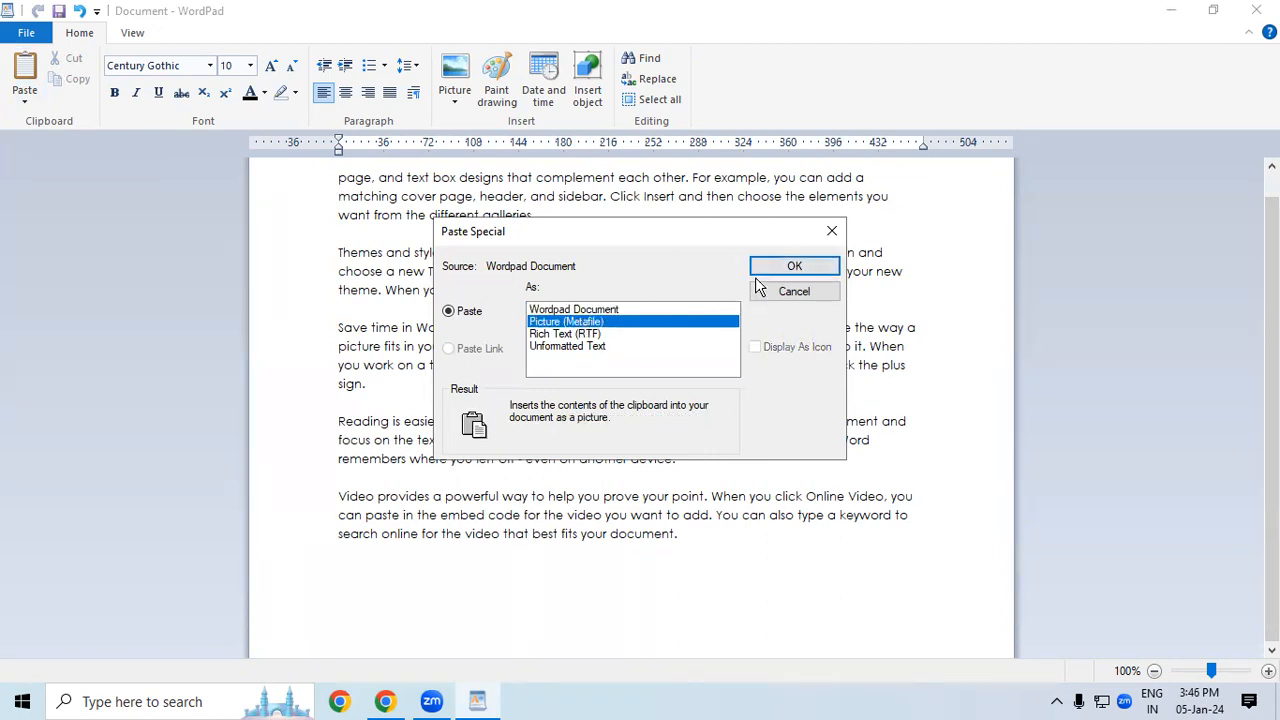
click(792, 266)
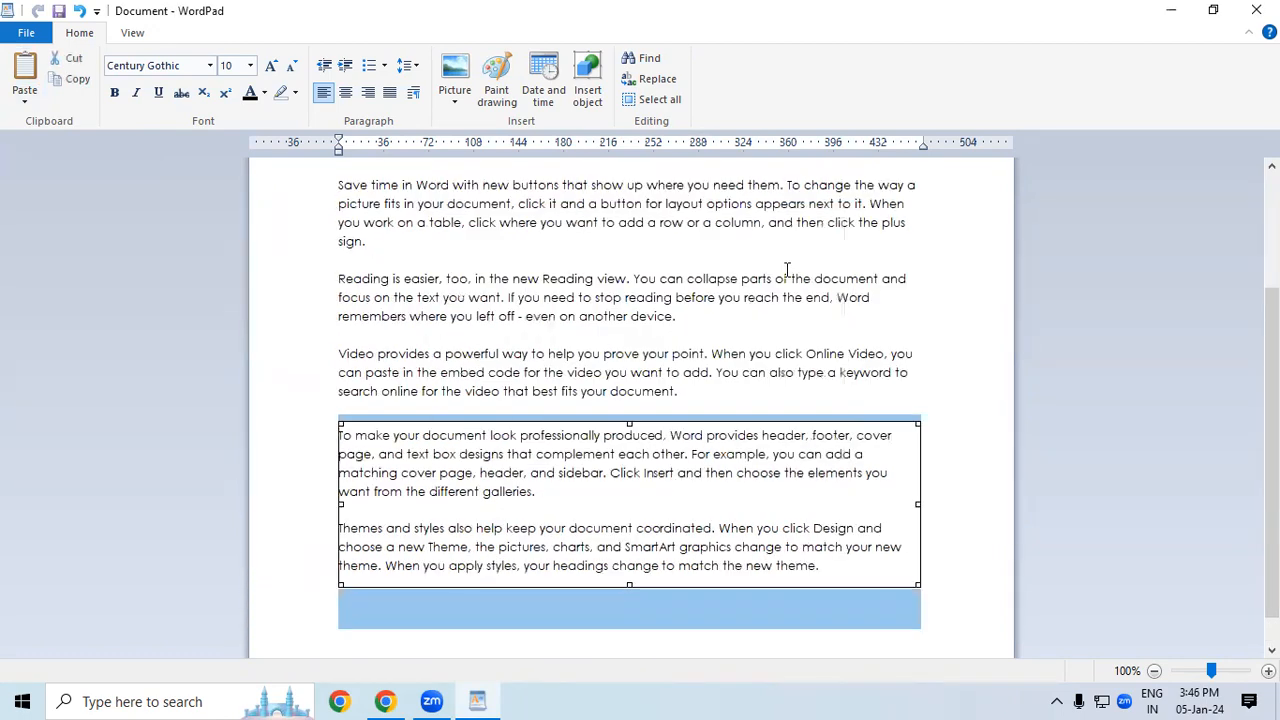
- Make the "Save time in Word" and "Reading is easier" paragraphs bold and colour their text red
click(697, 318)
scroll(1236, 445, up, 1)
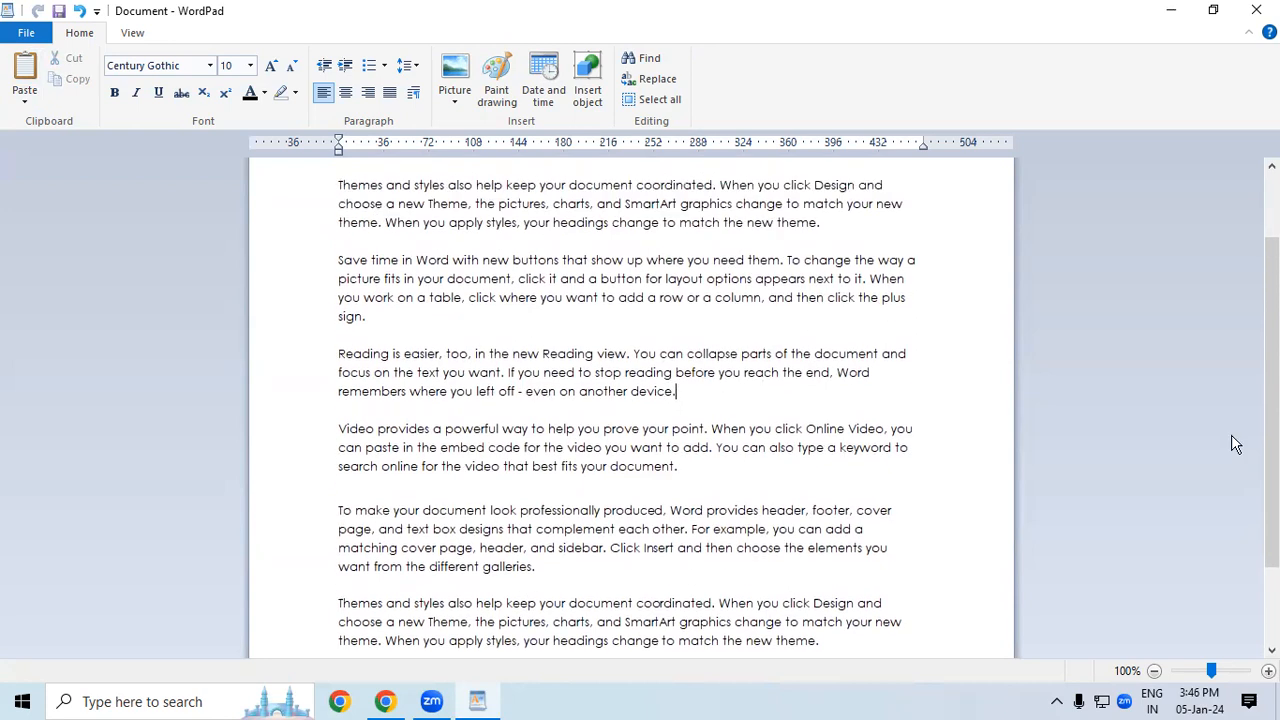
scroll(400, 165, up, 1)
click(340, 186)
drag(376, 228, 726, 323)
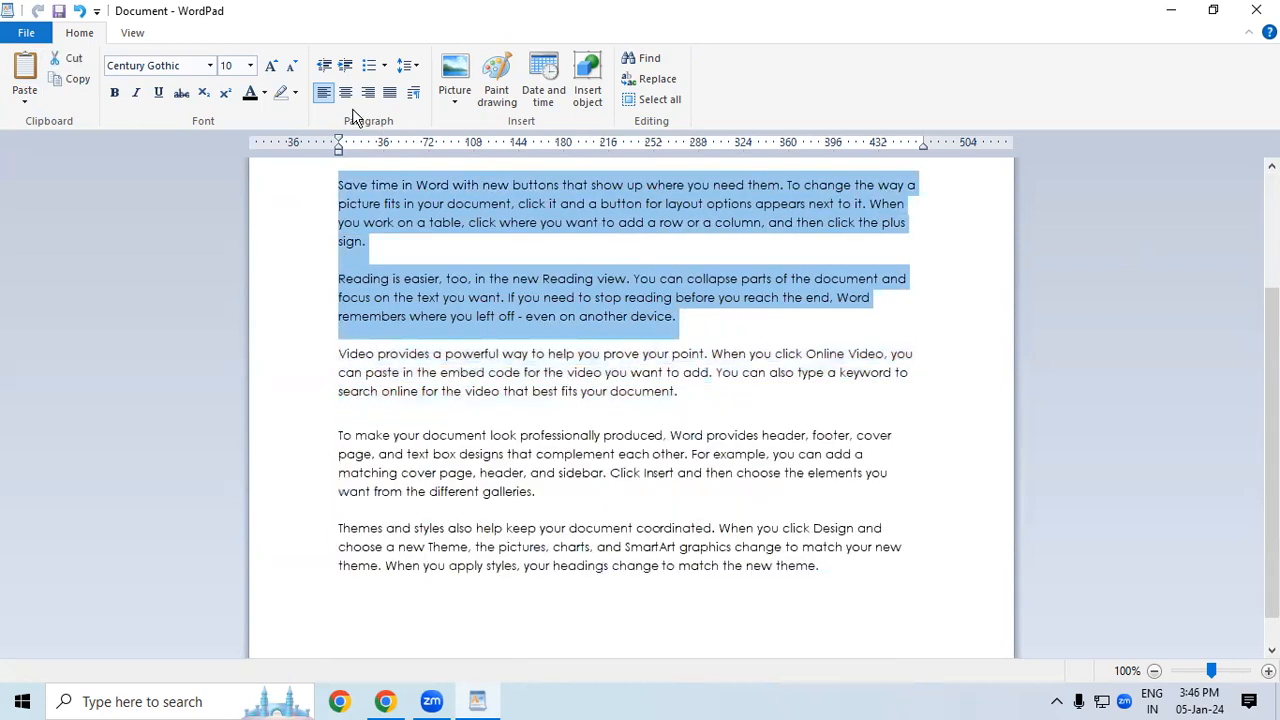
click(115, 93)
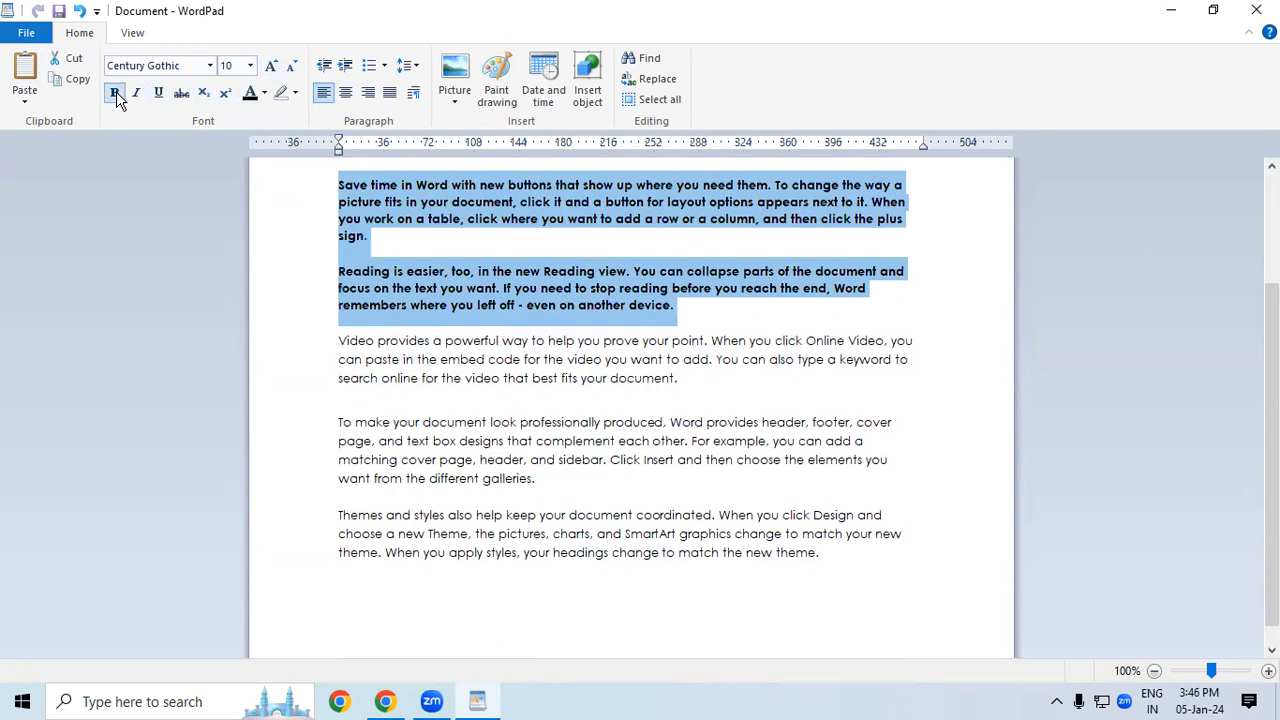
click(264, 95)
click(268, 138)
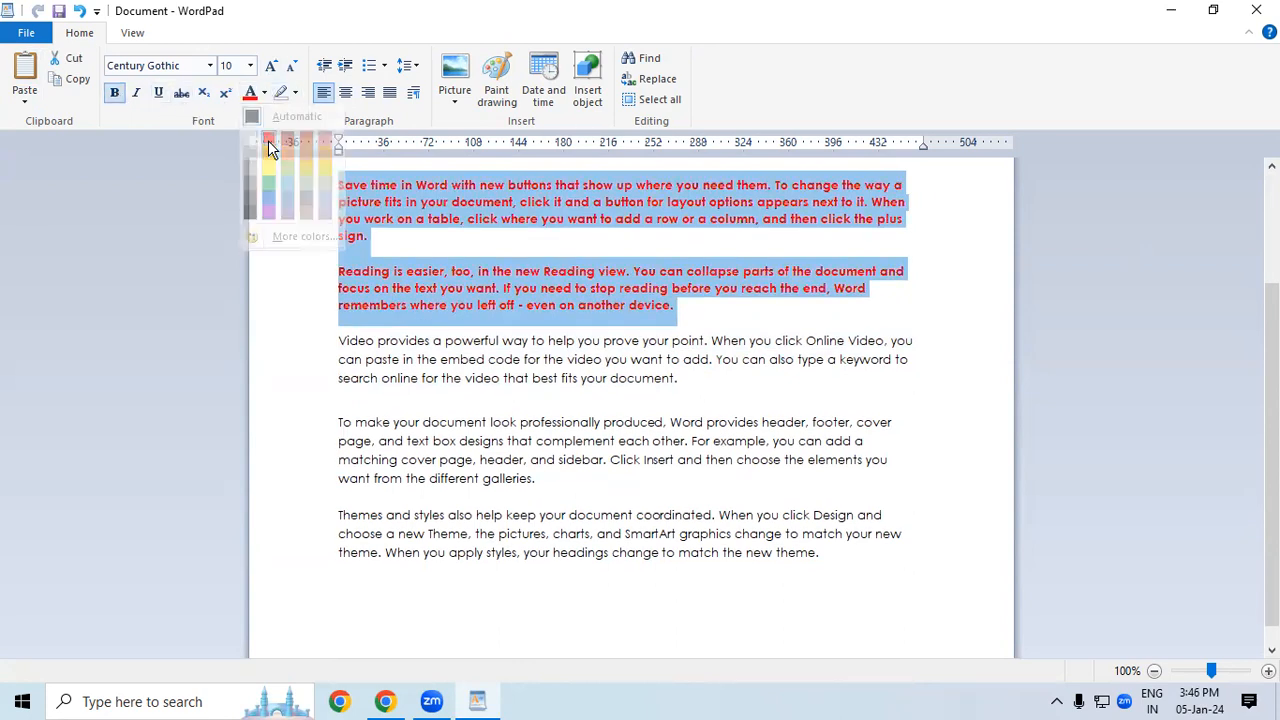
click(440, 277)
- Try to apply bold to the pasted picture of the paragraphs, then switch bold off and deselect the picture
click(466, 500)
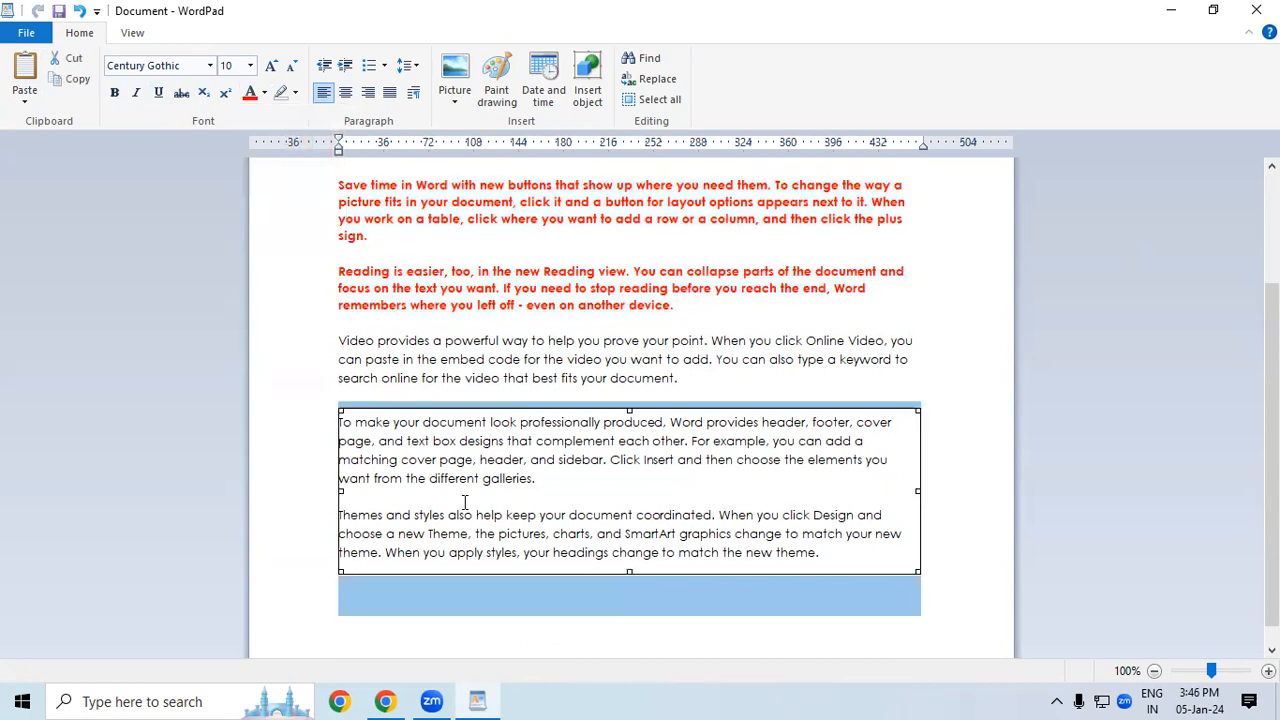
click(114, 92)
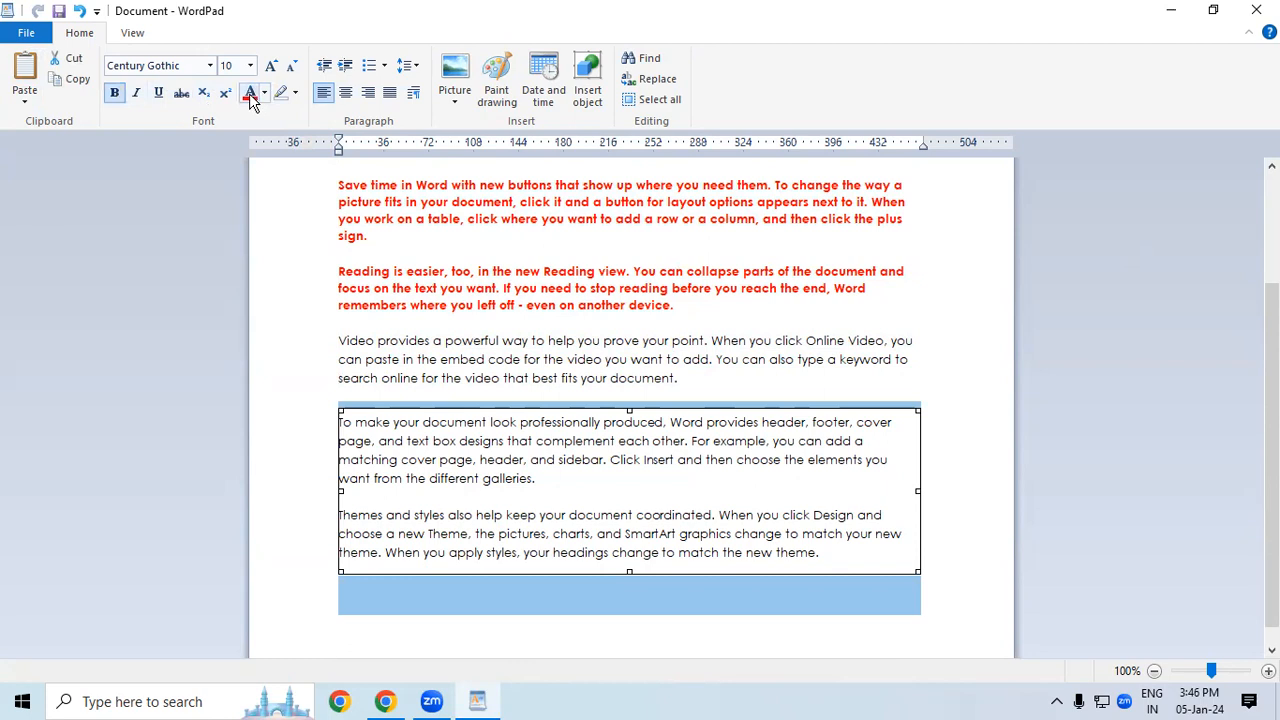
click(114, 92)
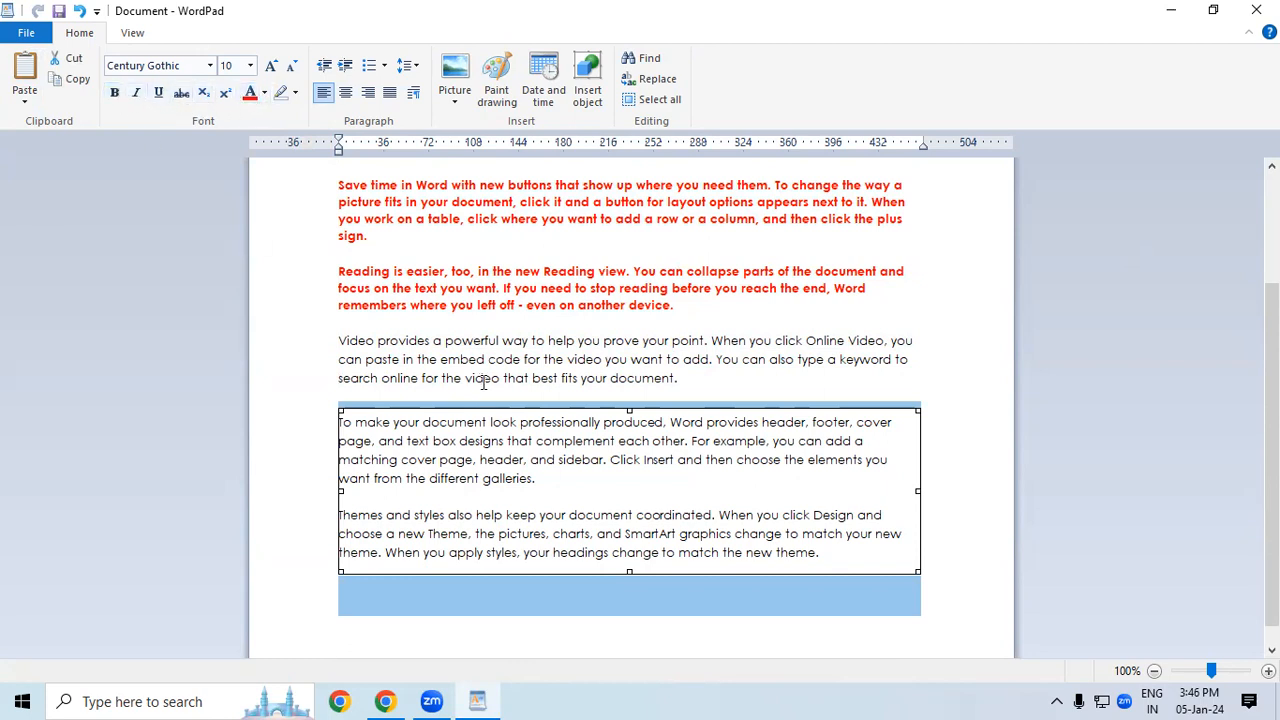
click(679, 378)
click(658, 485)
click(706, 341)
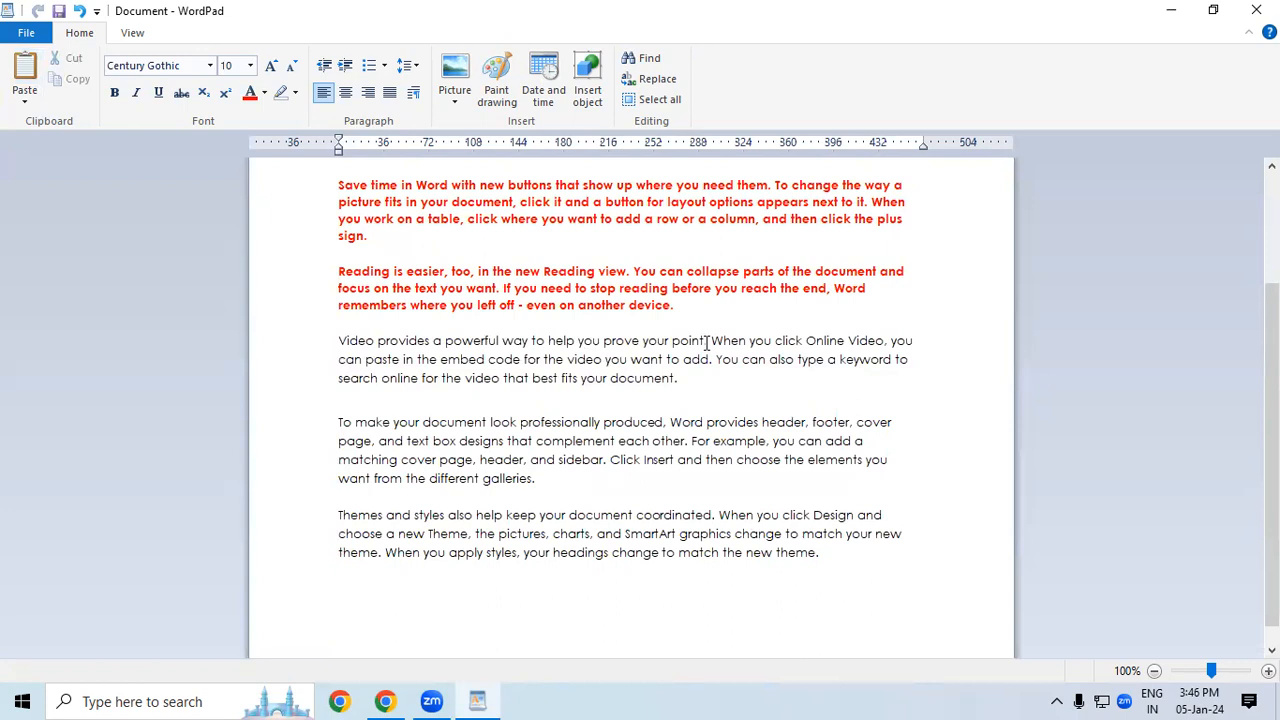
- Undo the bold and red text formatting and the pasted picture
key(ctrl+z)
key(ctrl+z)
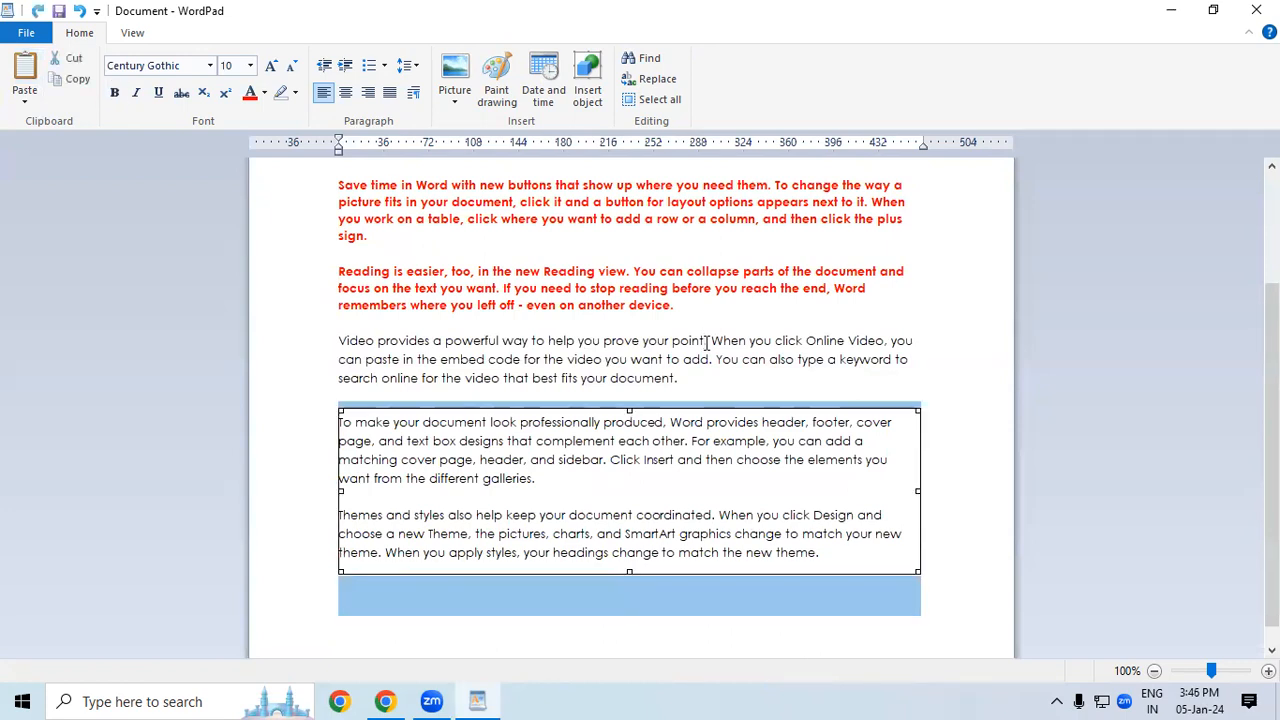
key(ctrl+z)
key(ctrl+z)
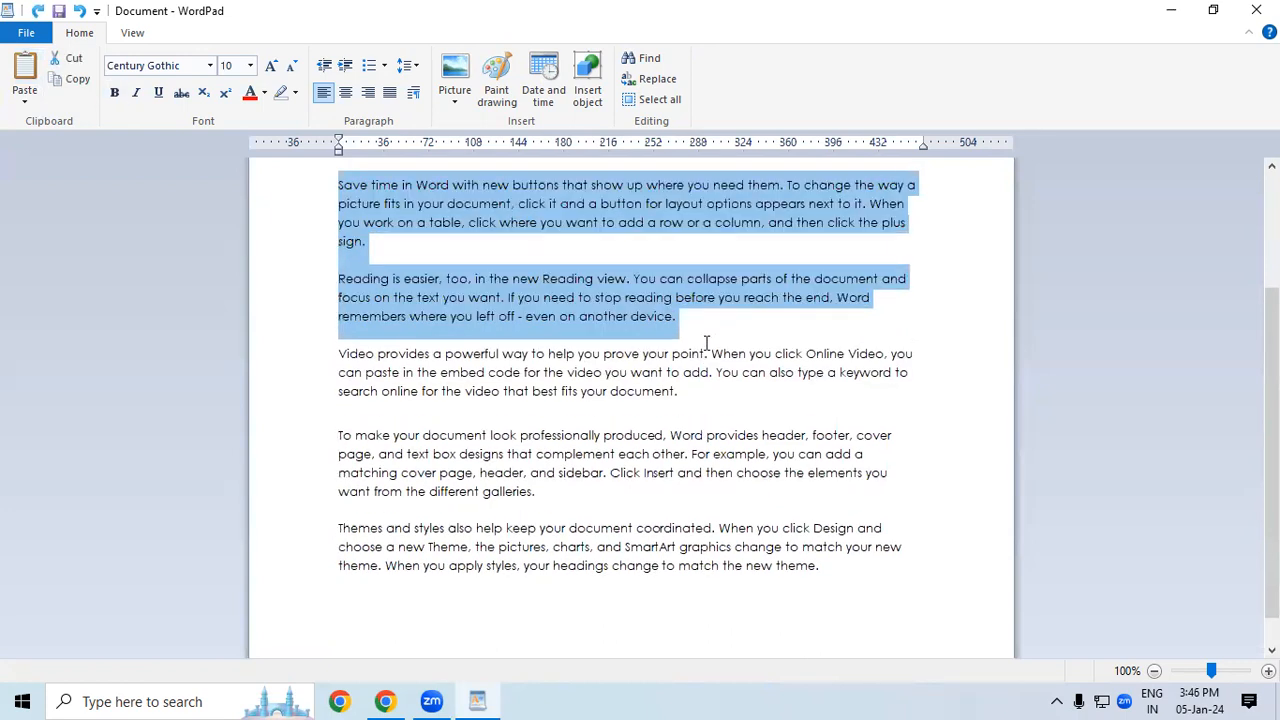
key(ctrl+z)
key(ctrl+z)
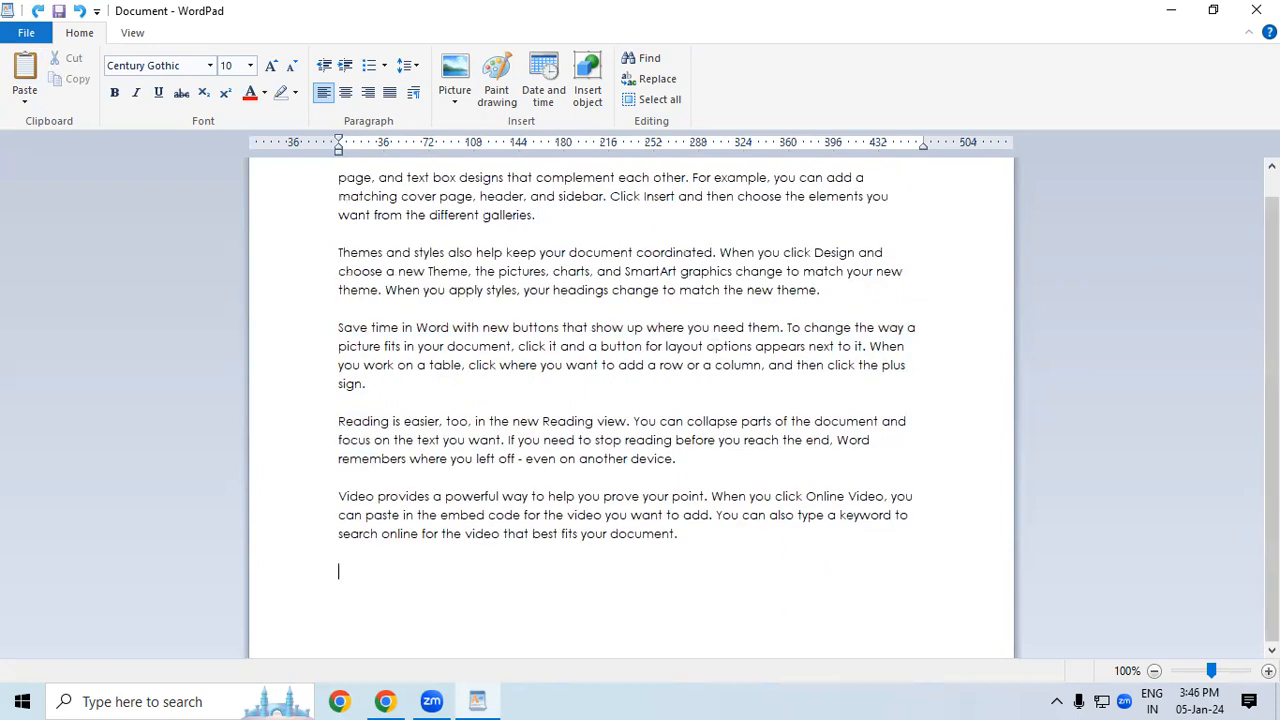
key(ctrl+z)
drag(1272, 250, 1272, 205)
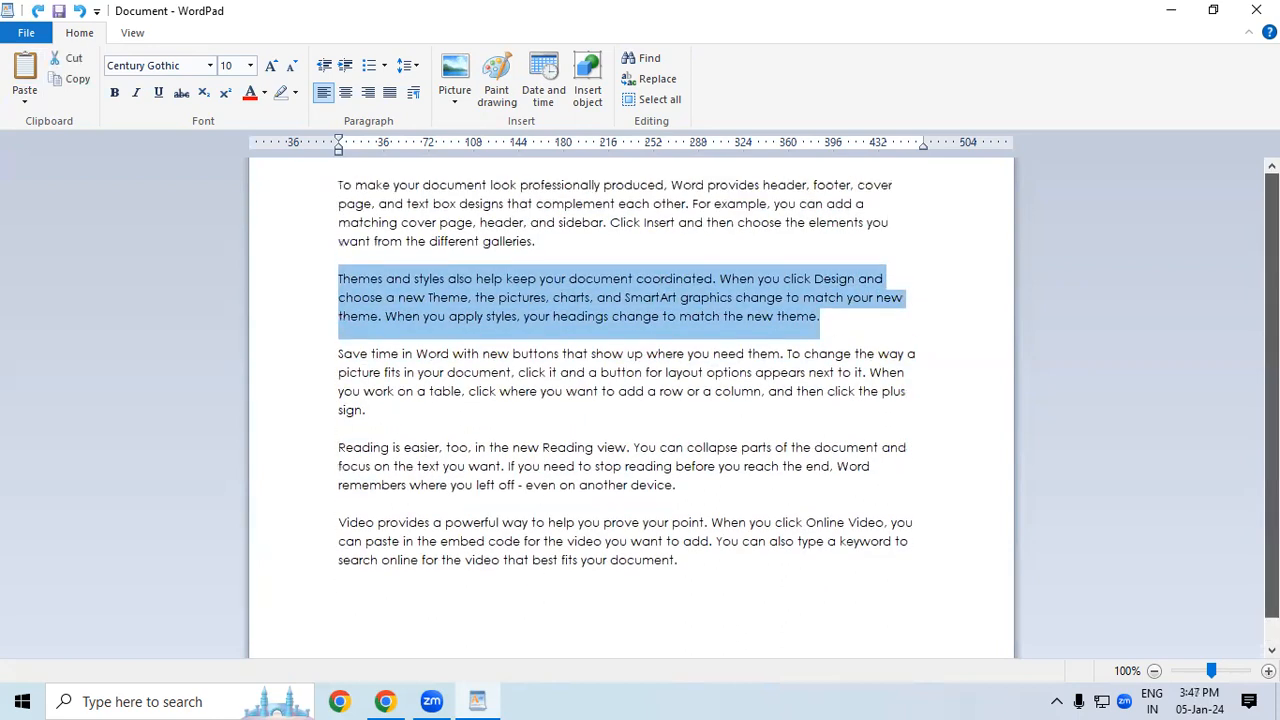
- Copy all five paragraphs and use Paste special to replace them with a Picture (Metafile) version
click(912, 275)
drag(339, 180, 748, 577)
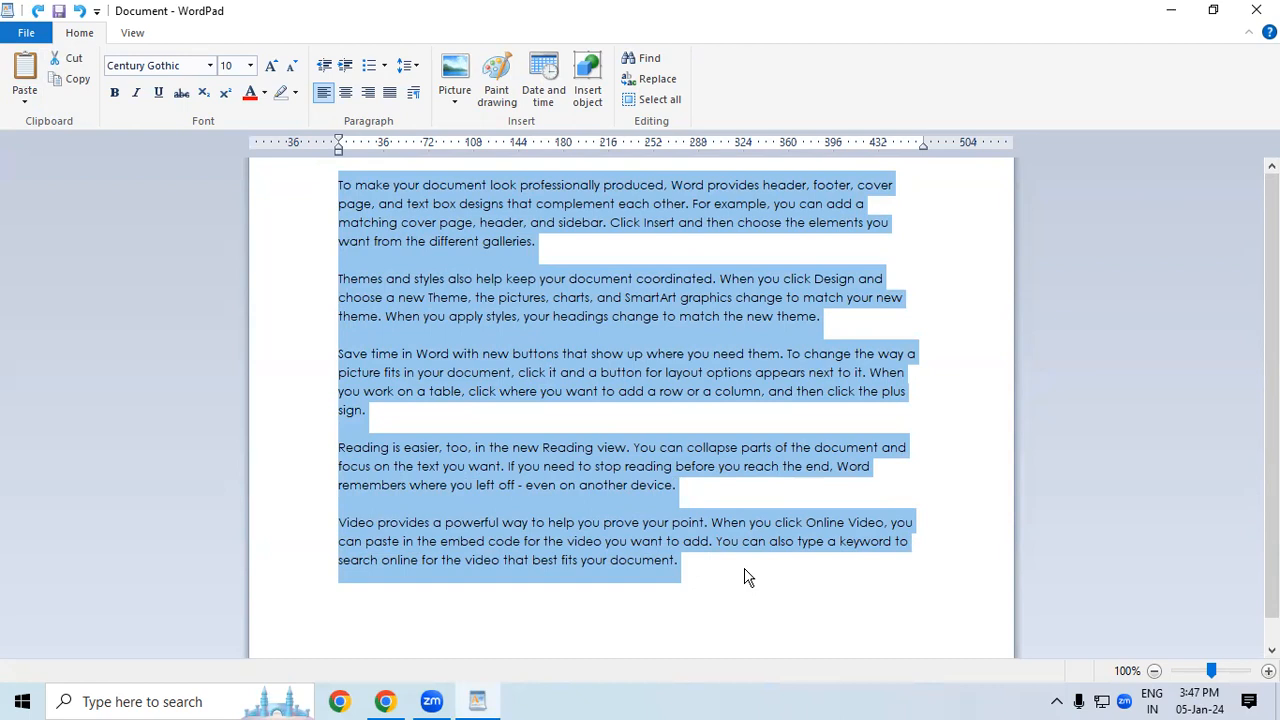
click(78, 82)
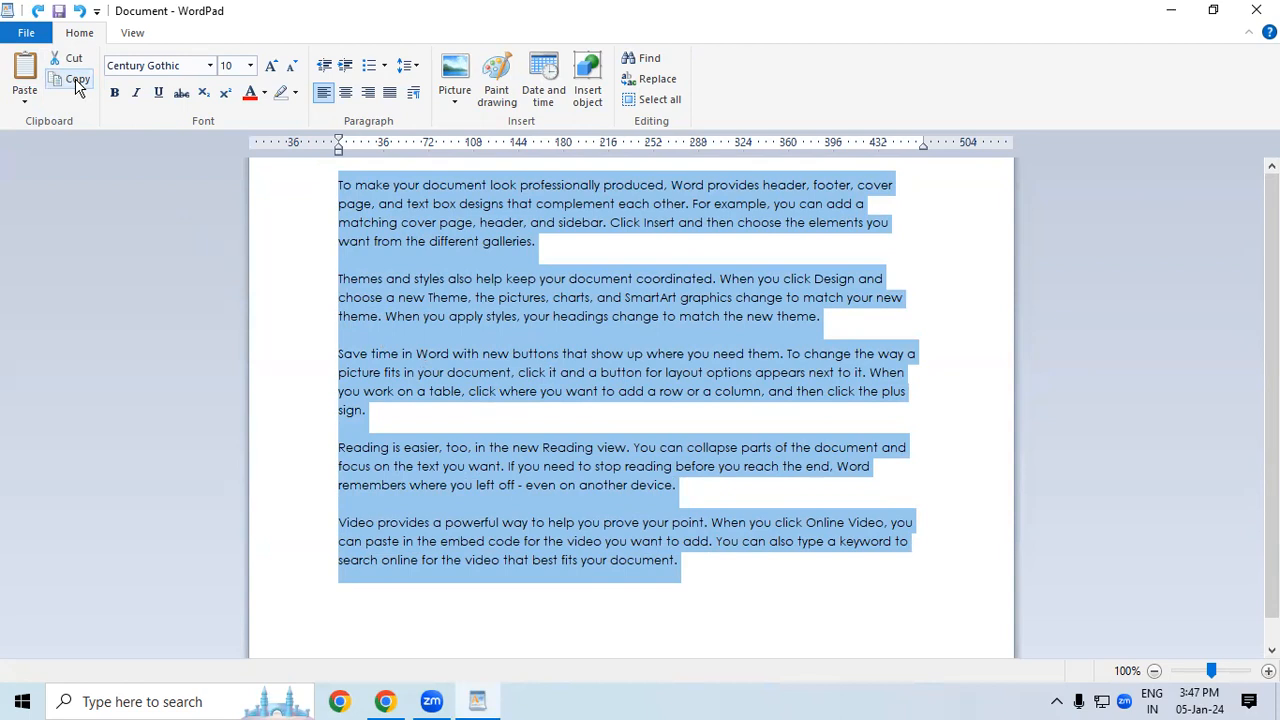
click(26, 100)
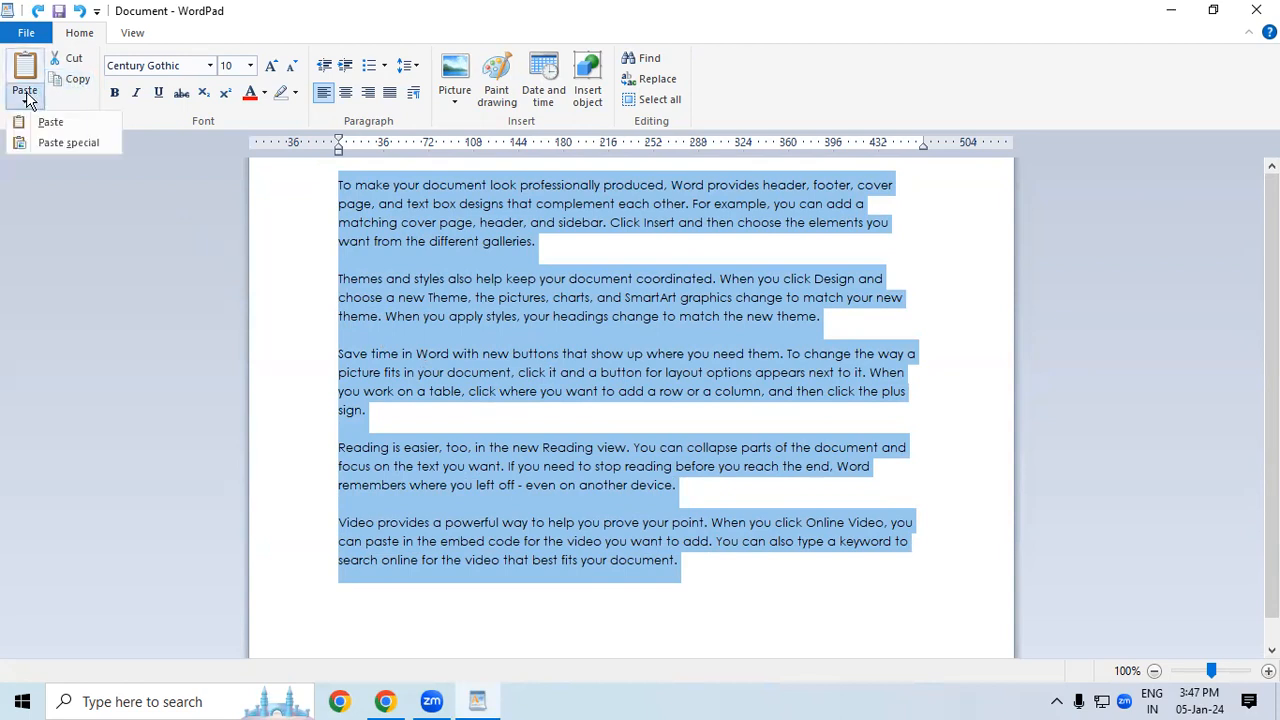
click(41, 142)
click(630, 322)
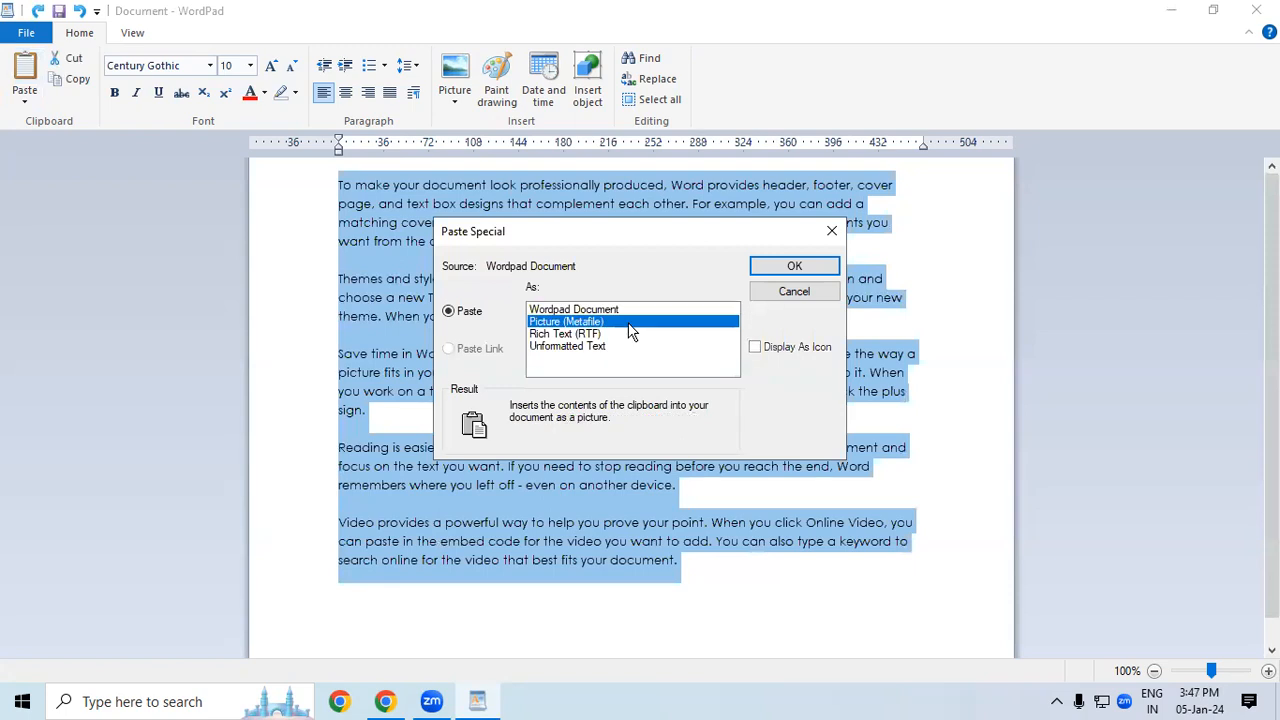
click(966, 350)
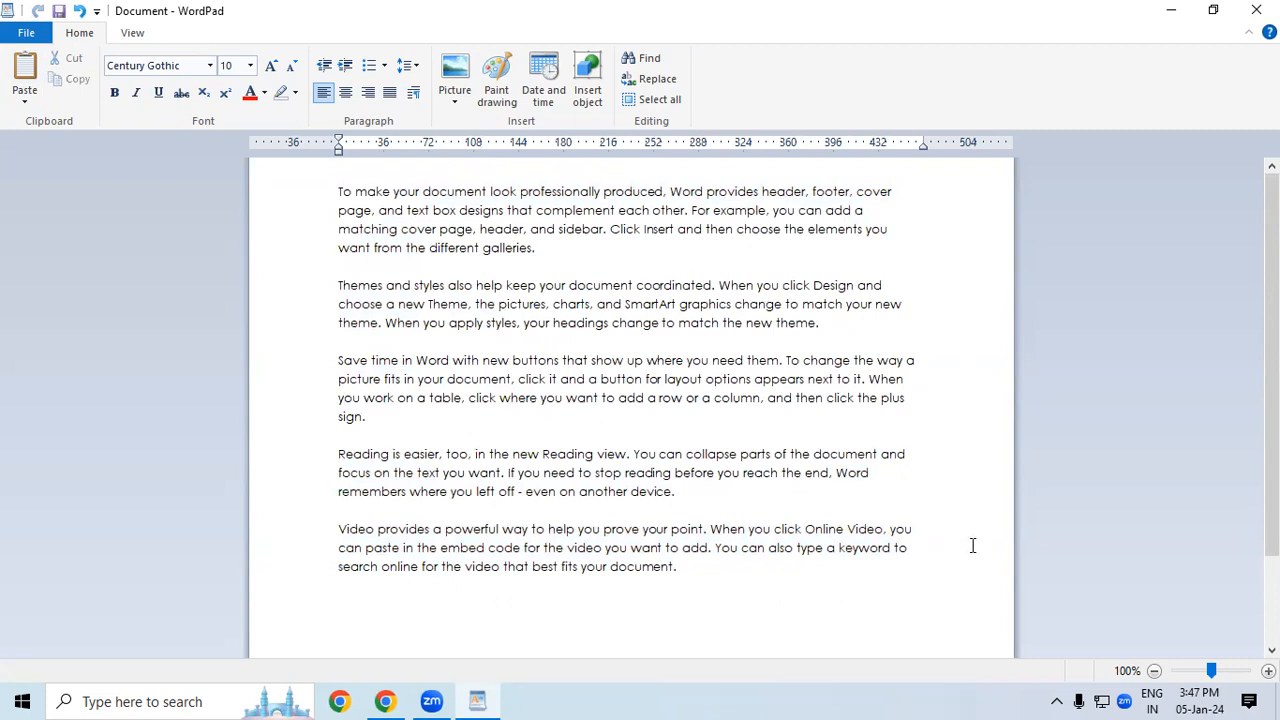
click(797, 478)
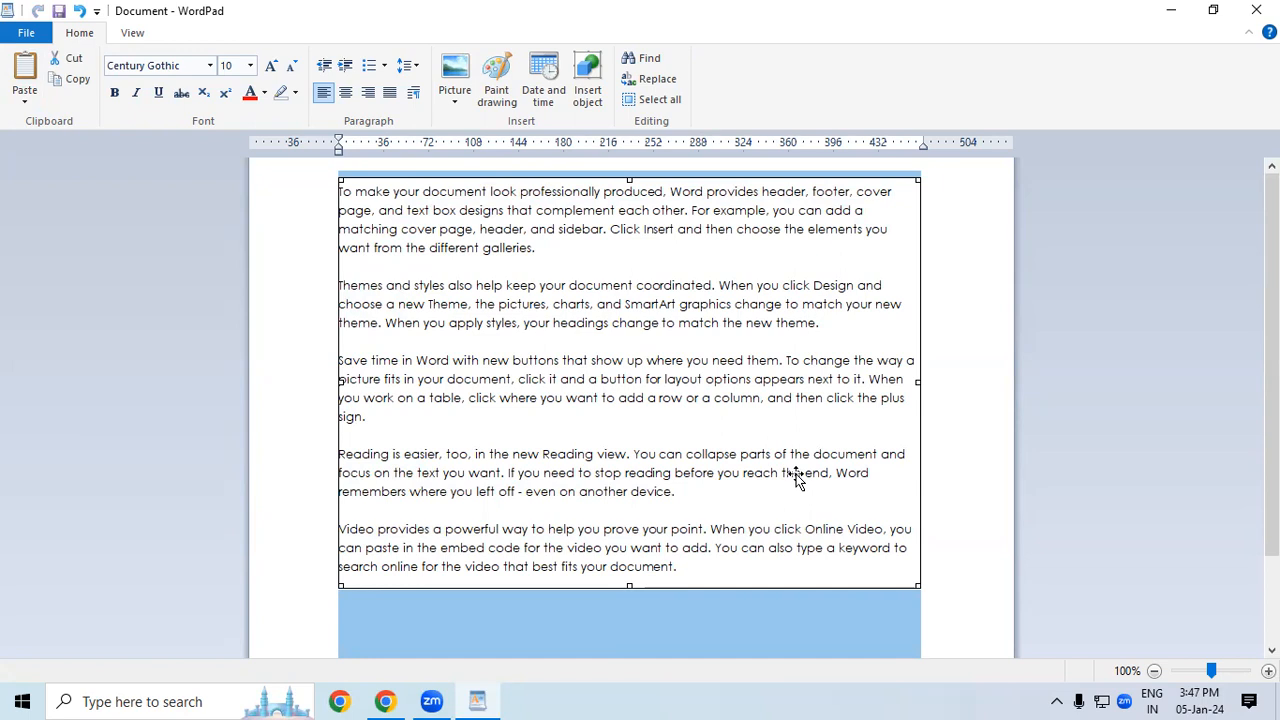
click(991, 452)
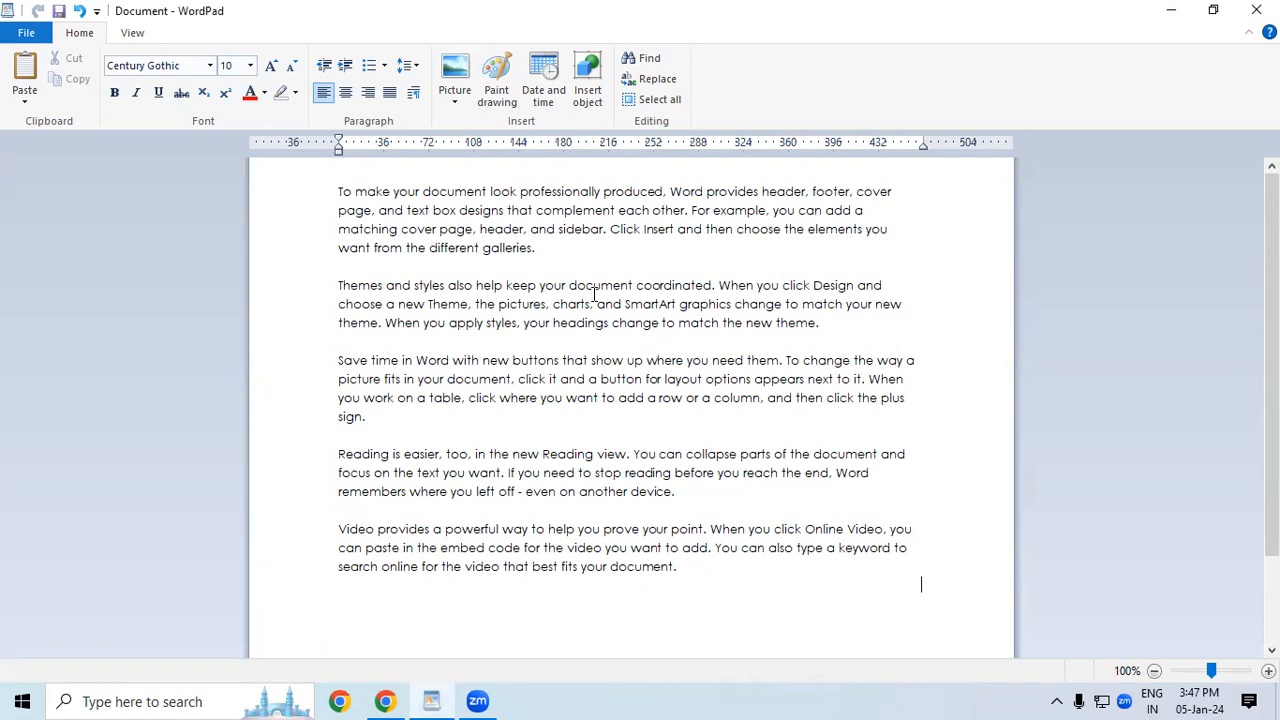
- Try to apply bold, italic and underline to the pasted picture, then switch the three formats off again
click(577, 362)
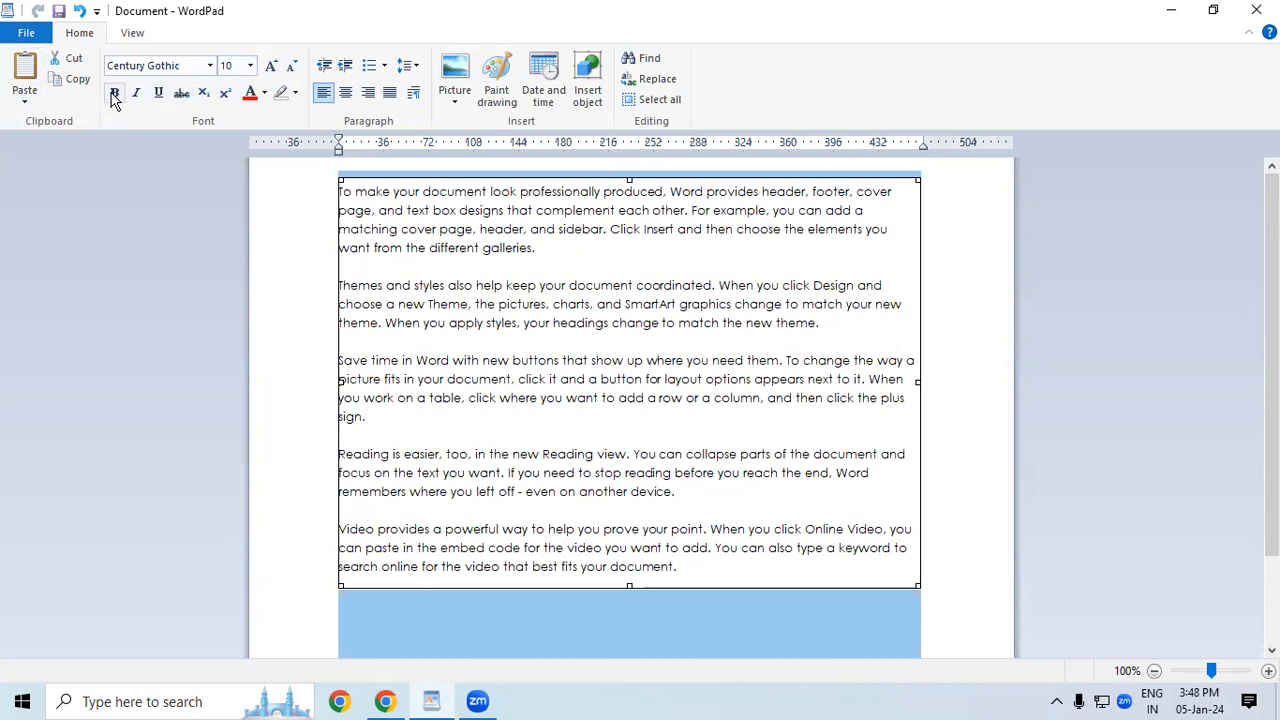
click(159, 92)
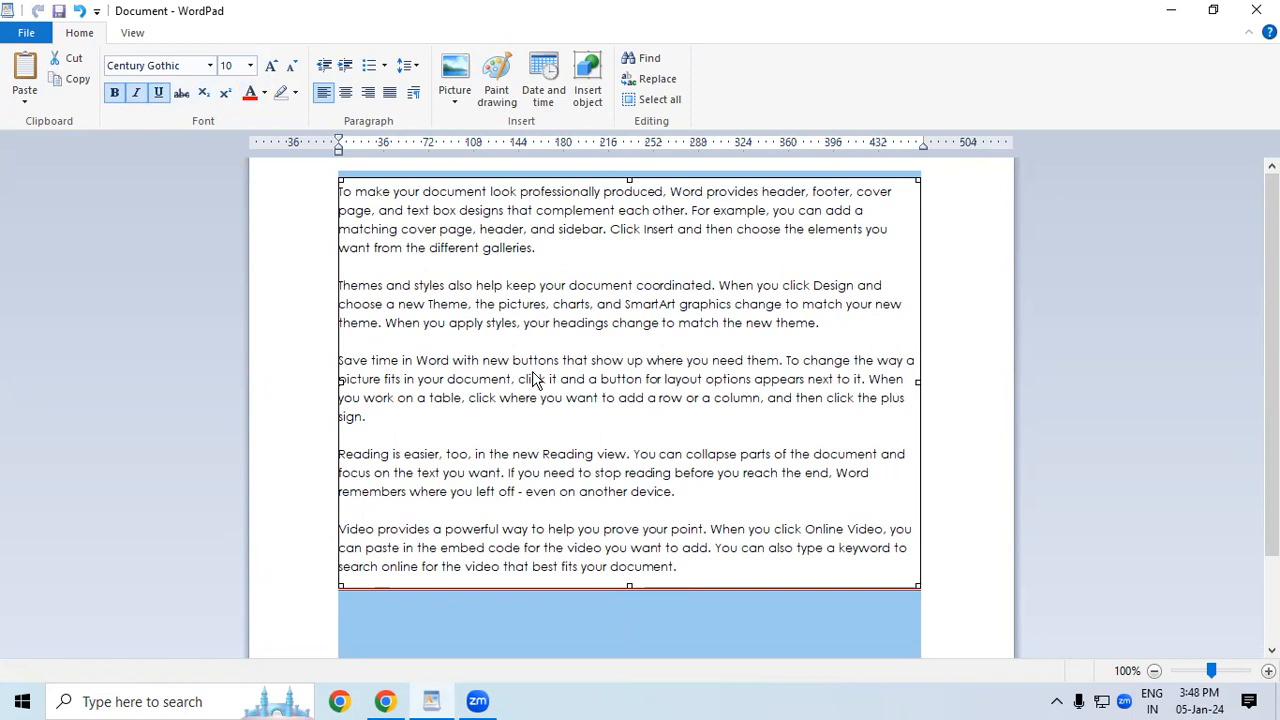
click(157, 97)
click(137, 95)
click(115, 93)
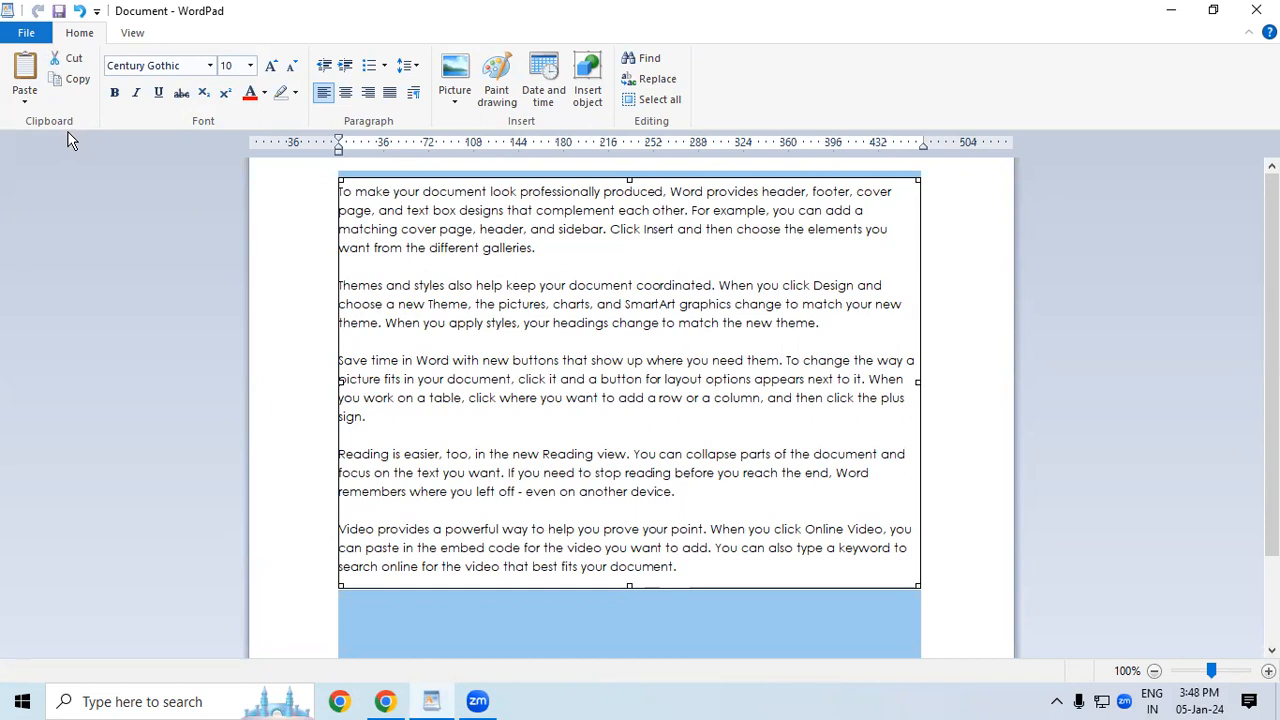
- Delete the picture of the paragraphs and enter "zz" in its place
key(Delete)
text(zz)
click(236, 144)
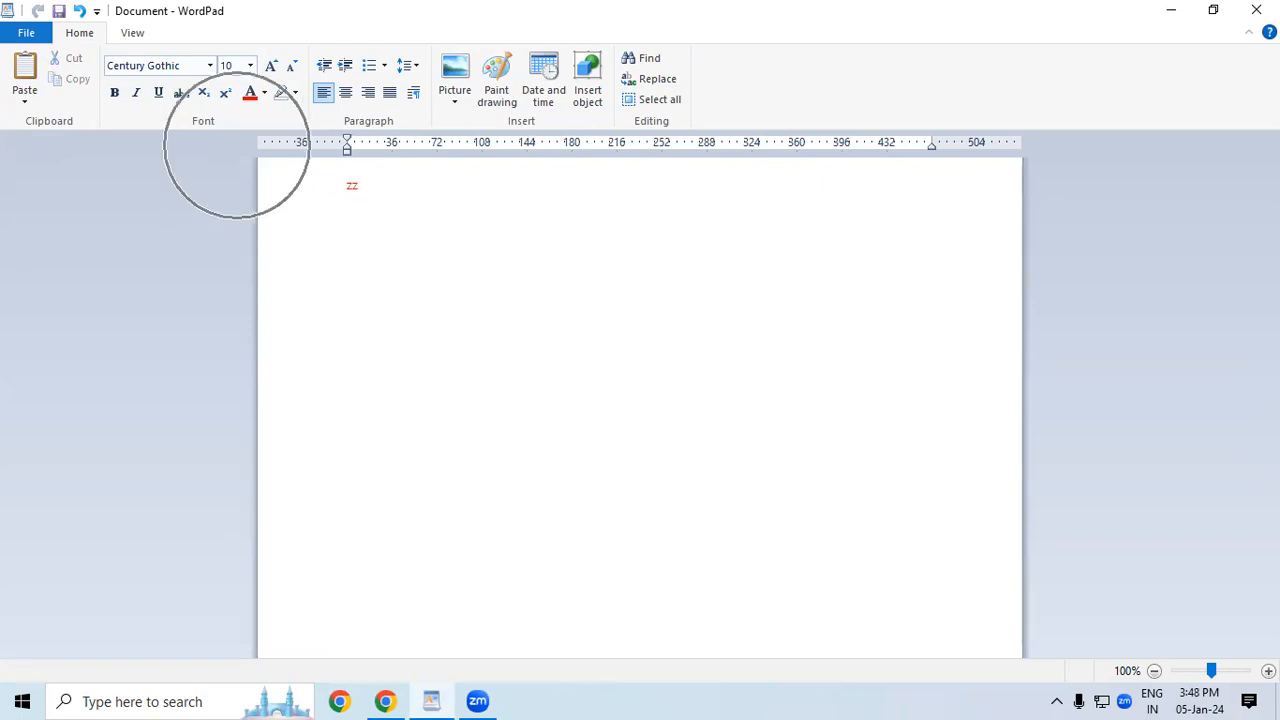
- Undo the typed text, the picture's deletion and pasting, and the closing "Video provides" paragraph, then deselect the remaining text
key(ctrl+z)
key(ctrl+z)
key(ctrl+z)
key(ctrl+z)
key(ctrl+z)
key(ctrl+z)
key(ctrl+z)
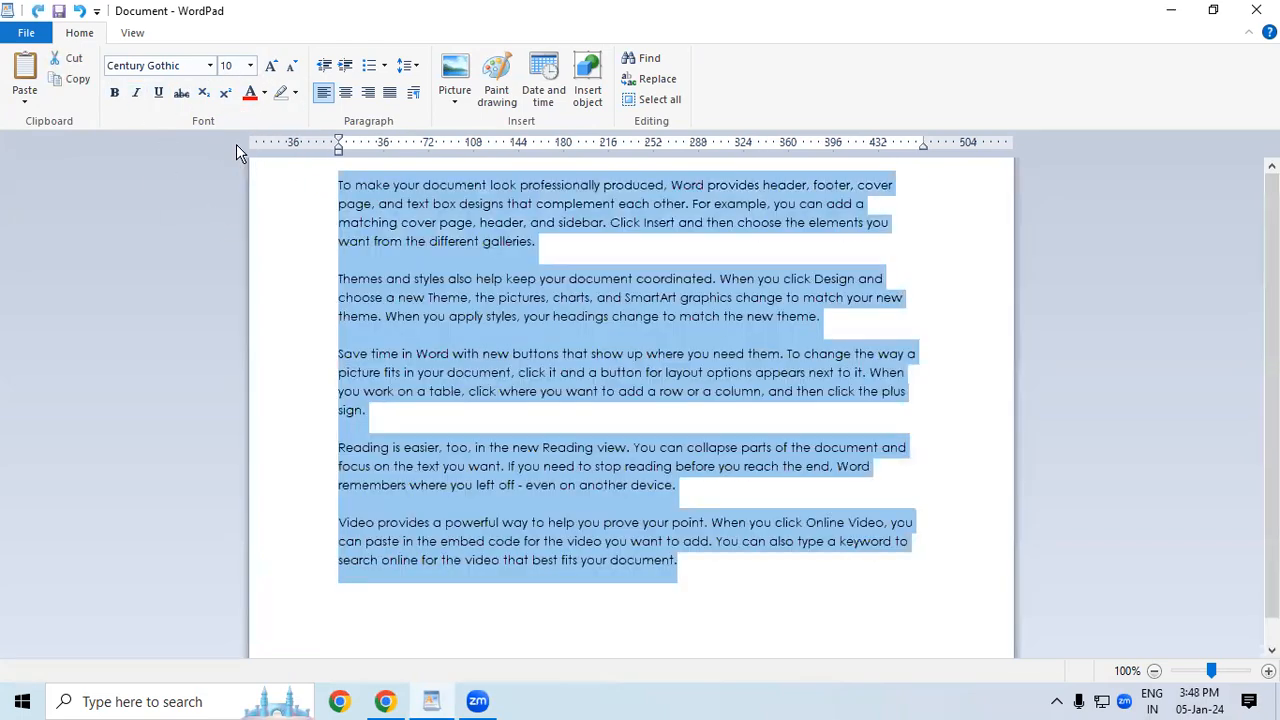
key(ctrl+z)
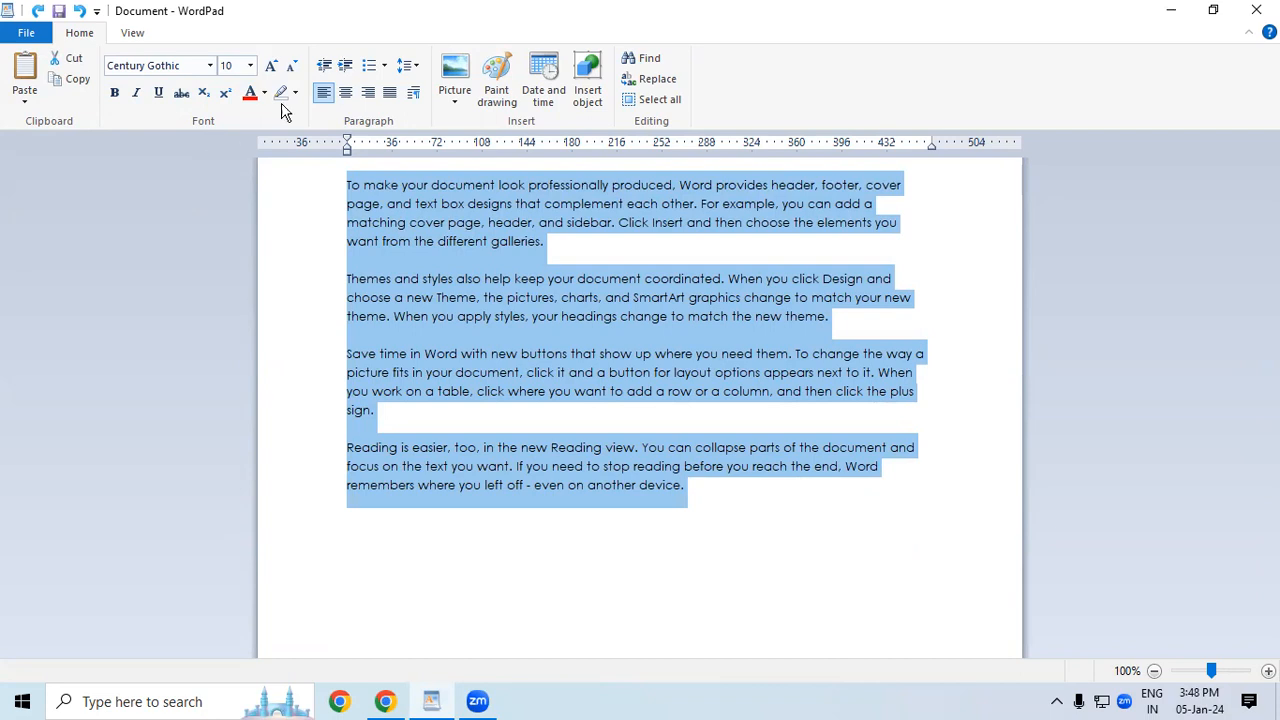
click(837, 466)
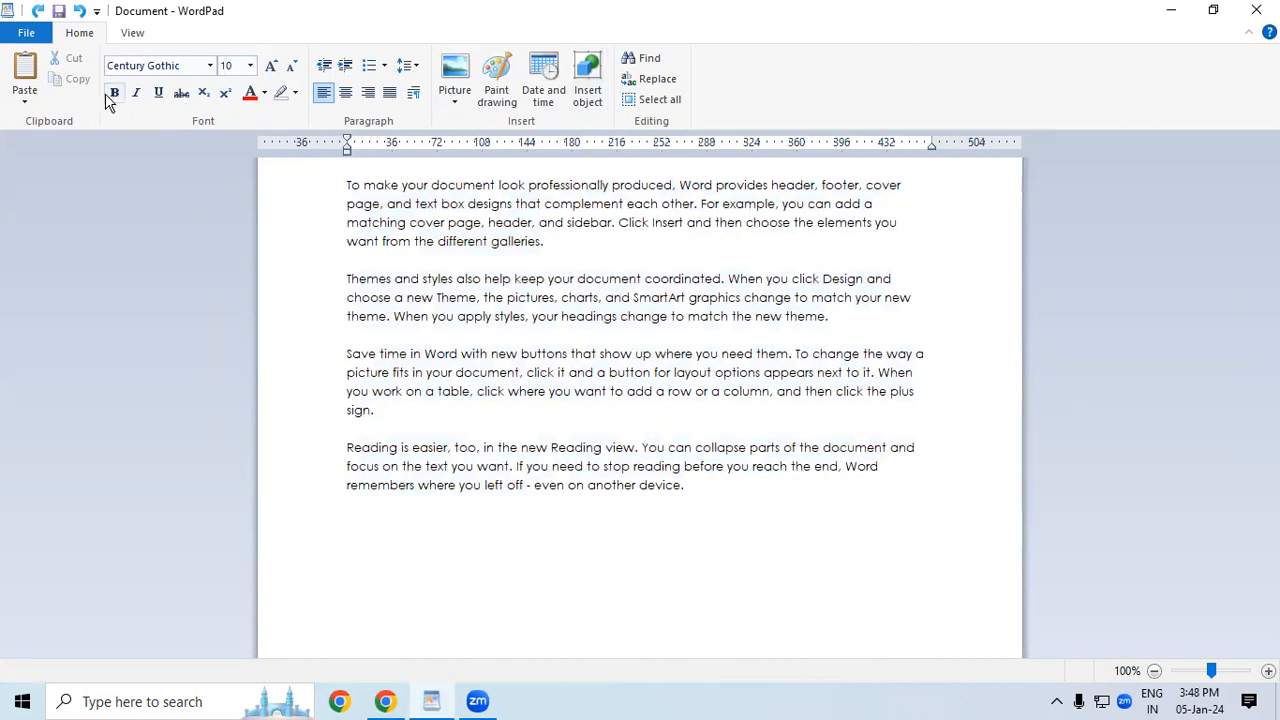
- Make the first paragraph, "To make your document look professionally produced", bold, italic and underlined
drag(347, 185, 543, 243)
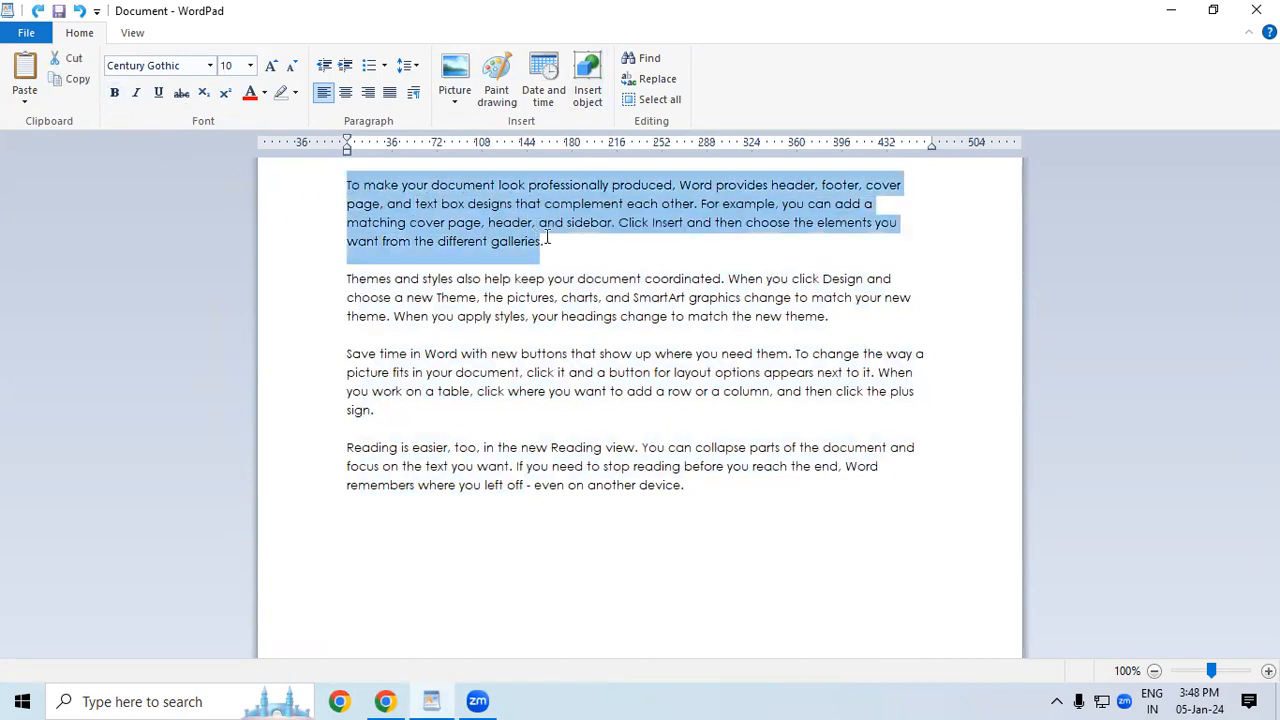
click(114, 95)
click(524, 352)
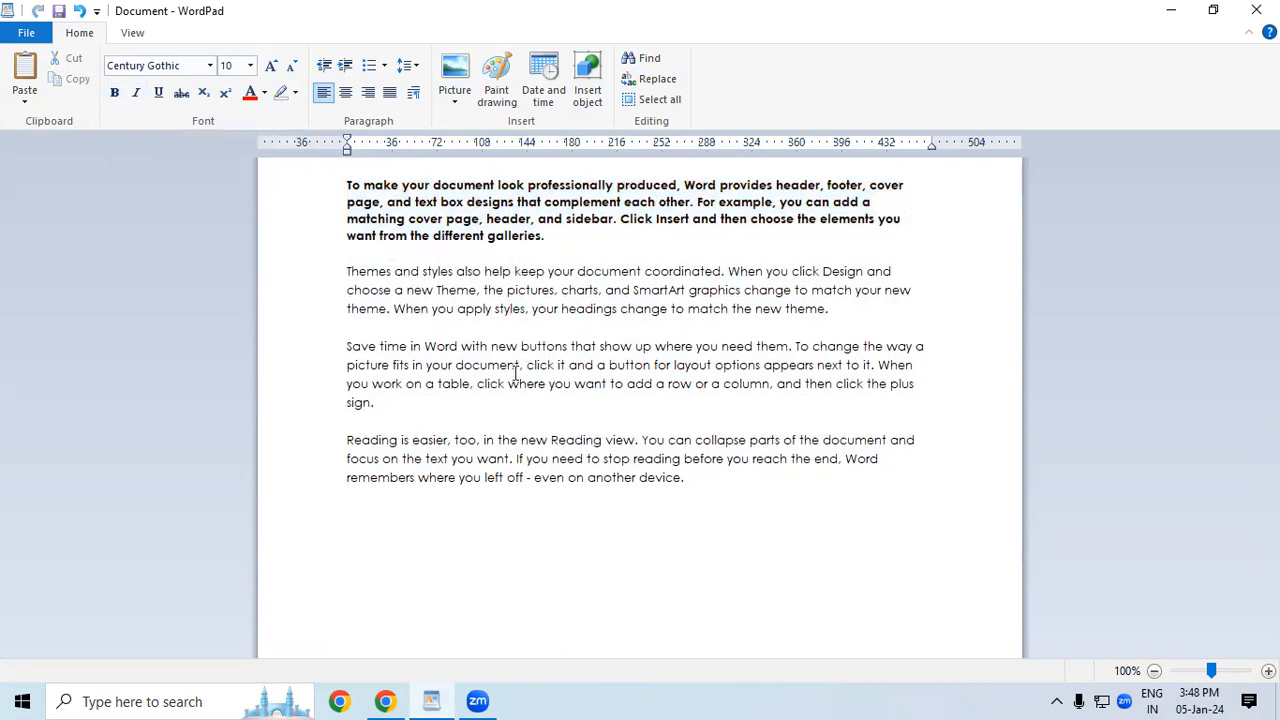
drag(544, 236, 335, 180)
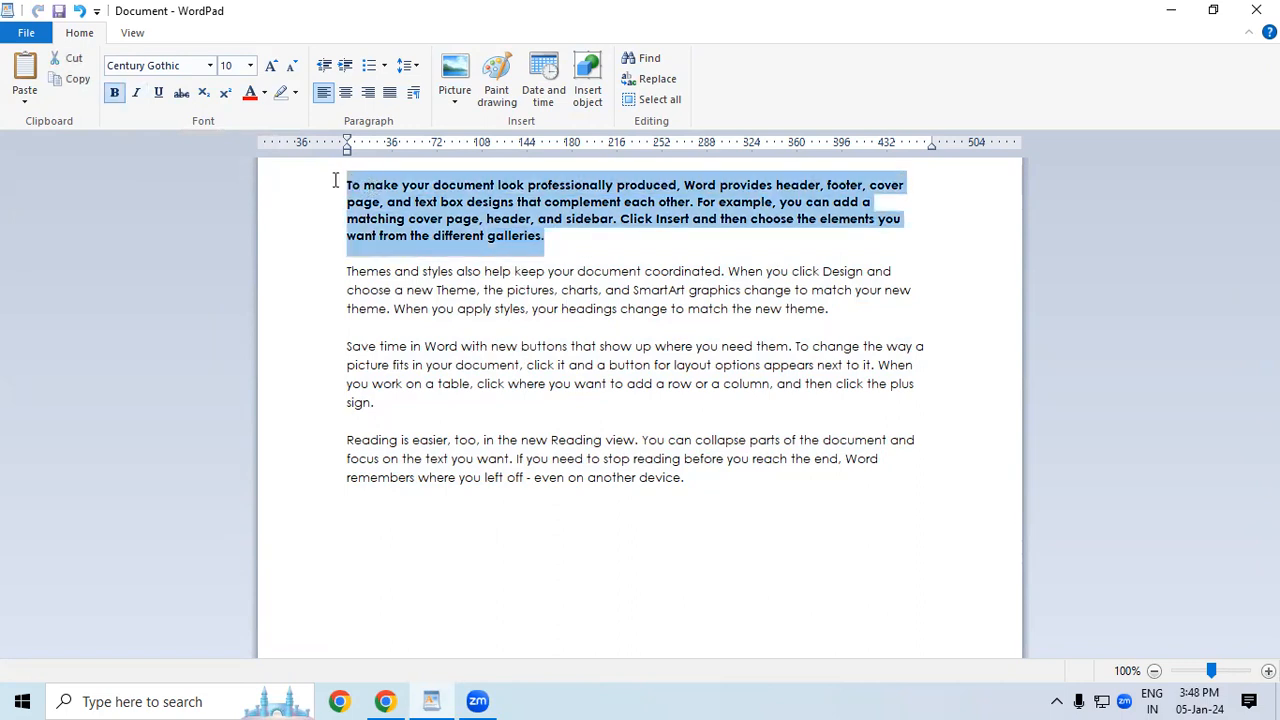
click(136, 93)
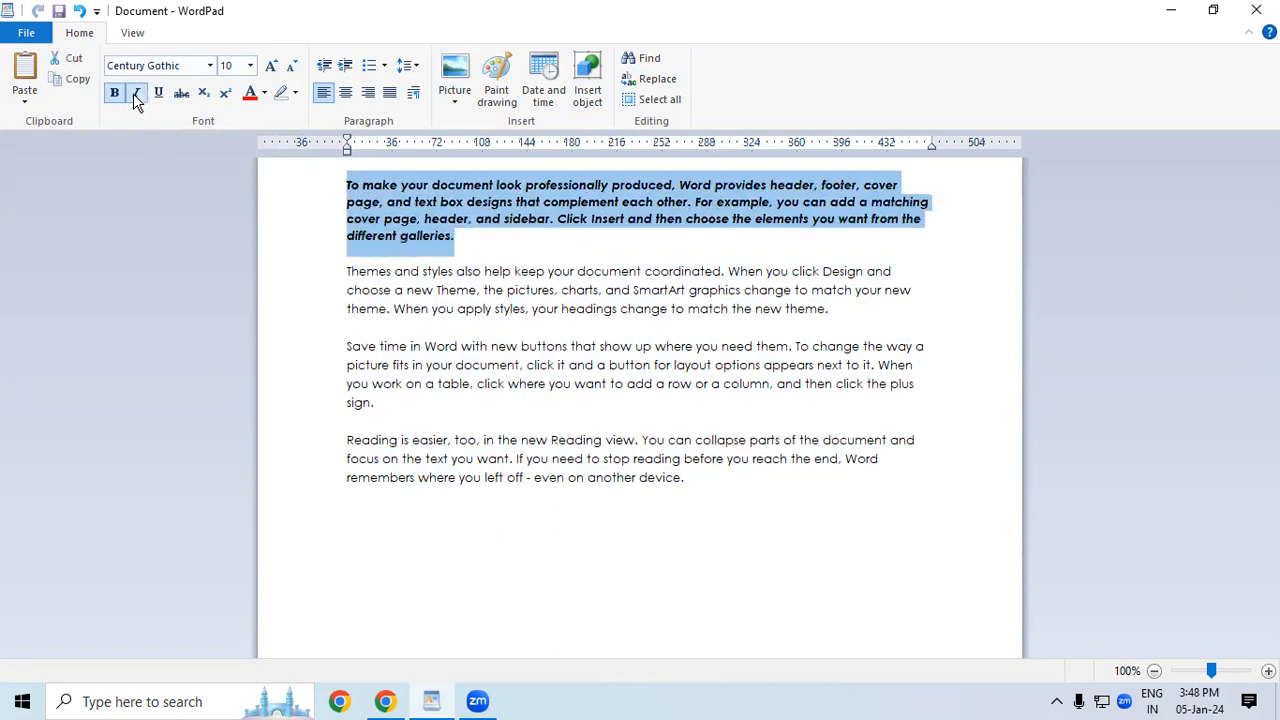
click(157, 93)
click(496, 290)
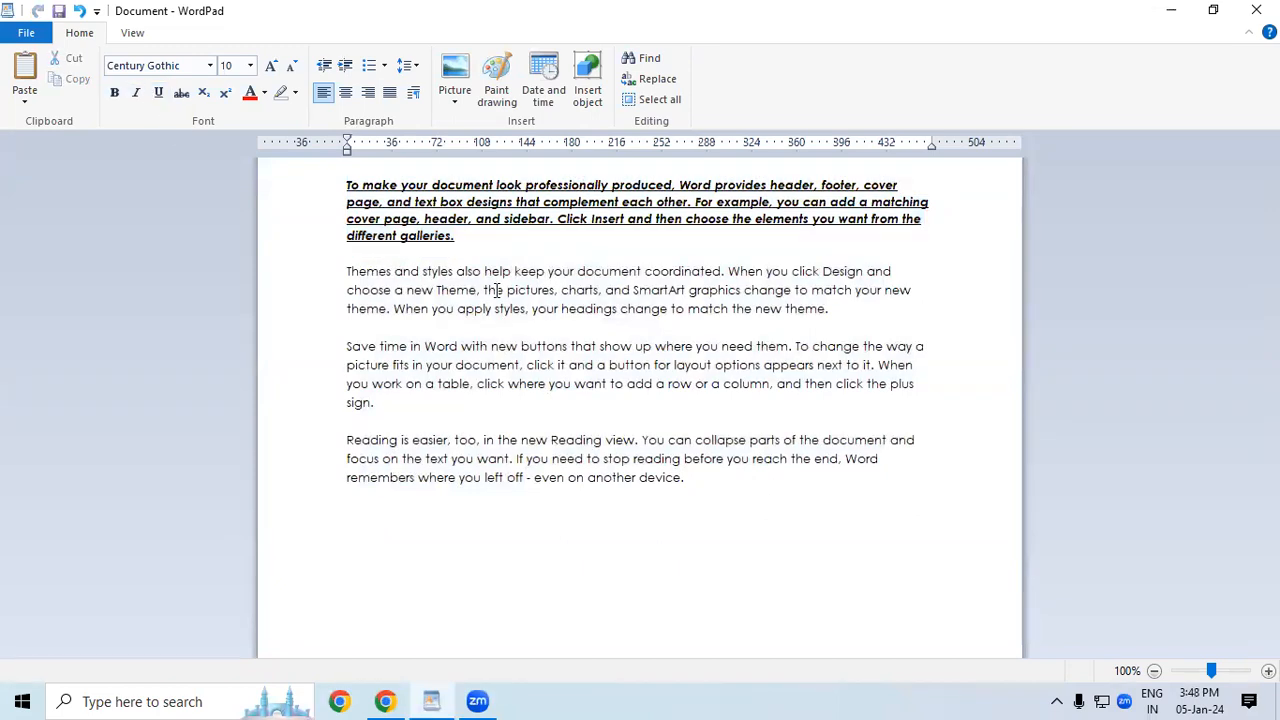
drag(458, 240, 323, 186)
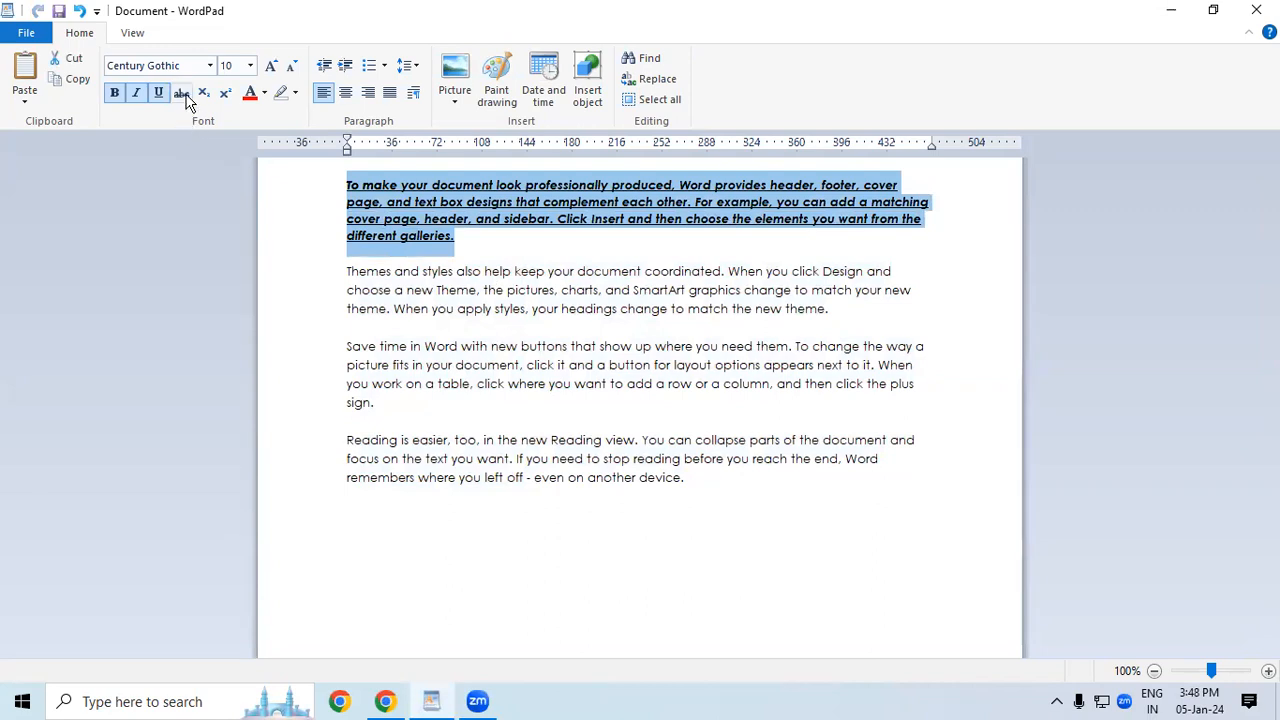
- Add the line "MRP: 500" at font size 20 below the last paragraph
click(478, 510)
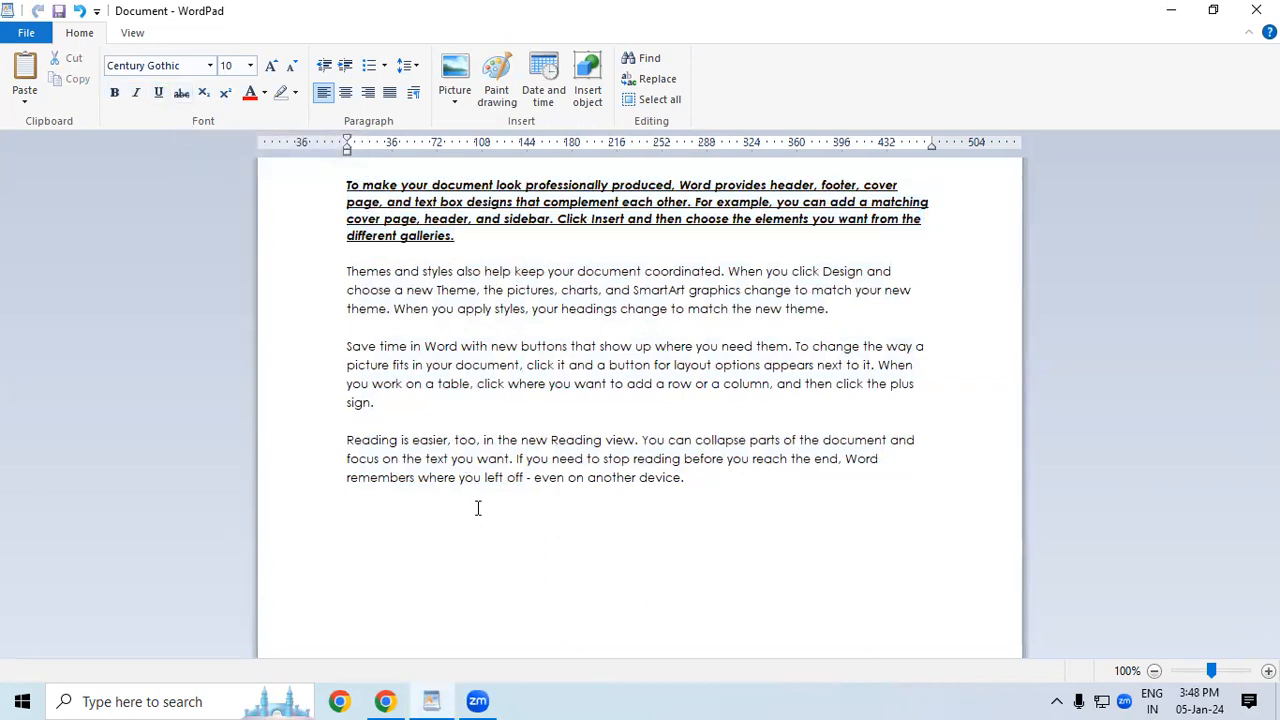
click(271, 68)
click(271, 68)
click(271, 68)
click(271, 68)
click(271, 68)
click(271, 68)
key(Caps_Lock)
text(MRP: 500)
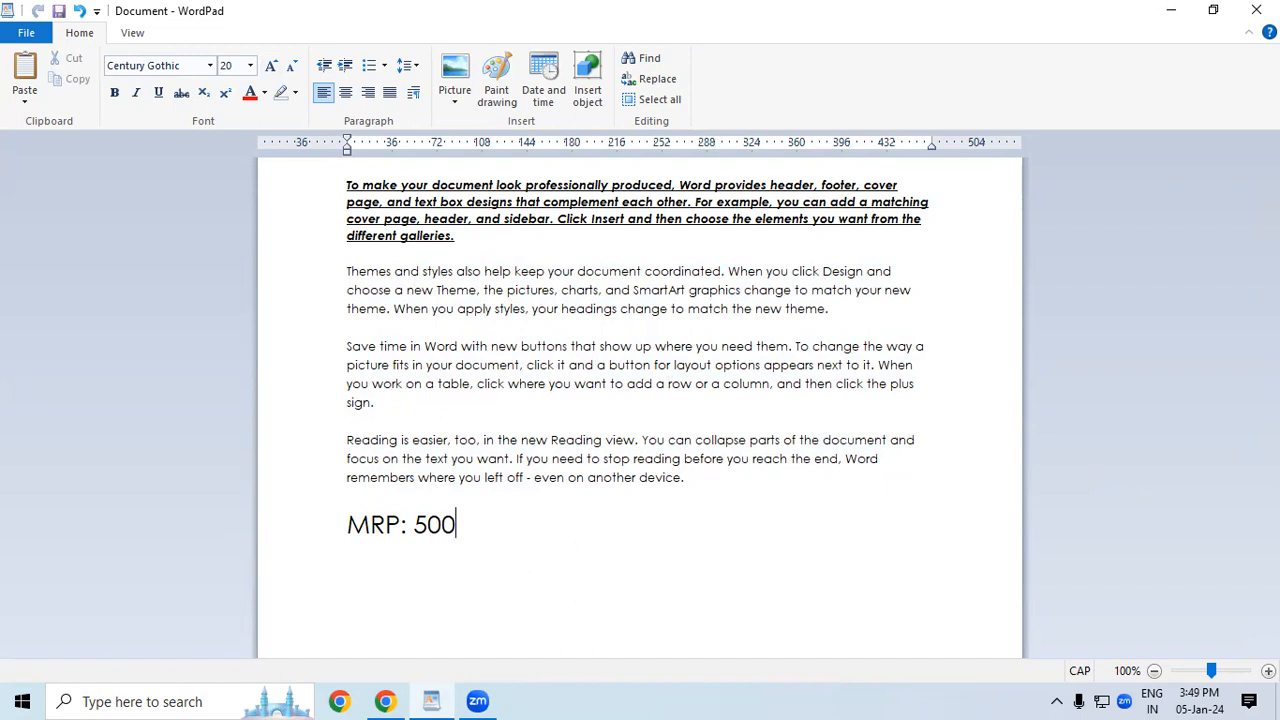
- Apply strikethrough to the price 500 in the MRP line
double_click(433, 528)
click(181, 92)
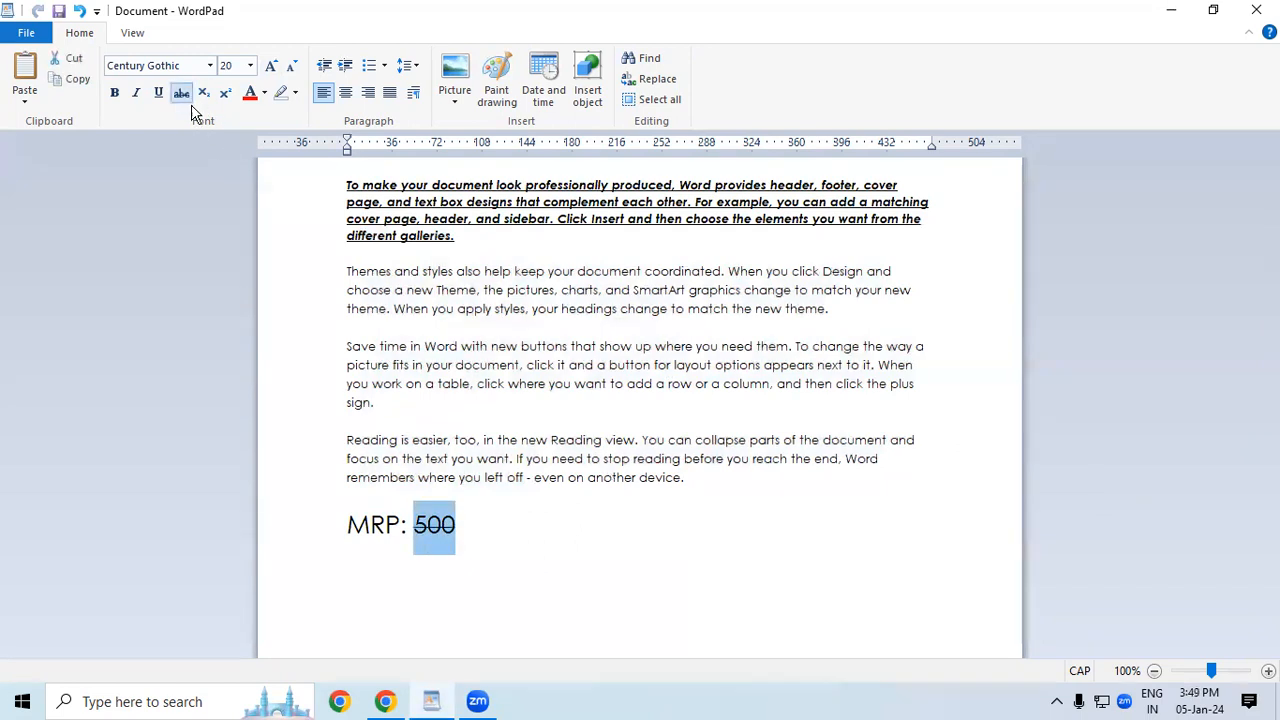
click(500, 527)
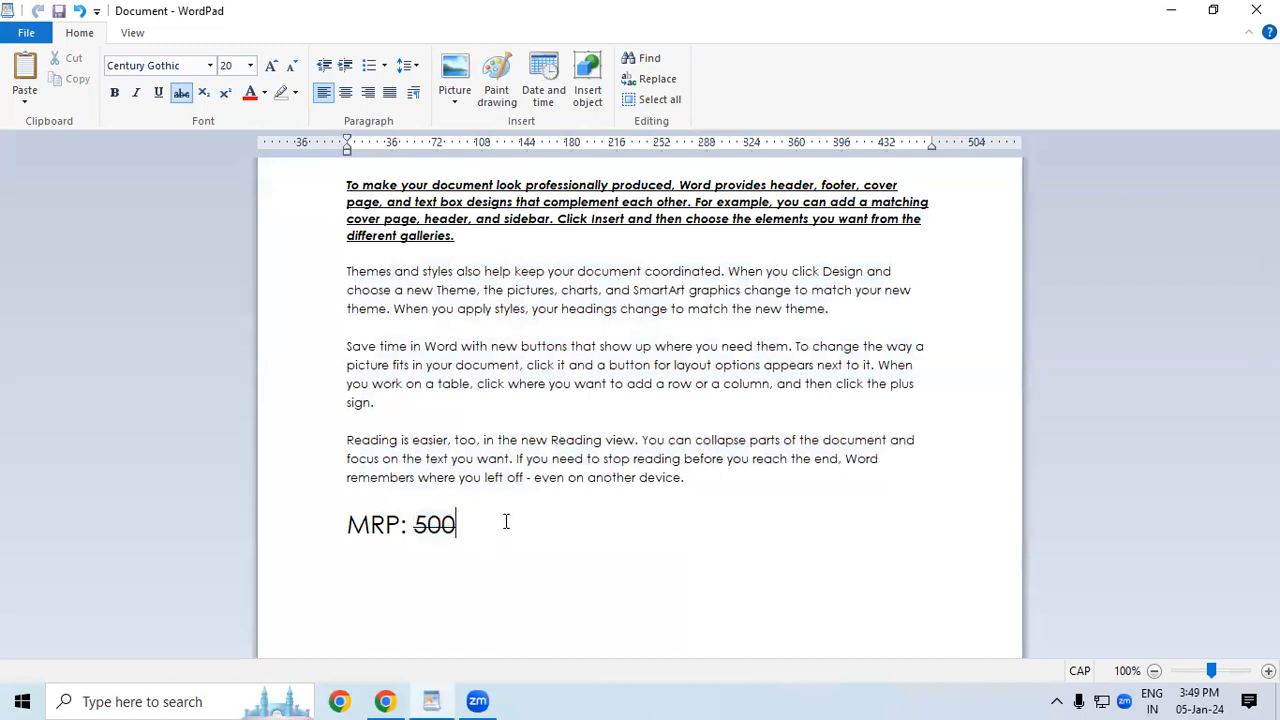
- Add 450 after the struck-out price and remove the strikethrough from 450 and the space before it
text(450)
drag(470, 528, 519, 524)
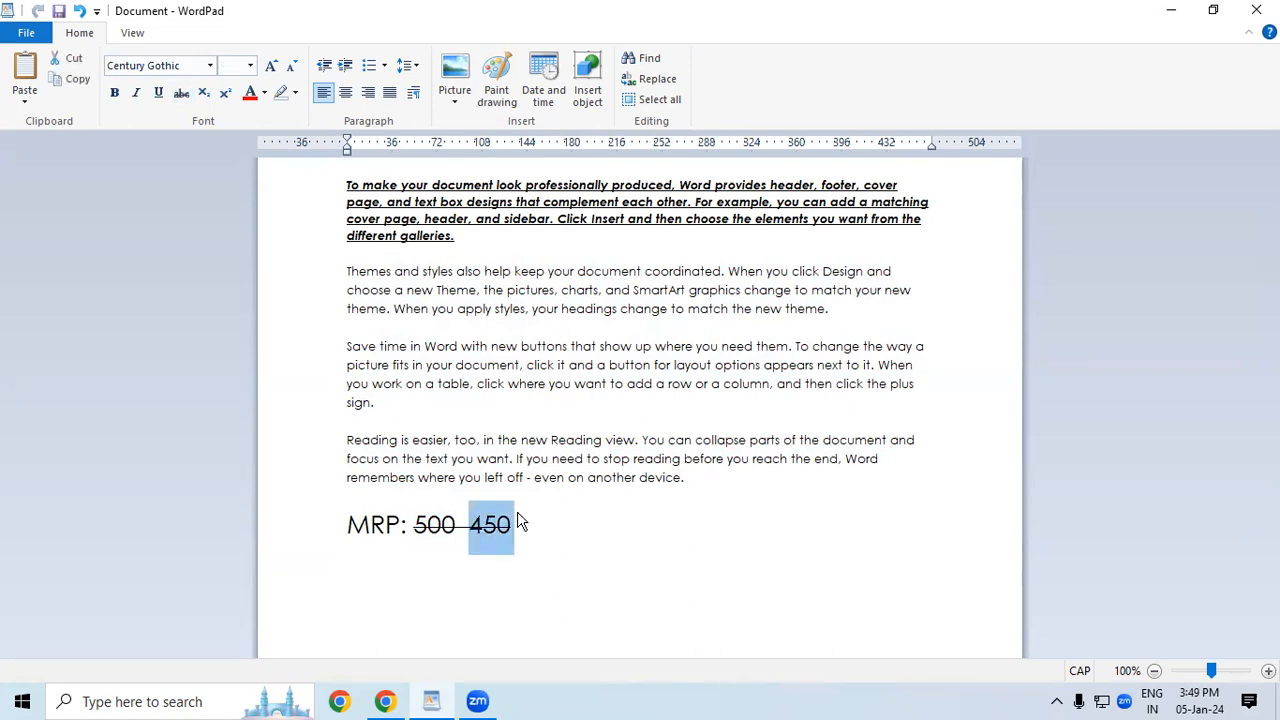
click(176, 92)
click(646, 559)
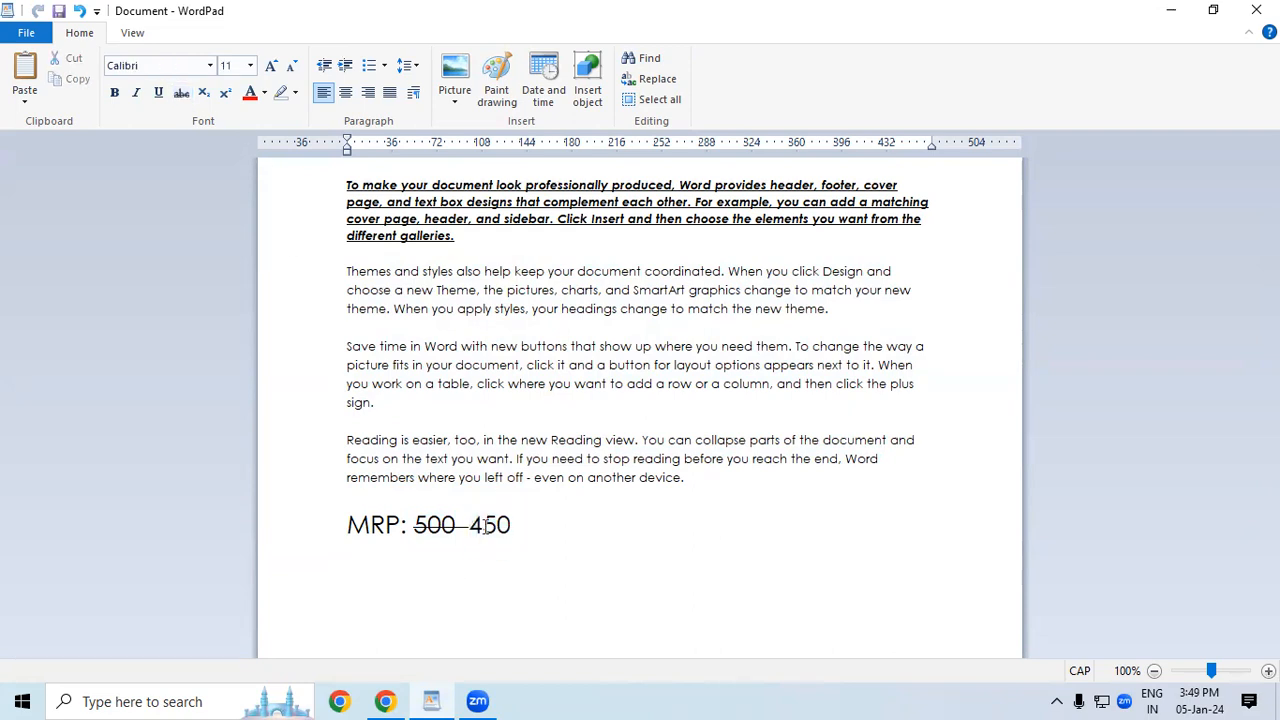
drag(455, 524, 469, 524)
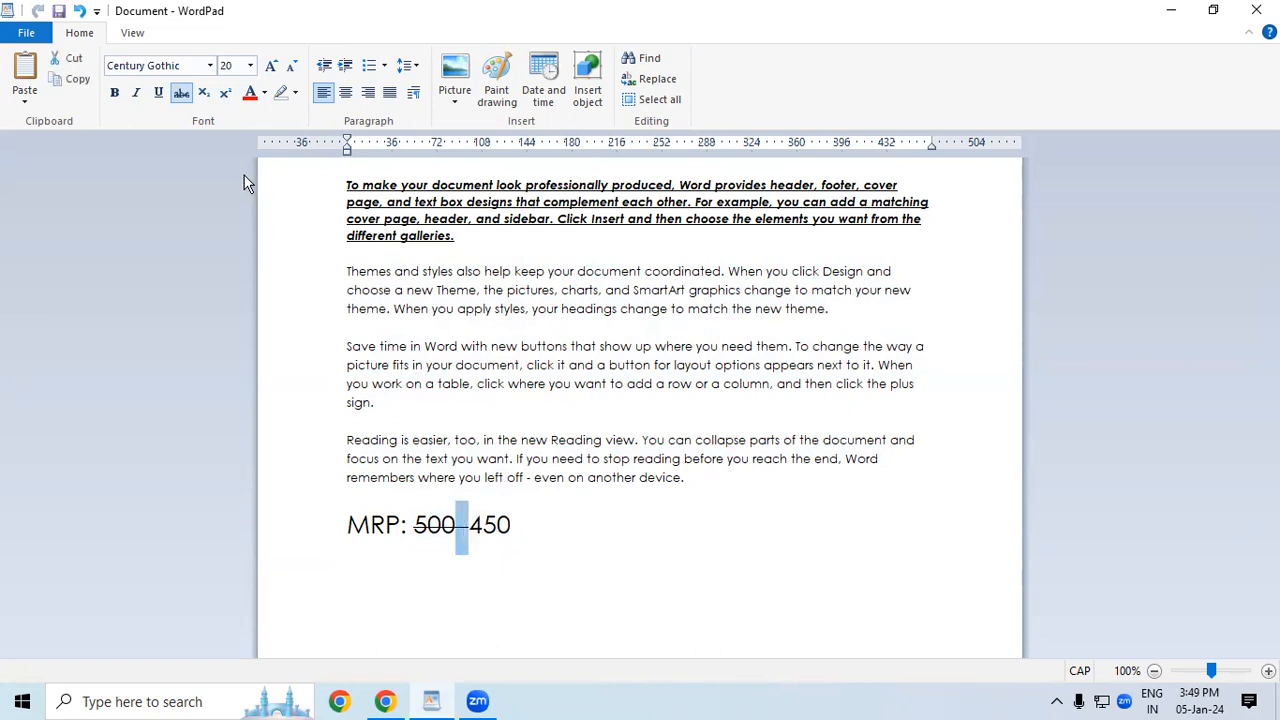
click(181, 92)
click(614, 583)
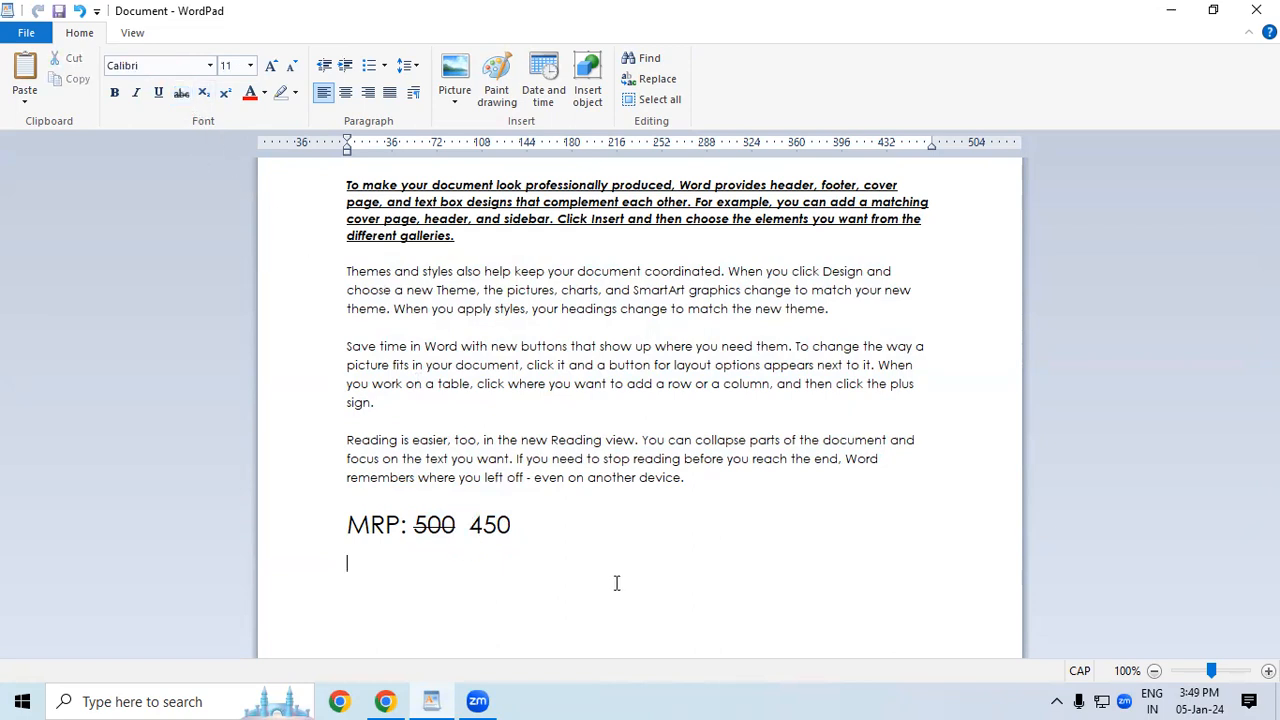
- Enlarge the 450 price in the MRP line to font size 36
drag(469, 525, 511, 525)
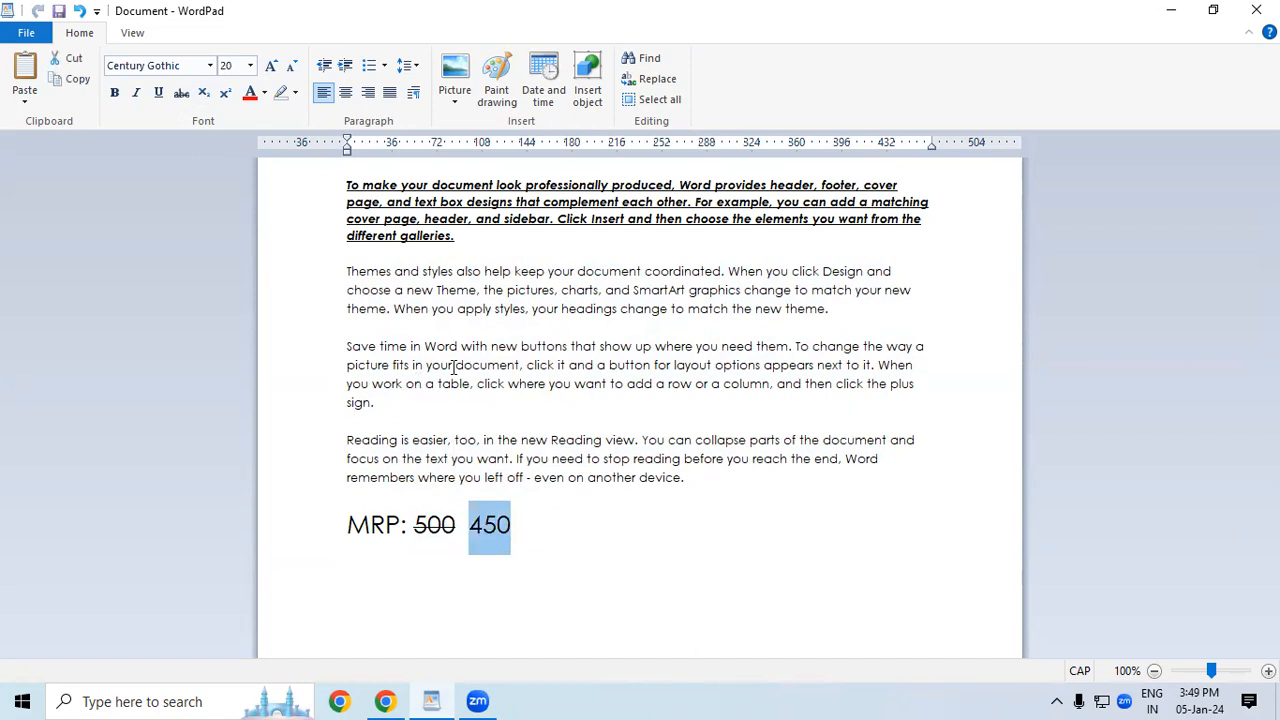
click(270, 65)
click(270, 65)
click(270, 65)
click(270, 65)
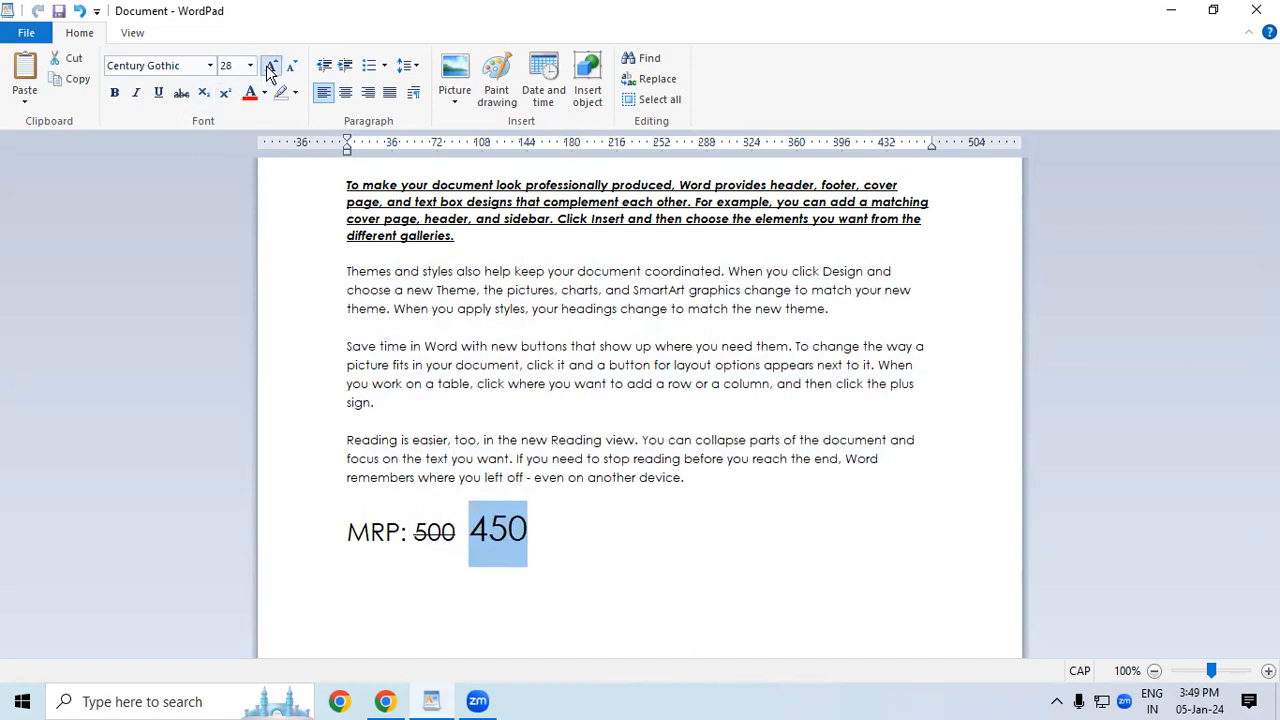
click(270, 65)
click(595, 477)
mouse_move(552, 538)
mouse_down()
mouse_move(355, 525)
mouse_move(388, 543)
mouse_move(566, 542)
mouse_up()
click(596, 570)
click(566, 542)
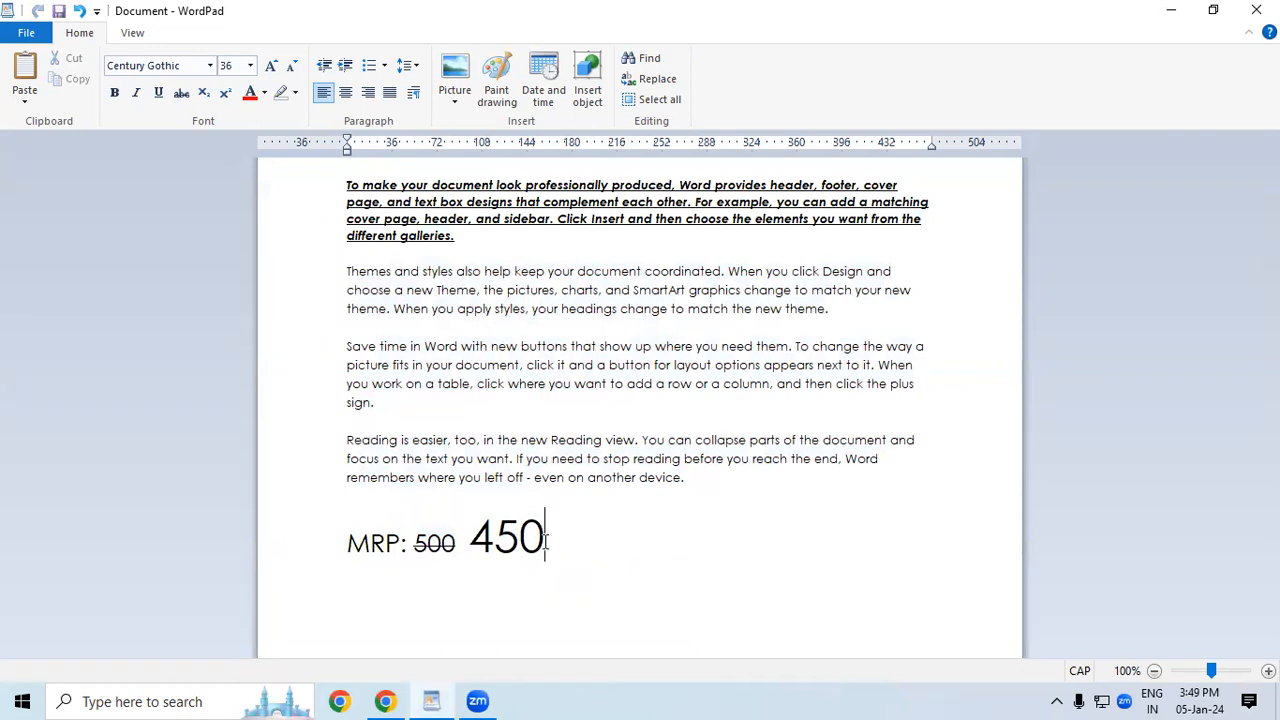
click(407, 543)
- Apply strikethrough to the first line of the "Themes and styles" paragraph
drag(347, 270, 898, 271)
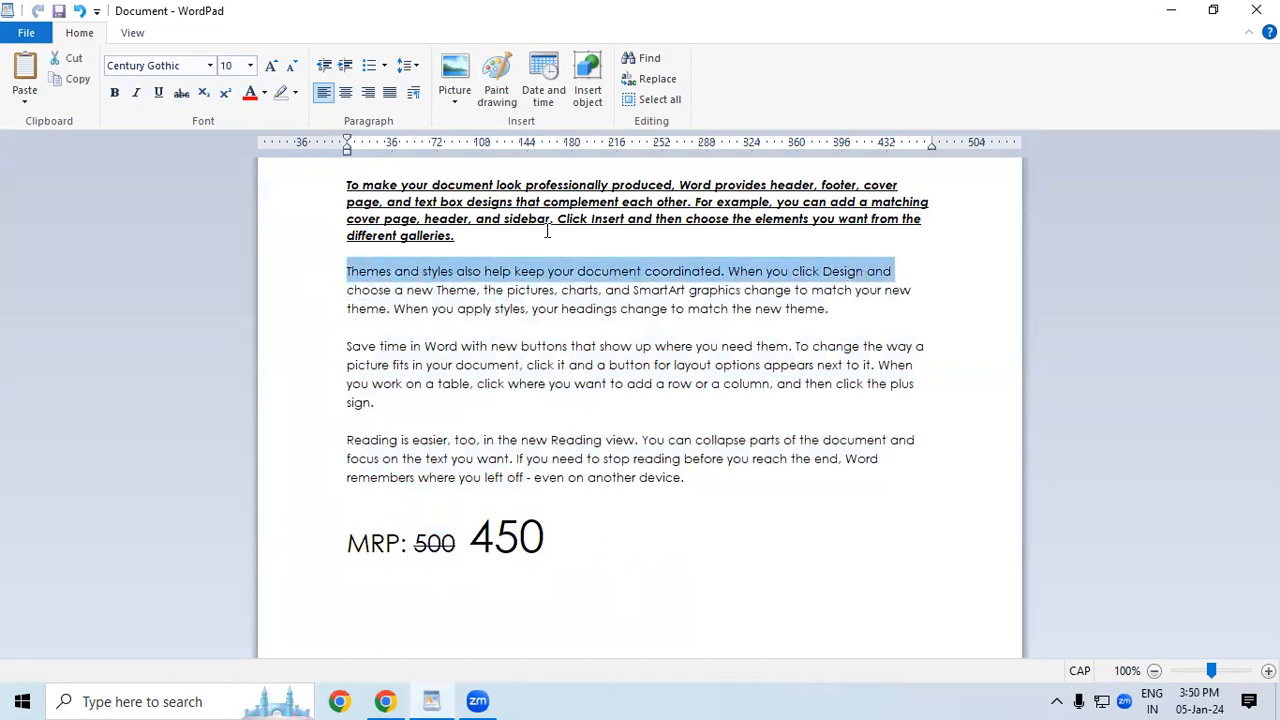
click(181, 93)
click(572, 383)
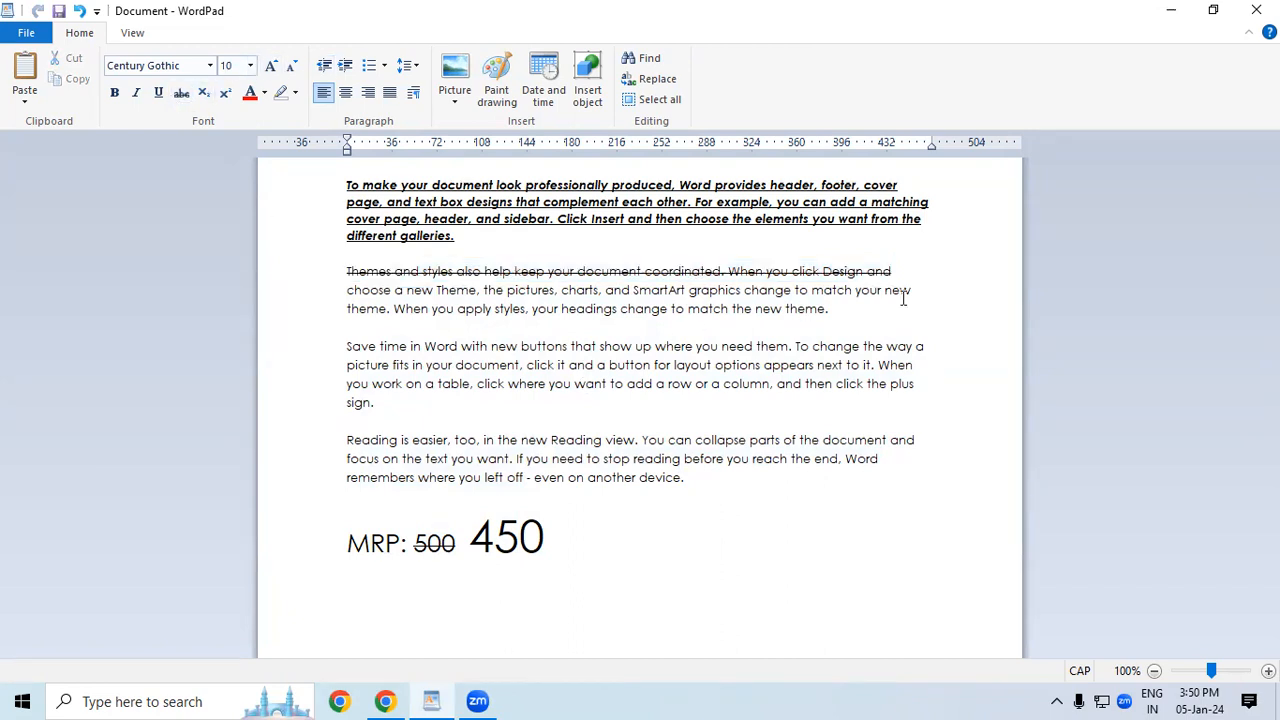
drag(910, 271, 284, 272)
click(714, 386)
- Insert a long run of blank lines after the 450 price and move the cursor back up through them
click(645, 549)
key(Return)
key(Return)
key(Return)
key(Return)
key(Return)
key(Return)
key(Return)
key(Return)
key(Return)
key(Return)
key(Return)
key(Return)
key(Return)
key(Return)
key(Return)
key(Return)
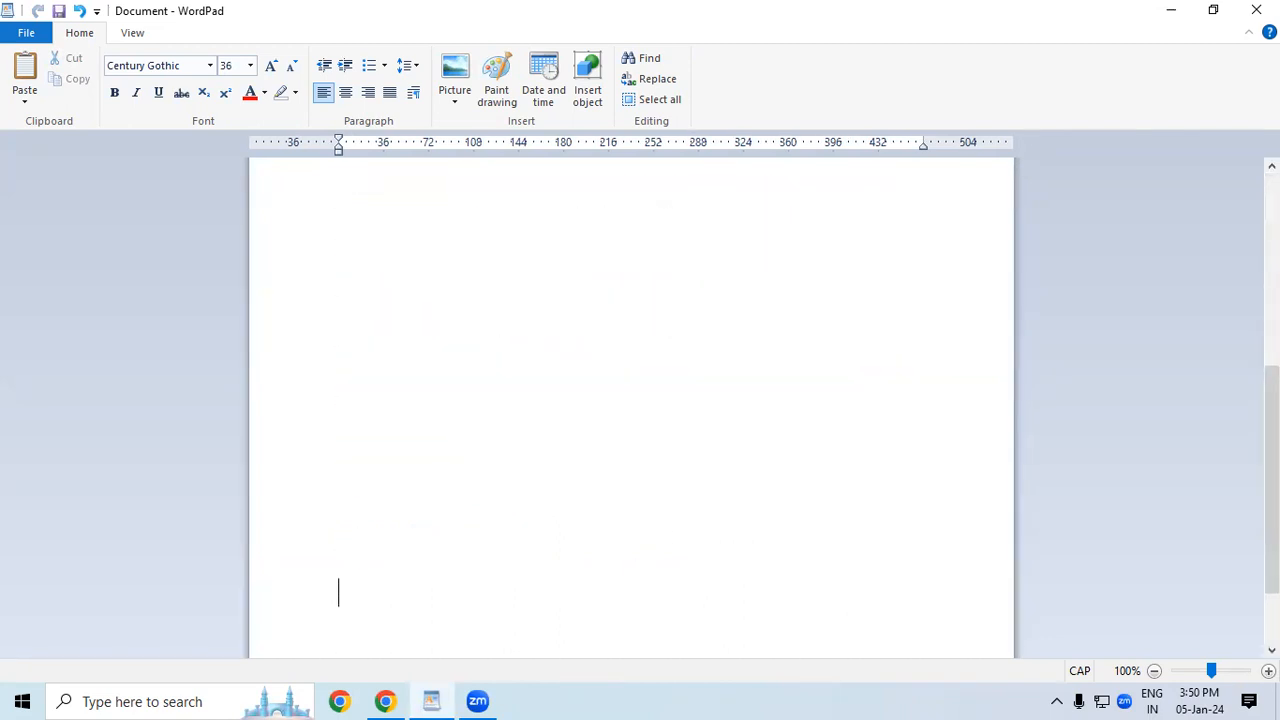
key(Up)
key(Up)
key(Up)
key(Up)
key(Up)
key(Up)
key(Up)
key(Up)
key(Up)
key(Up)
key(Up)
key(Up)
key(Up)
key(Up)
key(Up)
key(Up)
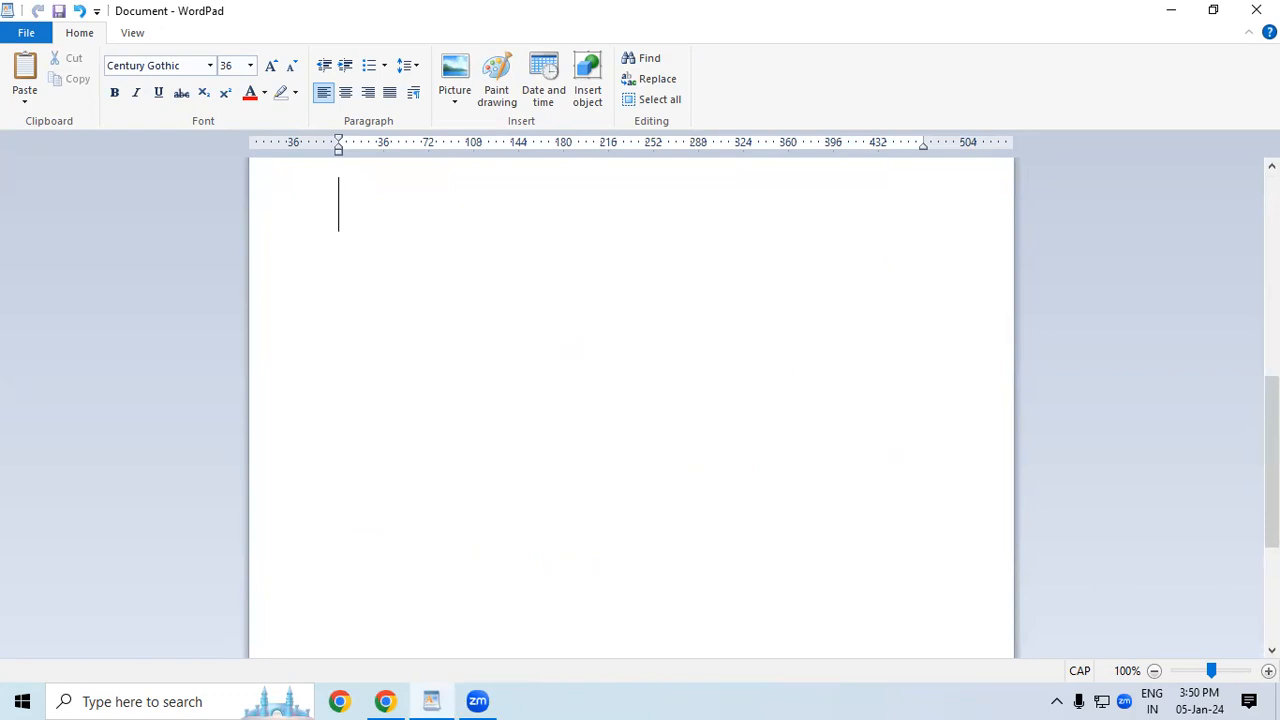
- Enter C2H5 as plain text on the line below the MRP price, and clear it again
key(Down)
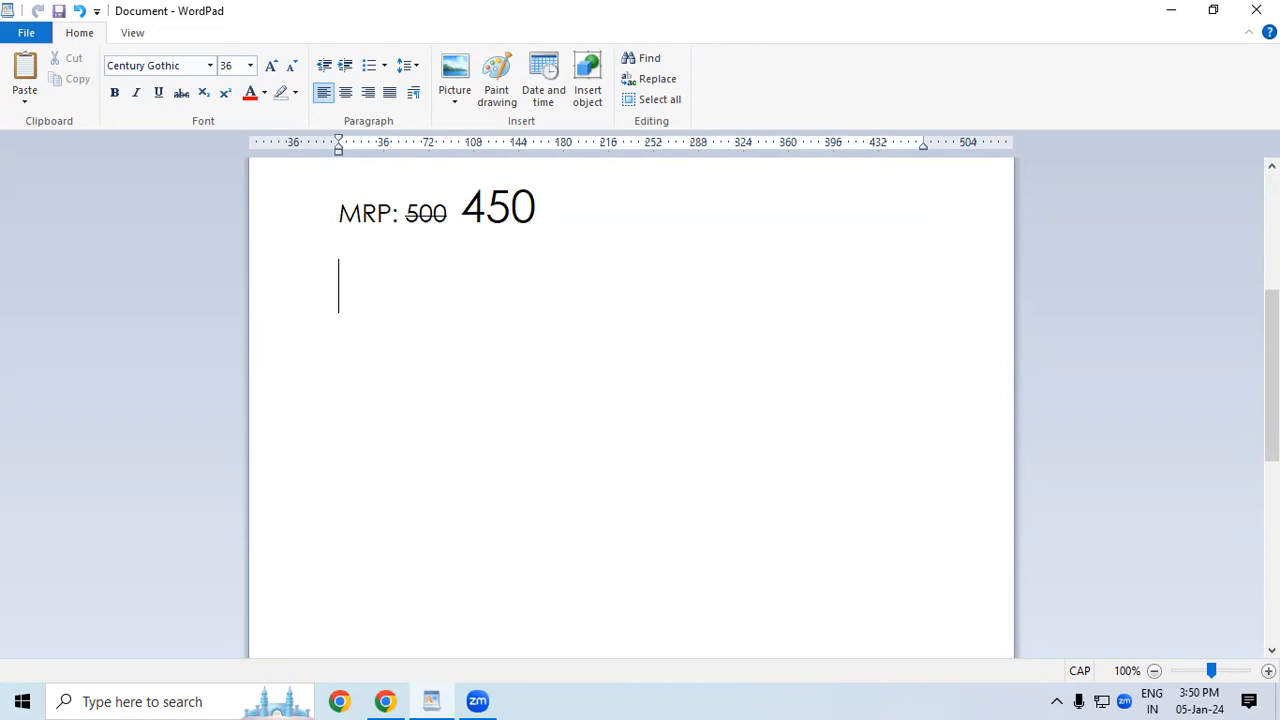
text(C2S5)
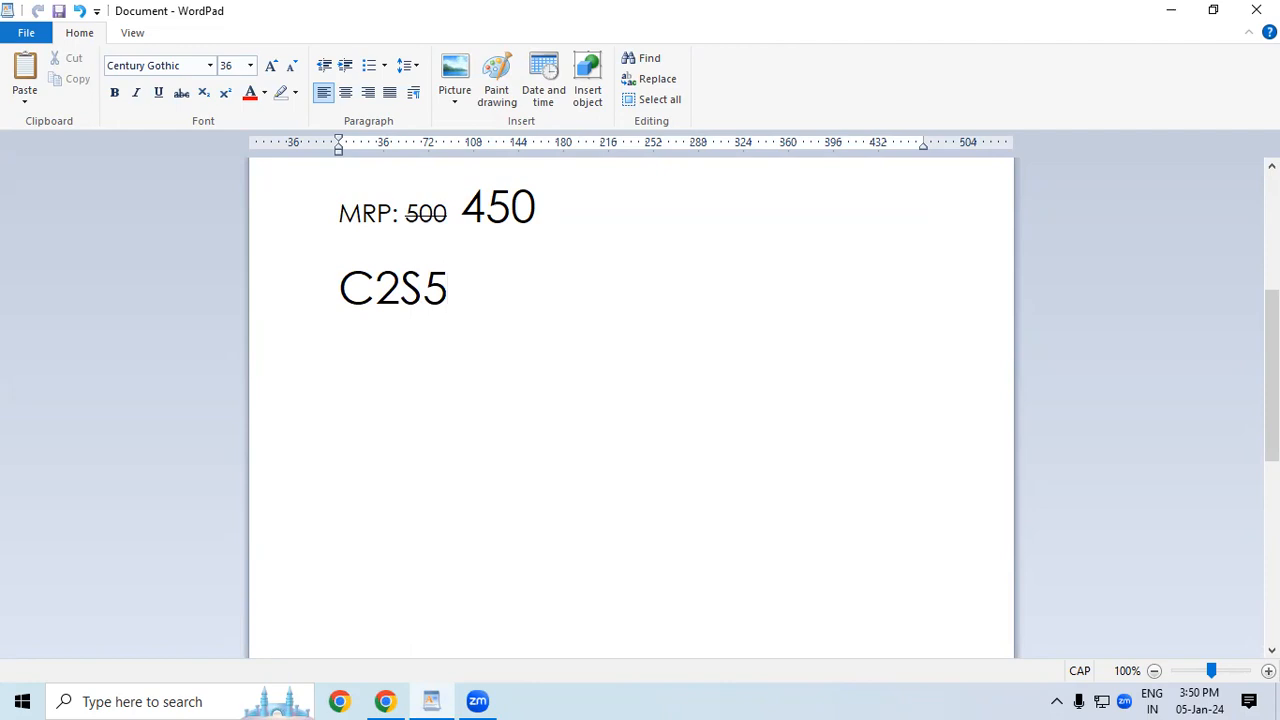
key(BackSpace)
key(BackSpace)
text(H5)
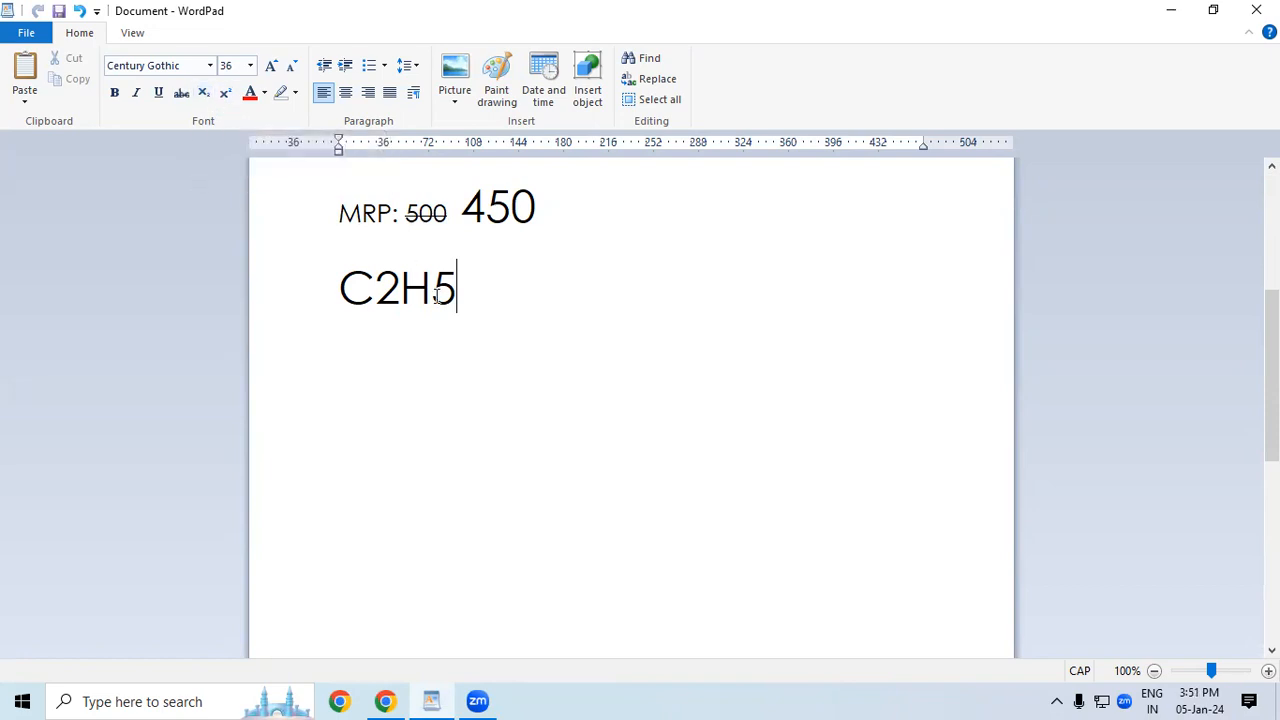
key(shift+Home)
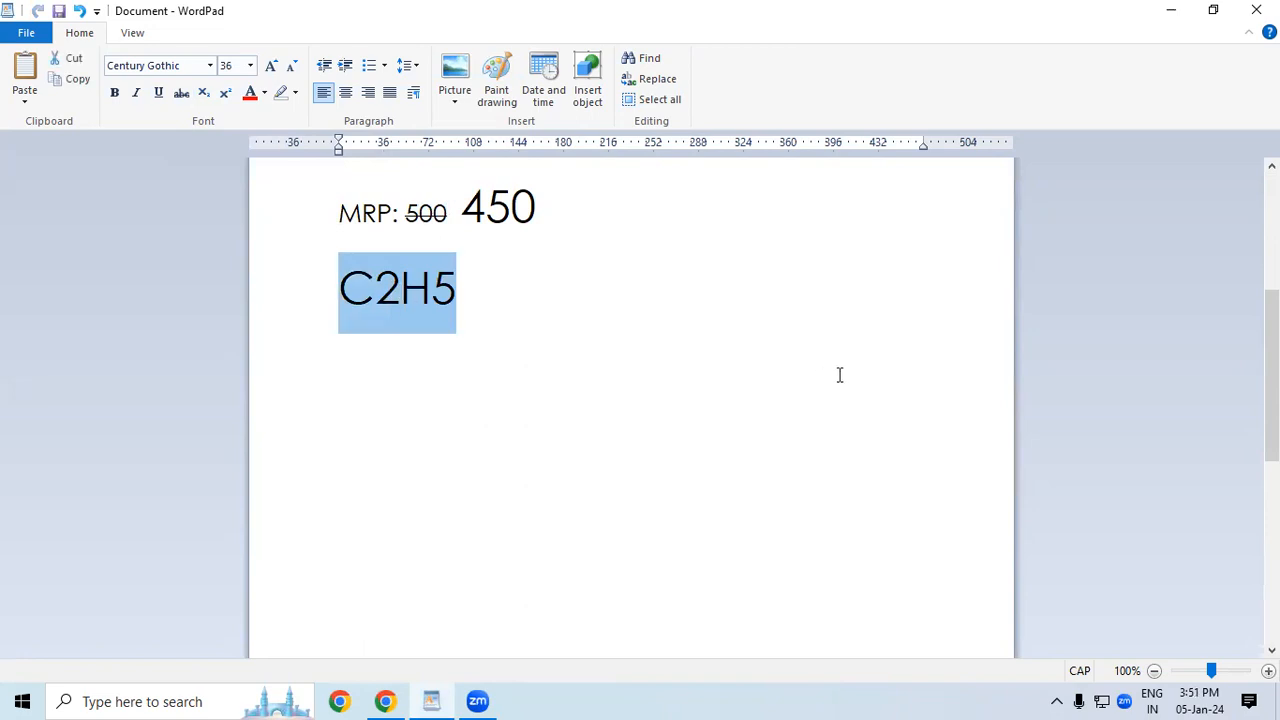
key(BackSpace)
- Write the formula C2H5 below the MRP line with the 2 and the 5 as subscripts
text(C)
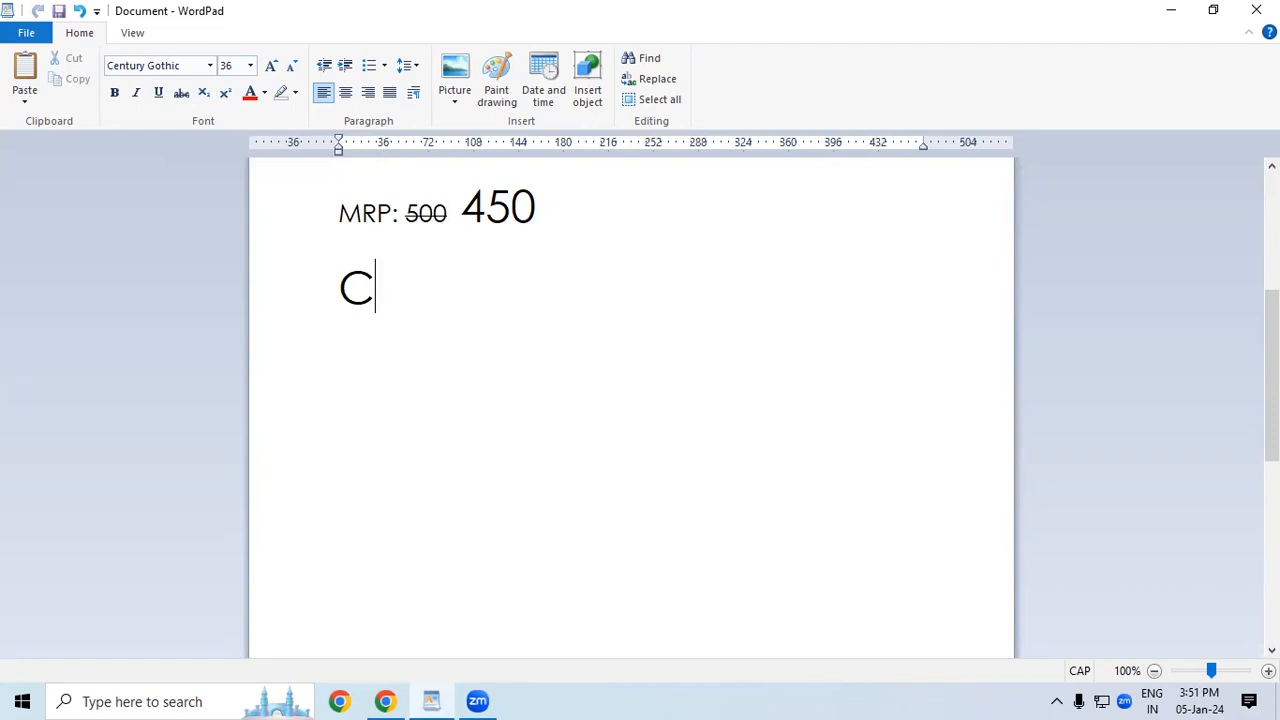
click(204, 96)
text(2)
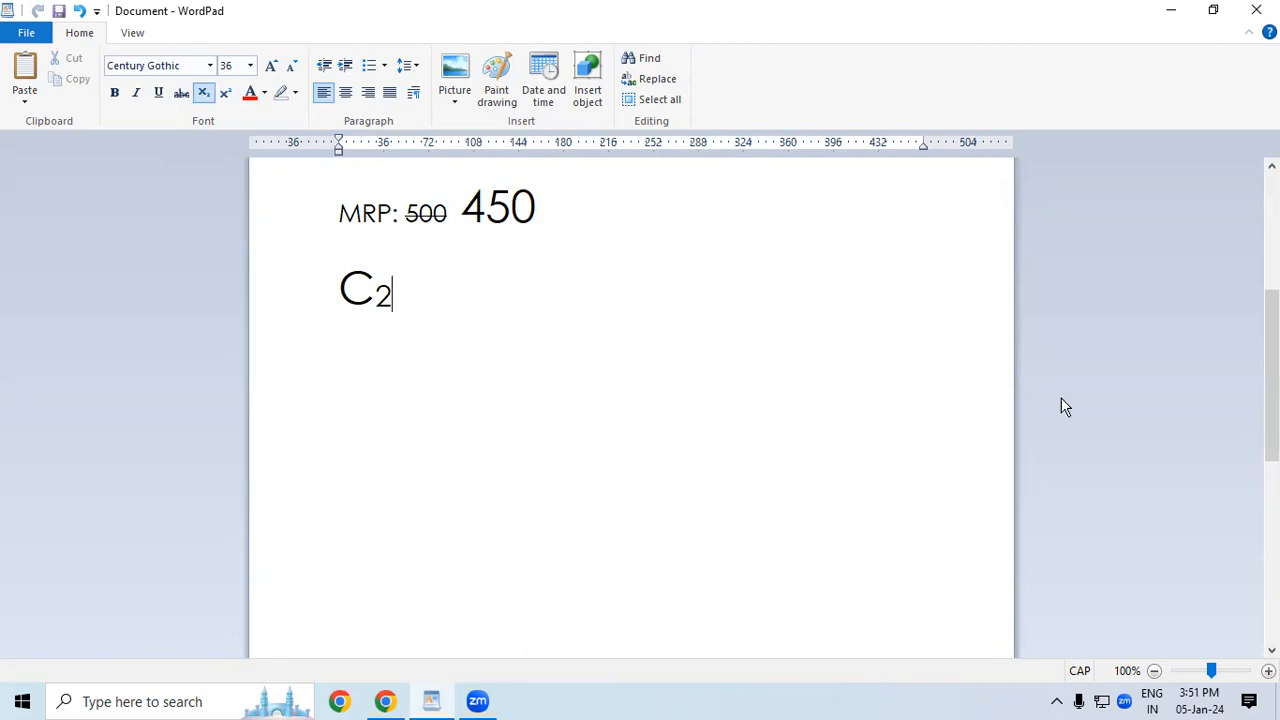
click(204, 92)
text(H)
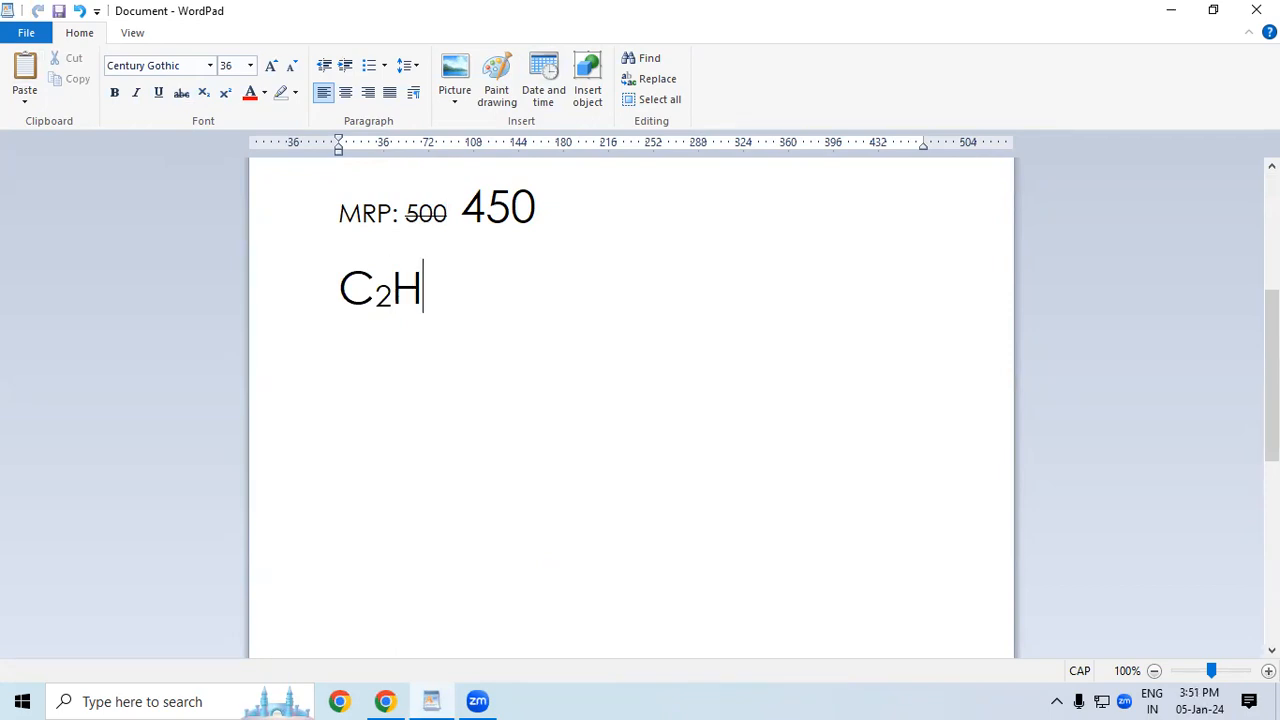
click(204, 92)
text(5)
- Replace the C2H5 formula with H2O and format its 2 as subscript
double_click(389, 283)
click(643, 350)
double_click(381, 303)
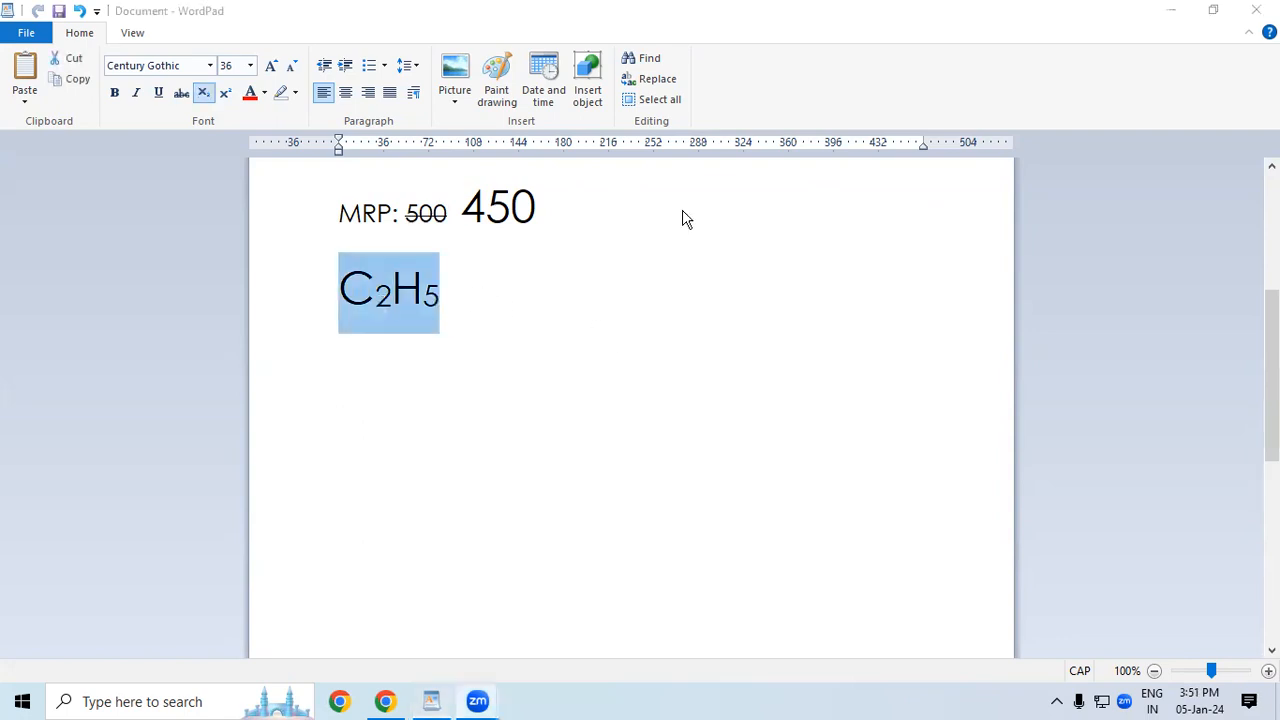
key(Delete)
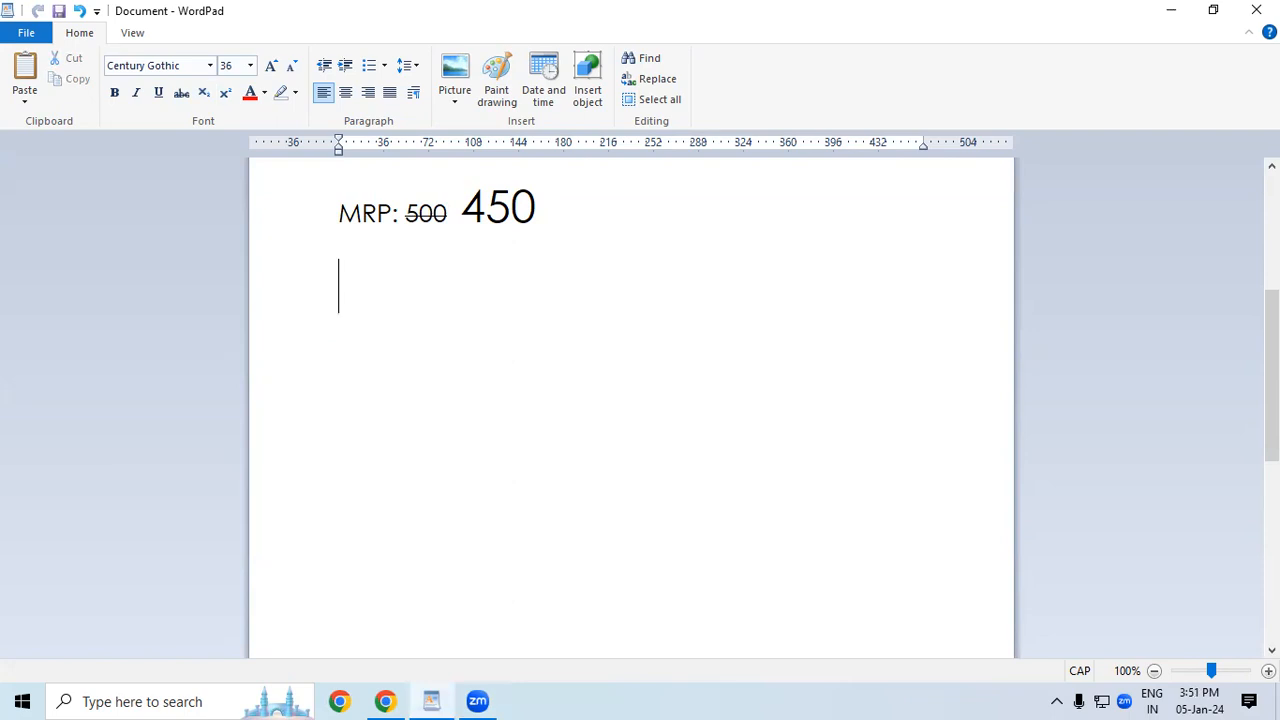
text(H2)
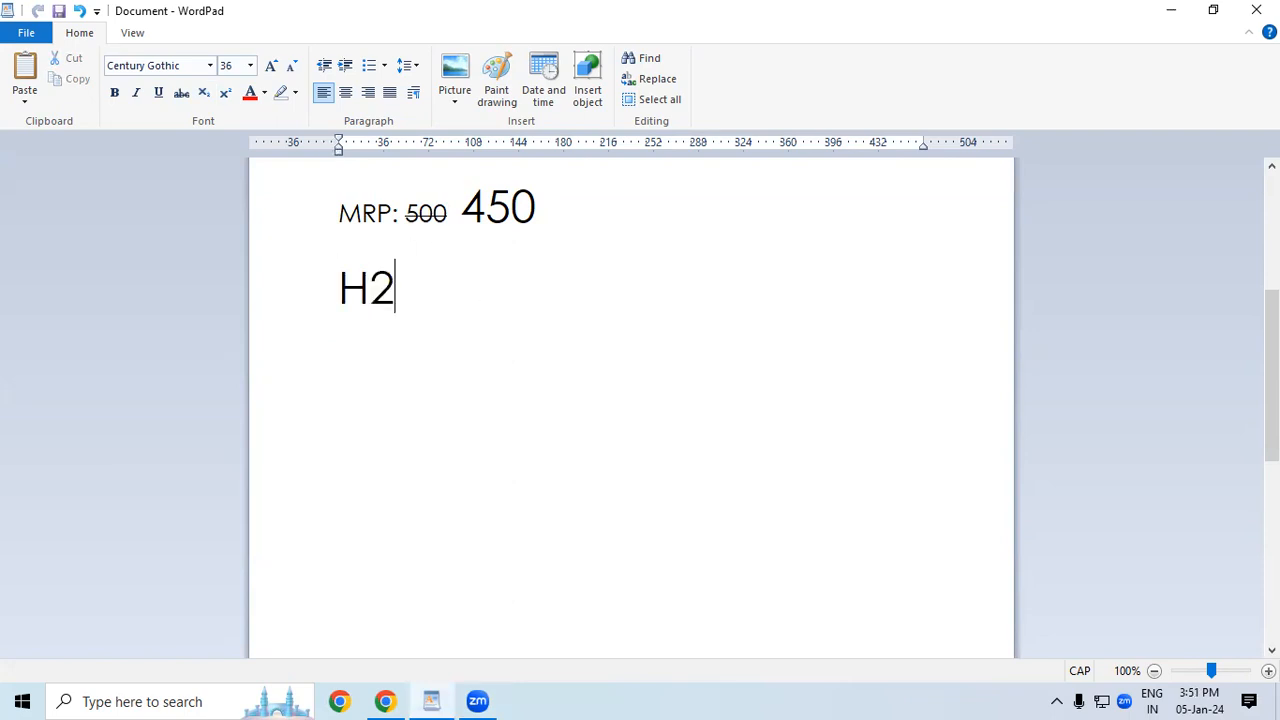
text(O)
drag(396, 288, 369, 290)
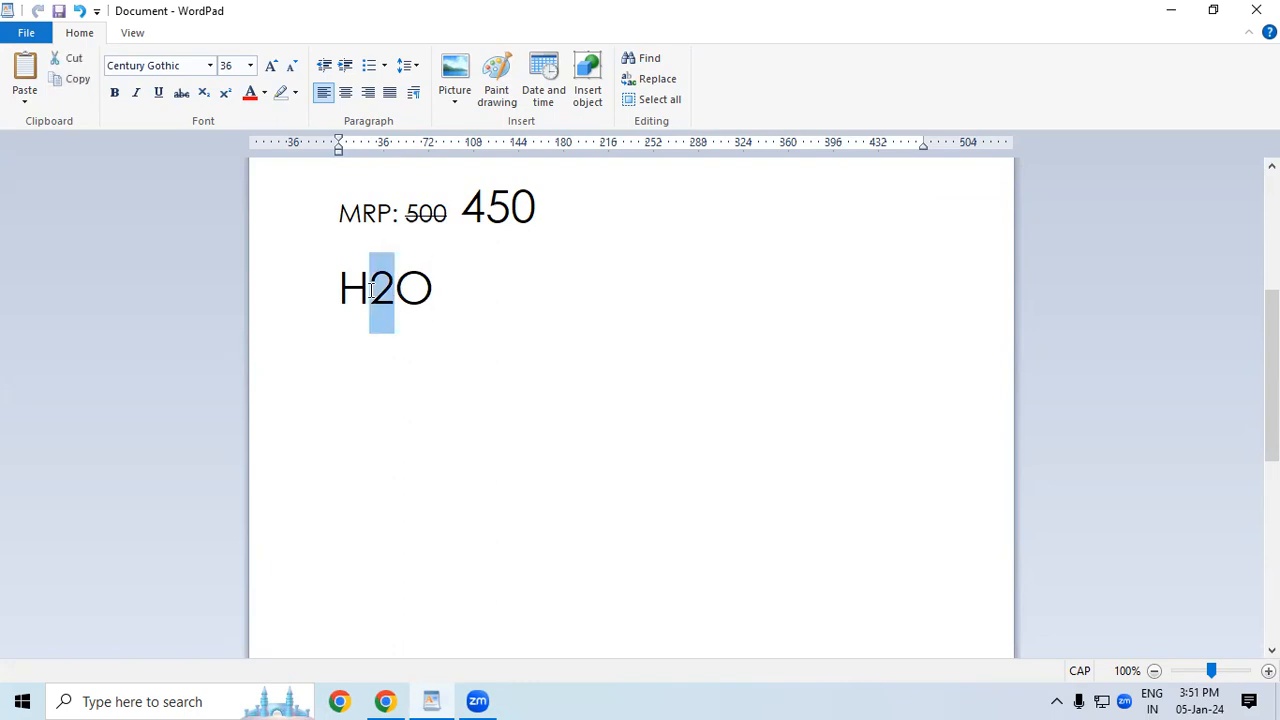
click(203, 93)
click(490, 261)
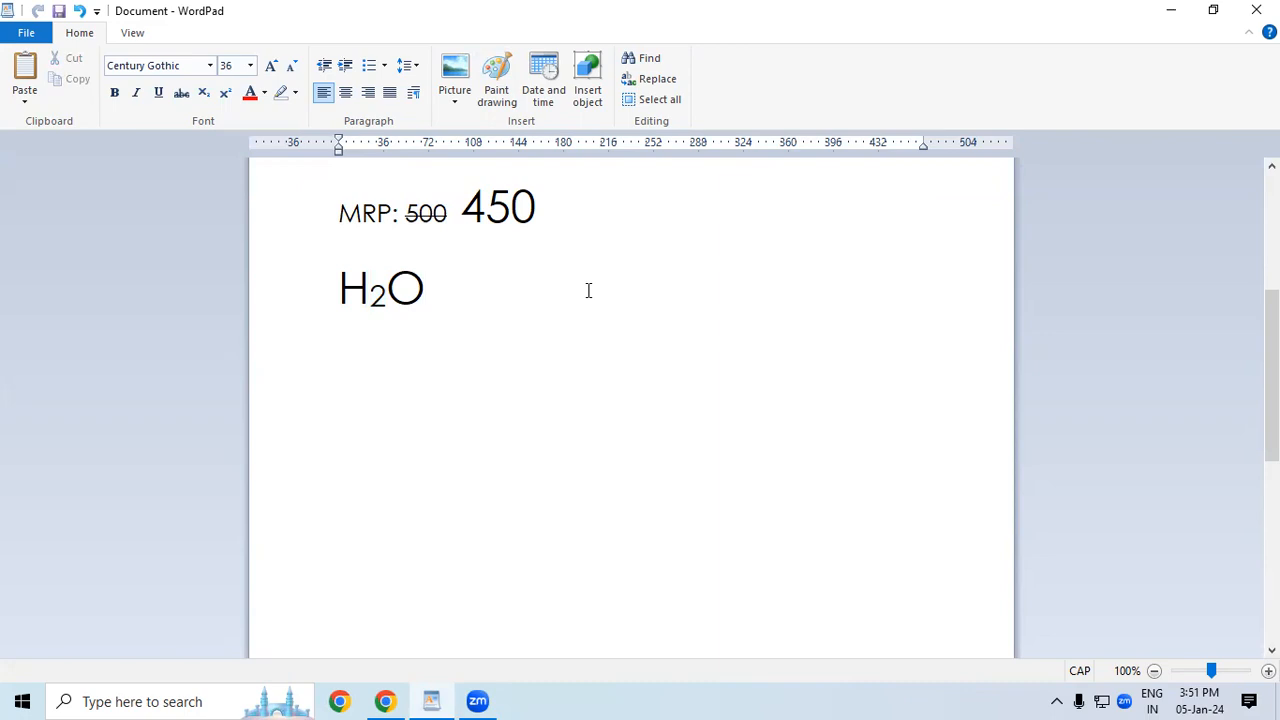
- Add a new line below the H2O formula containing 22 and turn off capital lock
key(Return)
text(A)
key(BackSpace)
key(Caps_Lock)
text(a)
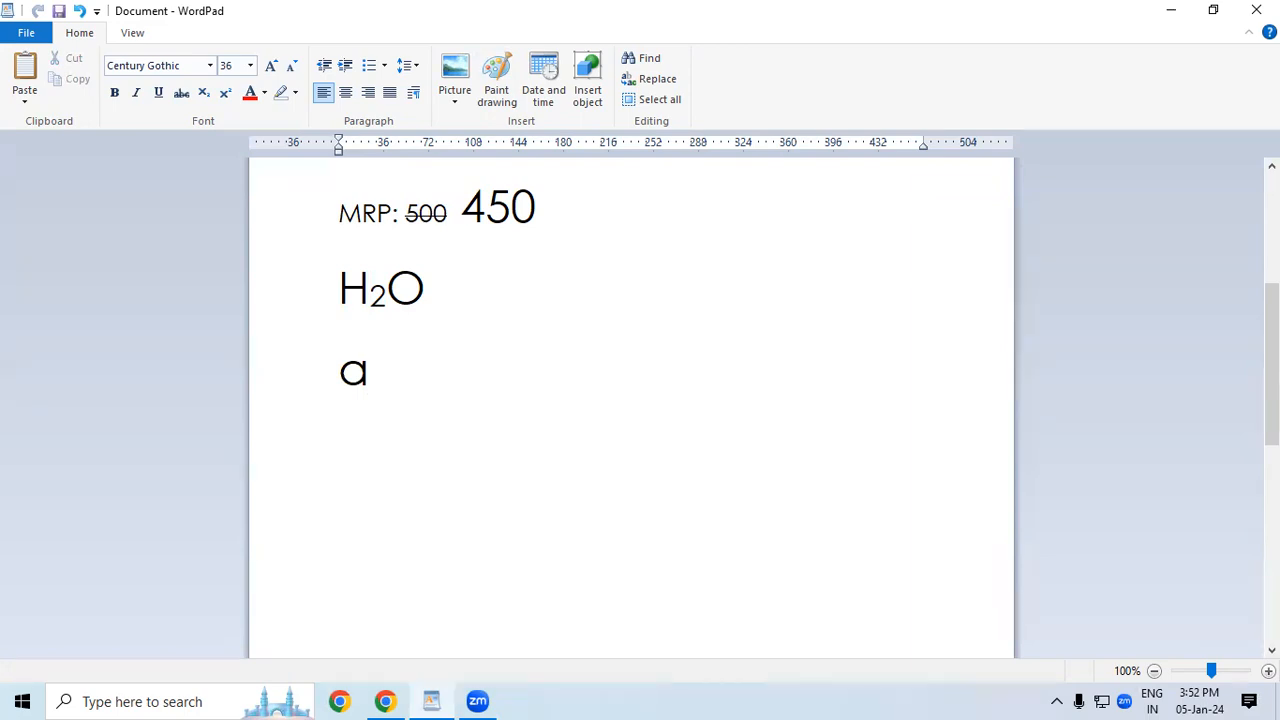
key(BackSpace)
text(22)
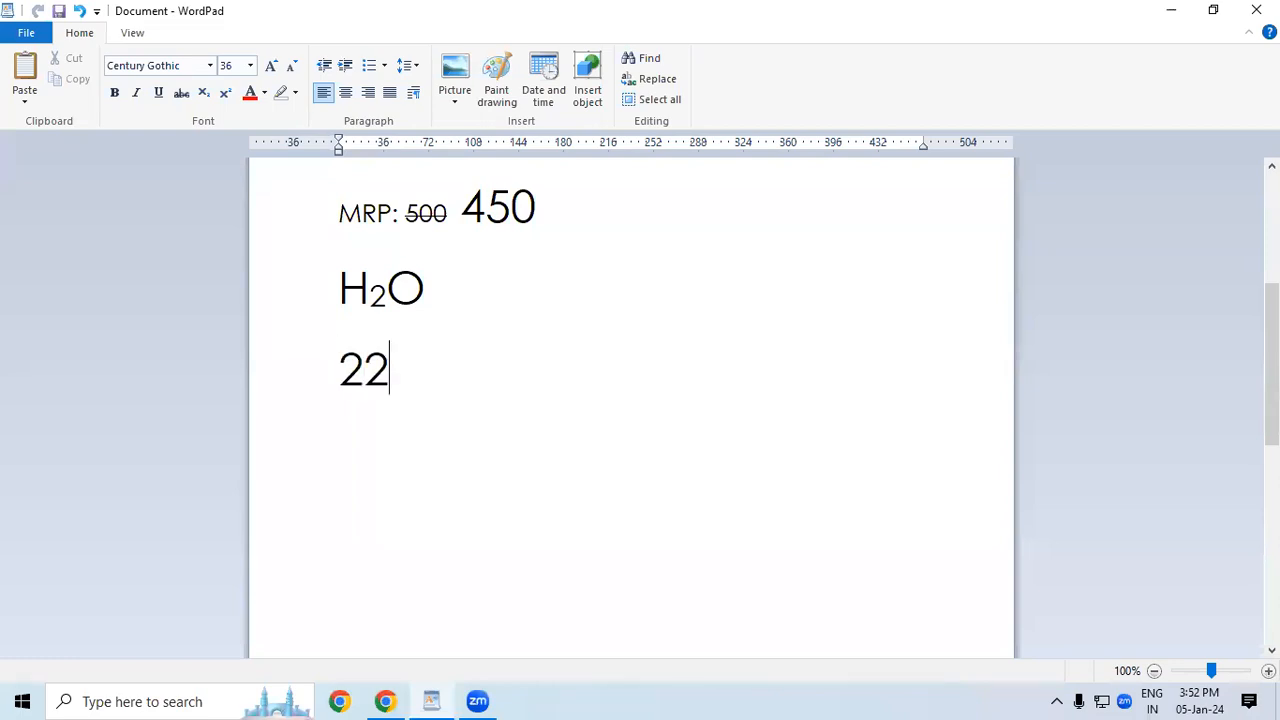
- Replace the second 2 of 22 with a superscript 2
mouse_move(388, 370)
mouse_down()
mouse_move(403, 371)
mouse_move(379, 370)
mouse_up()
double_click(378, 369)
click(372, 372)
double_click(379, 372)
click(364, 370)
double_click(372, 370)
click(381, 366)
double_click(379, 370)
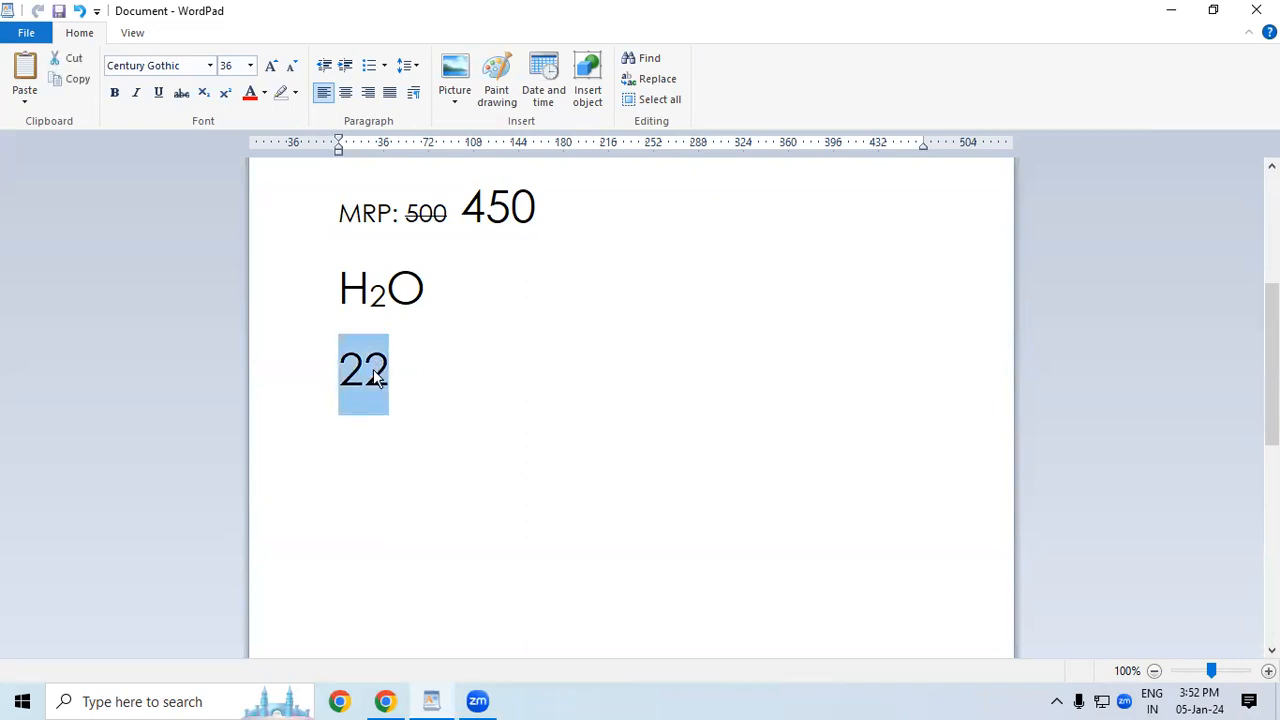
click(389, 376)
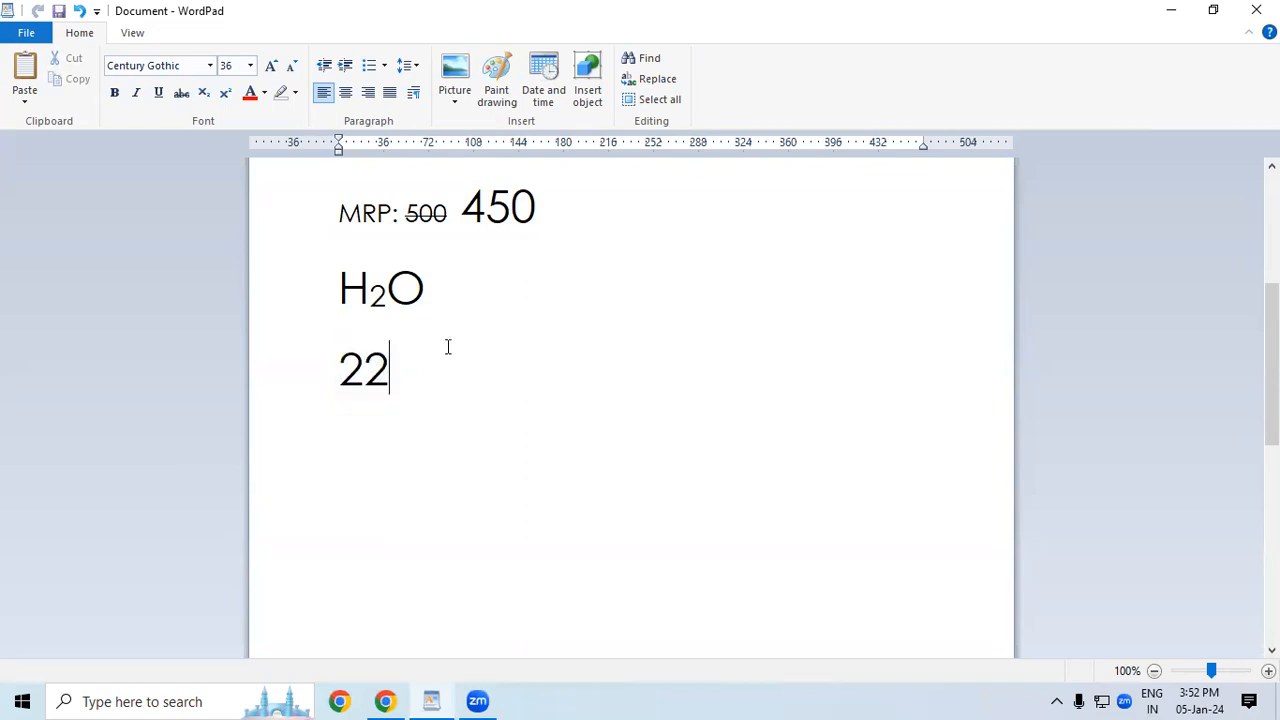
key(BackSpace)
click(225, 92)
text(2)
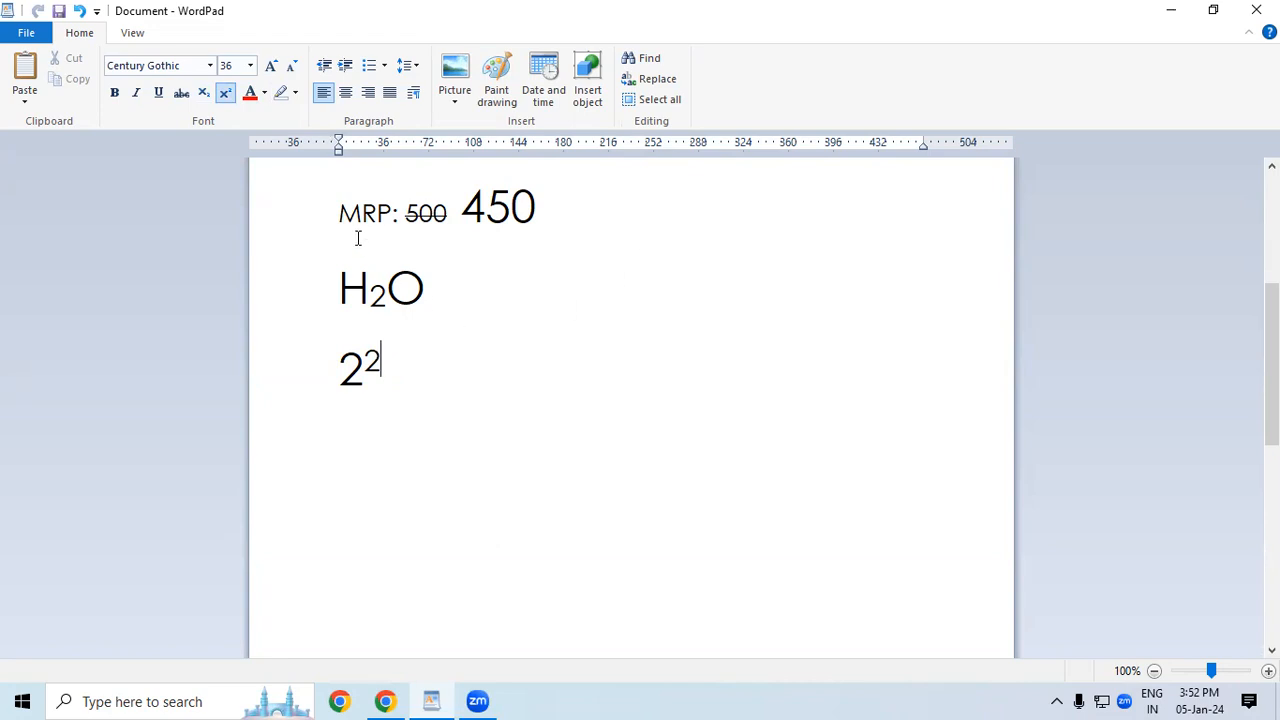
drag(330, 220, 409, 386)
click(409, 386)
click(455, 264)
- Color the text of the "Save time in Word" paragraph red
scroll(454, 346, up, 3)
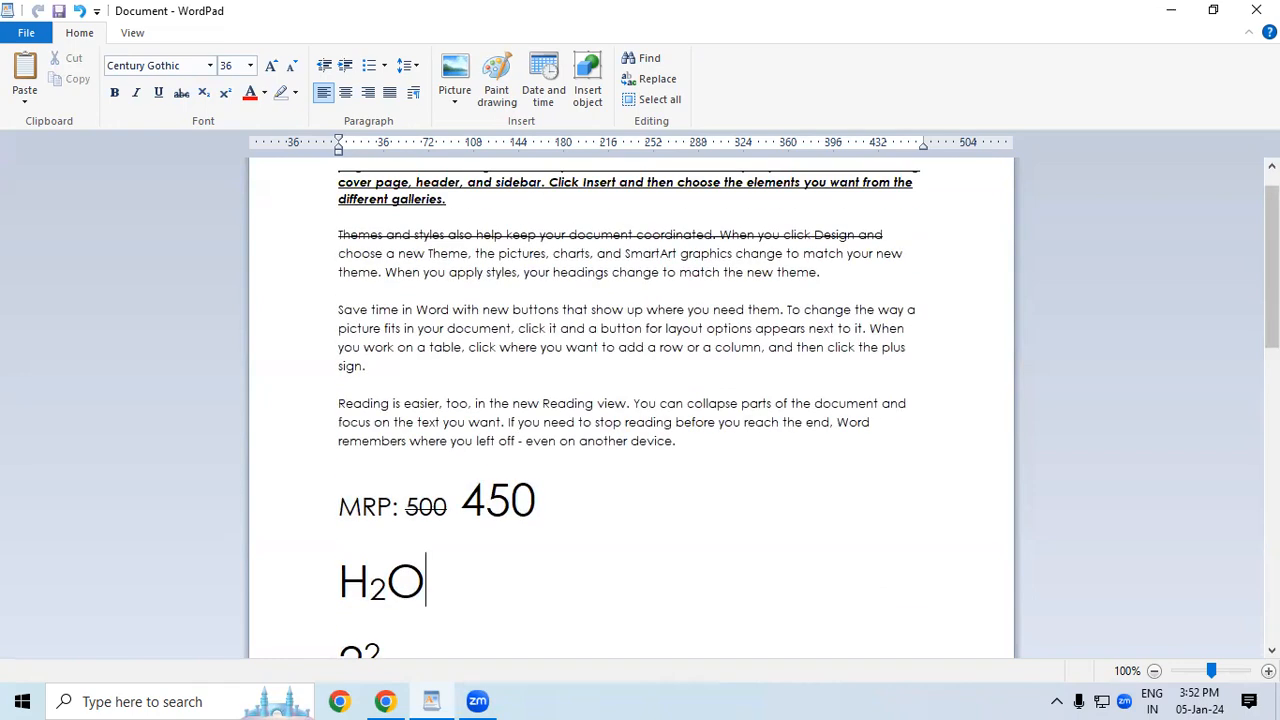
drag(340, 312, 372, 372)
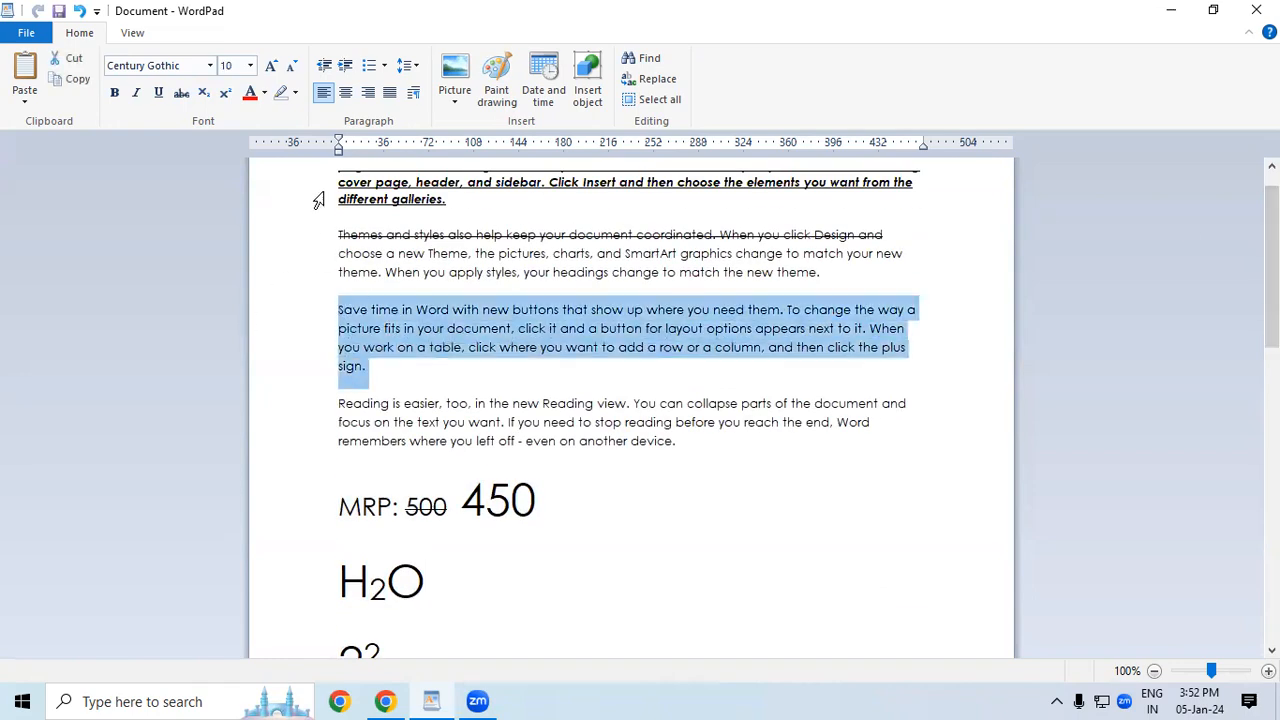
click(264, 93)
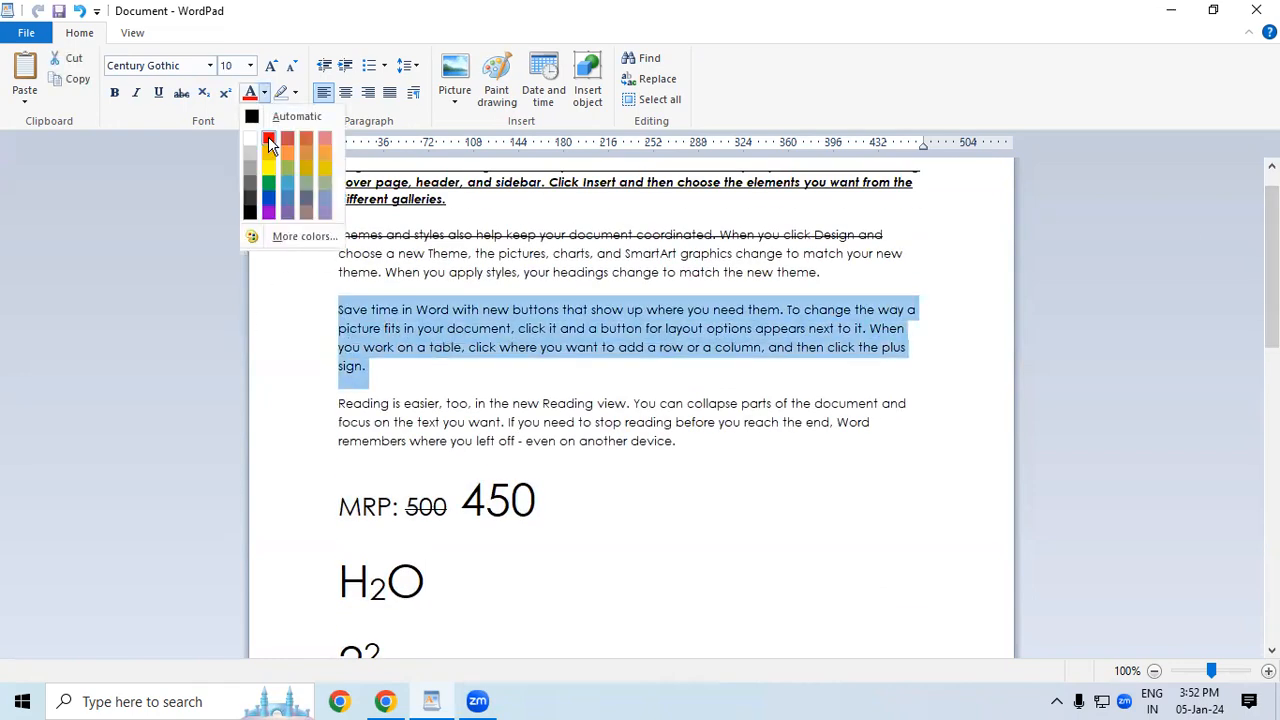
click(269, 140)
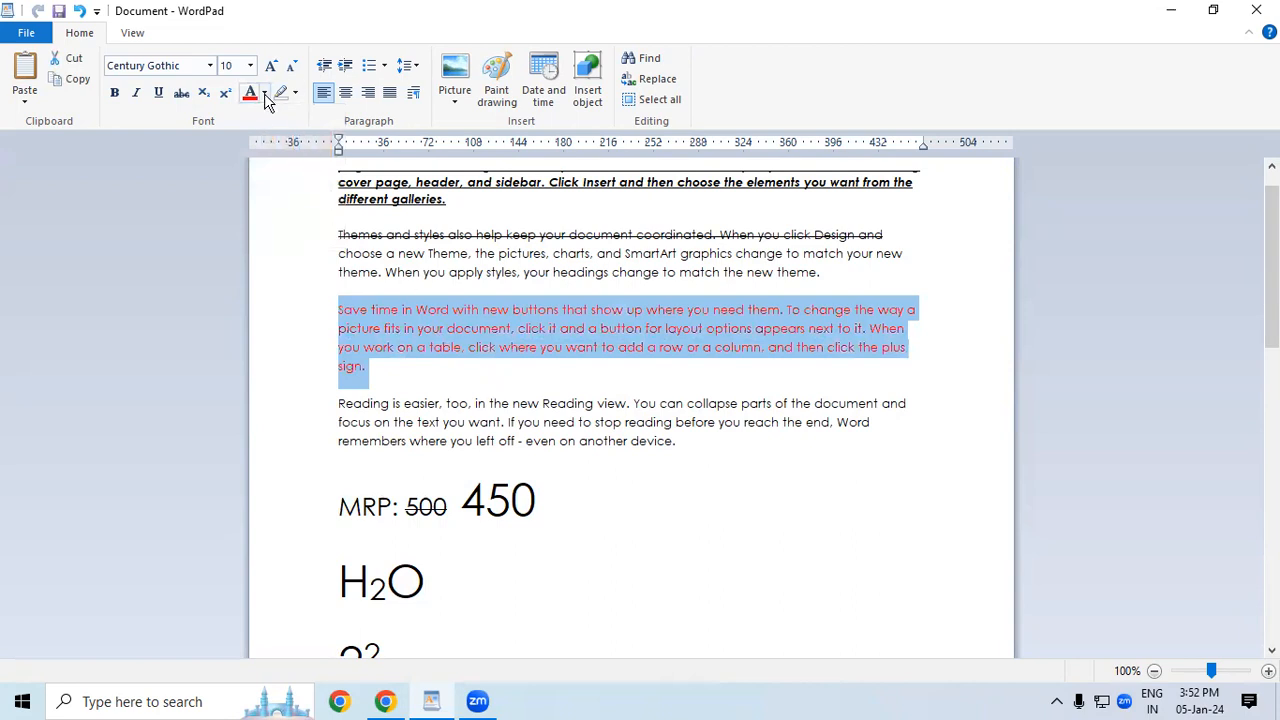
- Change the font color of the "Save time in Word" paragraph to green and deselect it
click(265, 94)
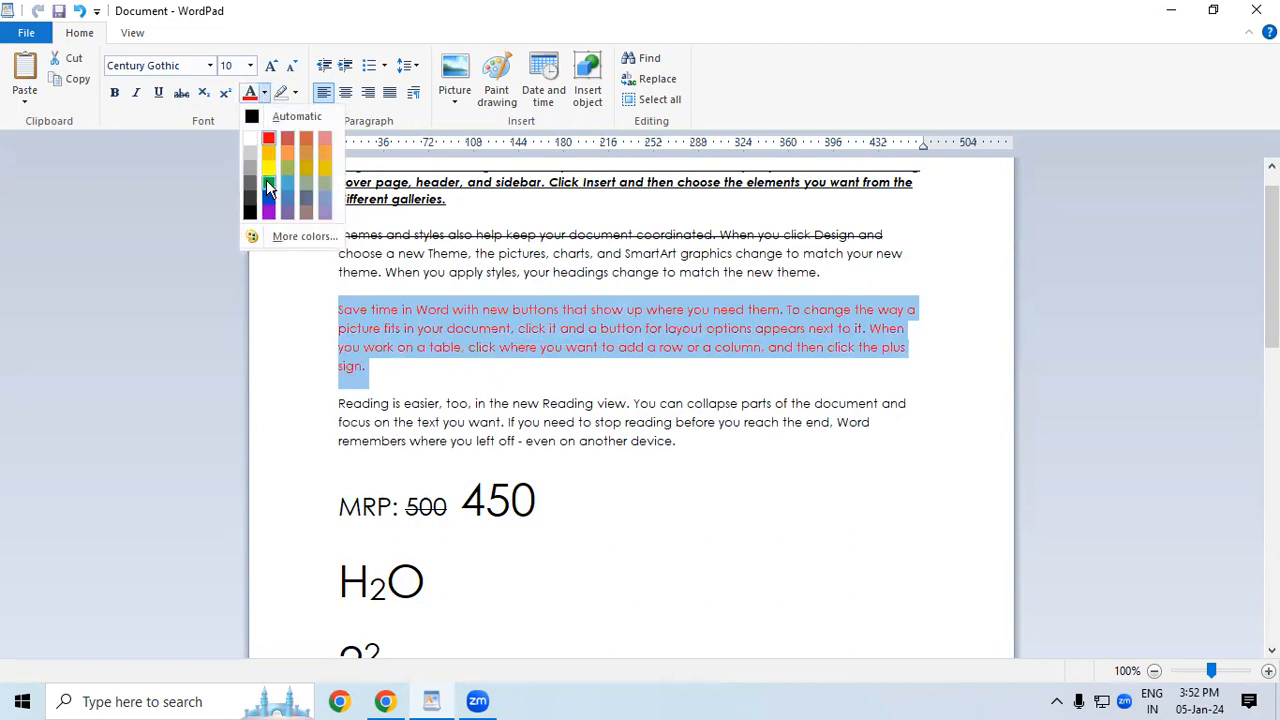
click(268, 182)
click(488, 396)
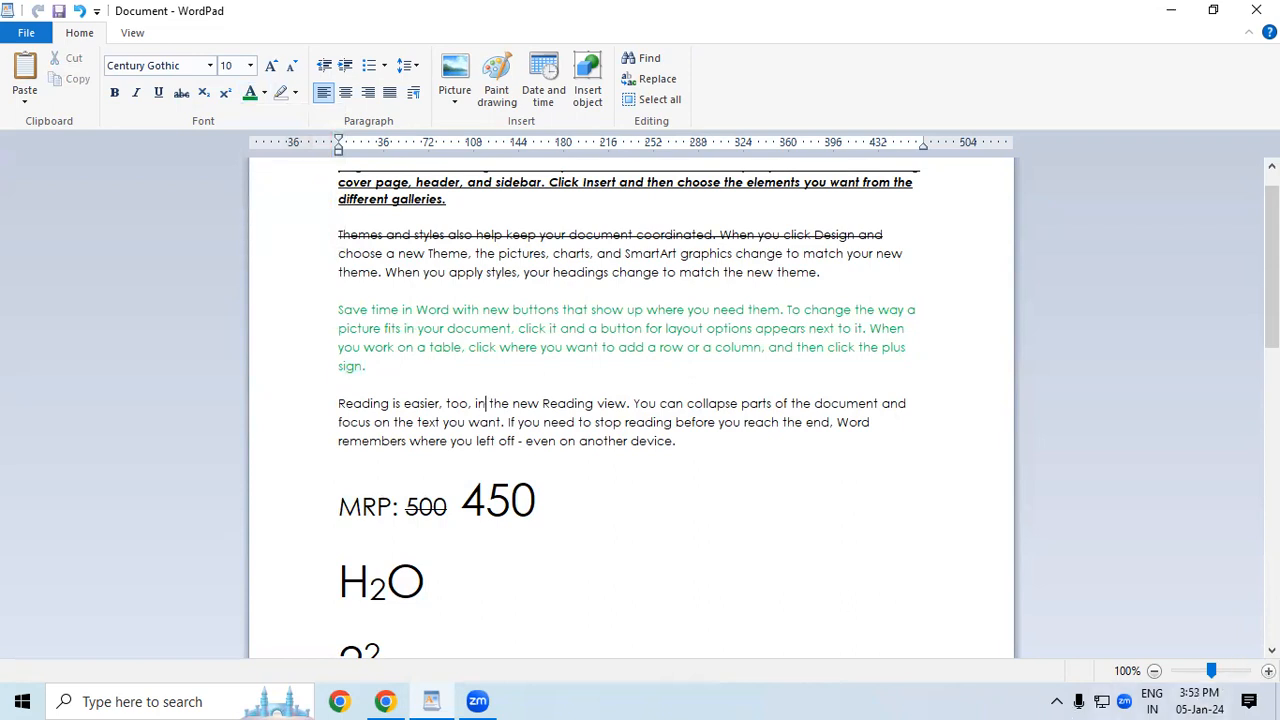
- Highlight the whole "Save time in Word" paragraph in yellow
scroll(487, 398, up, 1)
scroll(560, 430, up, 1)
drag(274, 394, 322, 474)
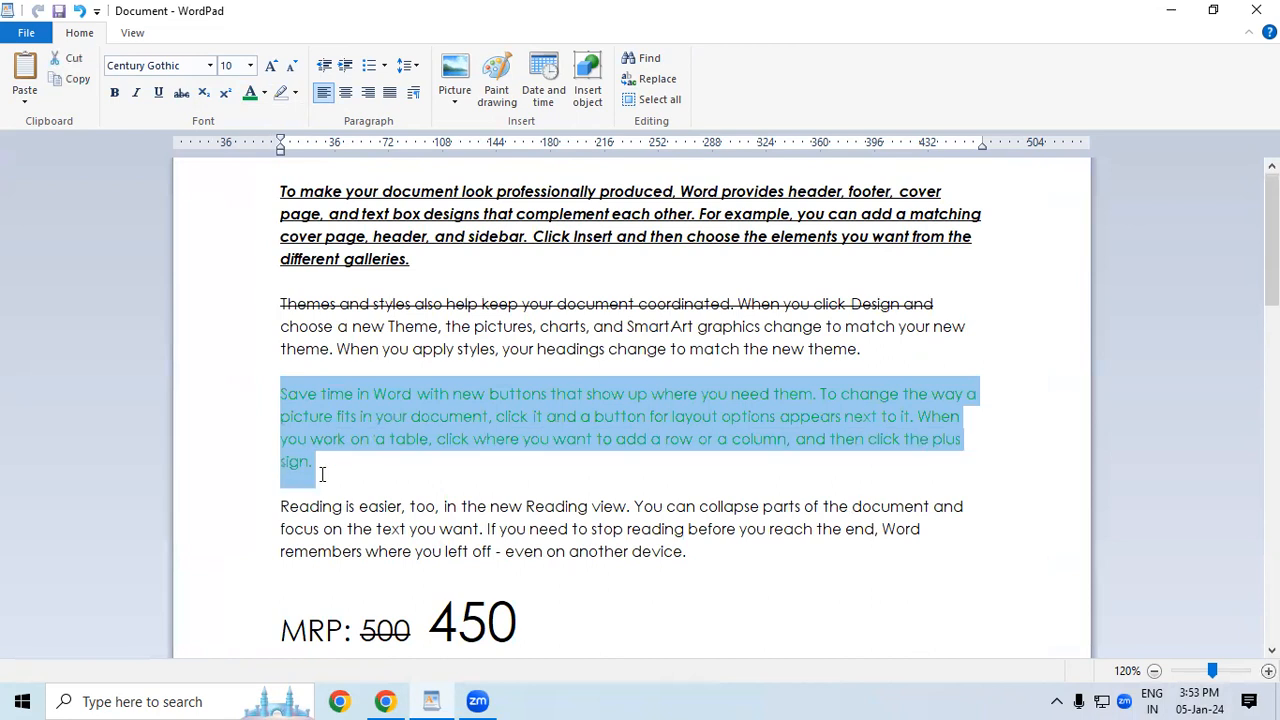
click(296, 96)
click(285, 119)
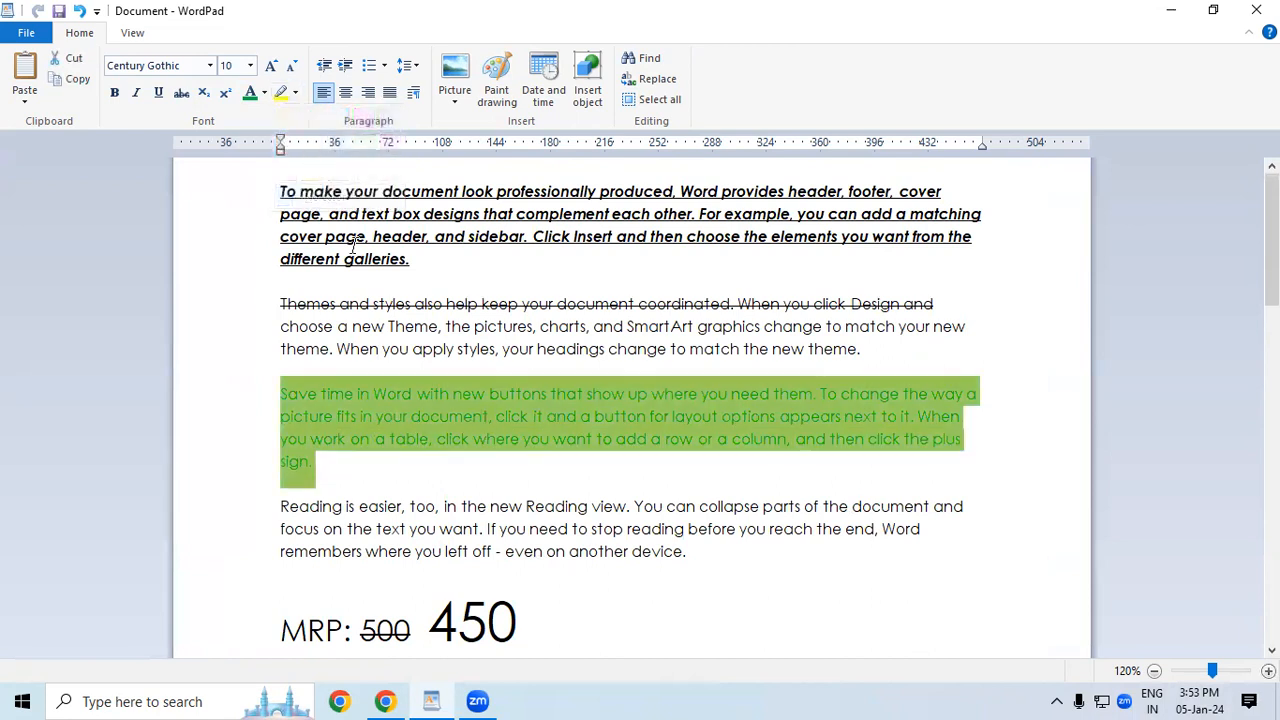
click(477, 482)
- Apply the same yellow highlight to the bold, underlined first paragraph
drag(282, 192, 413, 262)
click(282, 93)
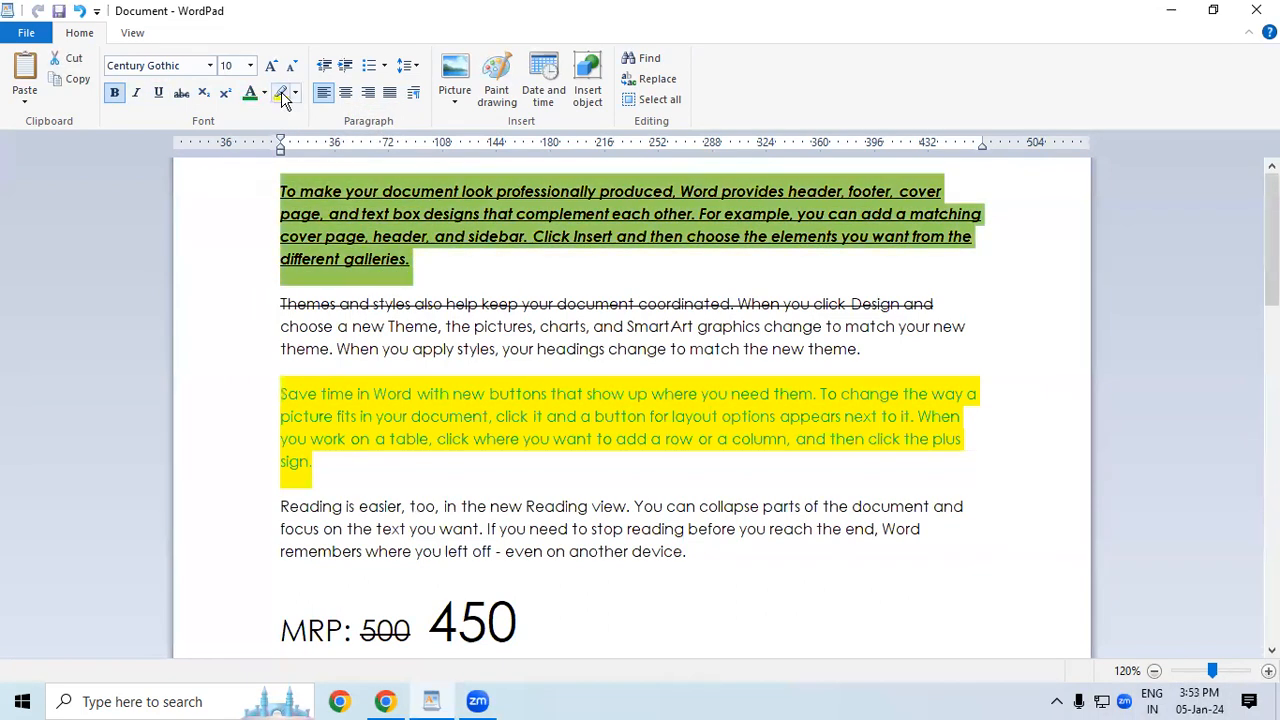
click(487, 294)
scroll(487, 294, down, 2)
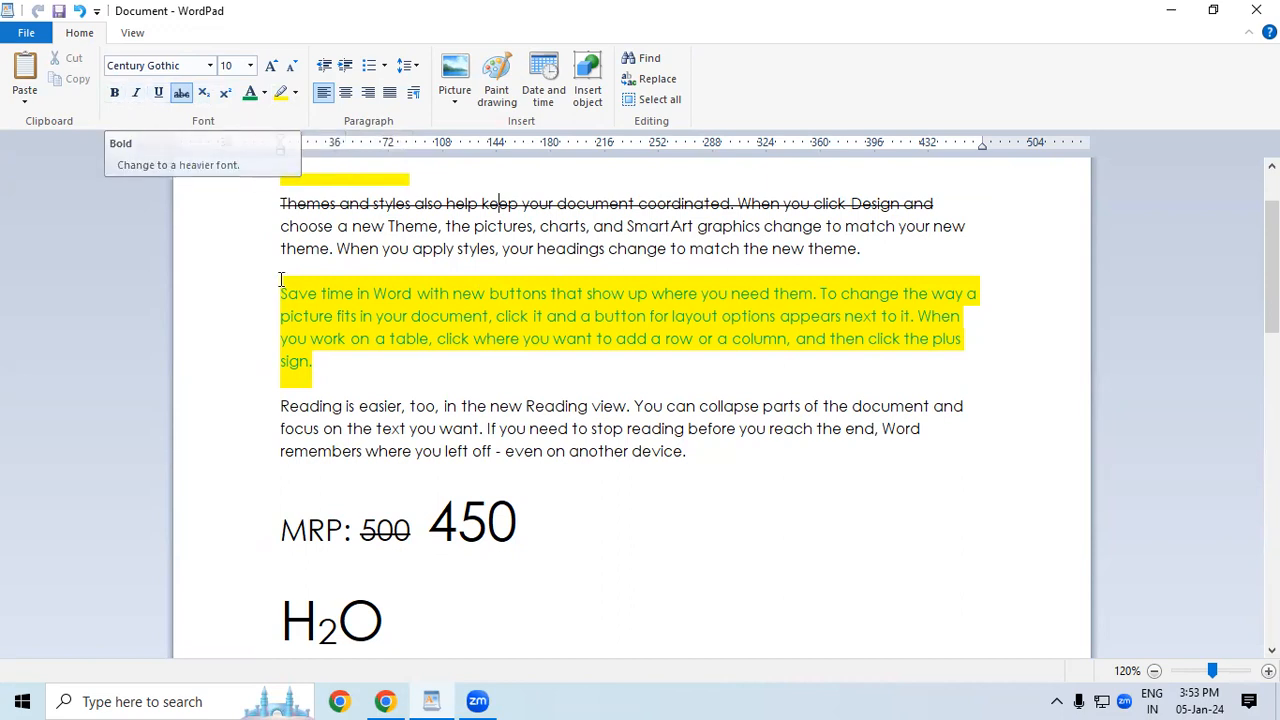
click(627, 497)
drag(363, 386, 258, 290)
click(362, 380)
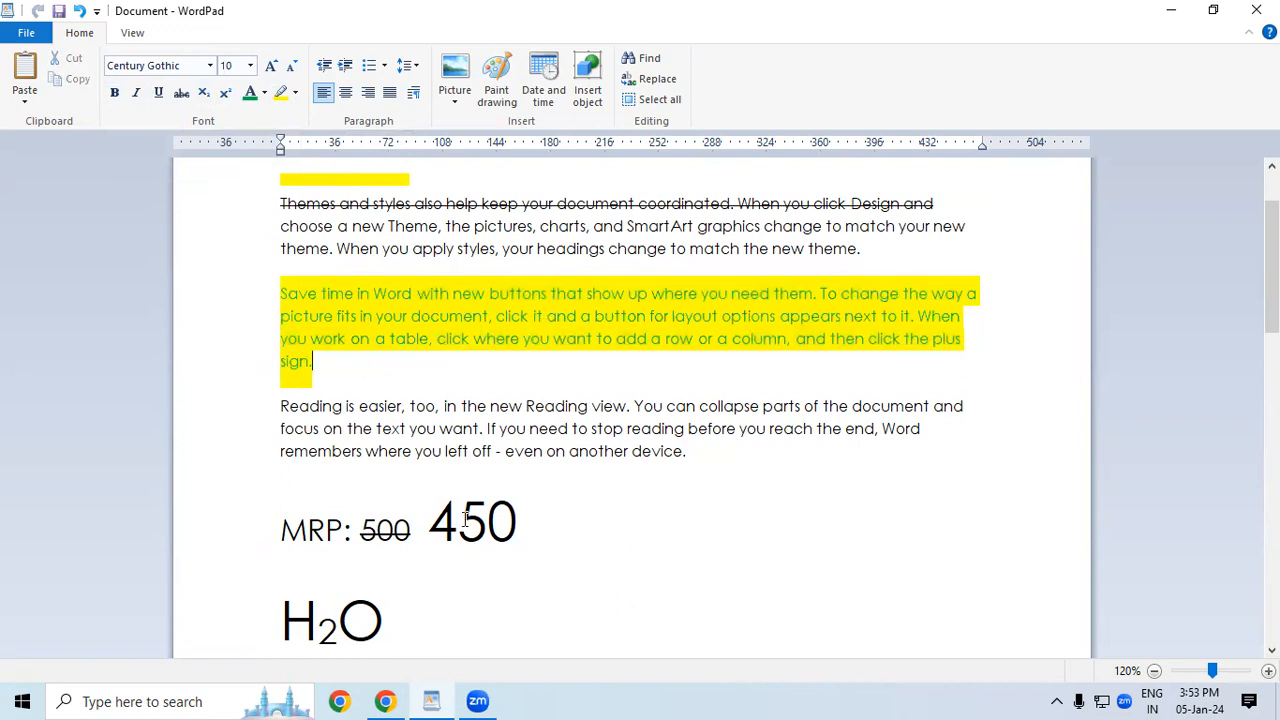
- Clear the entire document and write "Bold = Ctrl + b" as its first line
key(ctrl+a)
key(Delete)
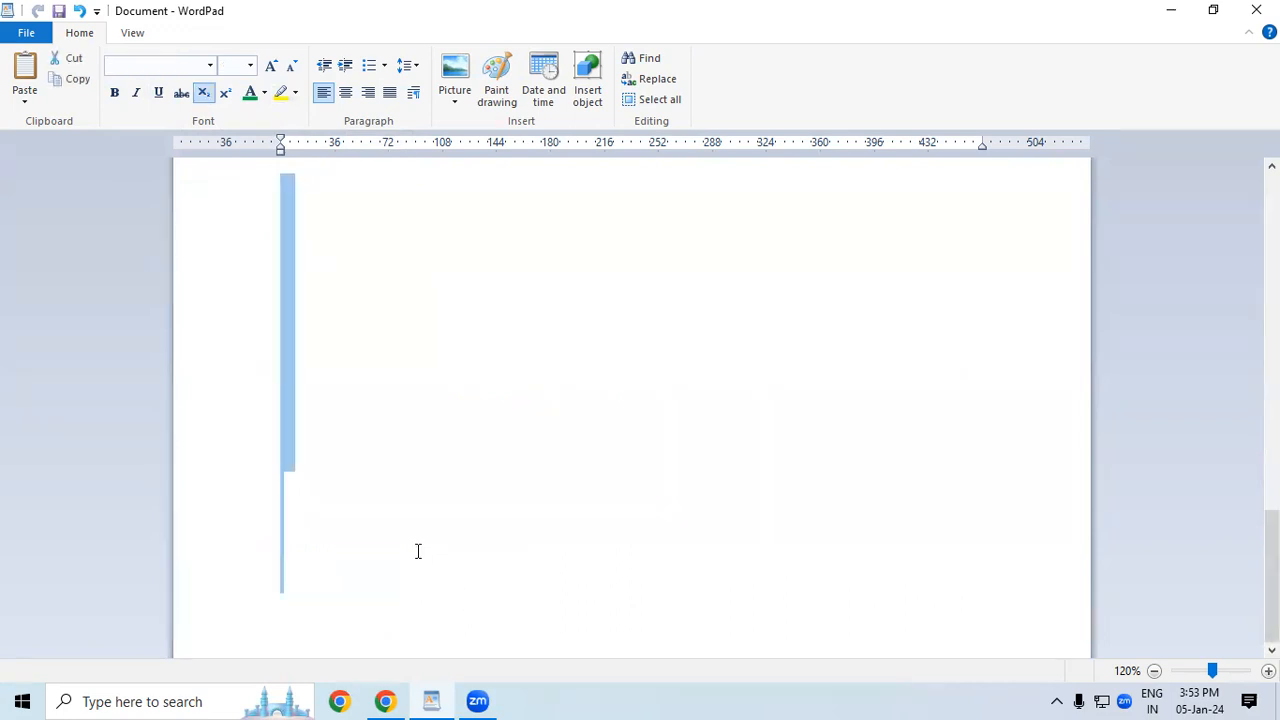
text(Bold )
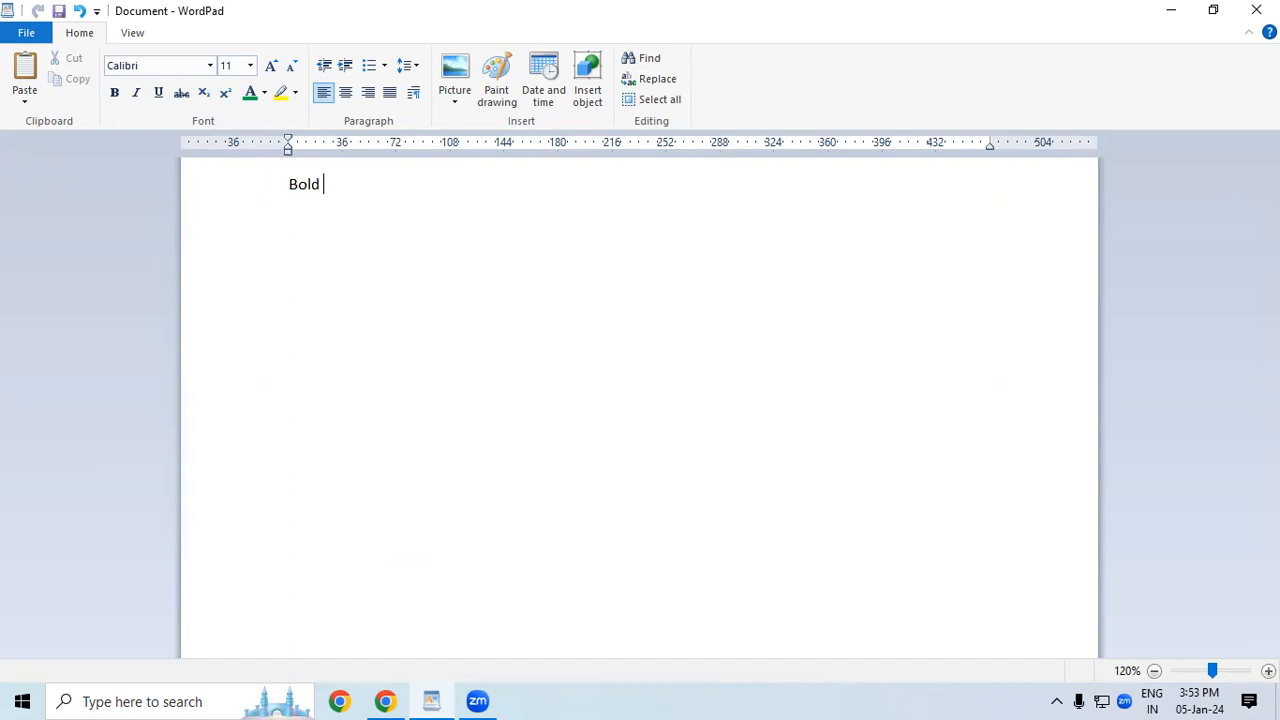
text(= Ctrl + b)
key(Return)
- Add a second line giving the subscript shortcut as "= Ctrl + ="
text(Subc)
key(BackSpace)
text(scrip	)
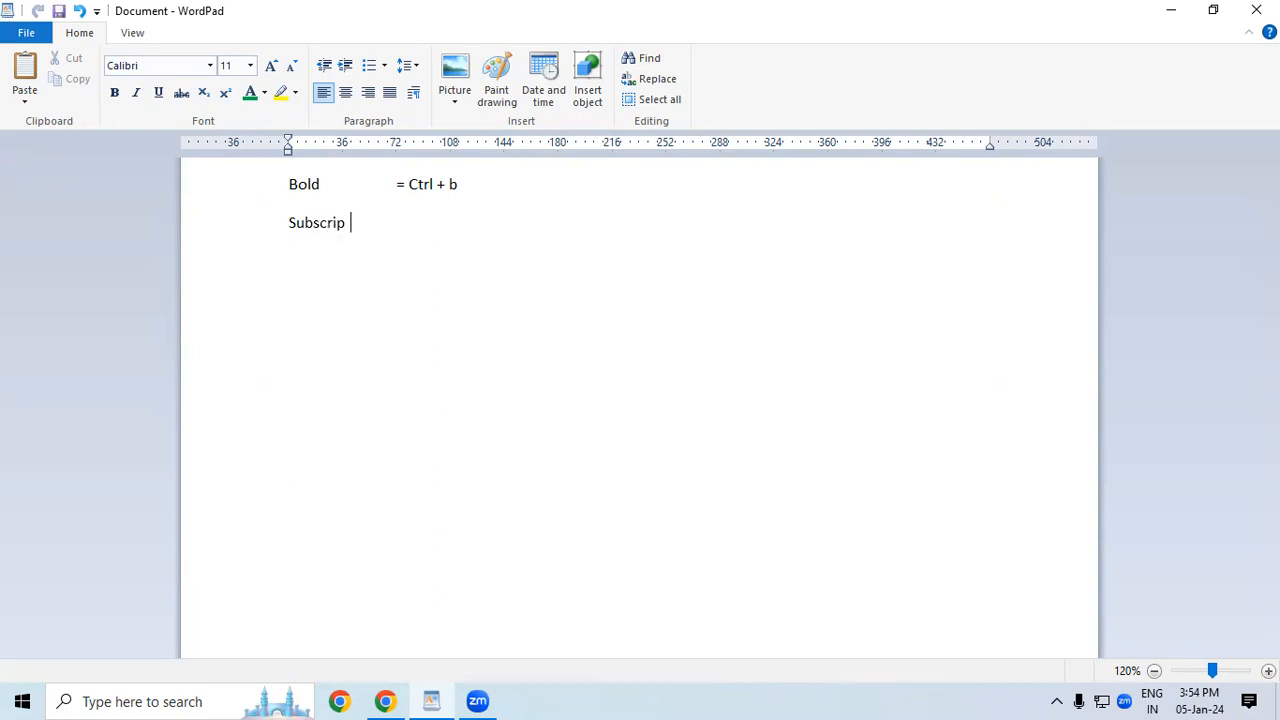
text(= Crt)
key(BackSpace)
key(BackSpace)
text(y)
key(BackSpace)
text(trl + =)
key(Return)
- Add the line "Superscript = ctrl + +" and supply the missing final t of "Subscript" in the line above
text(Supe)
key(BackSpace)
text(erscript)
click(346, 222)
text(t)
click(384, 261)
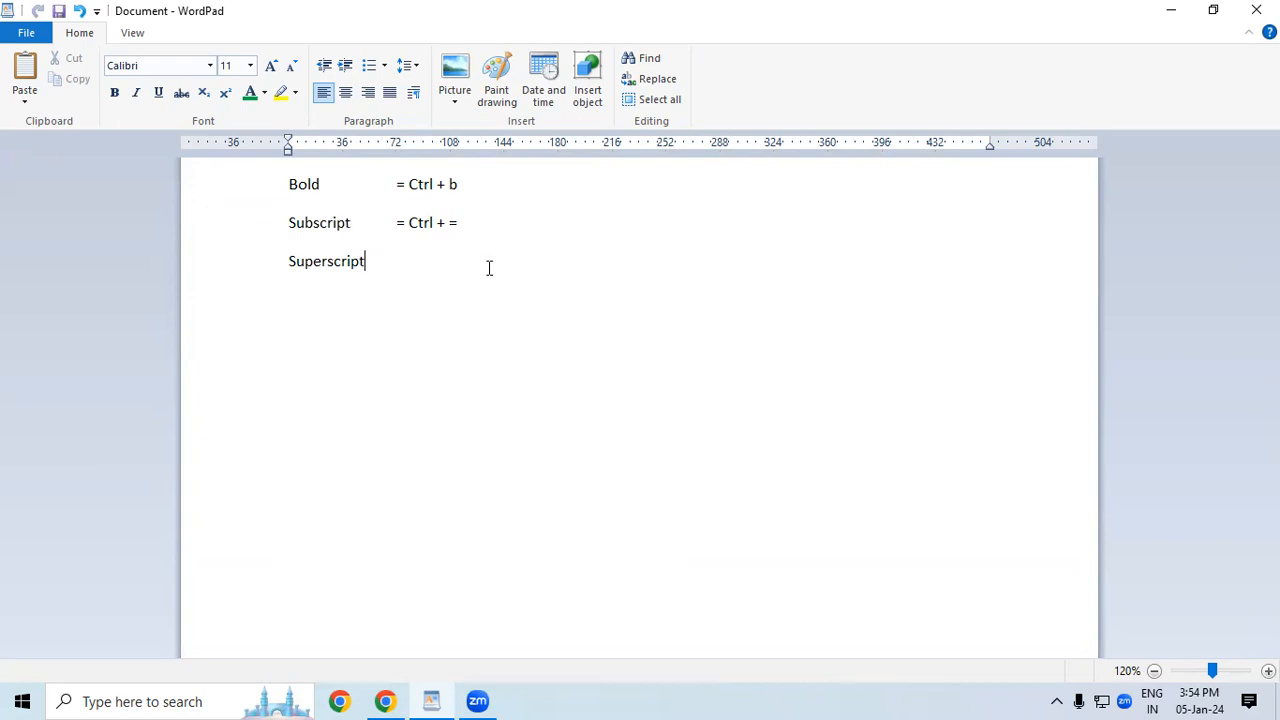
key(Tab)
text(= ctrl + +)
drag(438, 260, 466, 262)
click(600, 328)
scroll(638, 506, up, 3)
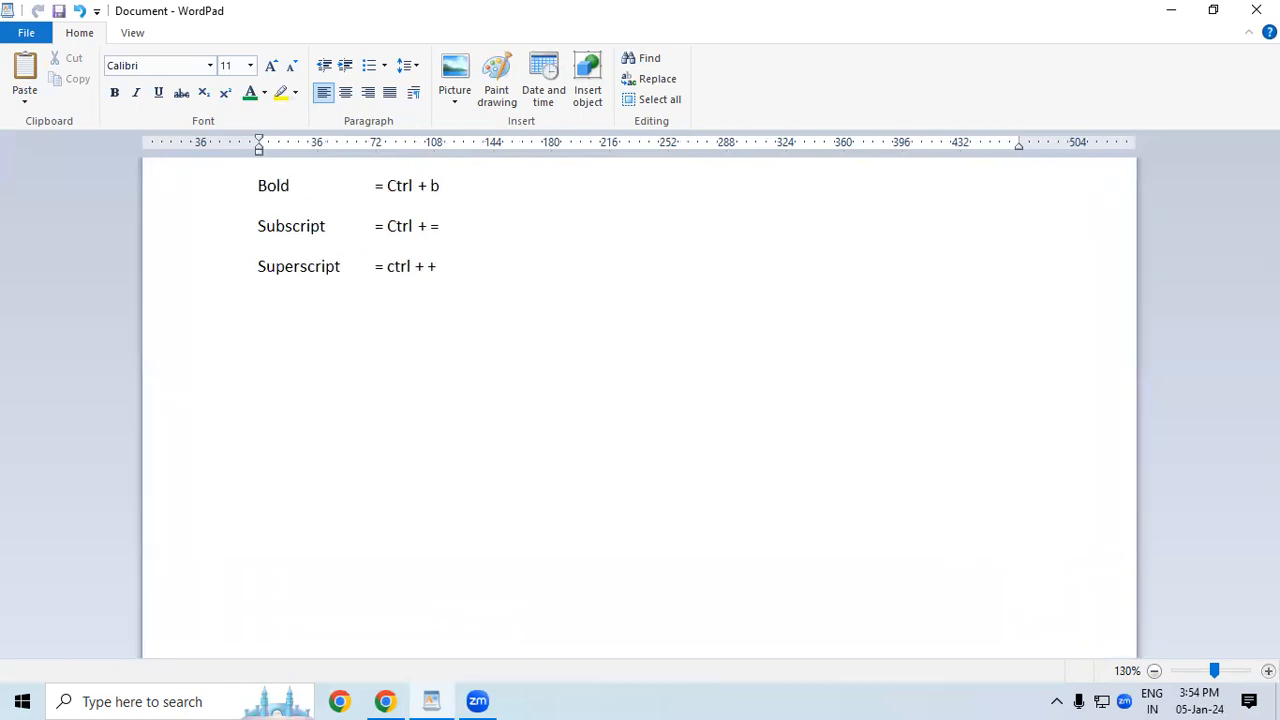
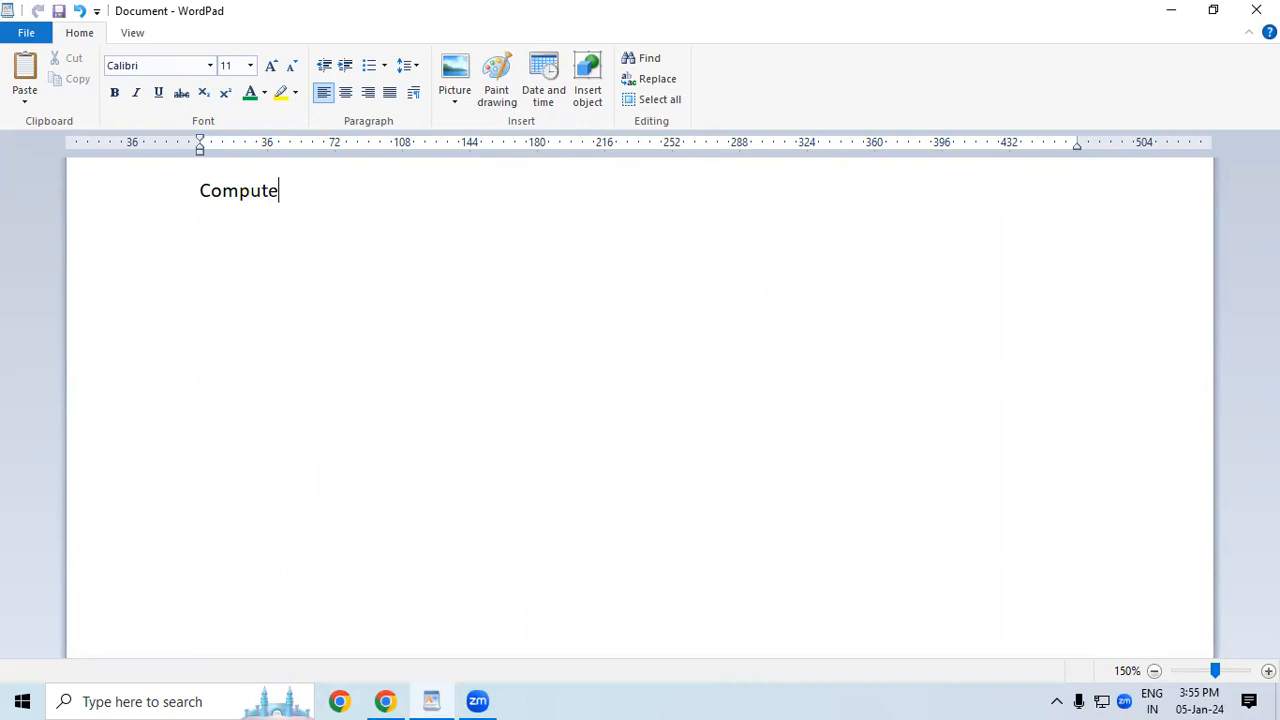
- Format the title word "Computer" as bold and enlarge its font size to 20
double_click(241, 191)
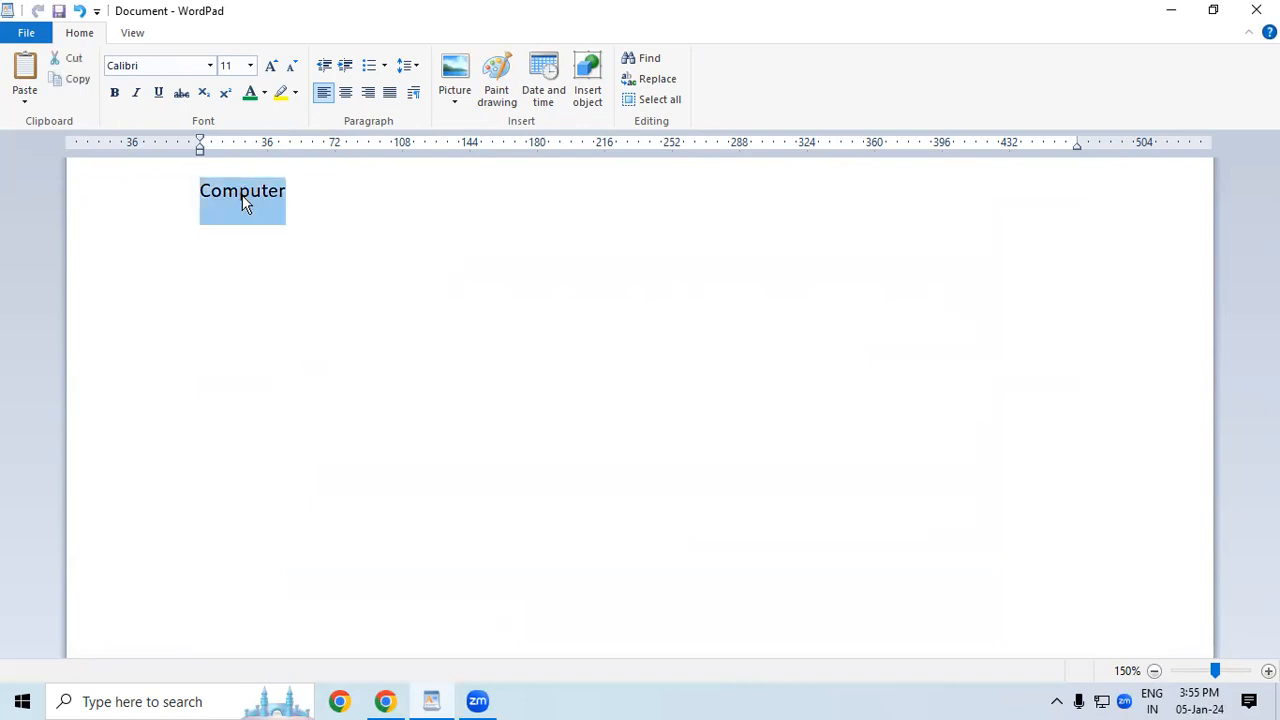
click(116, 96)
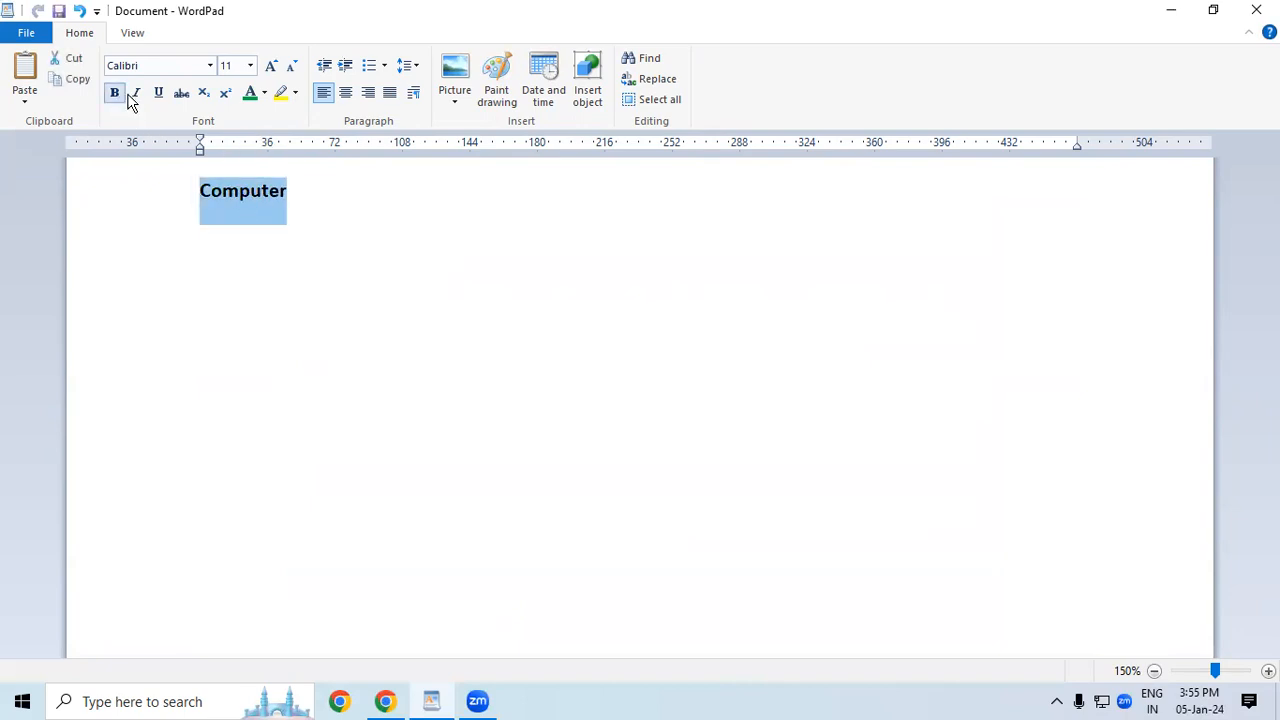
click(270, 66)
click(270, 66)
click(270, 66)
click(270, 66)
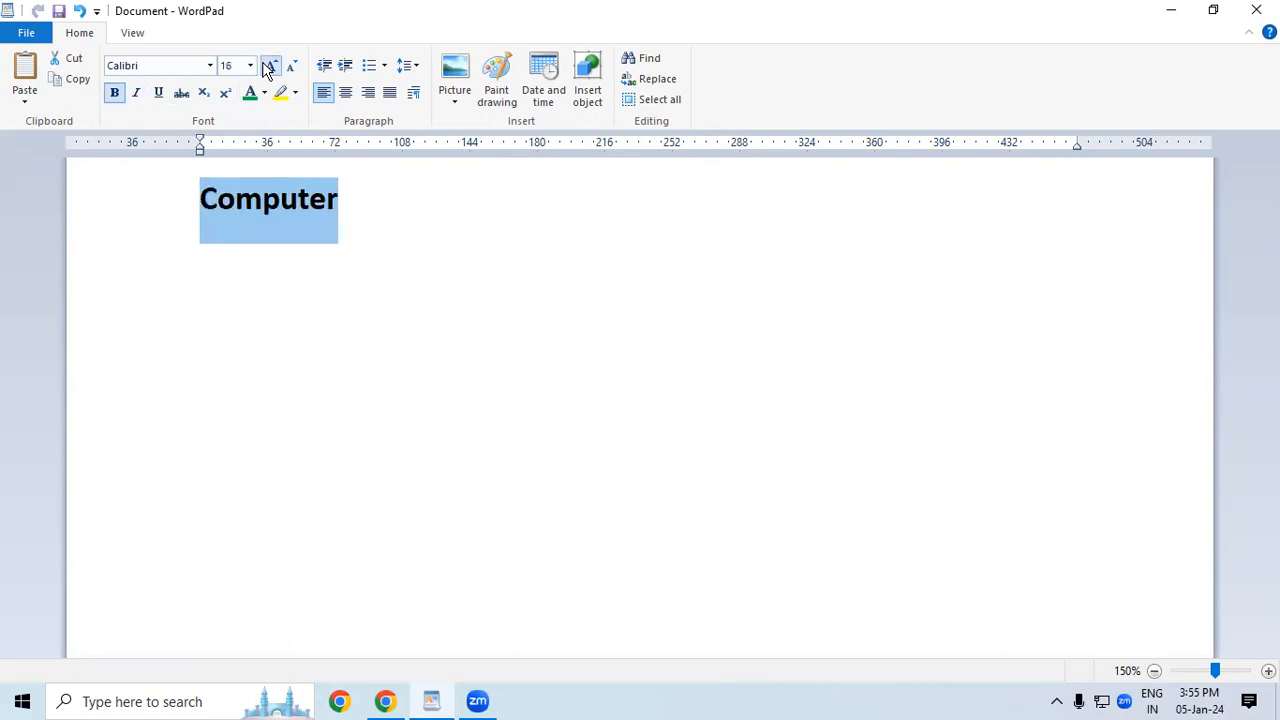
click(270, 66)
click(283, 351)
- Paste the copied sample paragraphs below the "Computer" title and reduce the page zoom to 120%
click(211, 261)
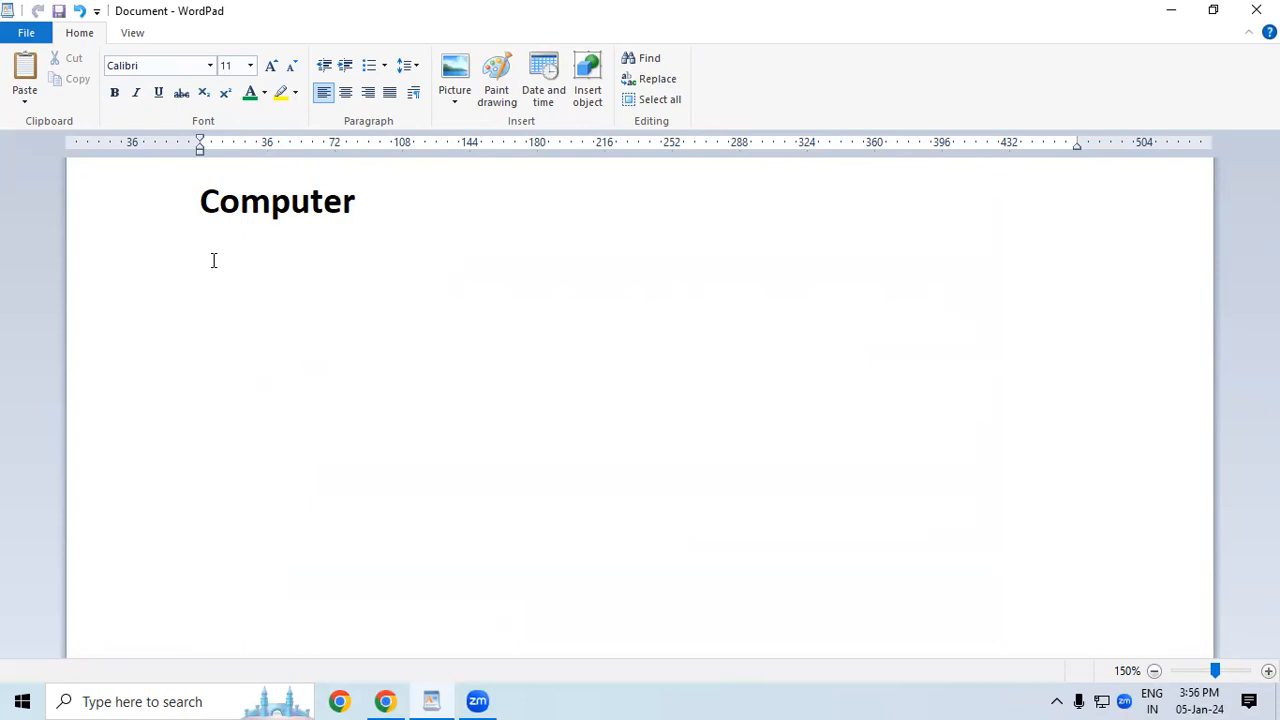
key(ctrl+v)
scroll(307, 321, up, 4)
scroll(306, 321, down, 4)
scroll(169, 396, up, 3)
scroll(486, 395, down, 3)
click(1154, 671)
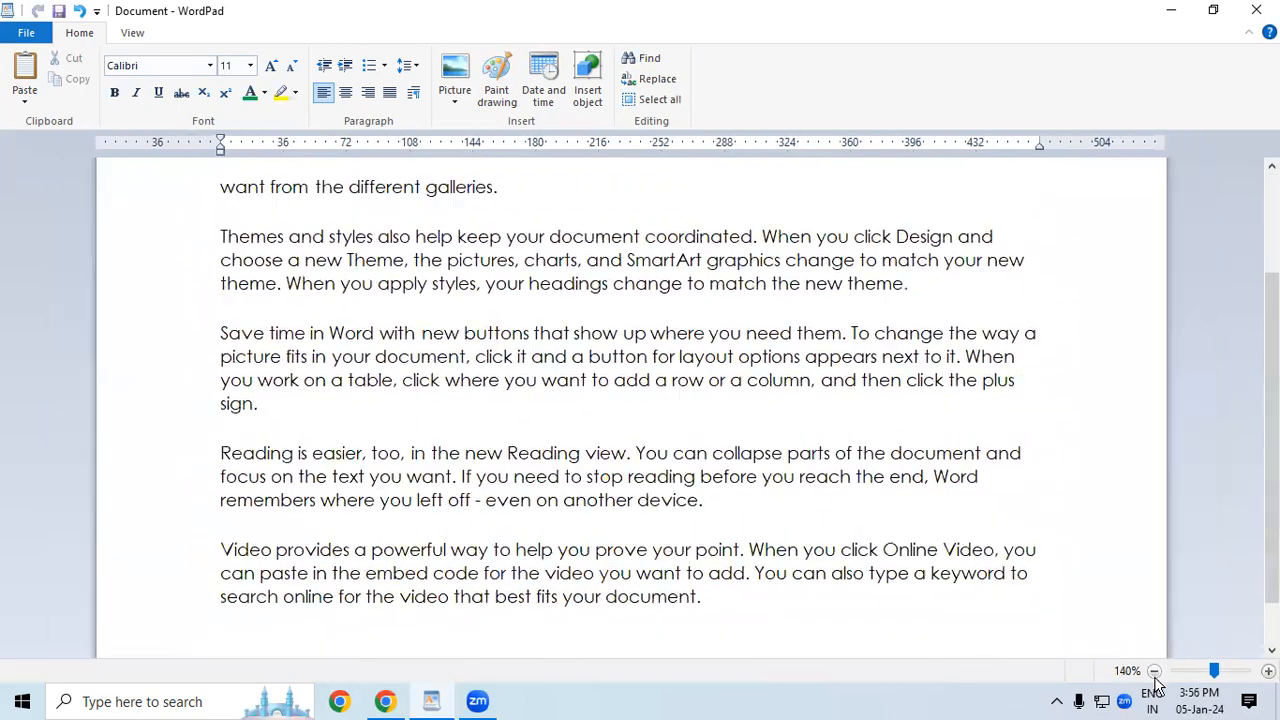
click(1154, 671)
click(1154, 671)
scroll(690, 370, up, 3)
scroll(704, 367, down, 3)
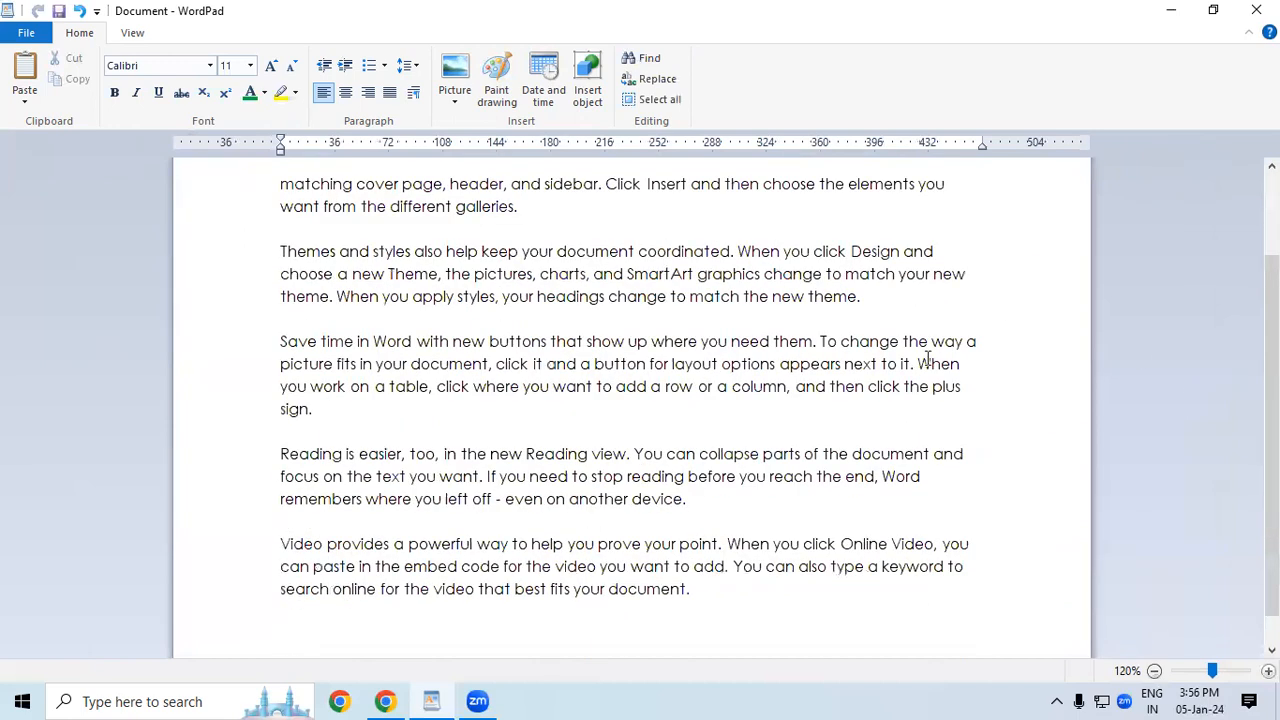
scroll(1100, 290, up, 3)
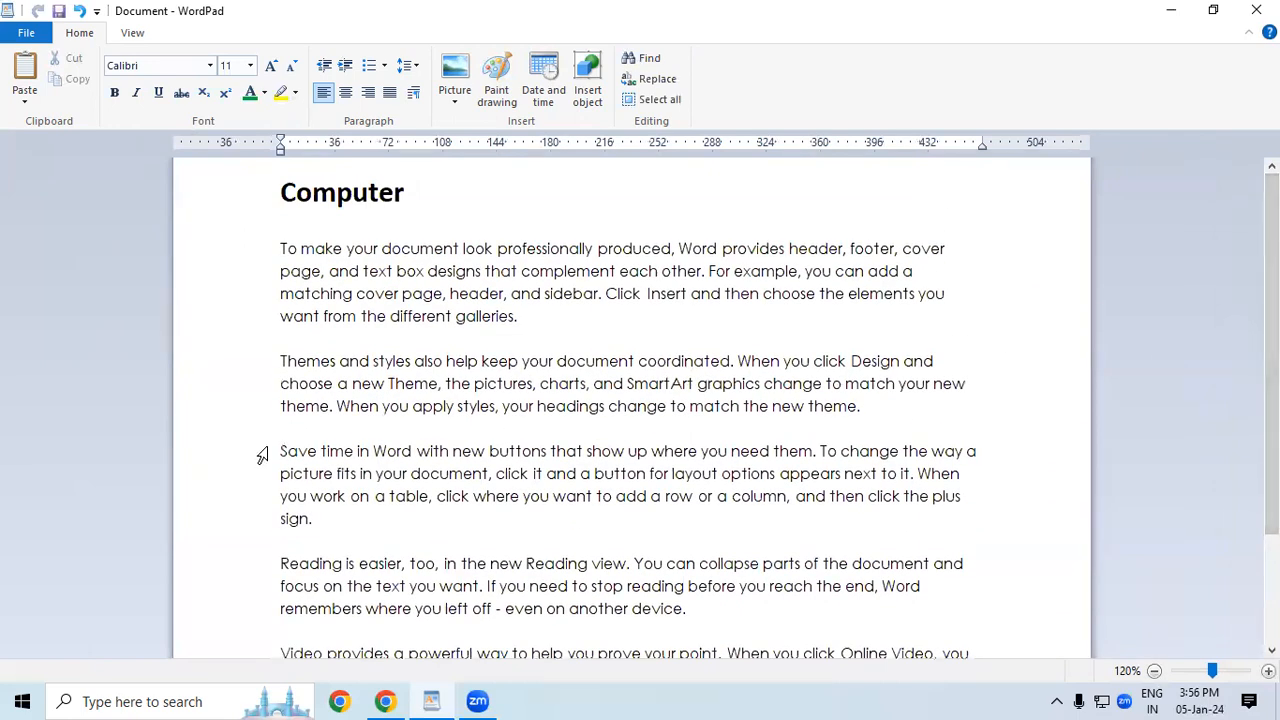
- Delete everything from the "Save time in Word" paragraph onward and place the cursor below the remaining text
drag(280, 446, 688, 695)
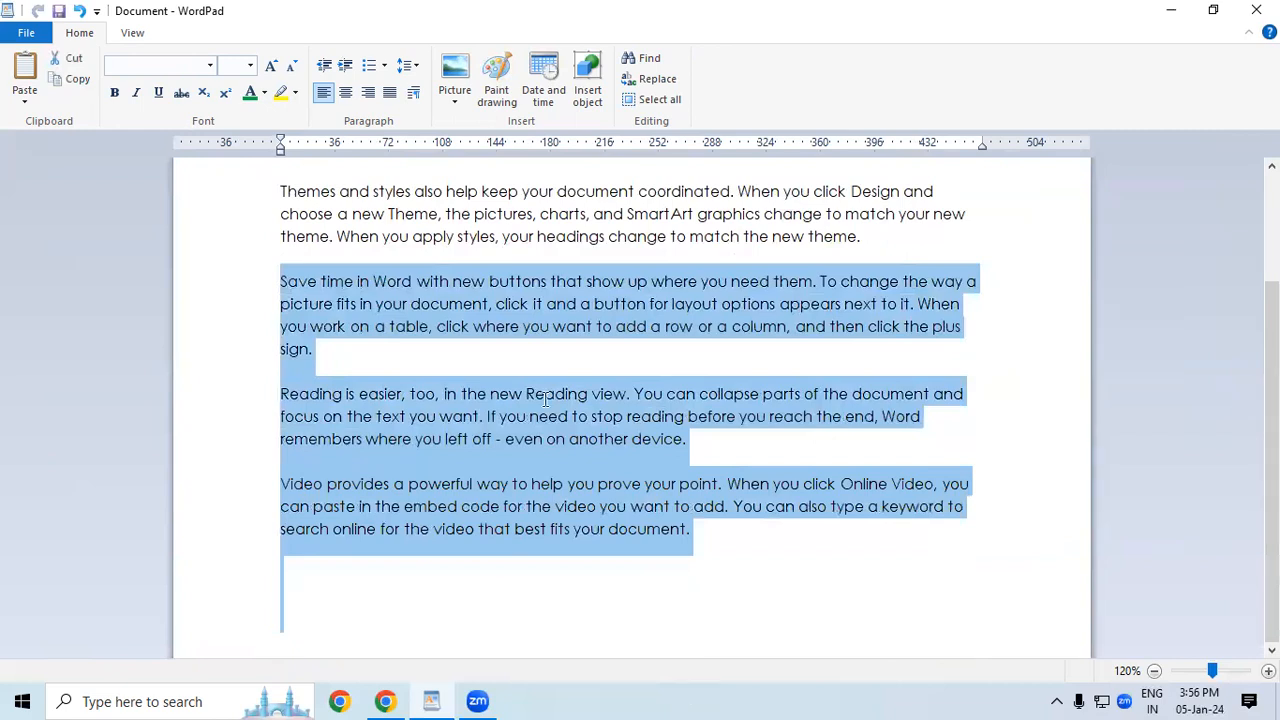
key(Delete)
click(418, 195)
drag(418, 195, 258, 212)
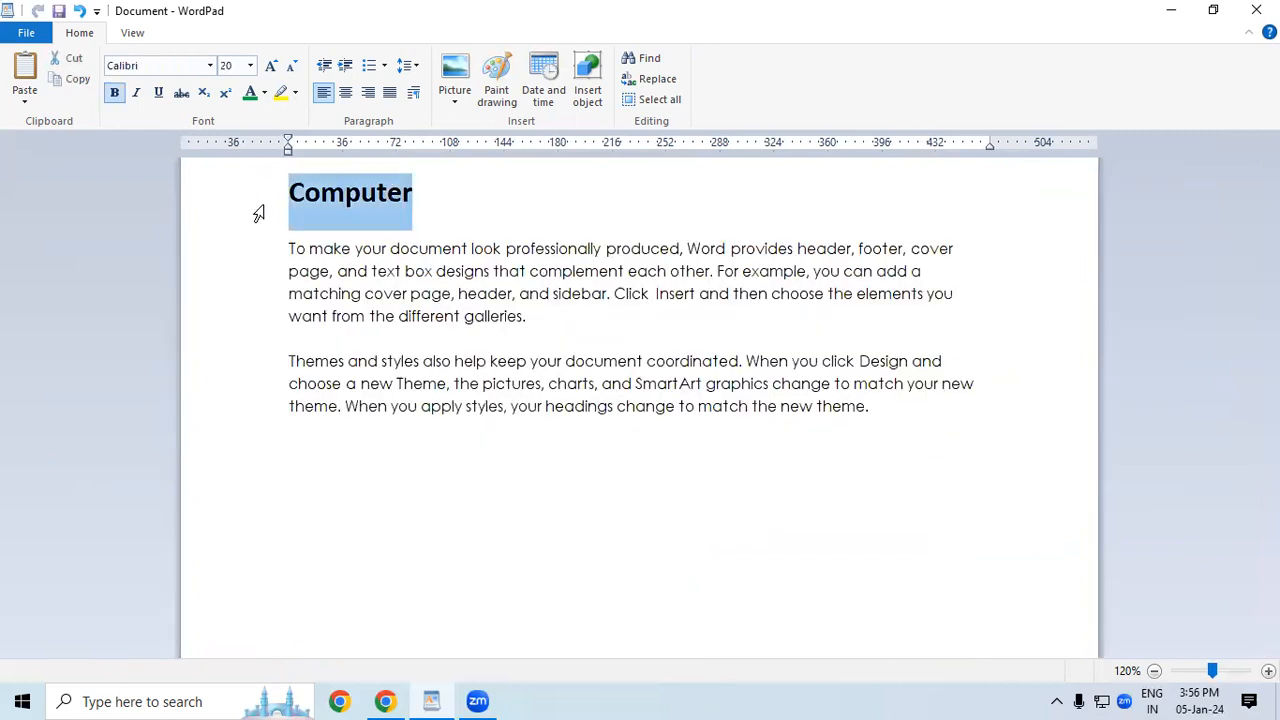
drag(290, 256, 960, 437)
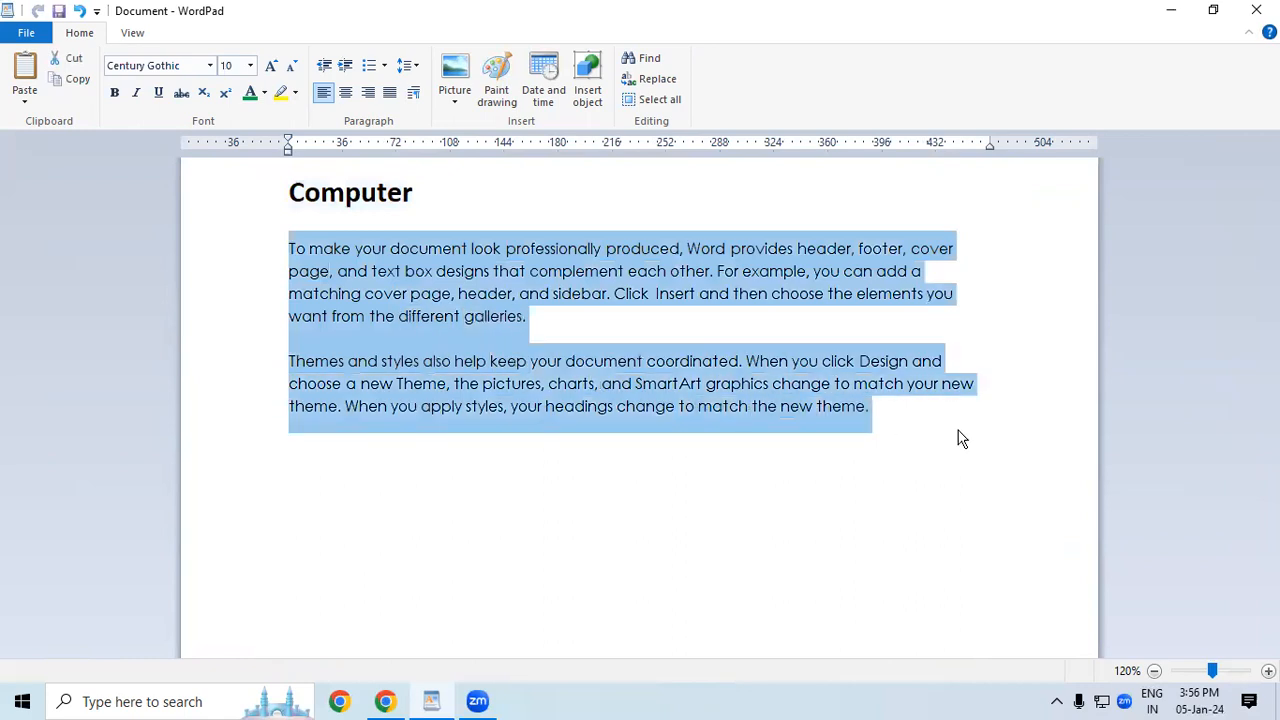
click(446, 491)
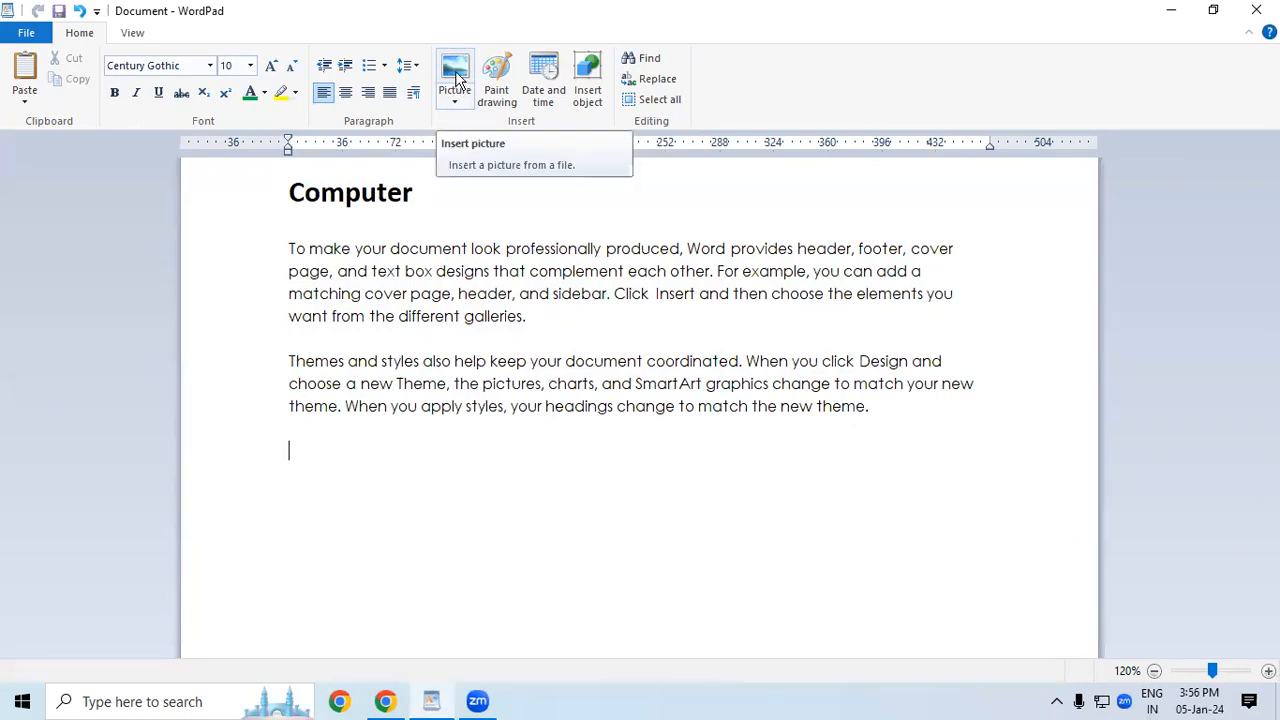
click(455, 80)
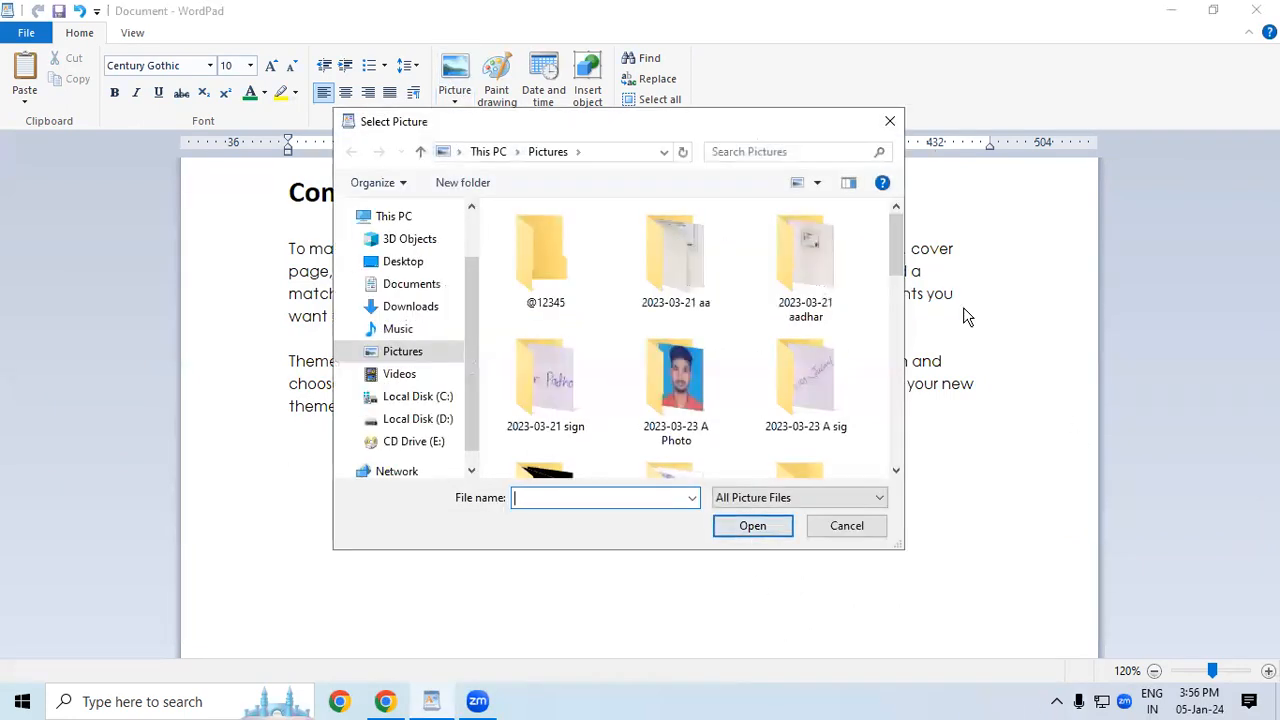
drag(900, 238, 892, 455)
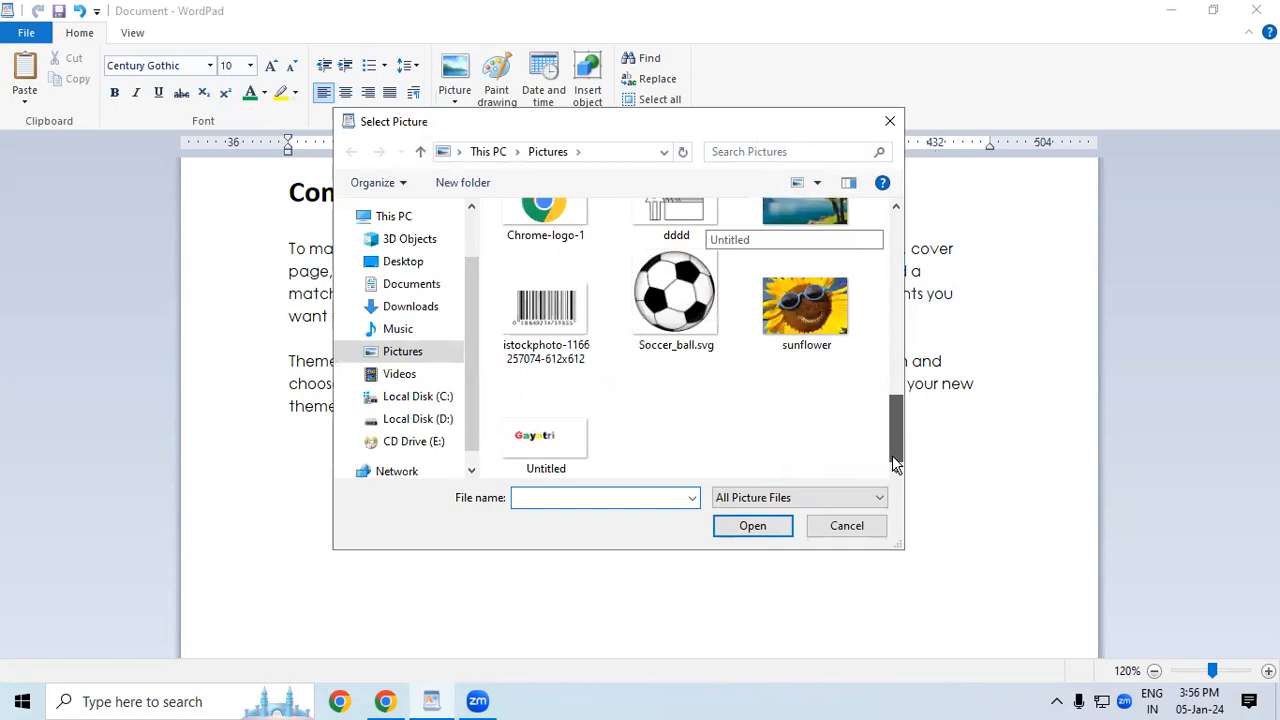
click(849, 528)
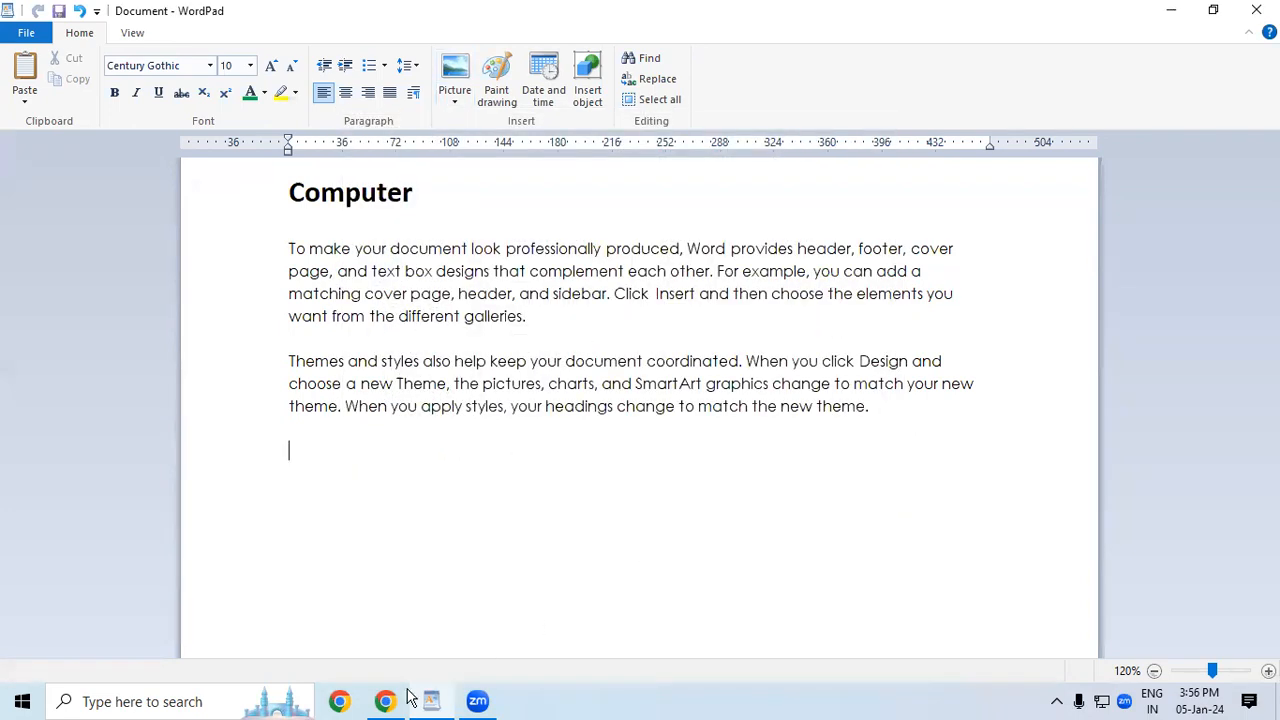
- Switch to Chrome and search Google for "computer image" in a new tab
click(390, 702)
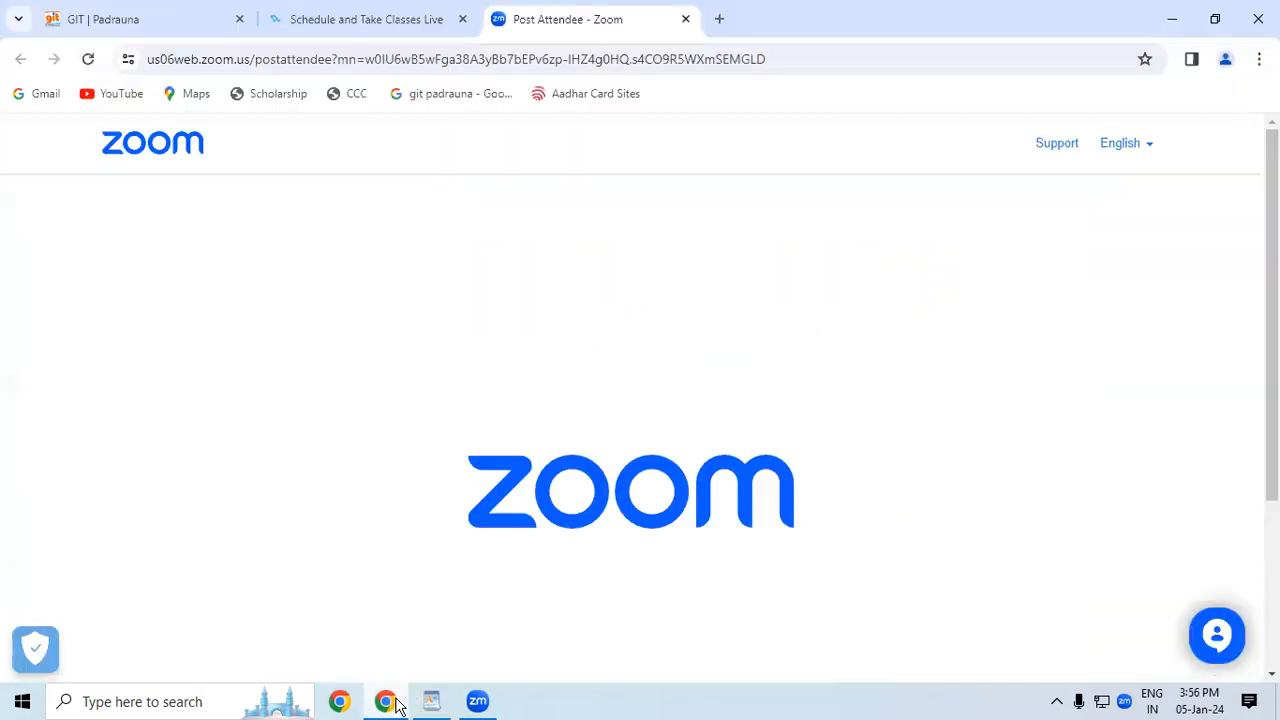
click(720, 20)
click(317, 175)
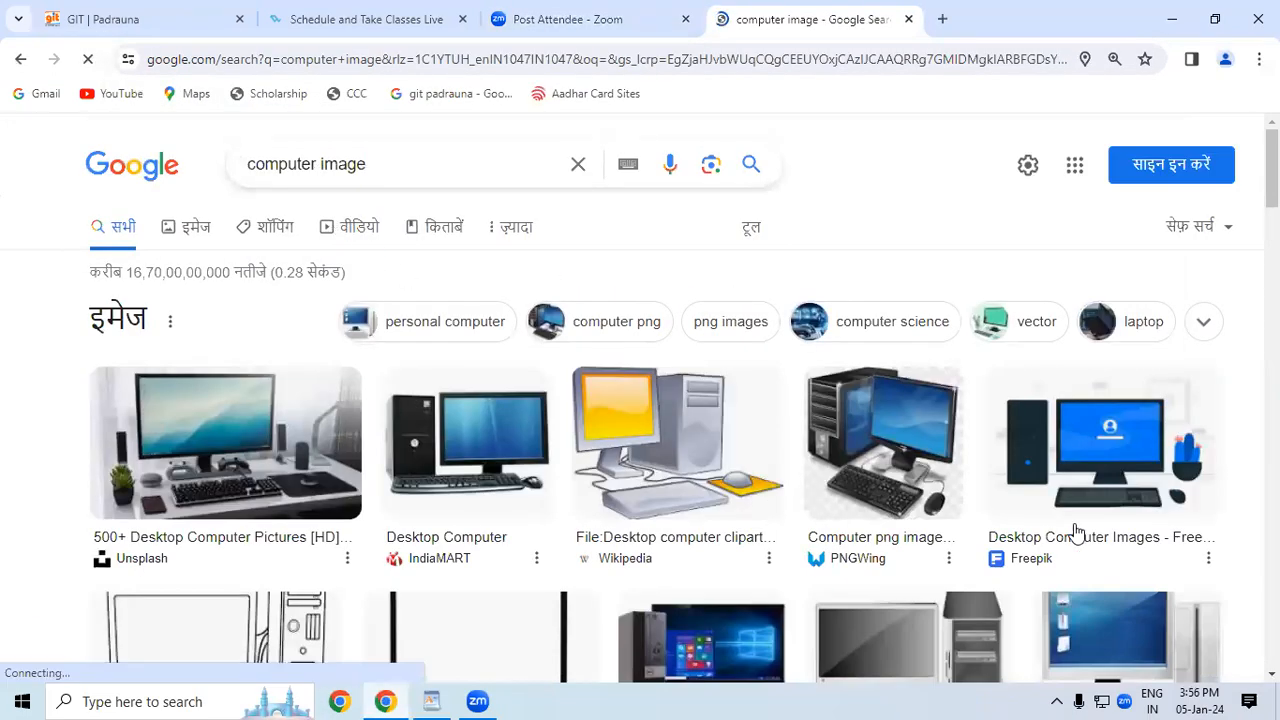
scroll(860, 494, down, 1)
scroll(860, 494, up, 1)
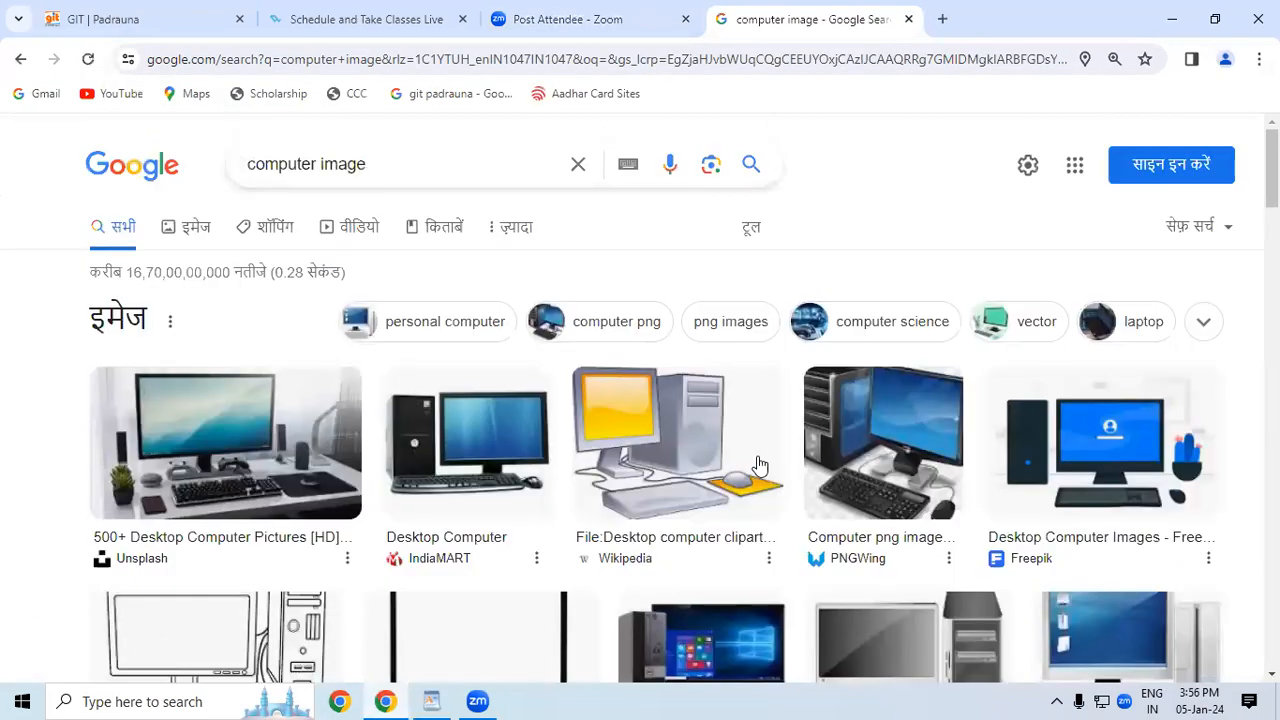
- Save the Wikipedia desktop computer clipart image to the Desktop as the JPEG file "download"
right_click(630, 441)
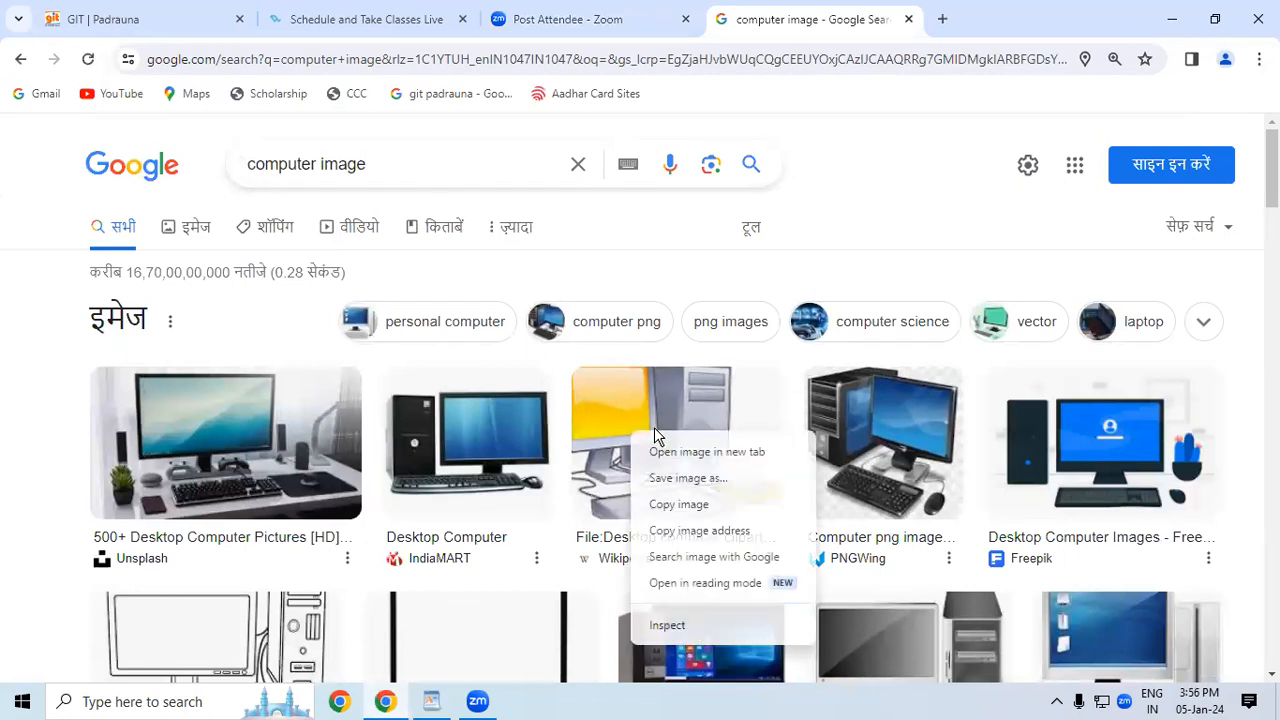
click(665, 487)
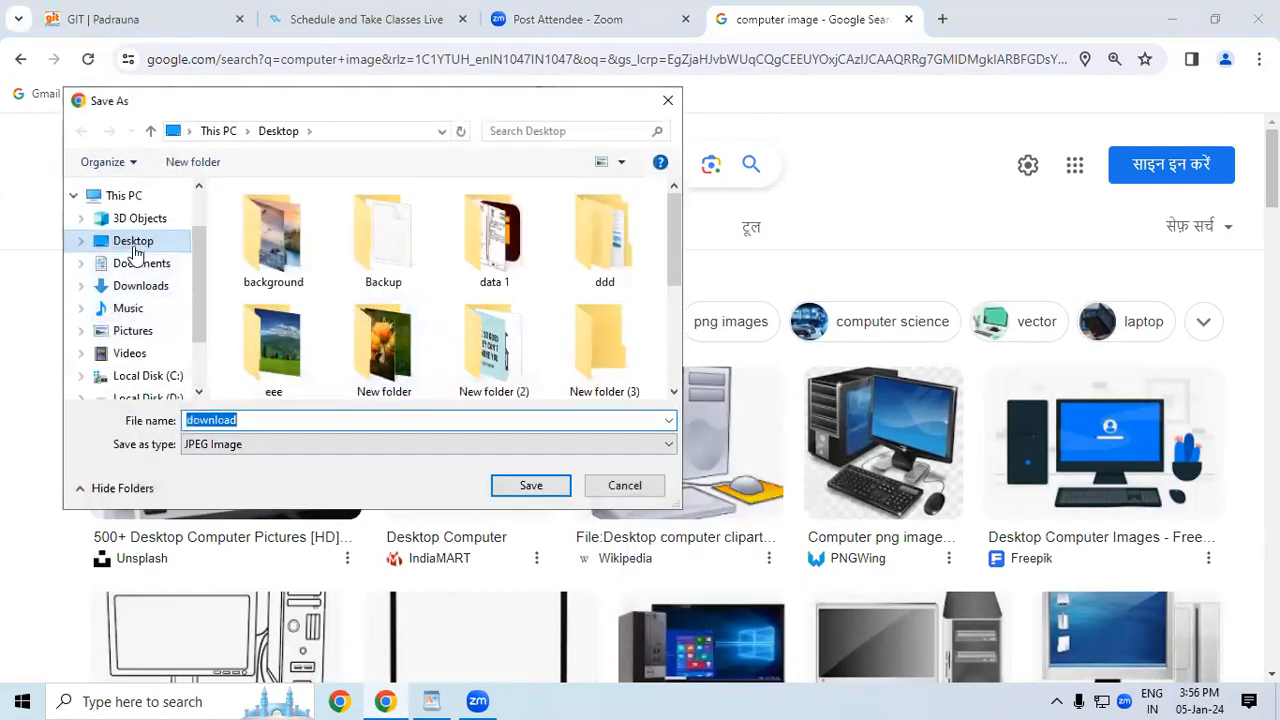
click(134, 246)
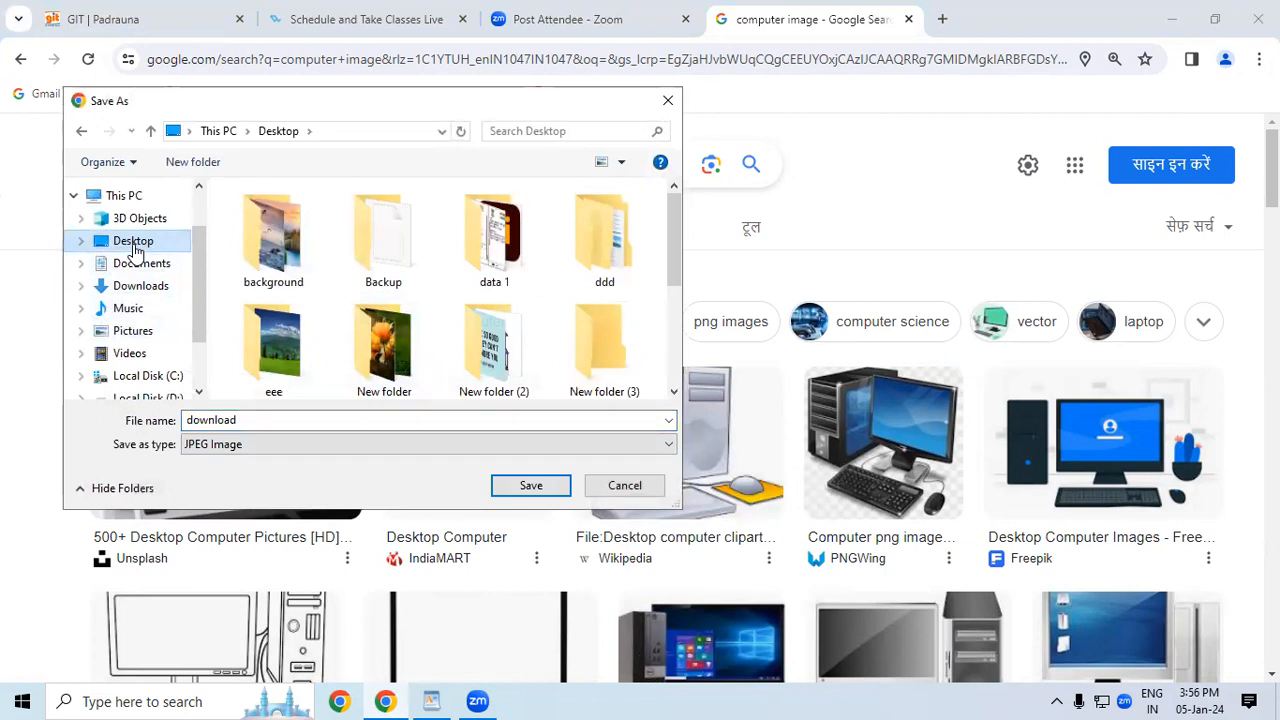
click(527, 487)
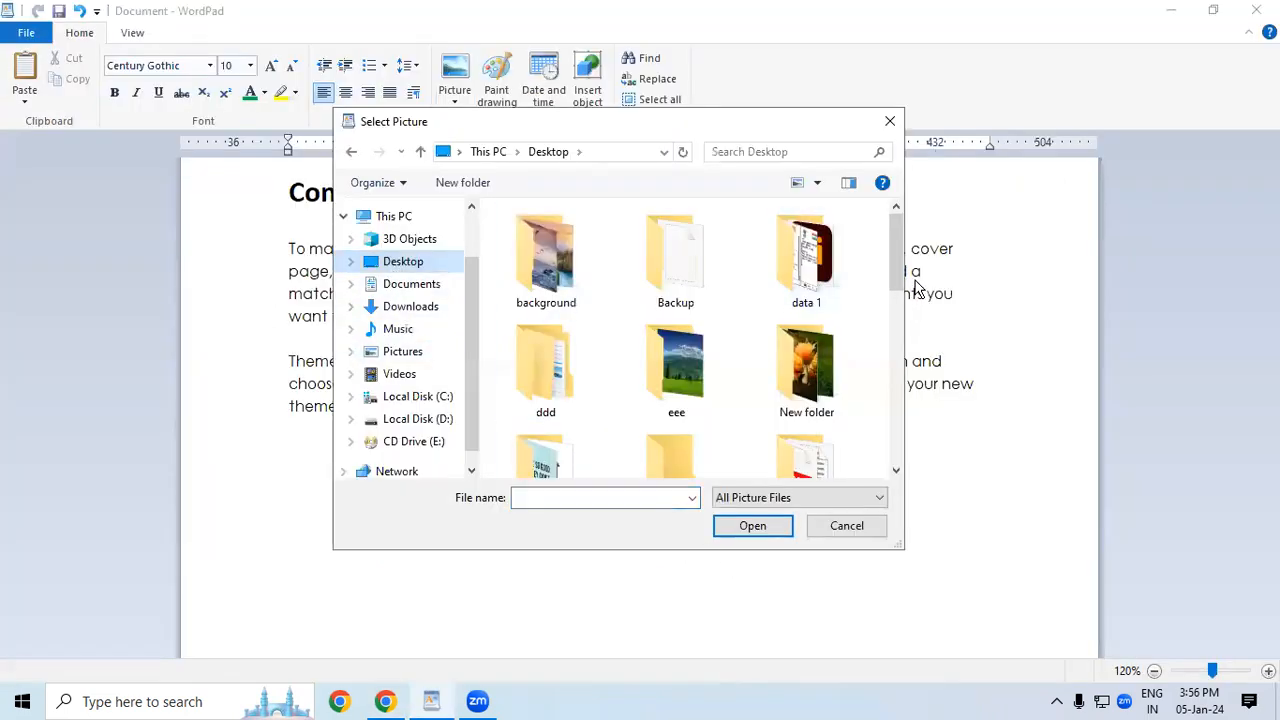
- In WordPad, insert the desktop computer picture "download" from the Desktop folder below the second paragraph
drag(896, 255, 896, 394)
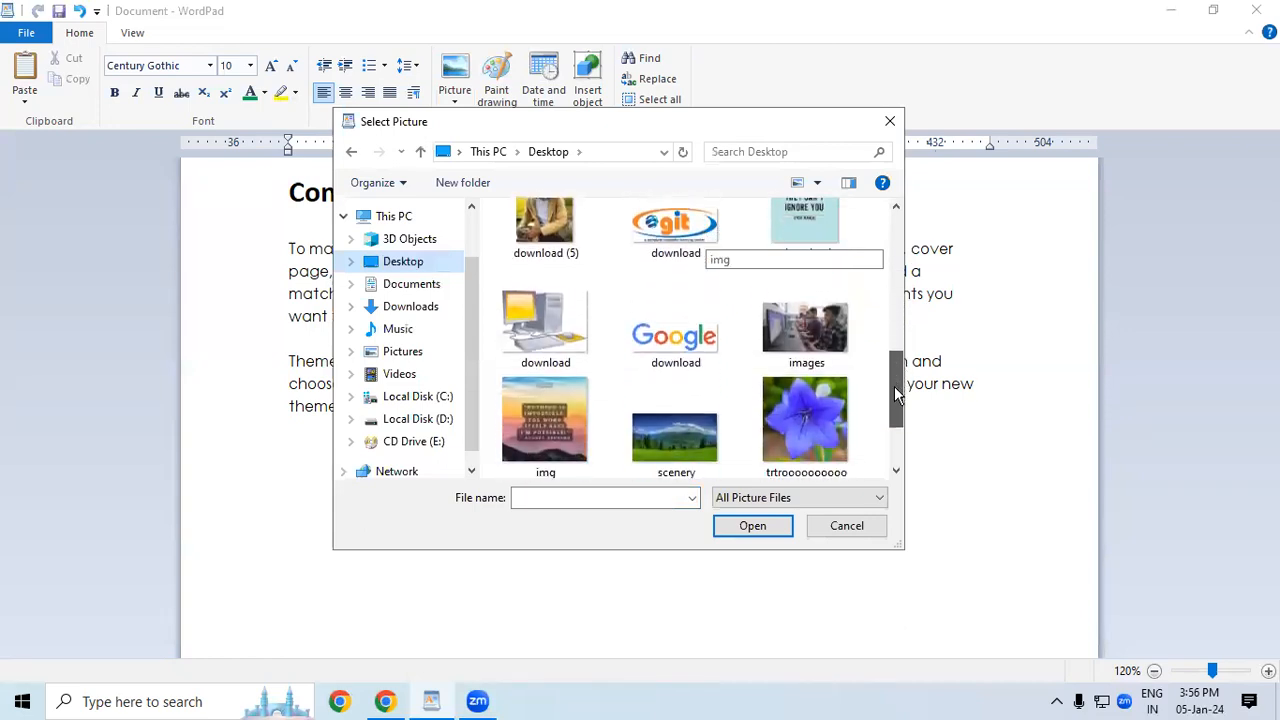
click(549, 326)
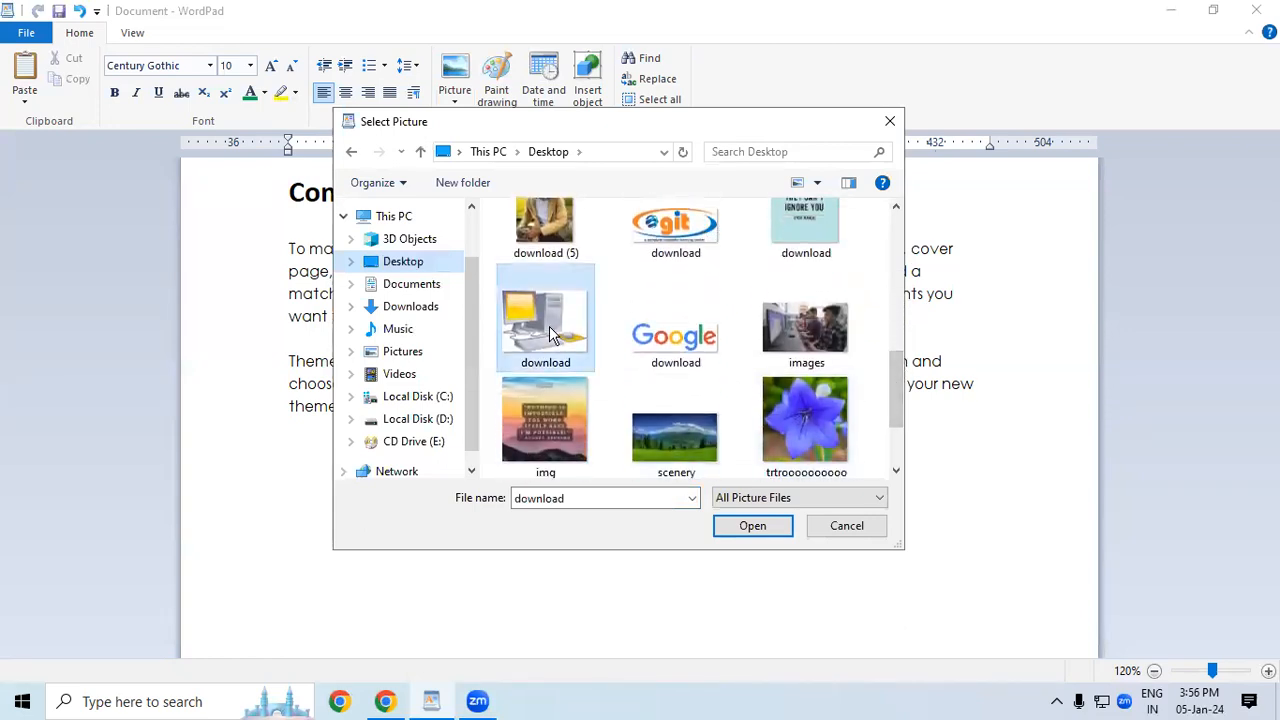
click(752, 526)
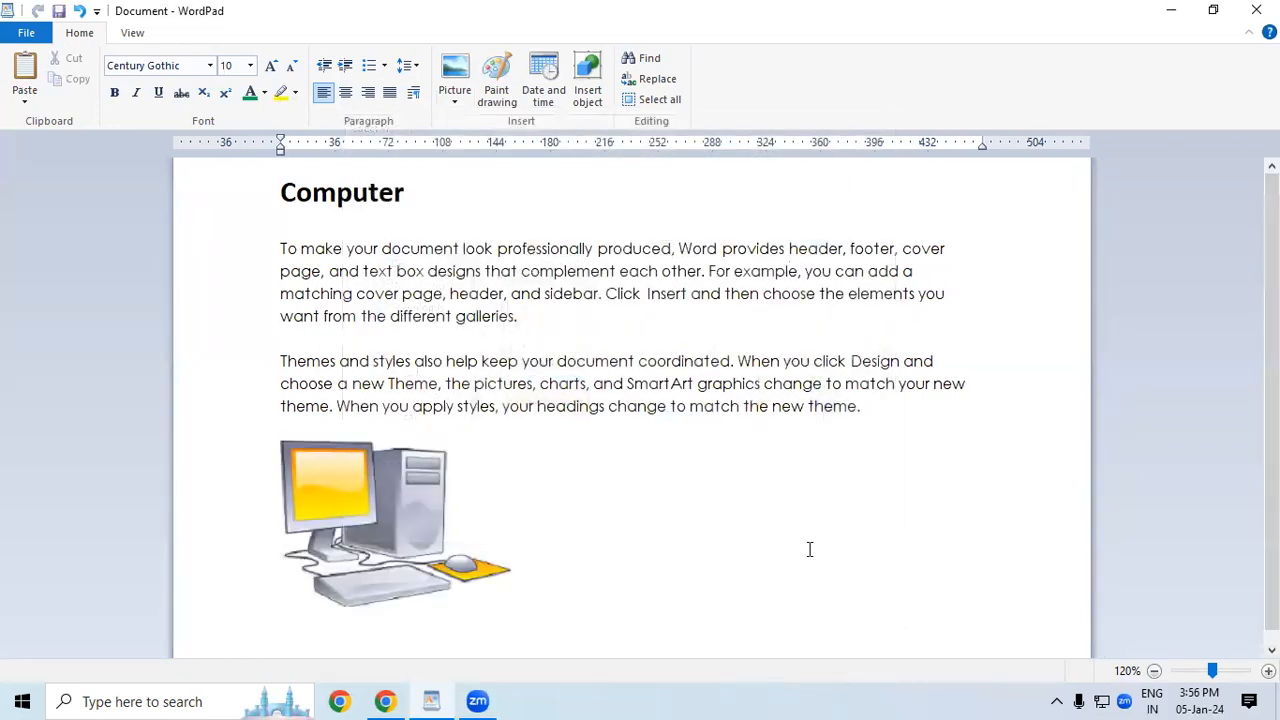
scroll(783, 543, down, 1)
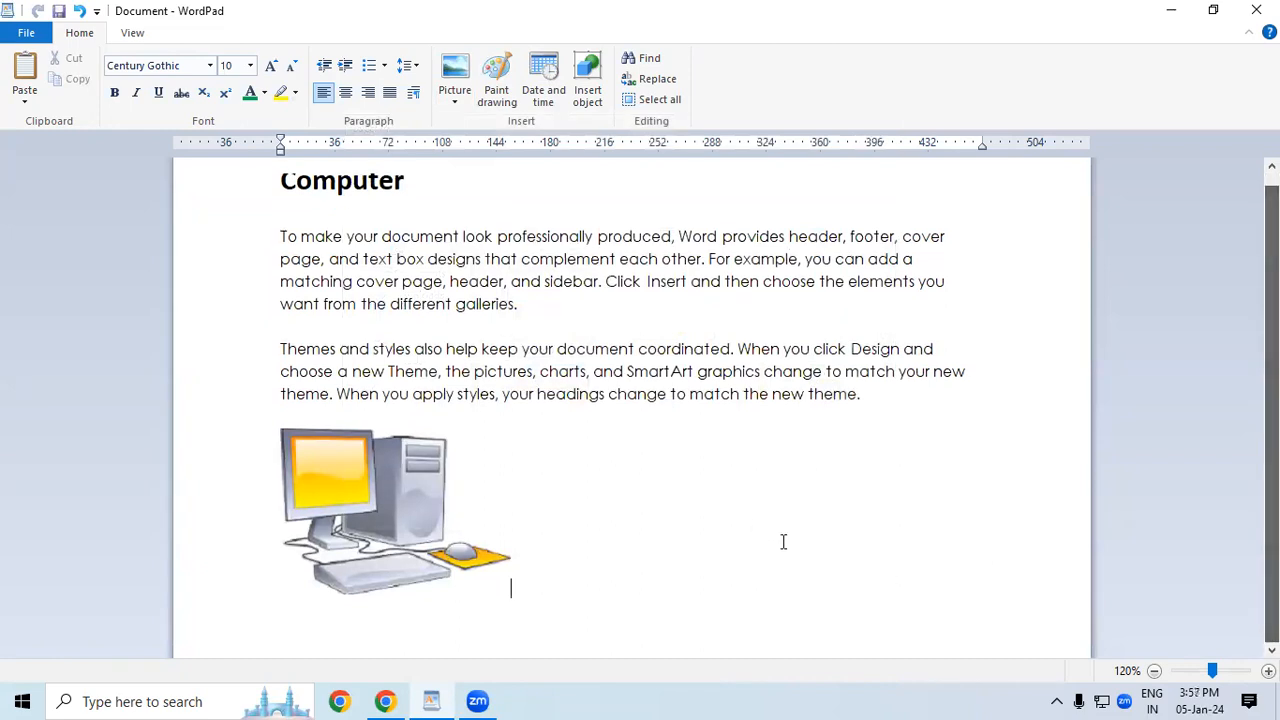
- Shrink the inserted computer picture from its corner to about 90 points wide
click(352, 550)
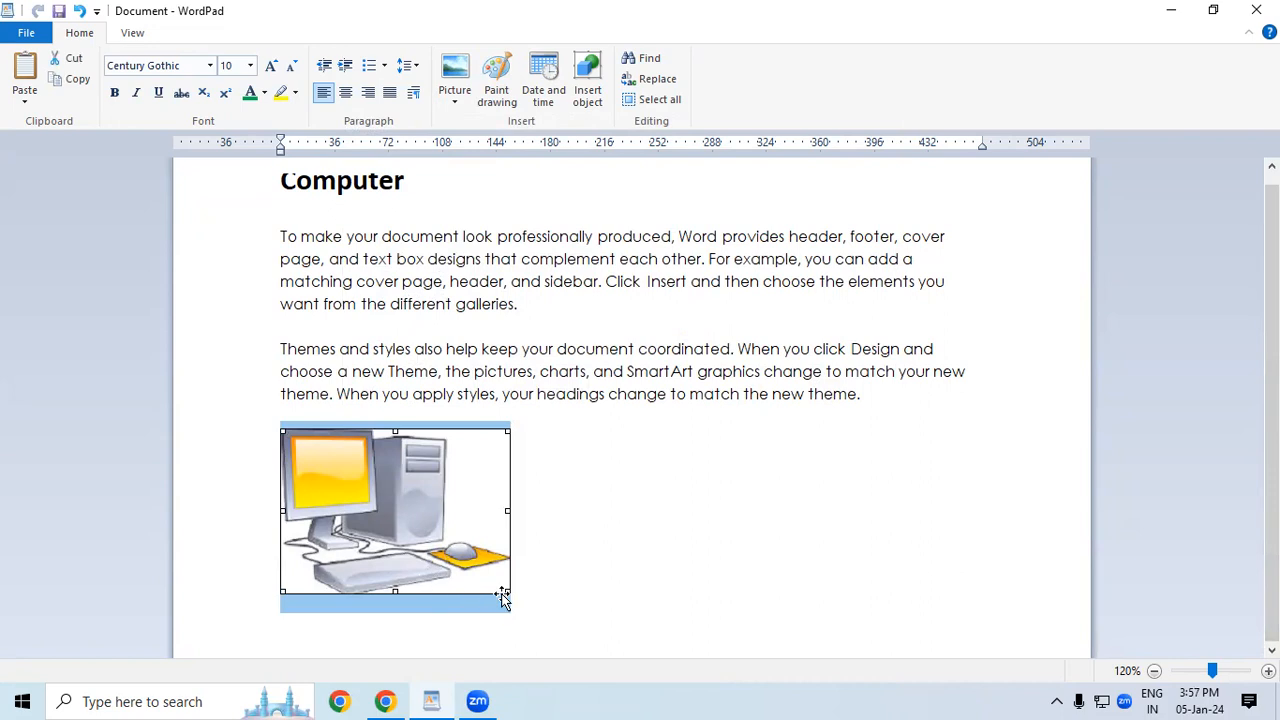
drag(506, 591, 431, 520)
click(532, 497)
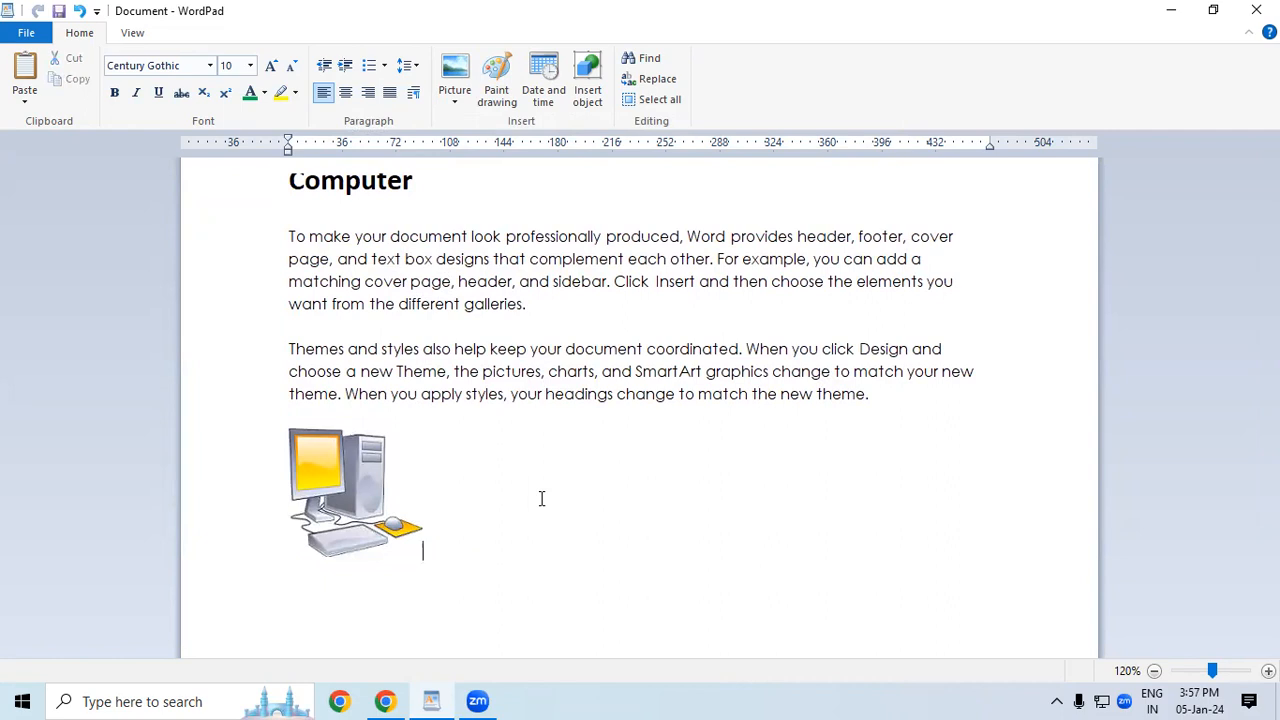
click(327, 483)
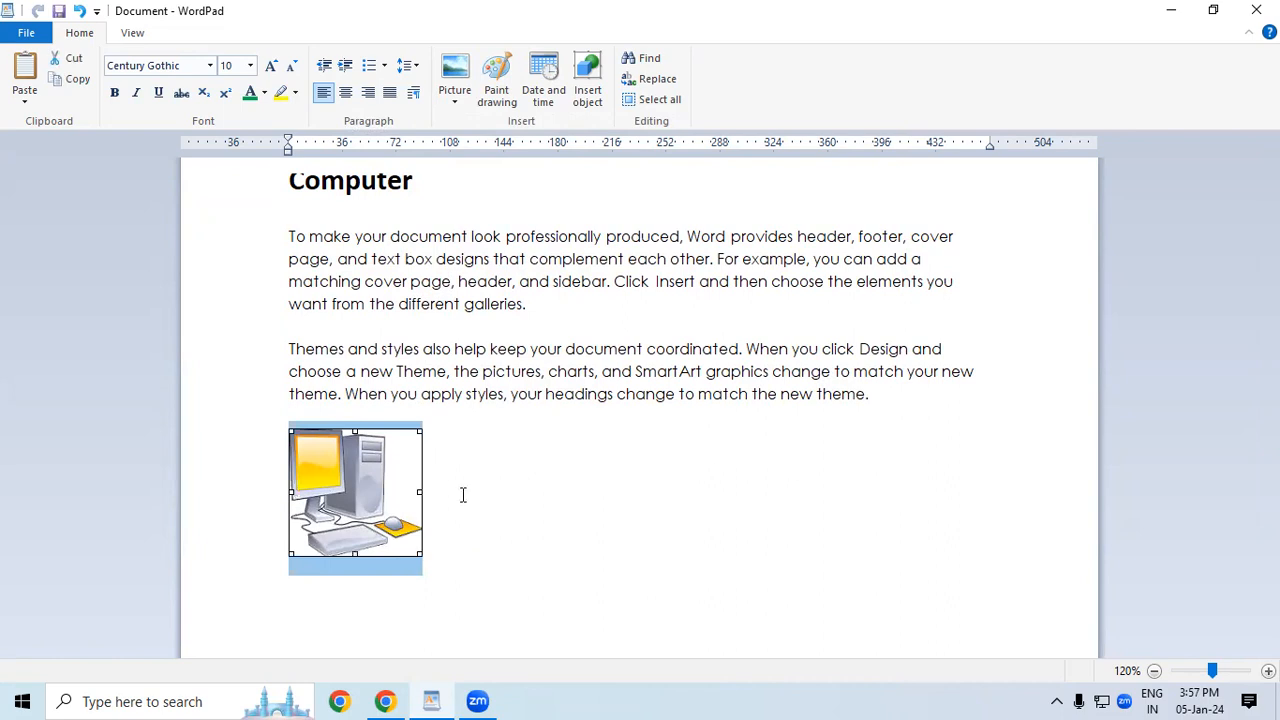
click(770, 489)
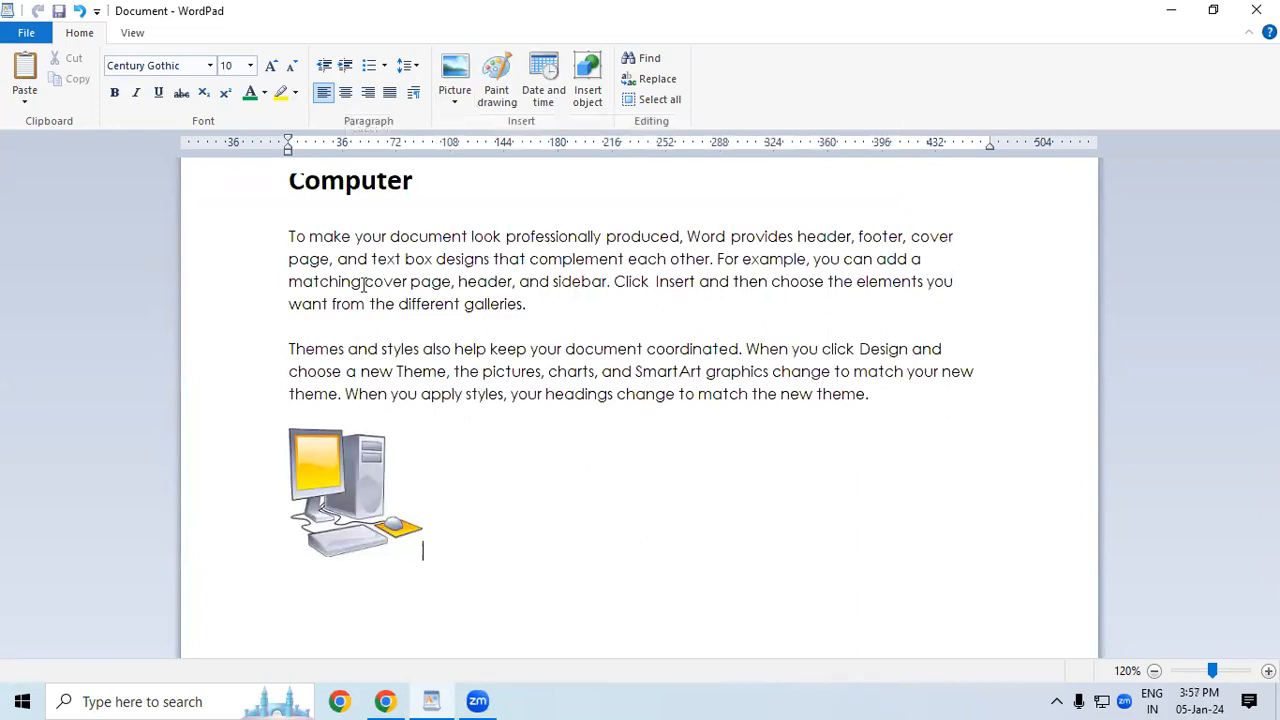
double_click(350, 180)
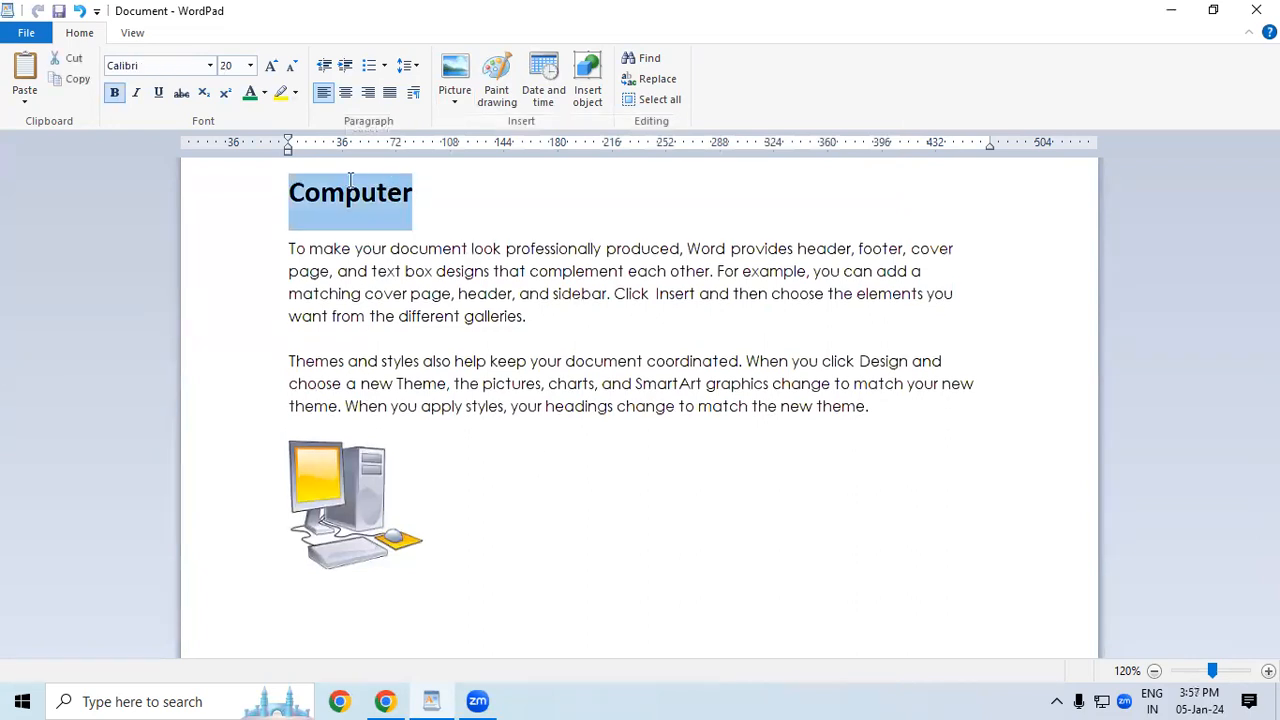
click(293, 245)
drag(293, 197, 455, 226)
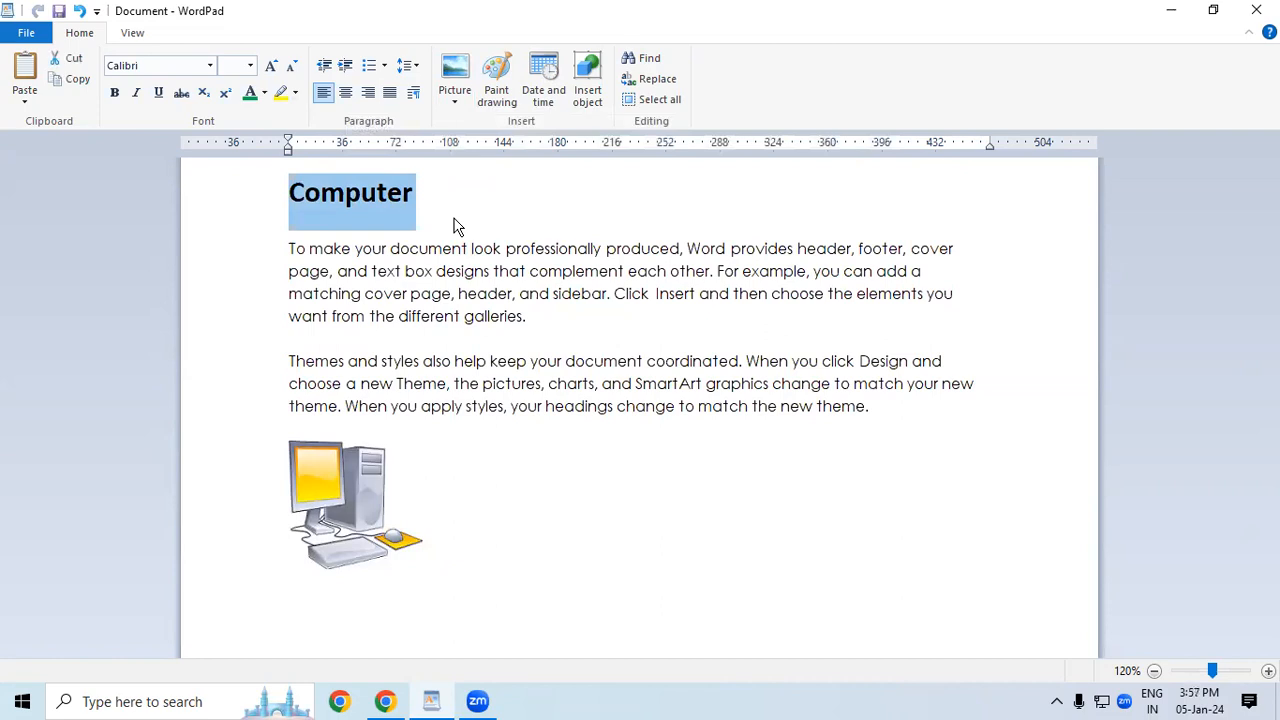
click(322, 506)
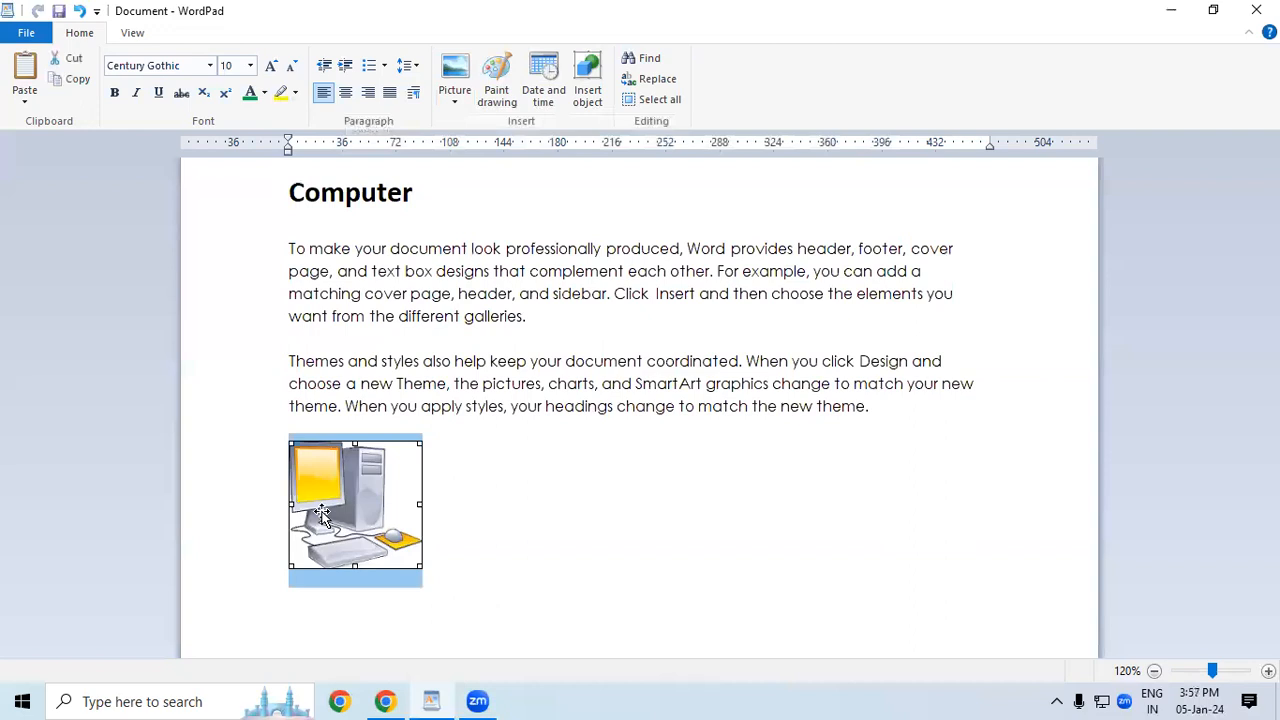
- Add the heading text "Mouse" on a new line below the computer picture
click(431, 510)
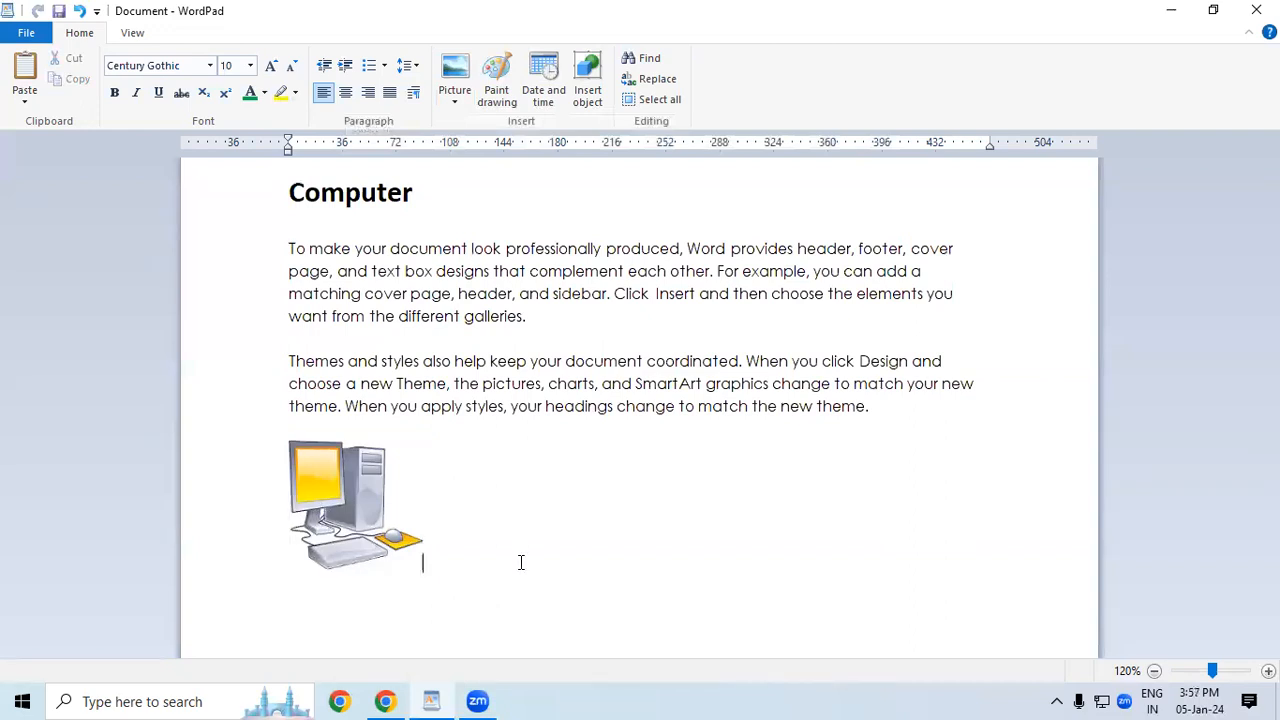
key(Return)
text(Mouse)
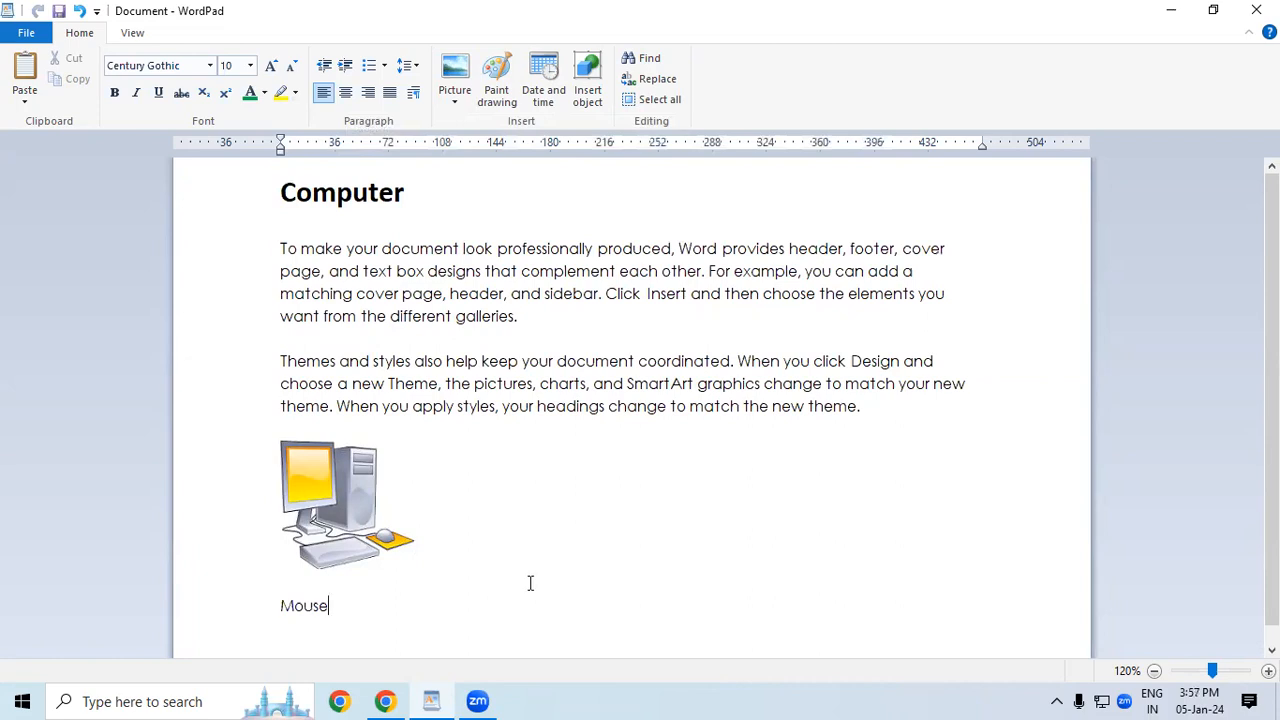
- Make the "Mouse" heading bold and enlarge its font by five size increments
double_click(296, 608)
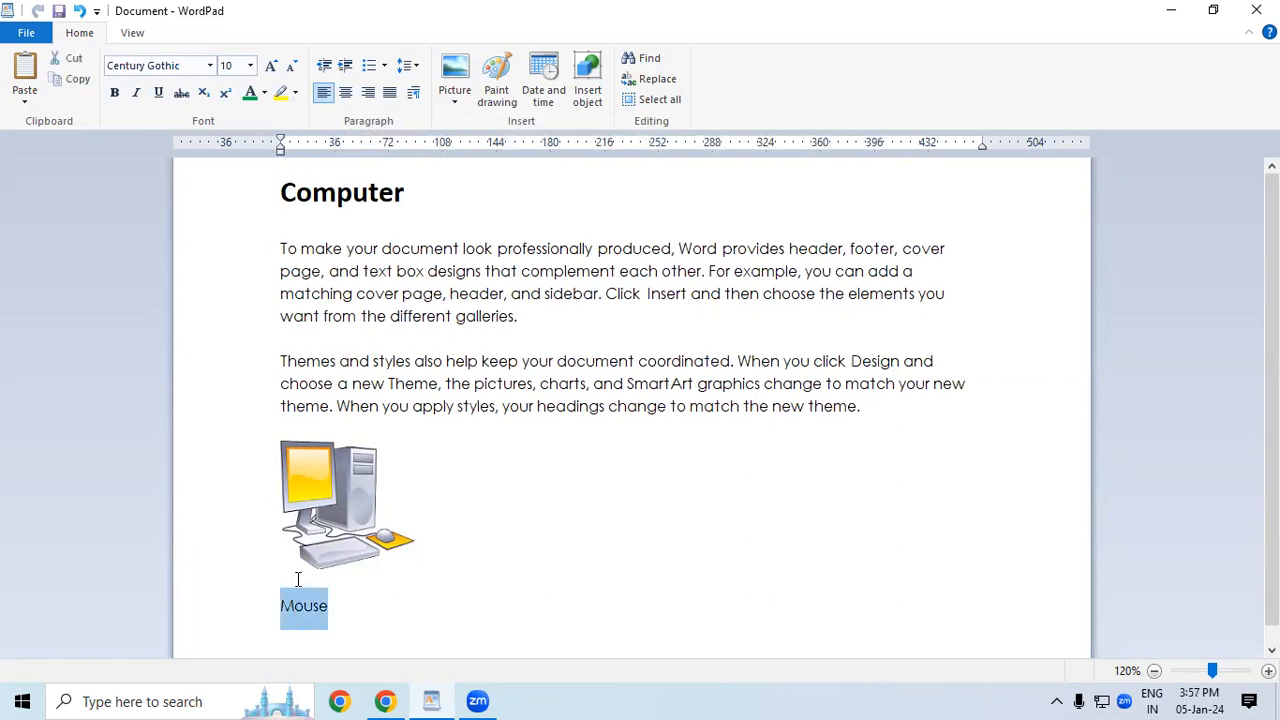
click(114, 92)
click(271, 66)
click(271, 66)
click(271, 66)
click(271, 66)
click(271, 66)
click(657, 434)
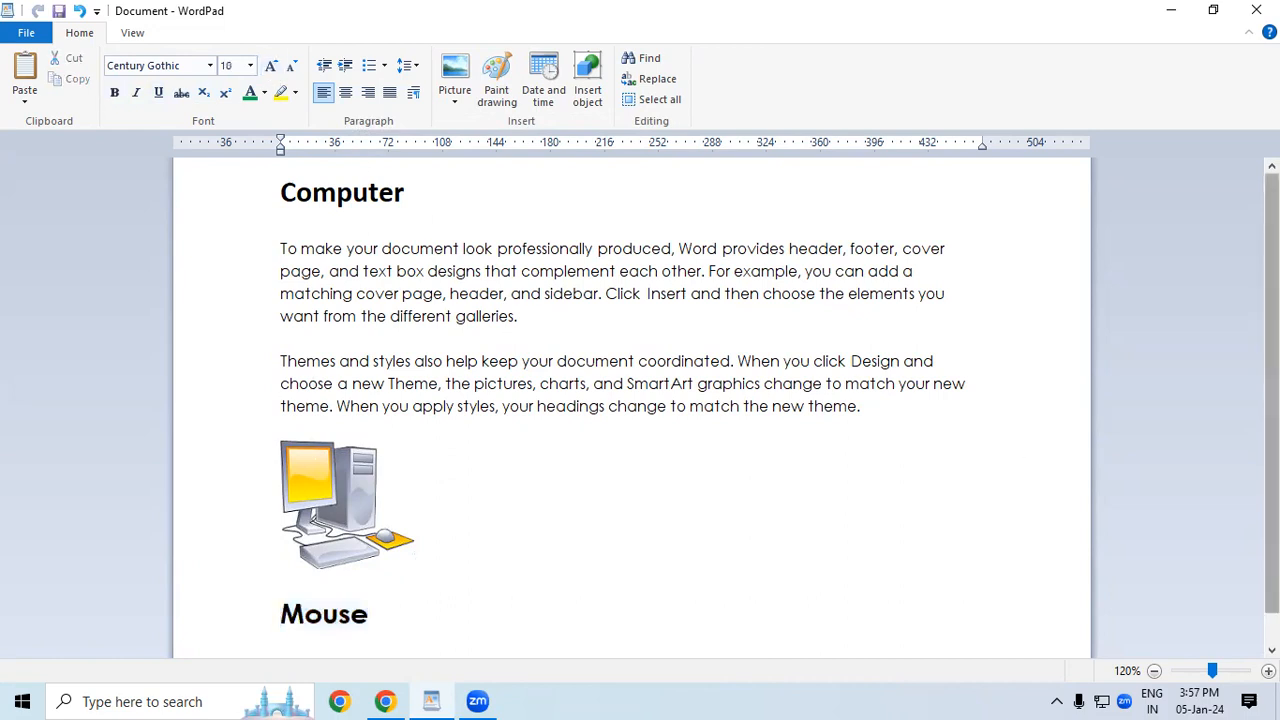
- Paste the sample paragraphs below the Mouse heading and delete the last three, from "Save time in Word" onward
scroll(420, 600, down, 1)
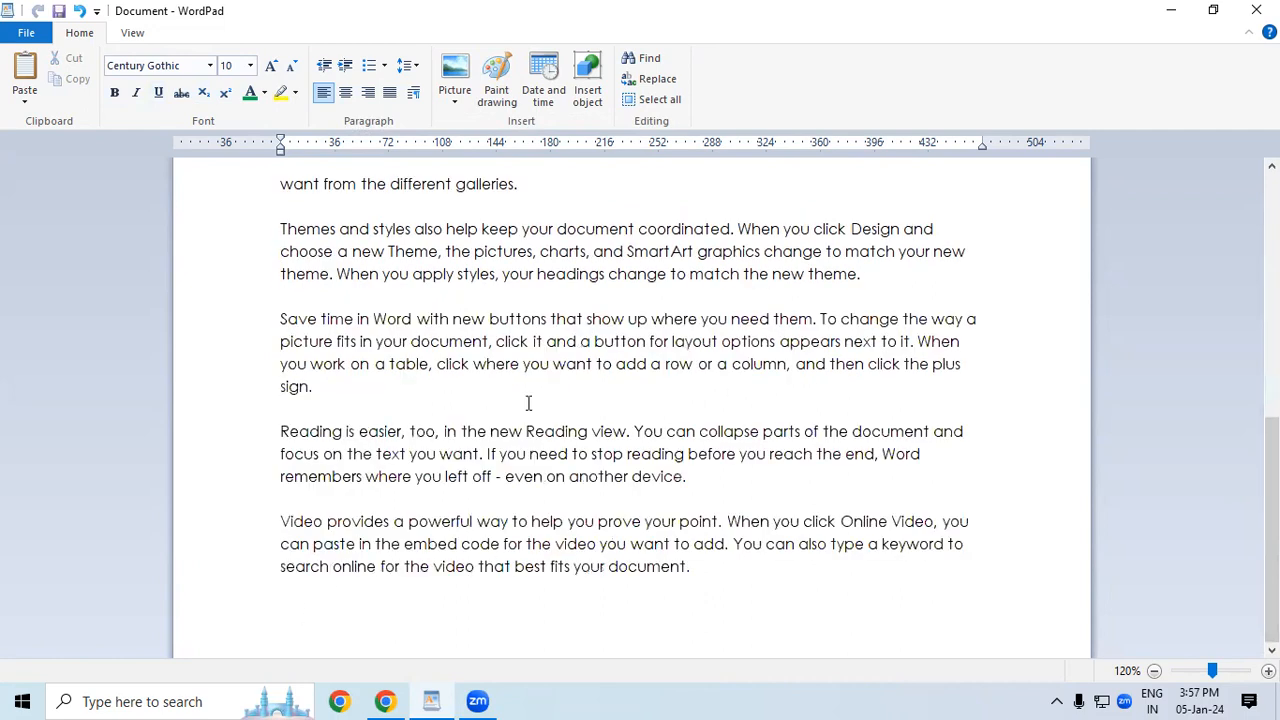
drag(262, 326, 706, 588)
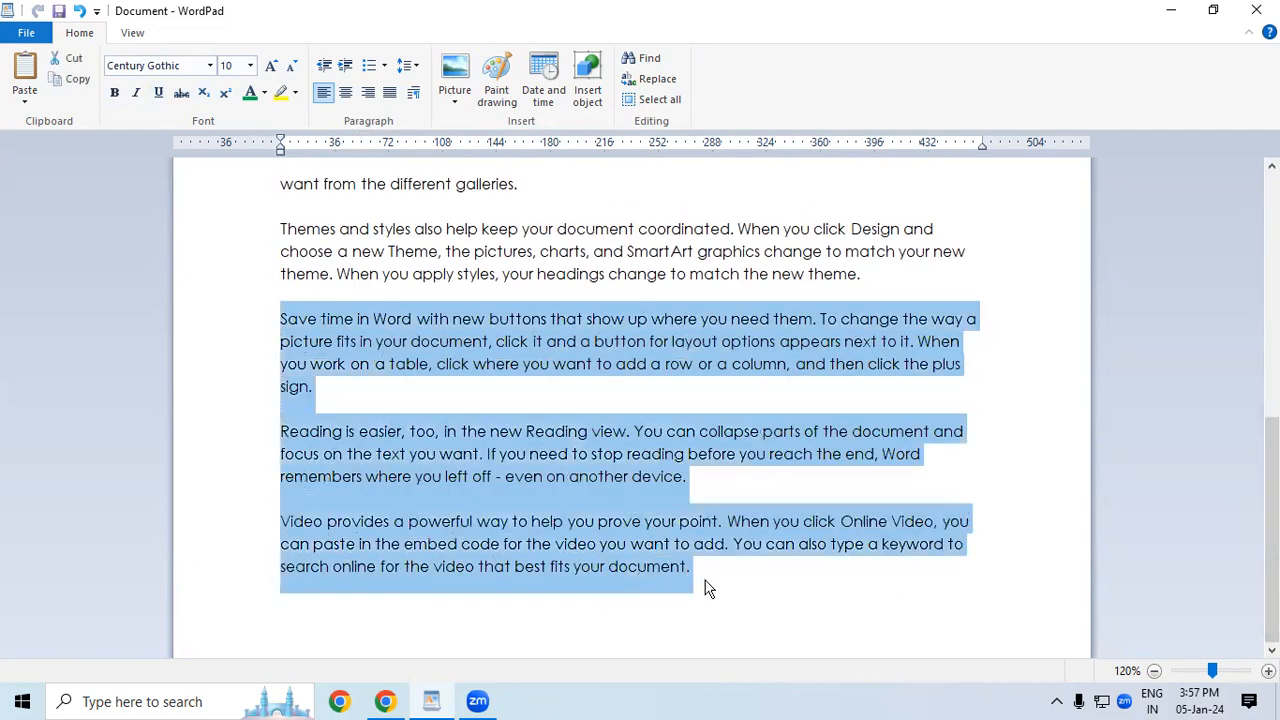
key(Delete)
scroll(715, 560, up, 3)
scroll(715, 560, down, 3)
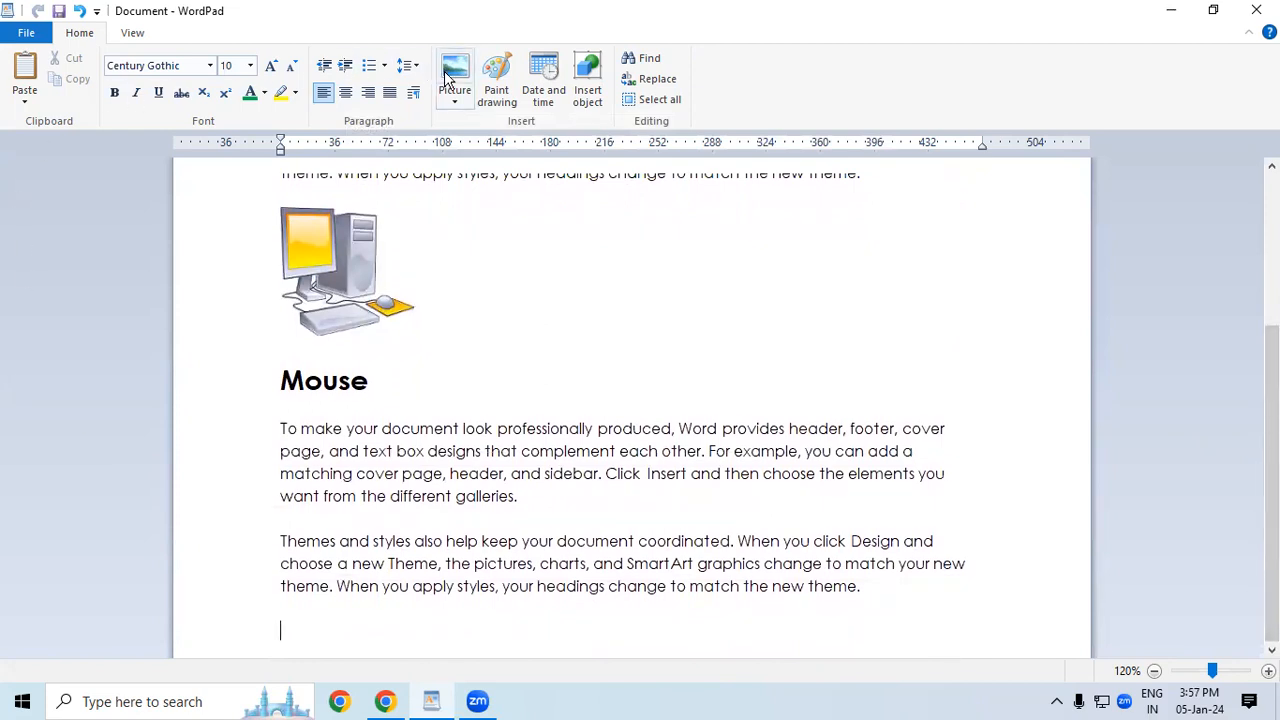
- Insert the desktop computer picture "download" below the Mouse paragraphs and shrink it to about 94 points wide
drag(894, 252, 869, 360)
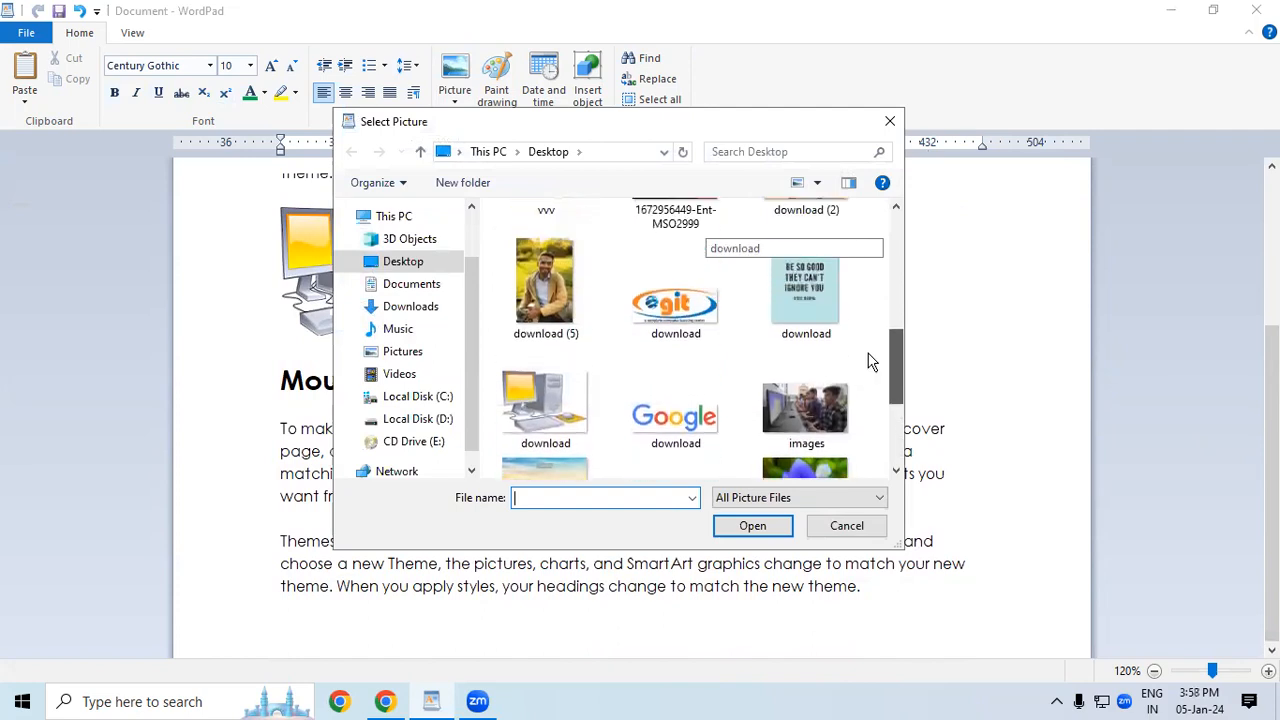
click(562, 397)
click(752, 525)
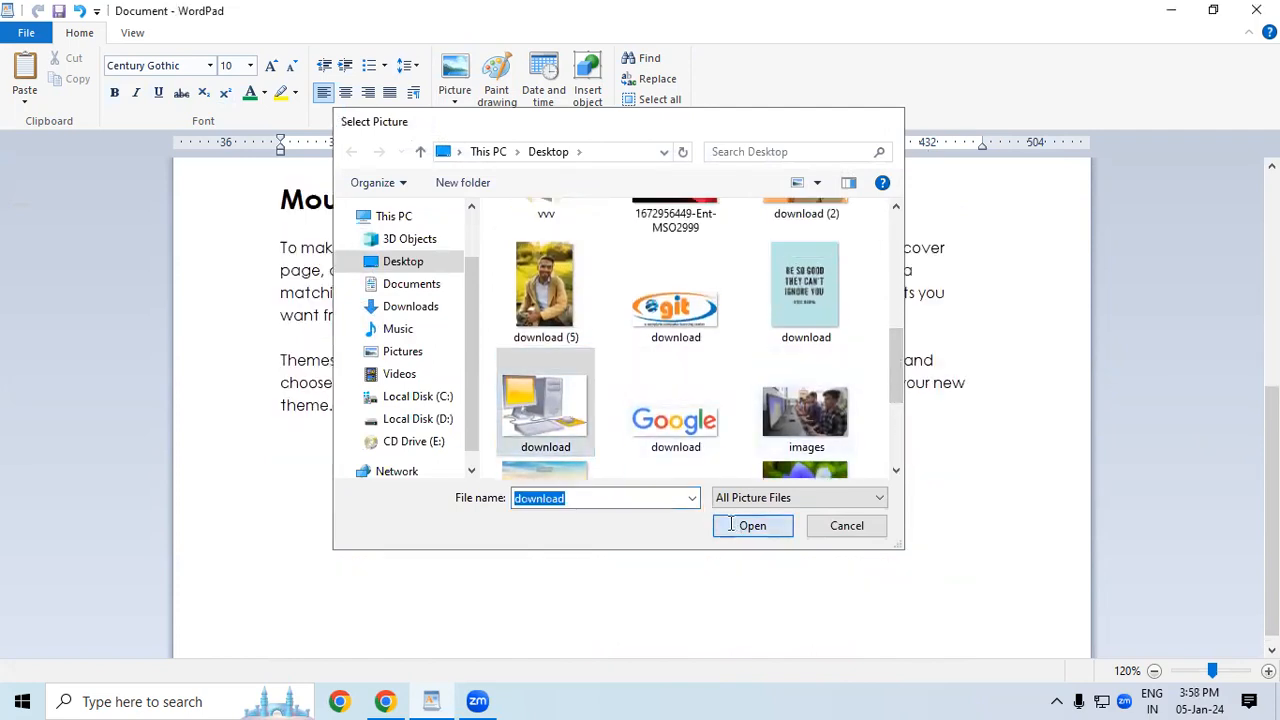
click(460, 555)
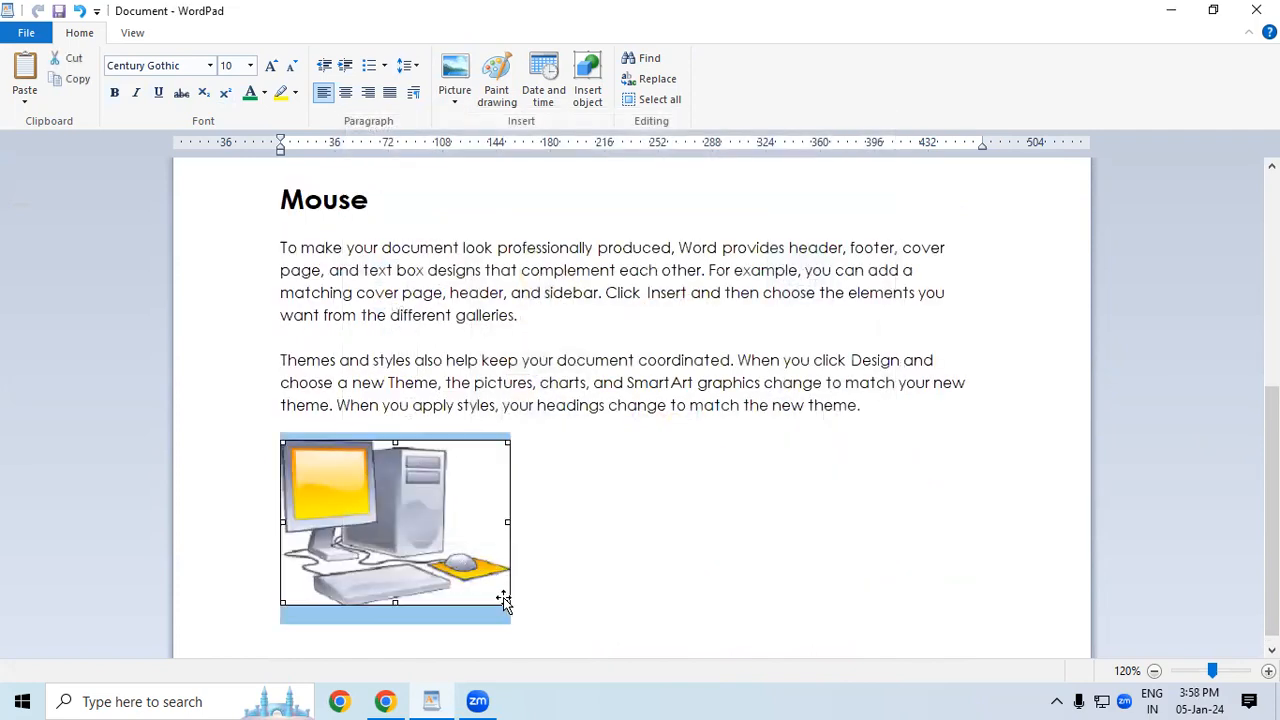
drag(503, 597, 404, 545)
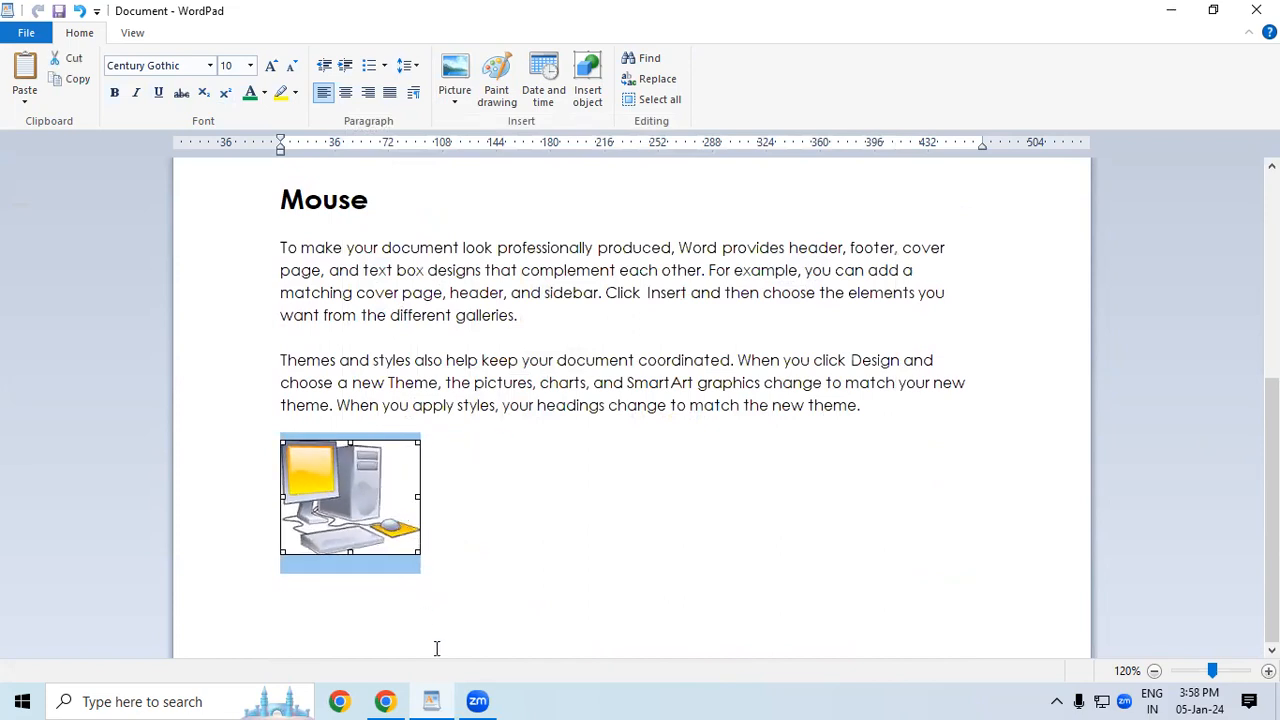
- Switch to Chrome and search Google for "Mouse image", replacing "computer" in the existing query
click(393, 700)
drag(315, 168, 219, 170)
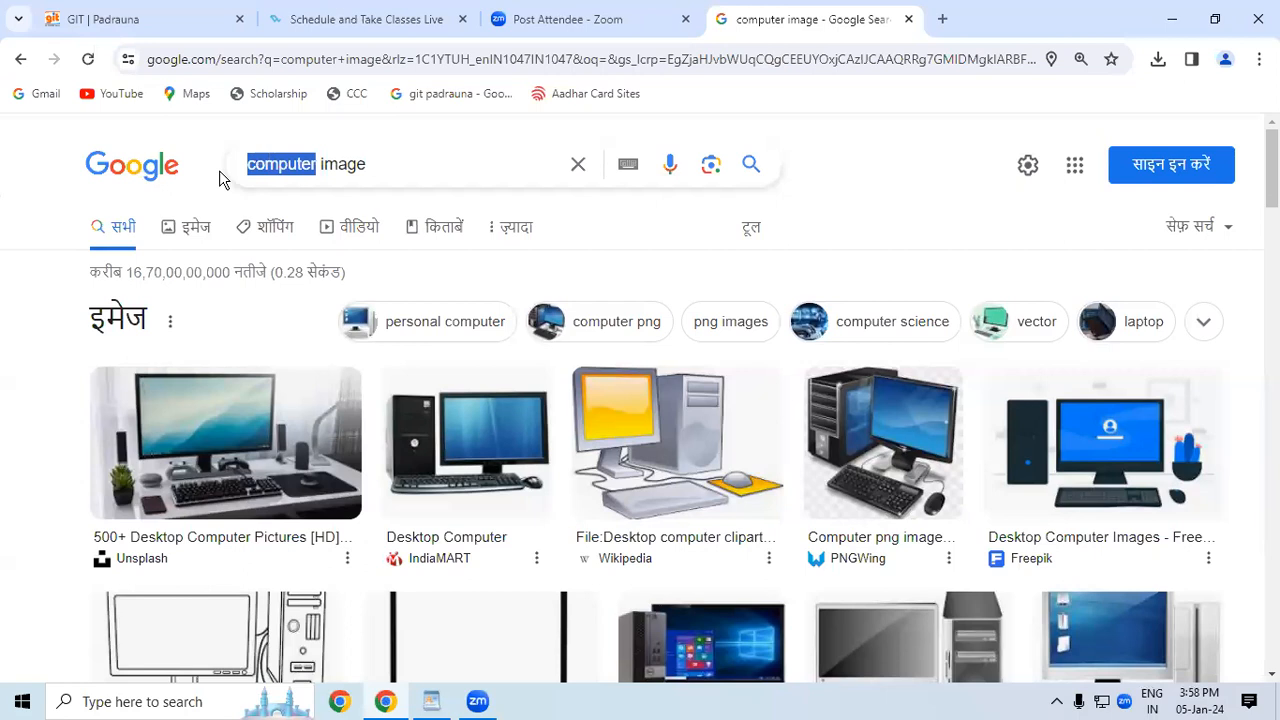
text(Mouse)
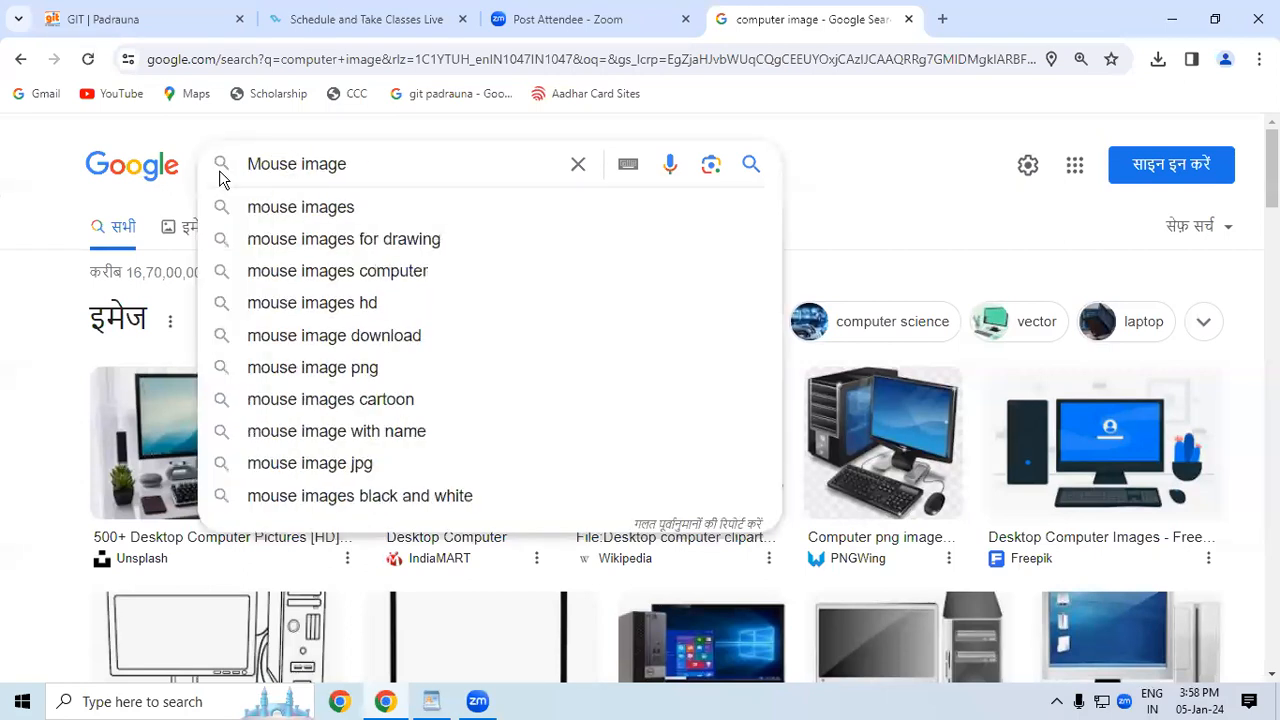
key(Return)
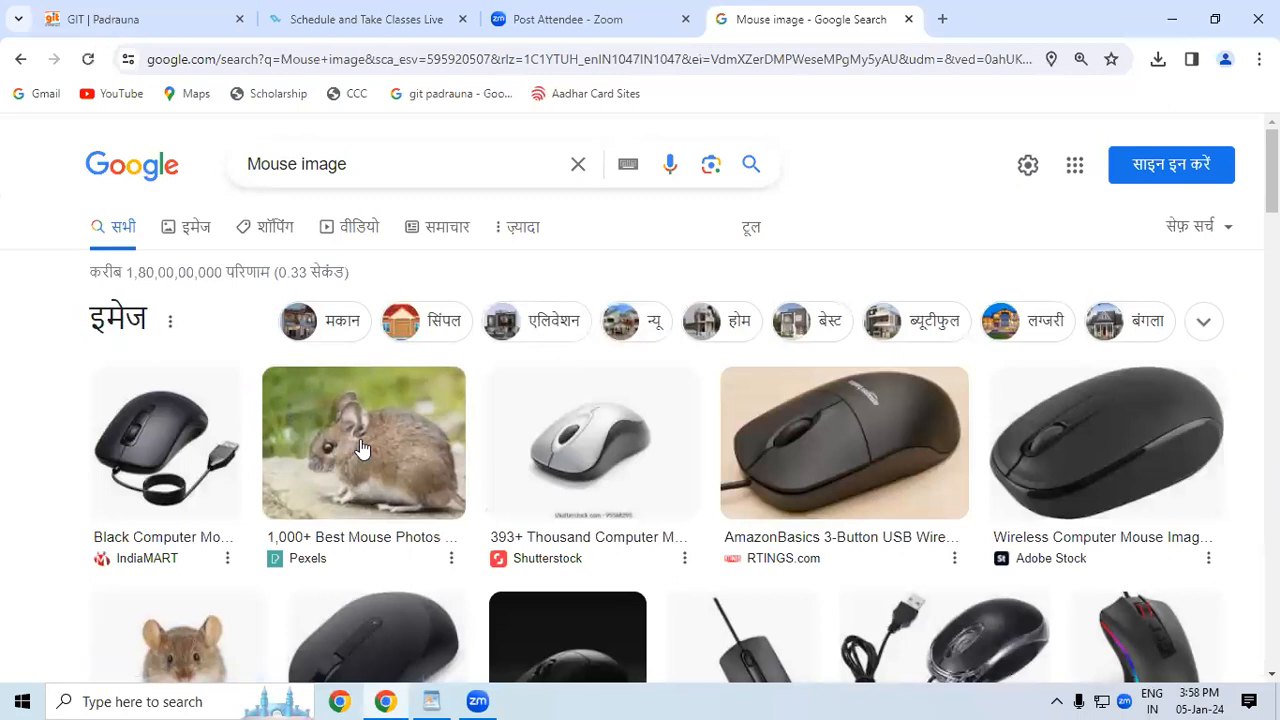
- Save the RTINGS.com AmazonBasics mouse image to the Desktop as the JPEG file "download (1)"
right_click(828, 442)
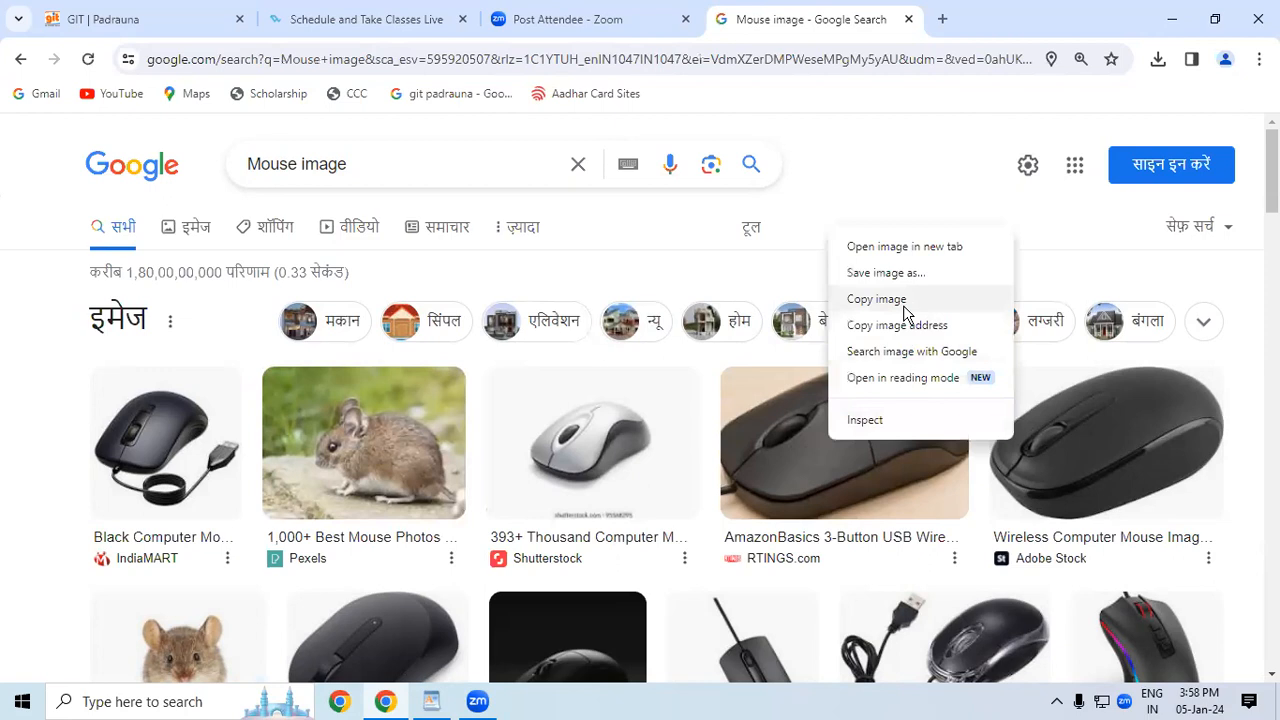
click(894, 277)
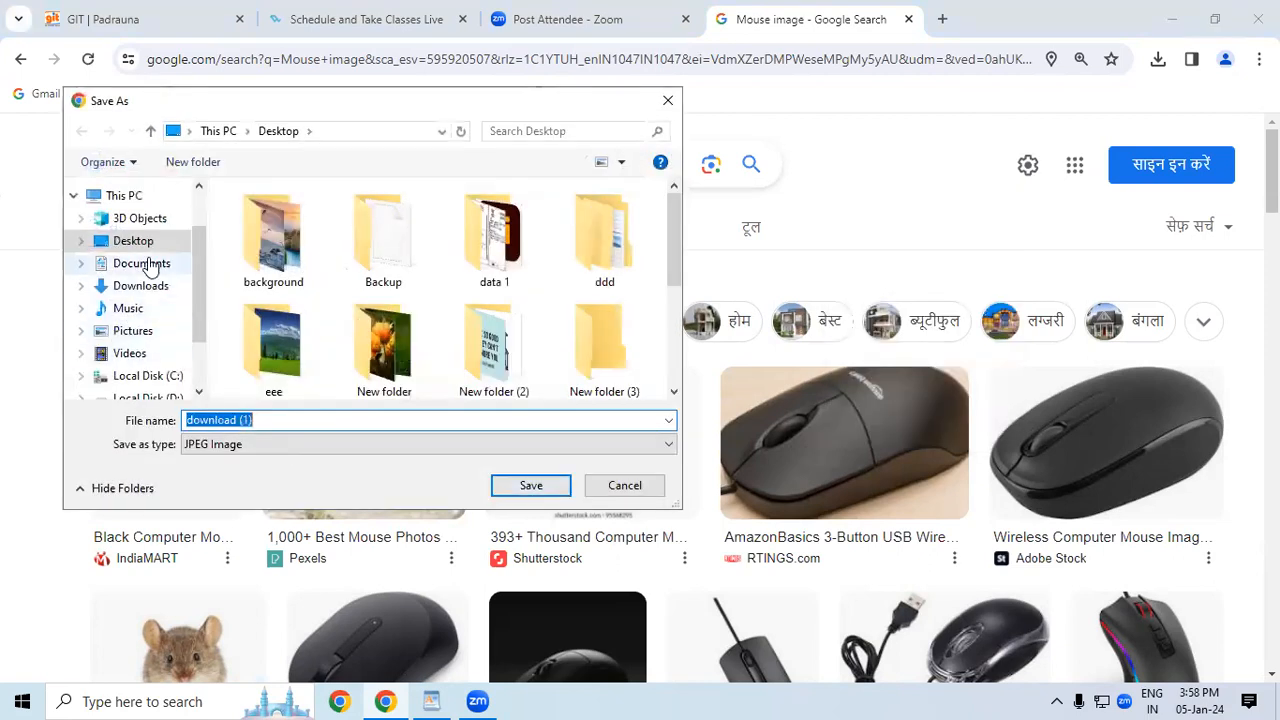
click(505, 484)
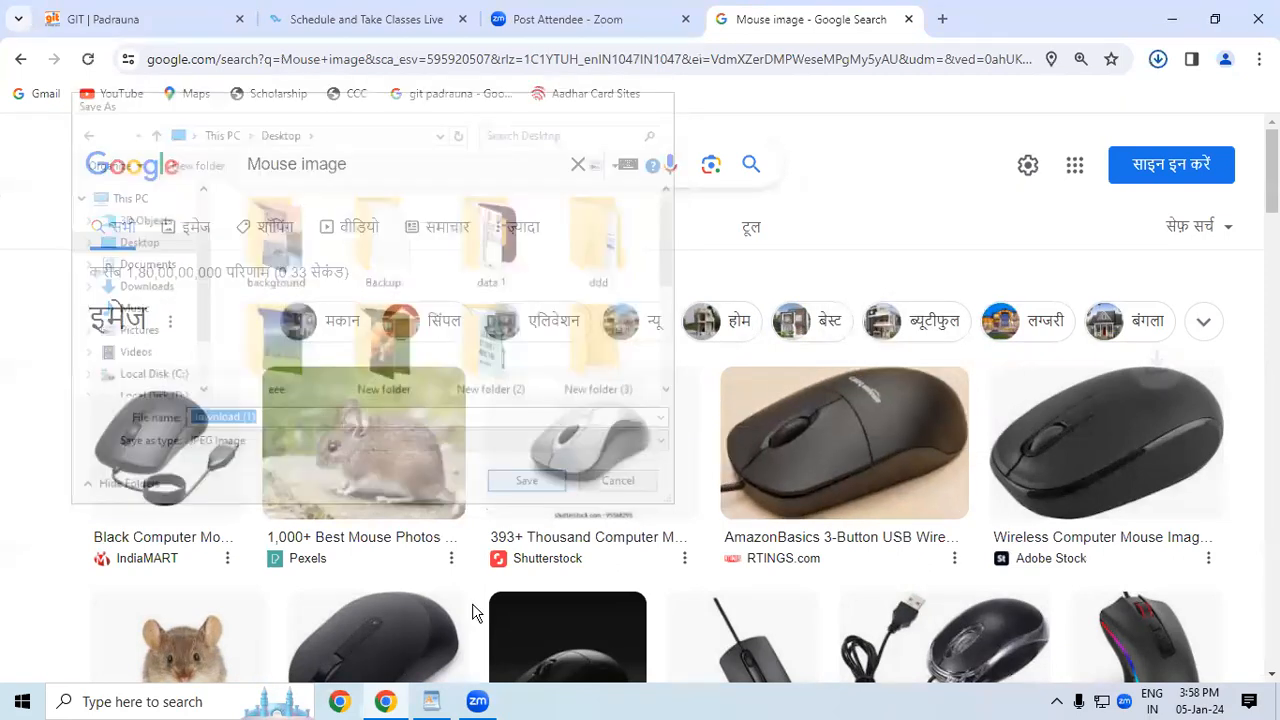
- In WordPad, replace the computer picture below the Mouse paragraphs with the Desktop picture "download (1)"
click(433, 701)
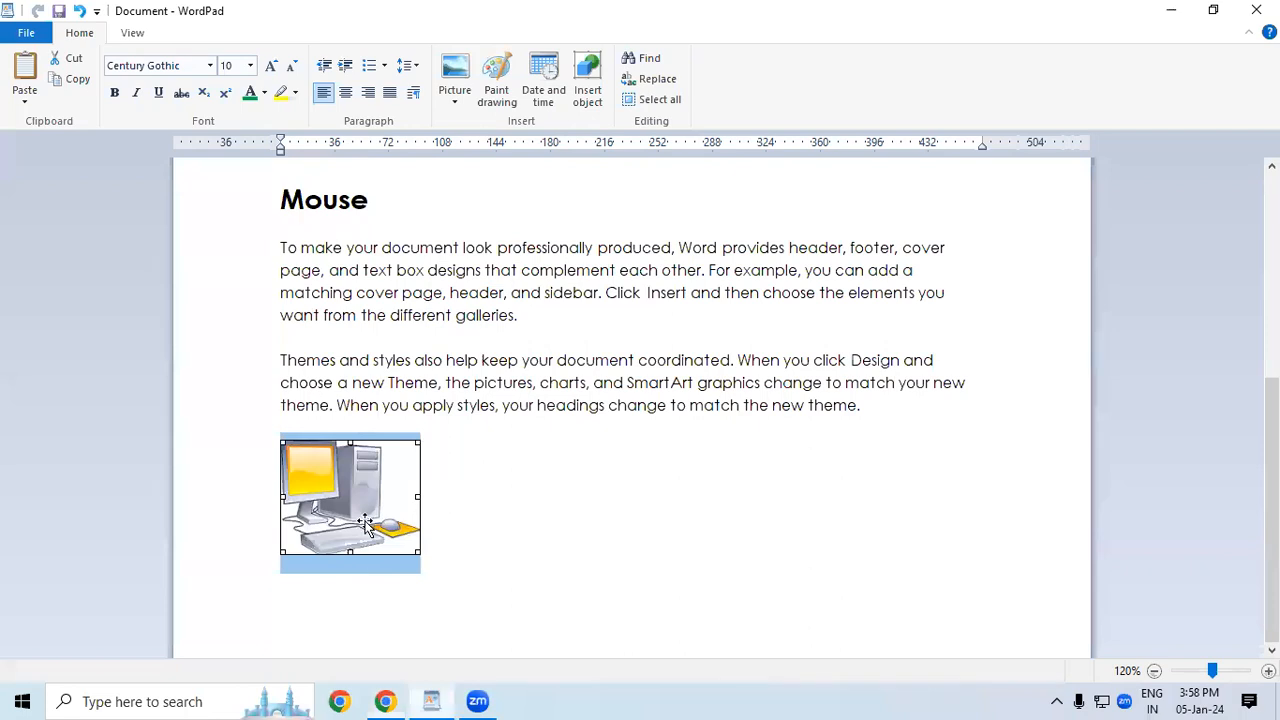
key(Delete)
click(455, 68)
scroll(720, 240, down, 3)
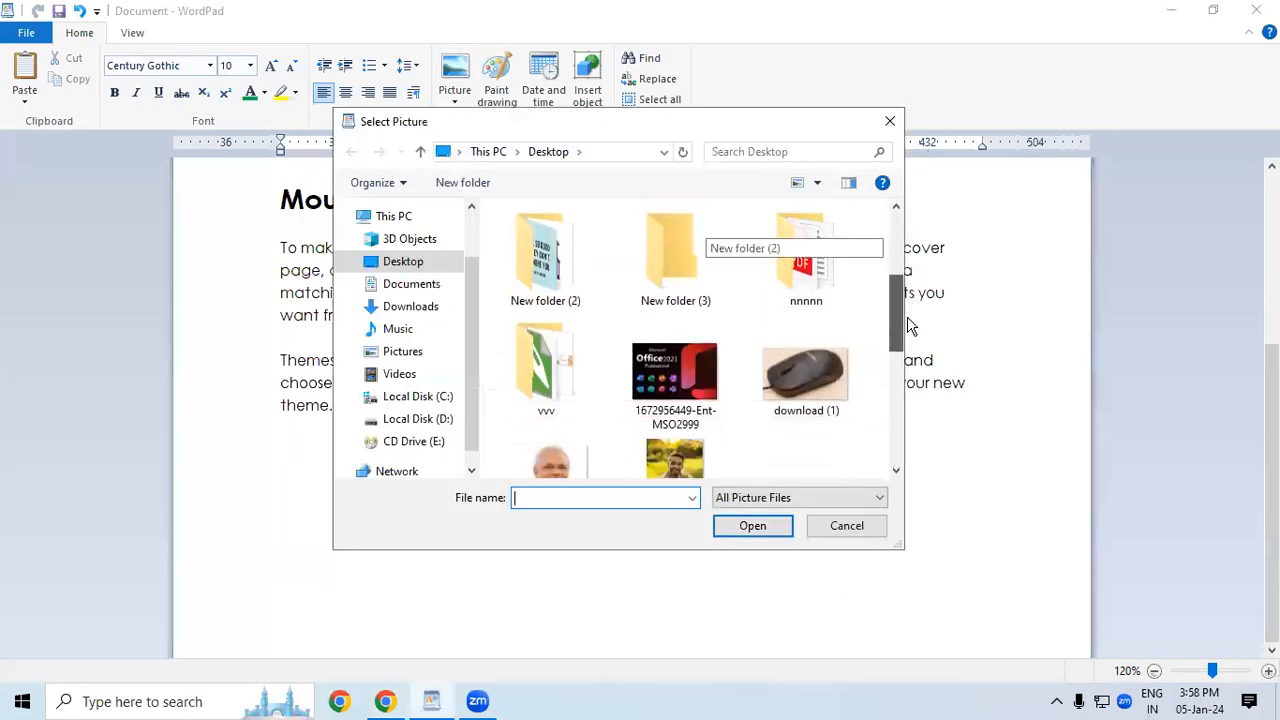
click(815, 330)
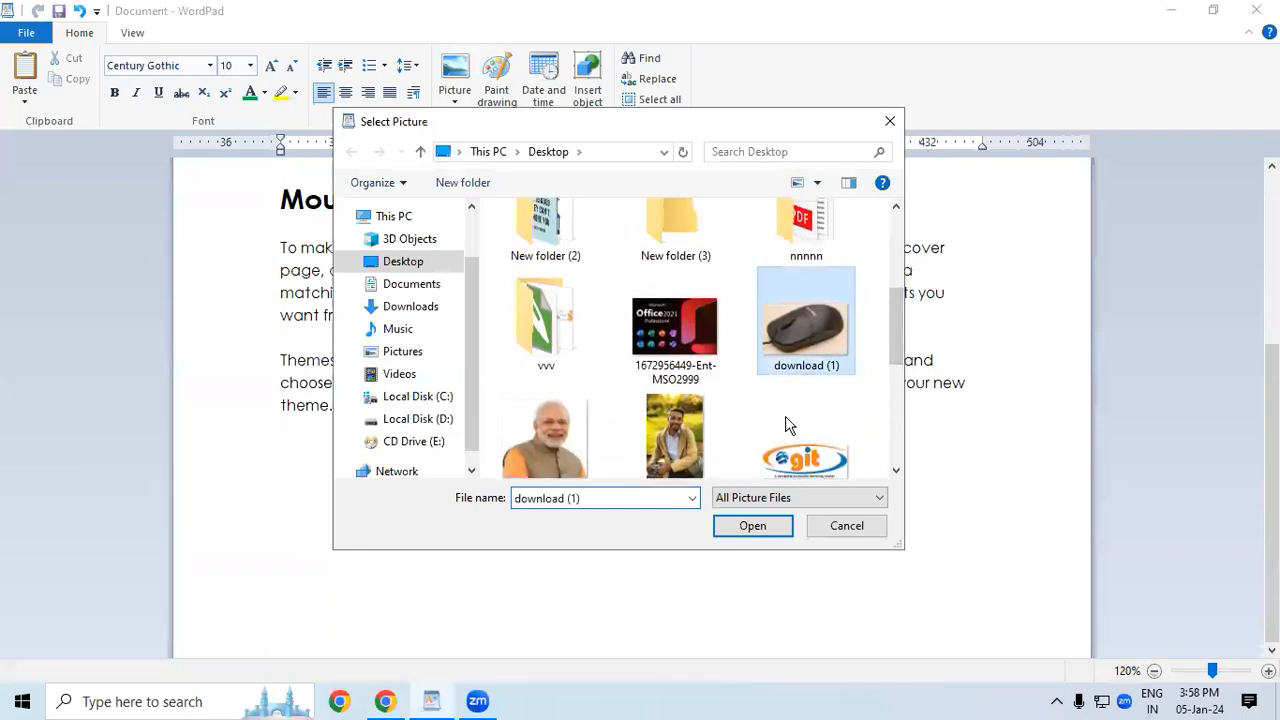
click(757, 525)
- Shrink the inserted mouse picture slightly from its corner and review the document
click(491, 520)
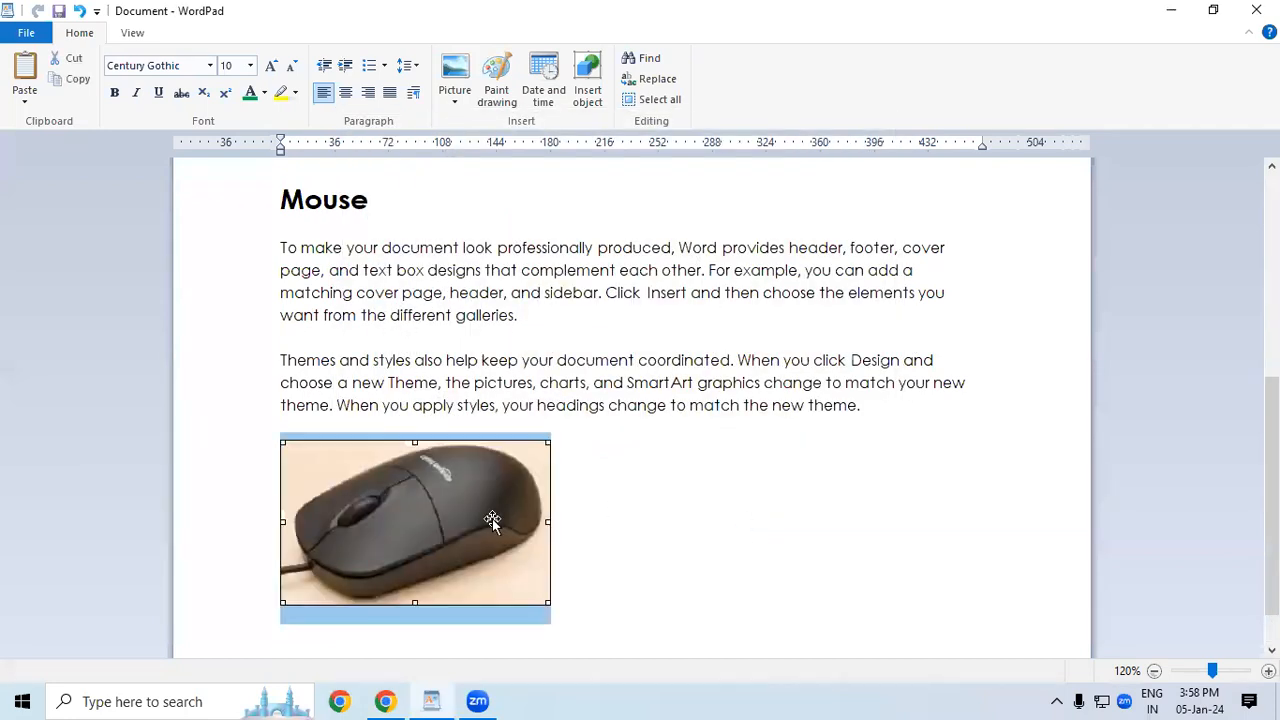
drag(540, 600, 523, 563)
click(594, 551)
drag(1268, 455, 1237, 245)
scroll(1237, 245, down, 8)
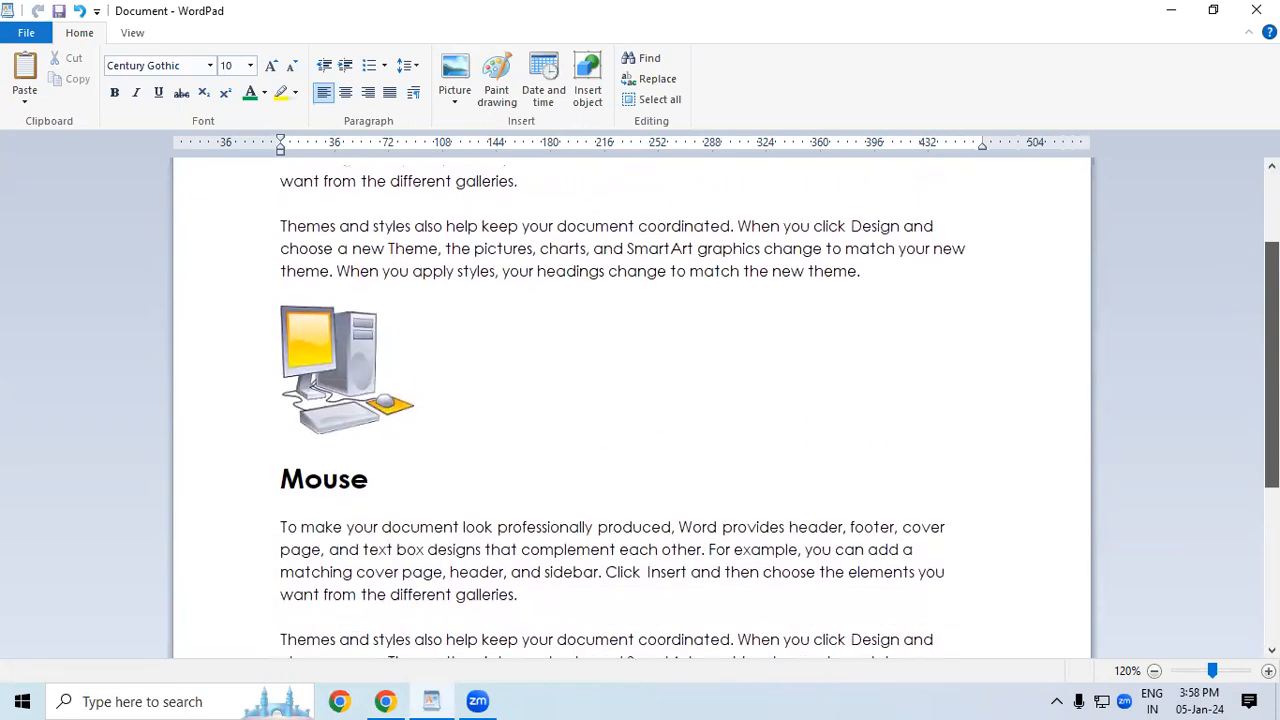